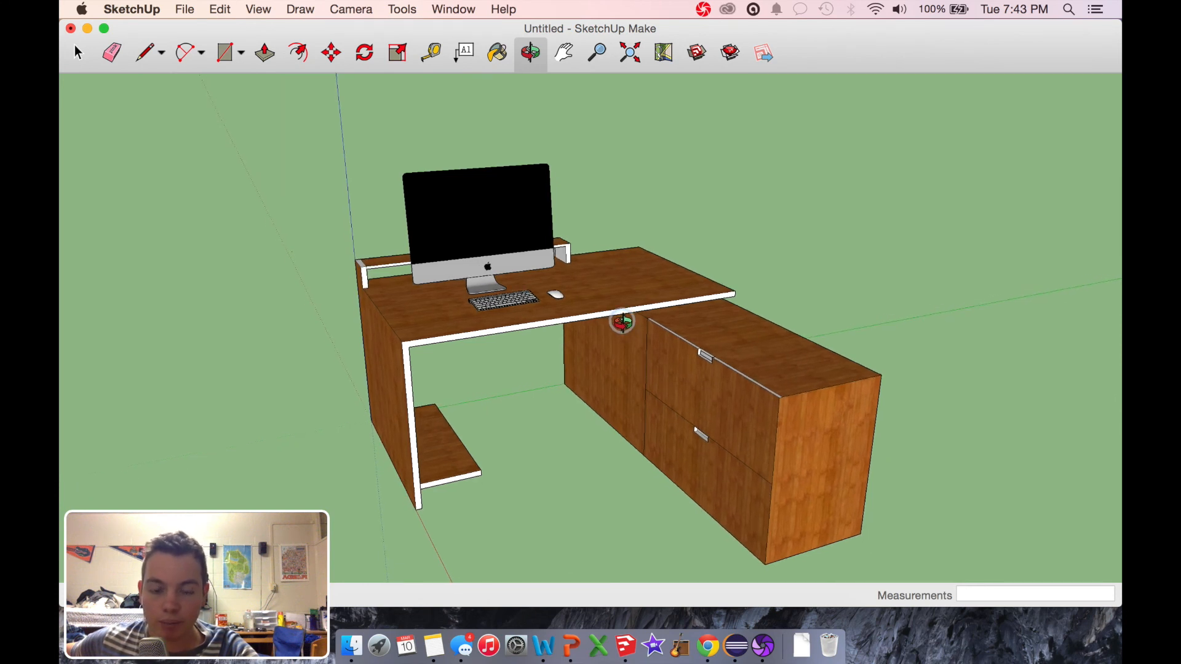
pyautogui.moveTo(621, 321); pyautogui.dragTo(653, 296)
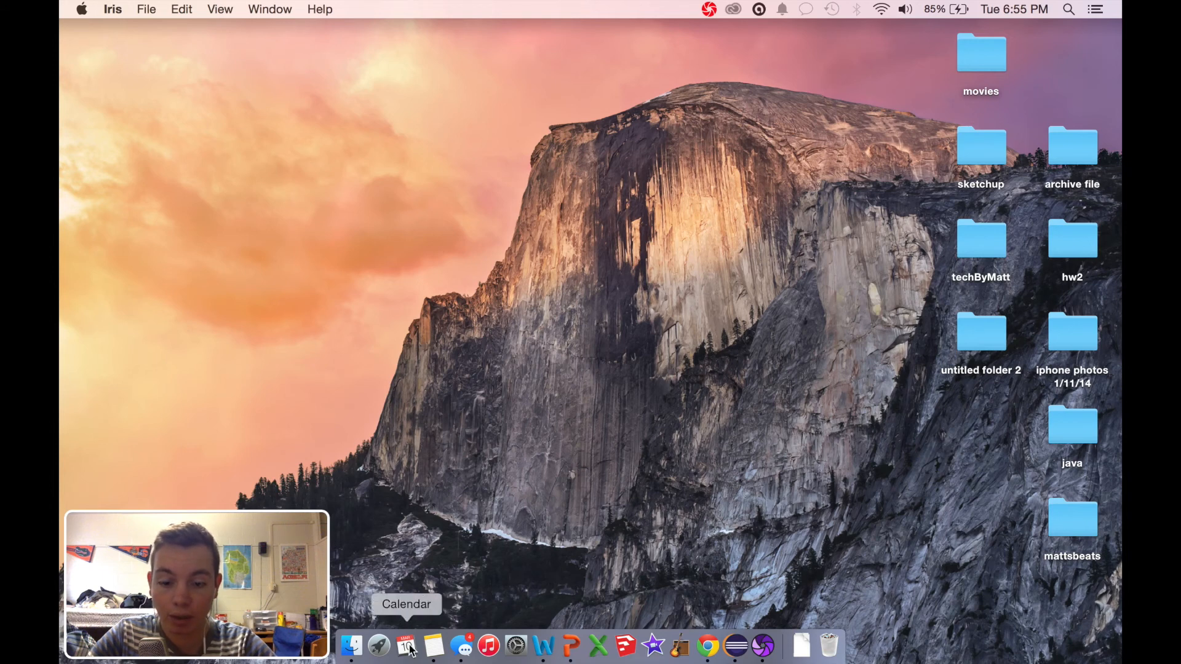
# Step: Open SketchUp with a new model from the default template and delete the standing person figure near the origin
pyautogui.click(632, 647)
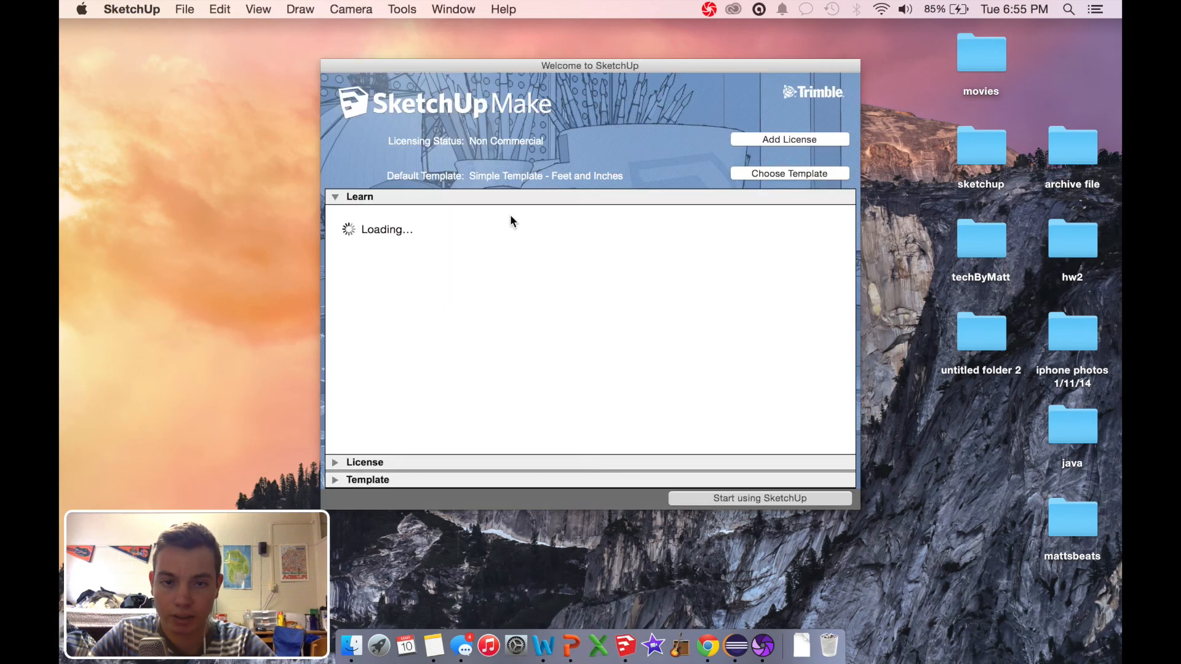
pyautogui.click(816, 501)
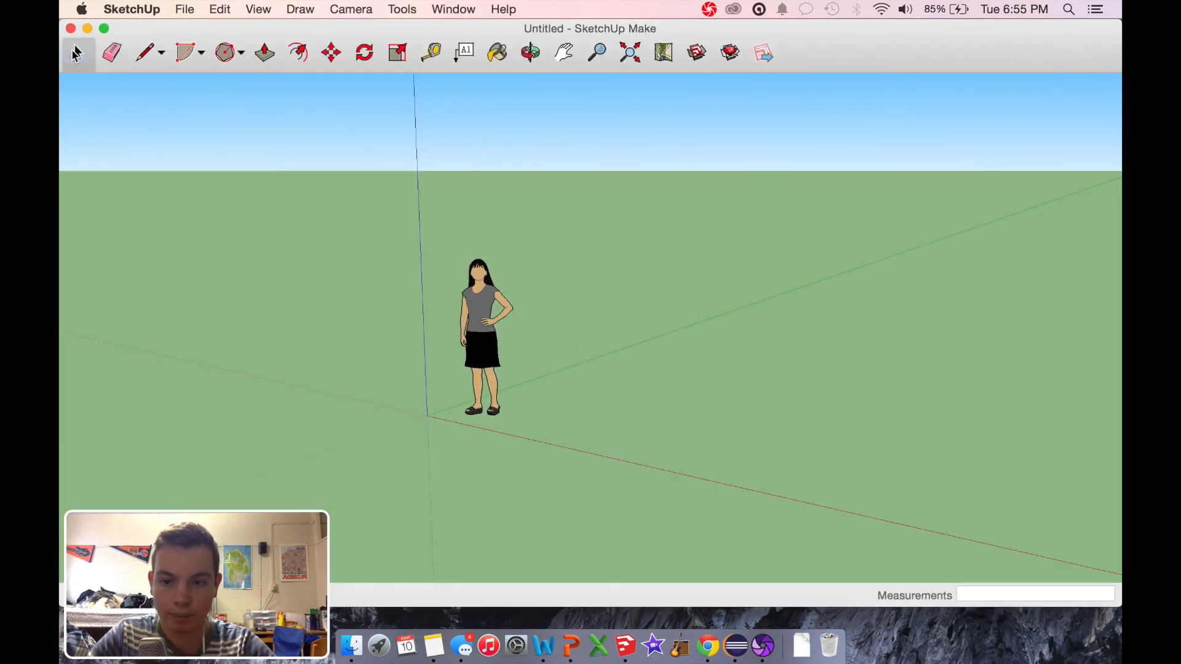
pyautogui.click(500, 335)
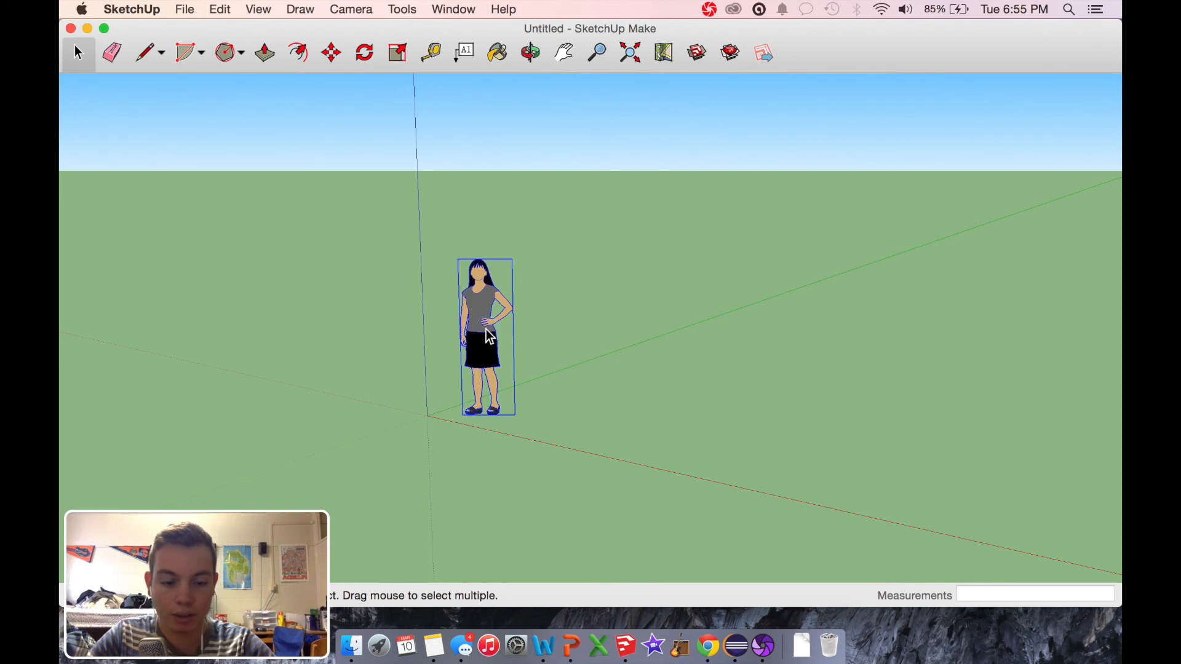
pyautogui.press('Delete')
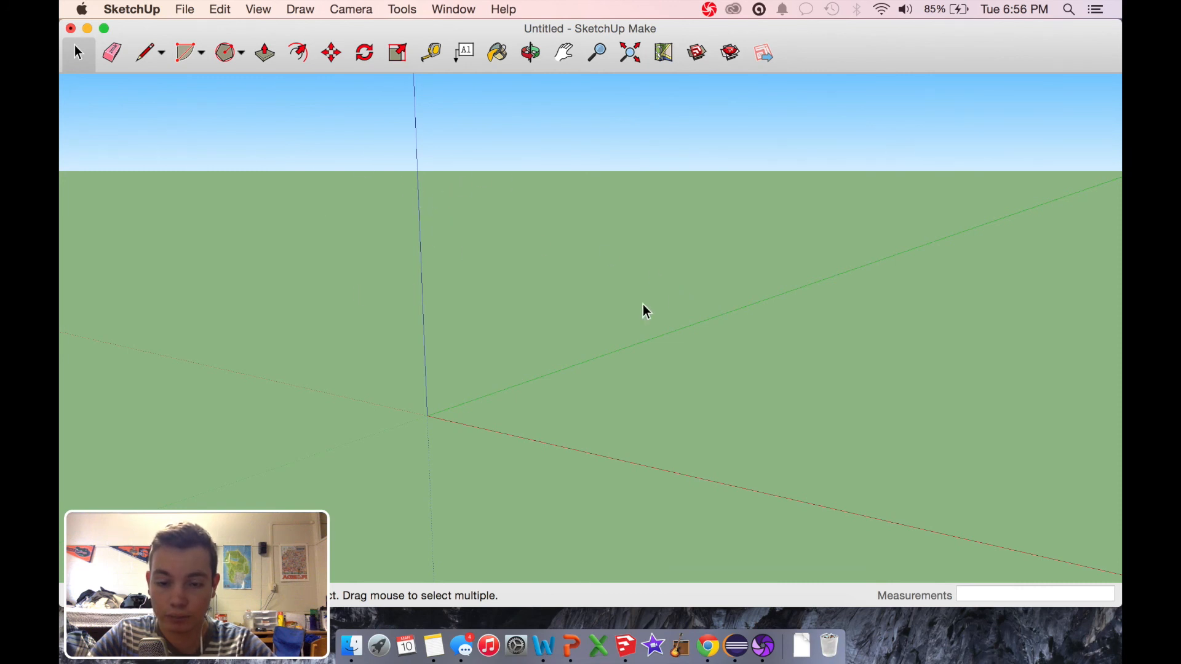
pyautogui.moveTo(483, 256); pyautogui.dragTo(631, 402)
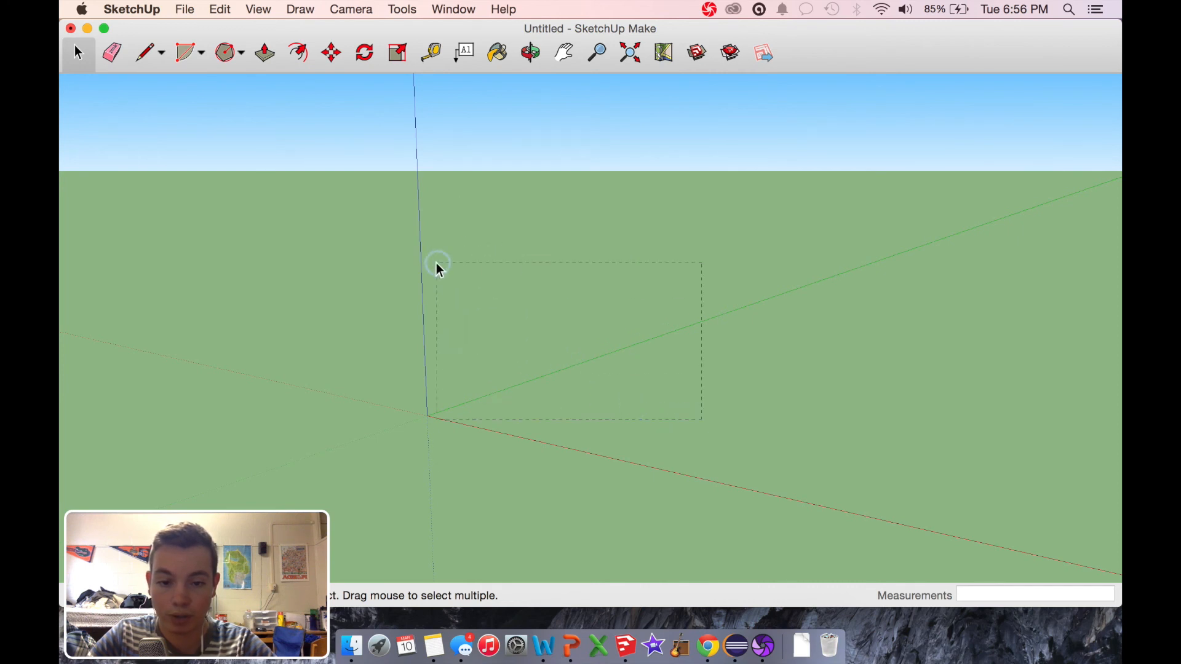
# Step: Draw a 3' by 5' rectangle on the ground plane with one corner at the origin
pyautogui.click(533, 56)
pyautogui.moveTo(820, 390); pyautogui.dragTo(358, 382)
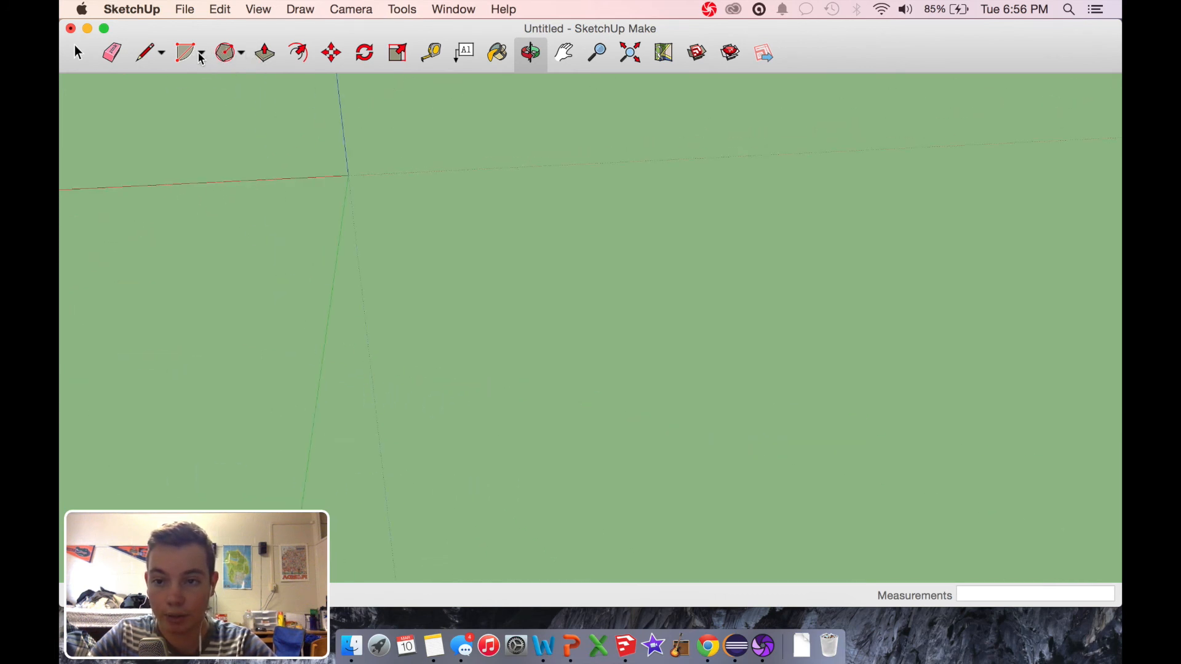
pyautogui.click(243, 54)
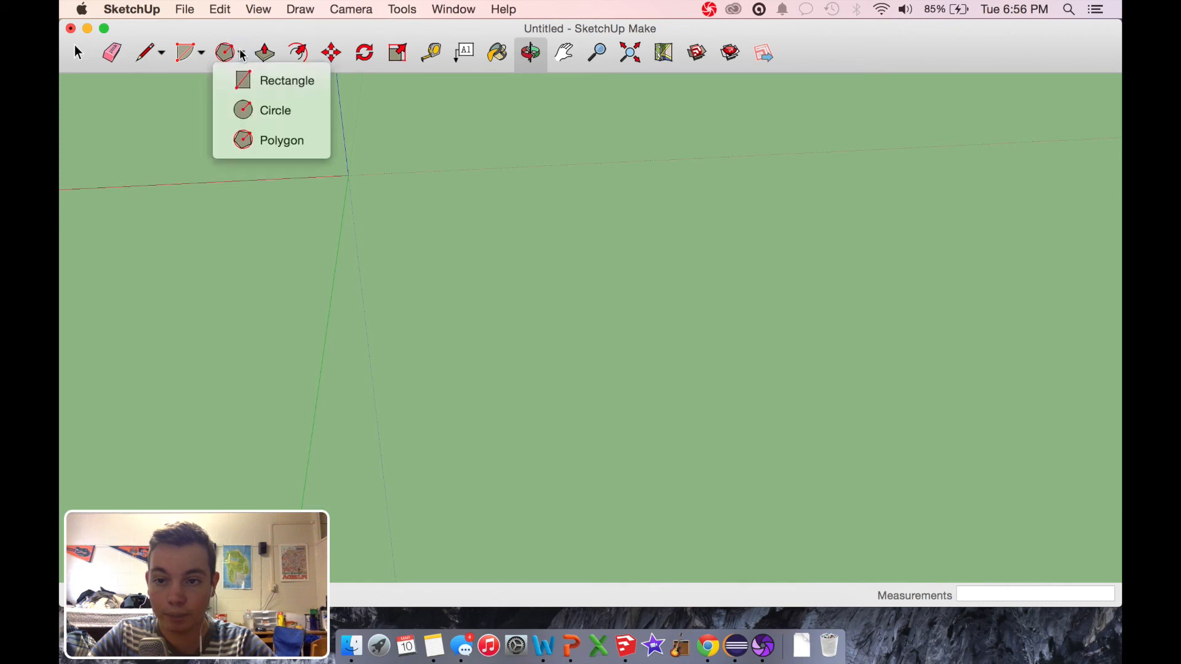
pyautogui.click(257, 80)
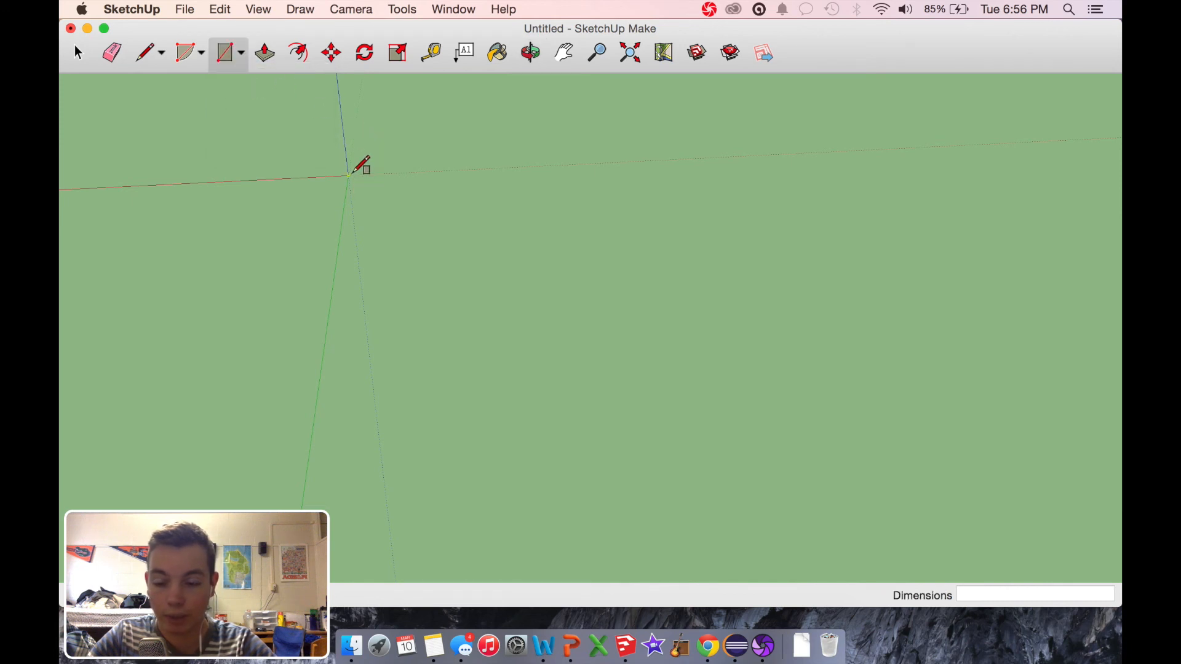
pyautogui.click(349, 174)
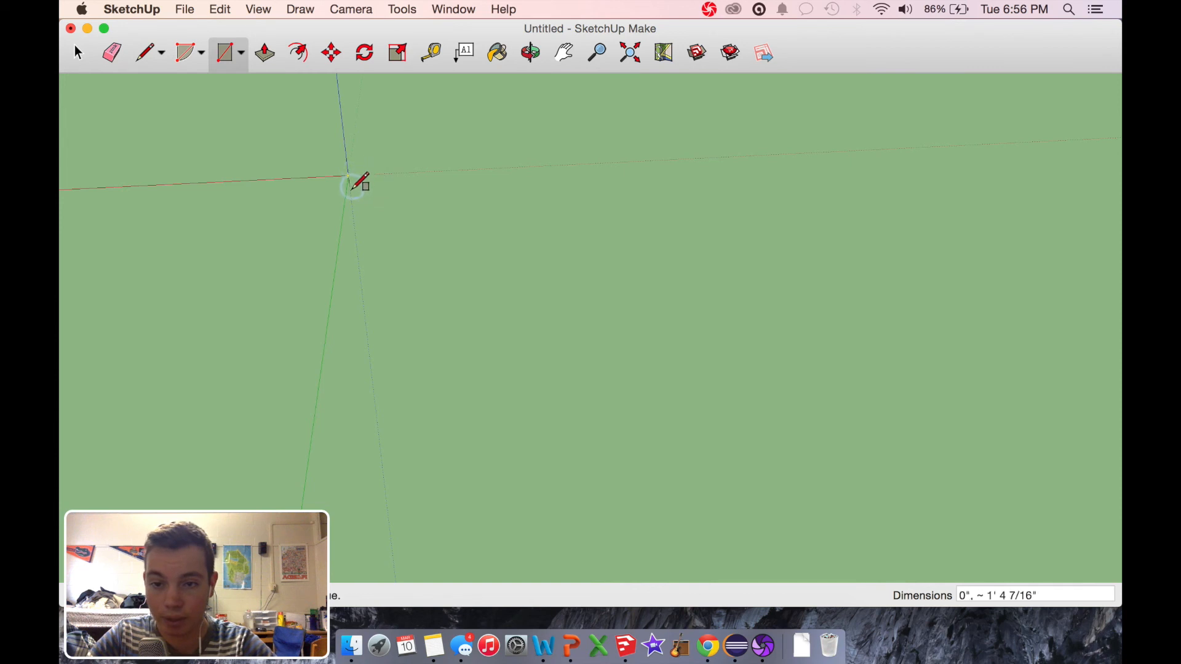
pyautogui.click(148, 236)
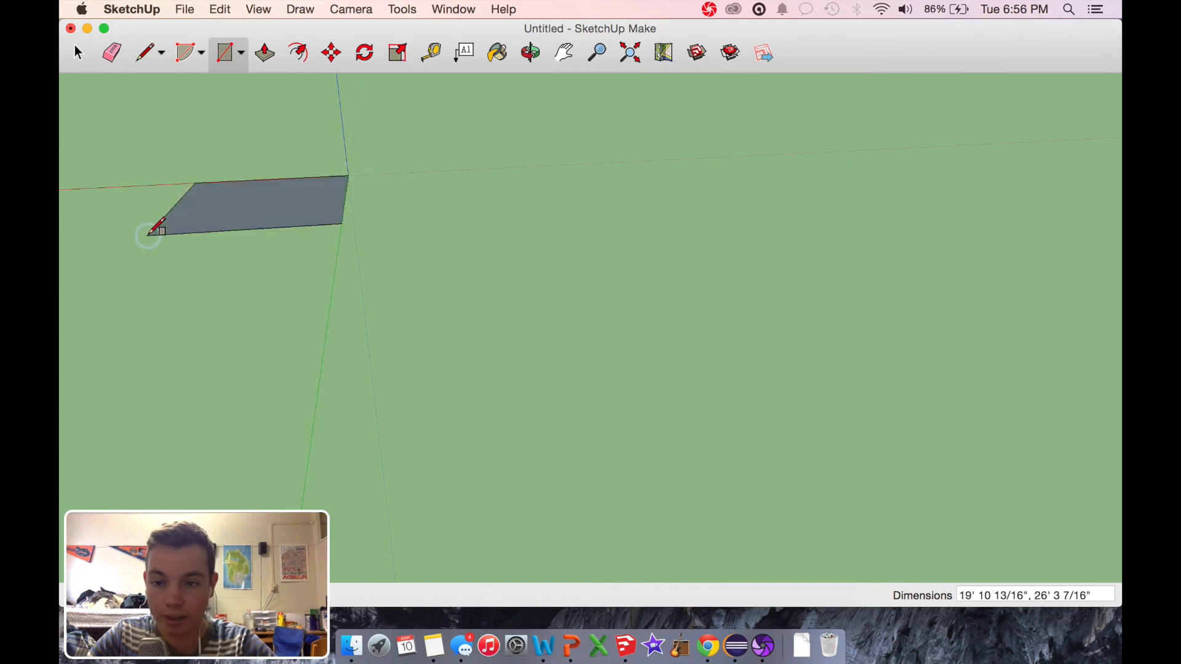
pyautogui.click(966, 593)
pyautogui.moveTo(959, 592); pyautogui.dragTo(1100, 601)
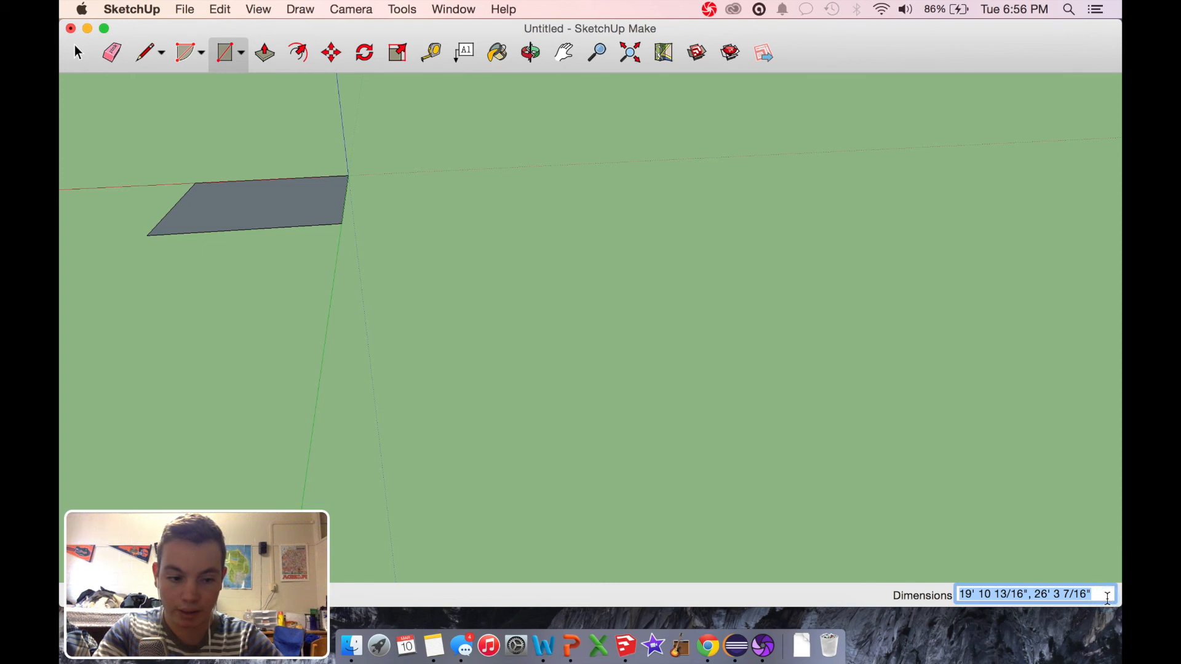
pyautogui.write("3' , 5")
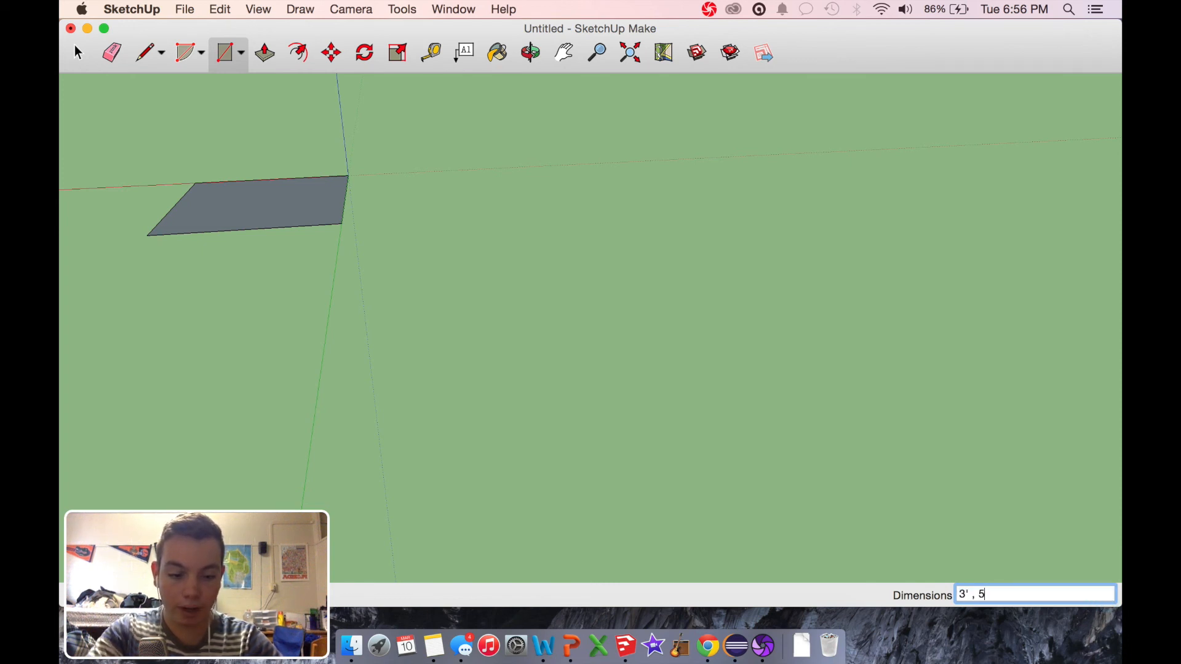
pyautogui.press('Return')
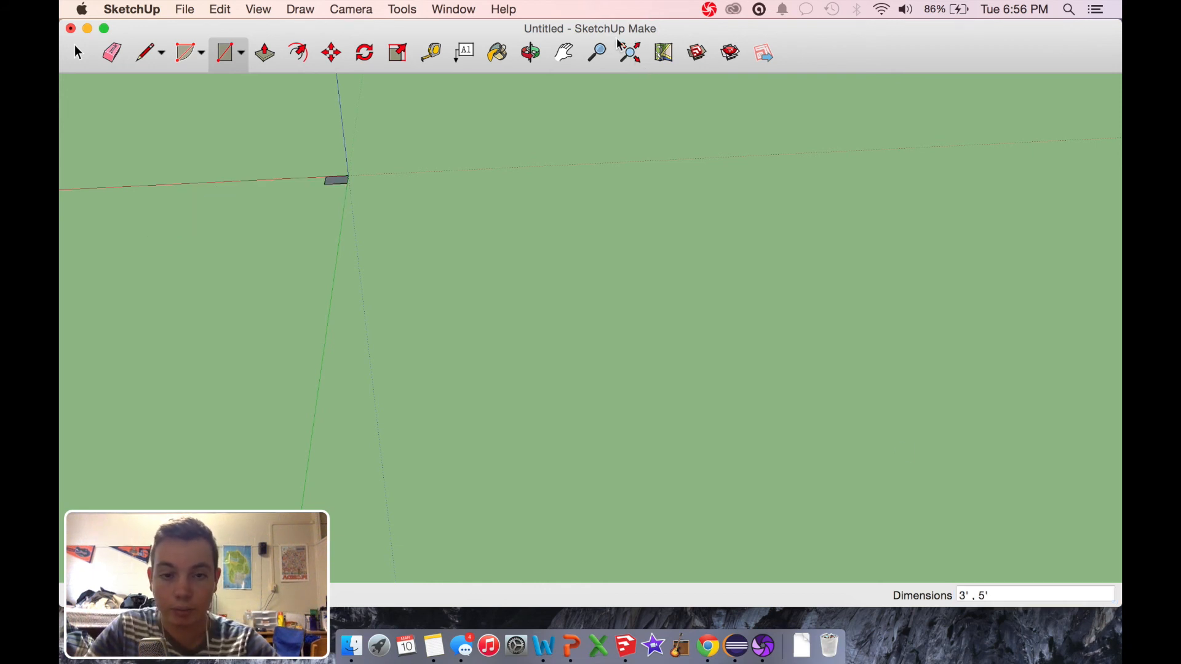
# Step: Use Push/Pull to raise the rectangle into a slab 1" thick
pyautogui.click(631, 54)
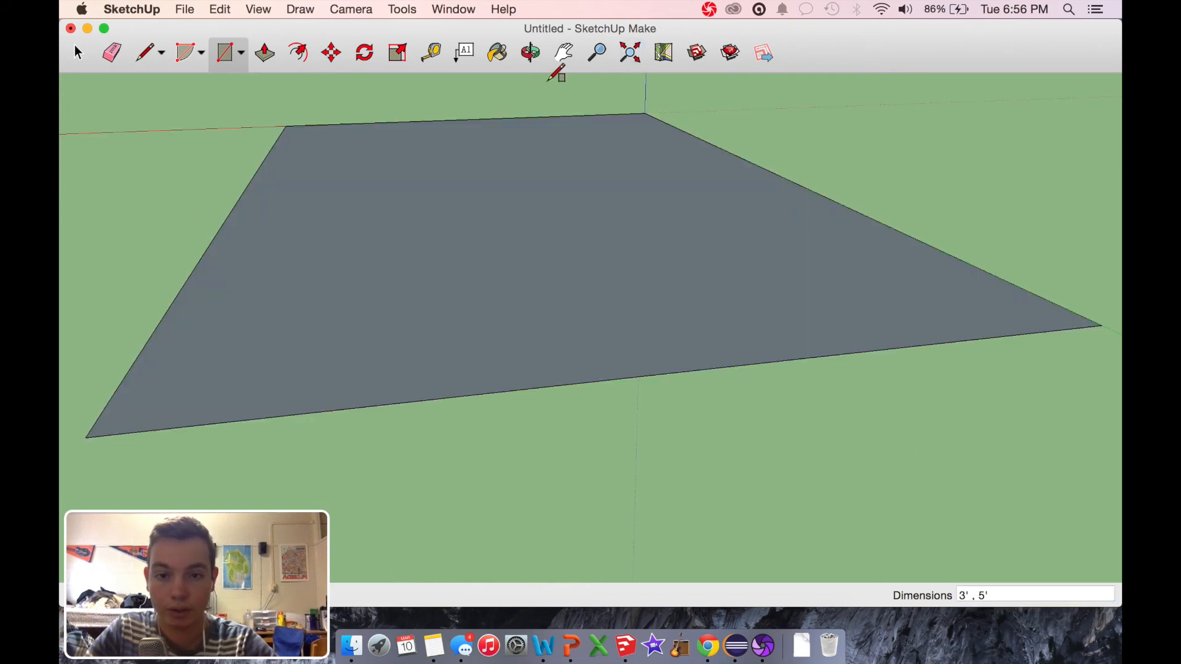
pyautogui.click(534, 57)
pyautogui.moveTo(528, 178); pyautogui.dragTo(939, 341)
pyautogui.scroll(-3, 939, 342)
pyautogui.scroll(-2, 940, 342)
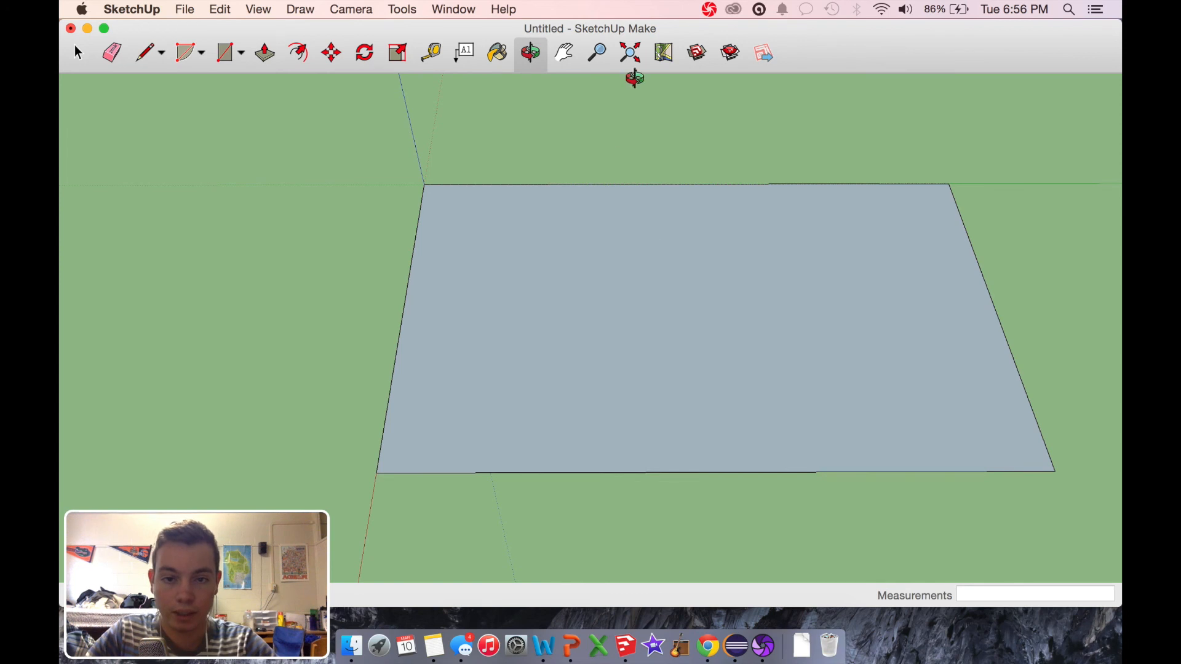
pyautogui.moveTo(554, 311); pyautogui.dragTo(584, 183)
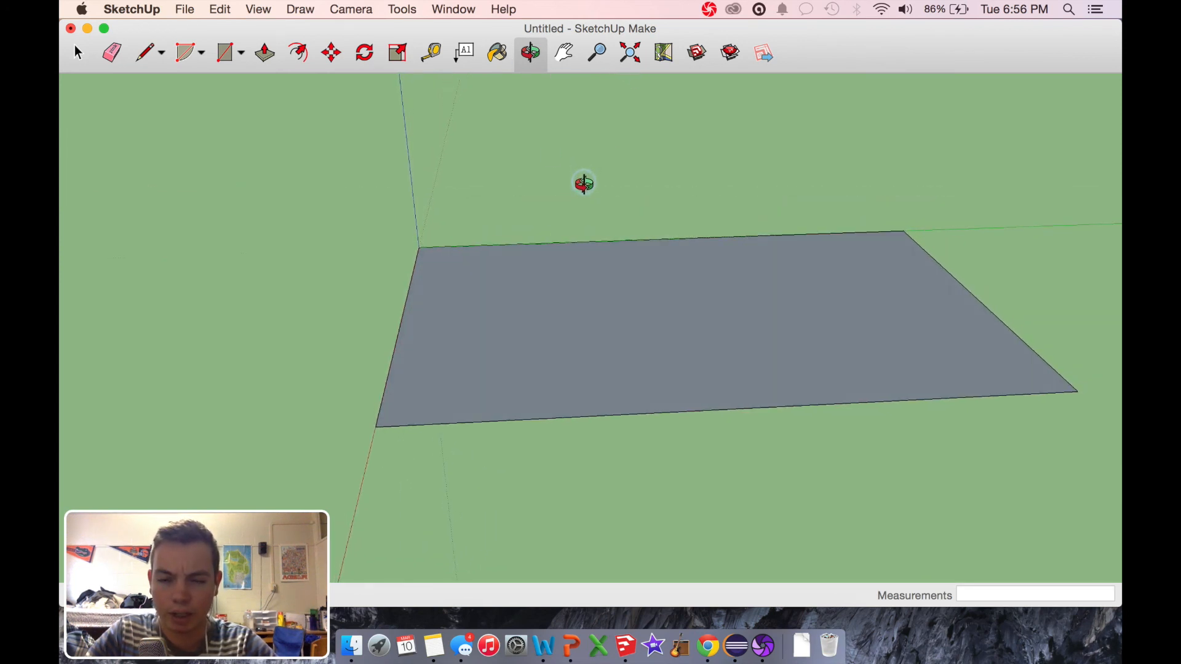
pyautogui.click(265, 55)
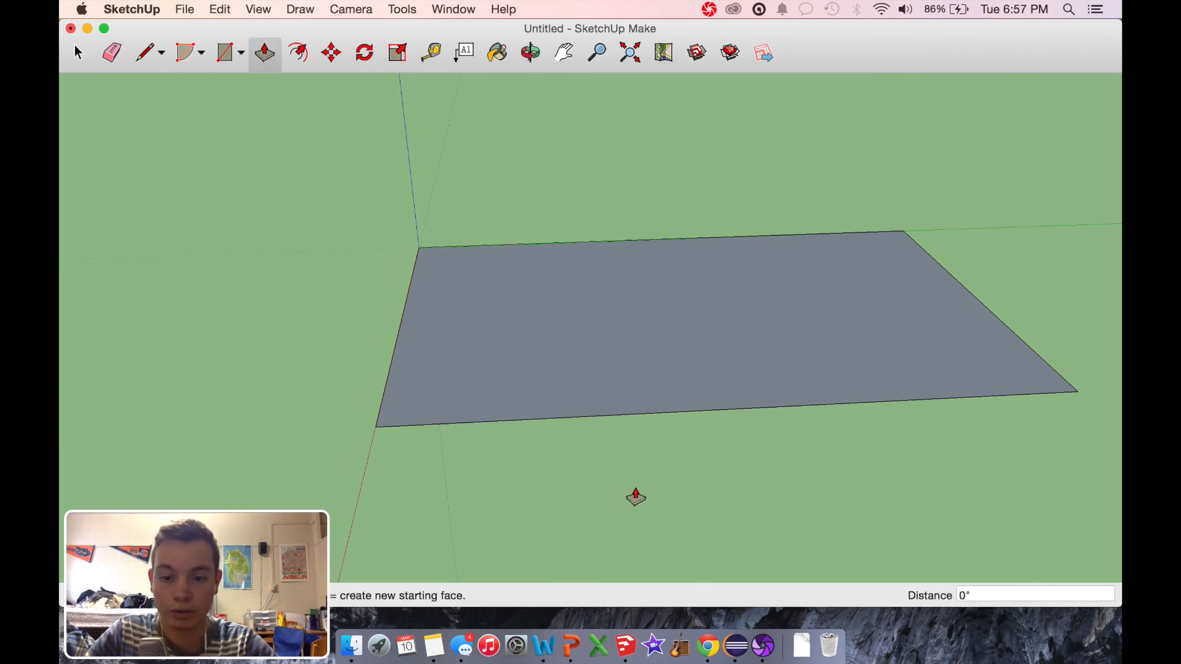
pyautogui.click(585, 342)
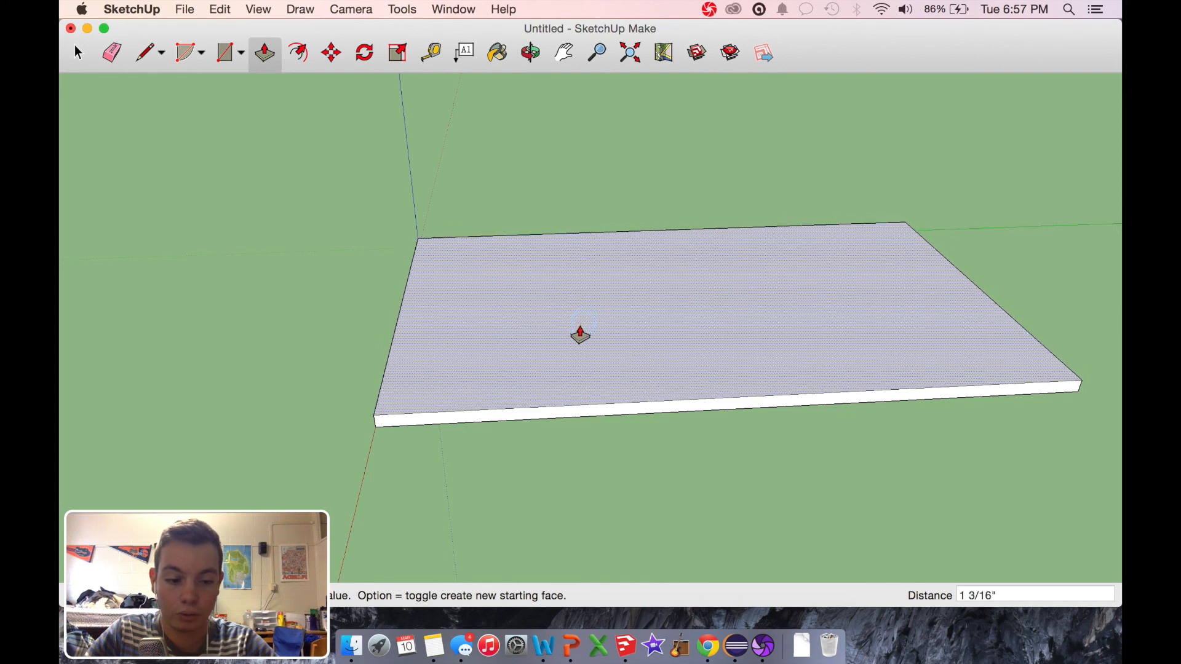
pyautogui.click(580, 336)
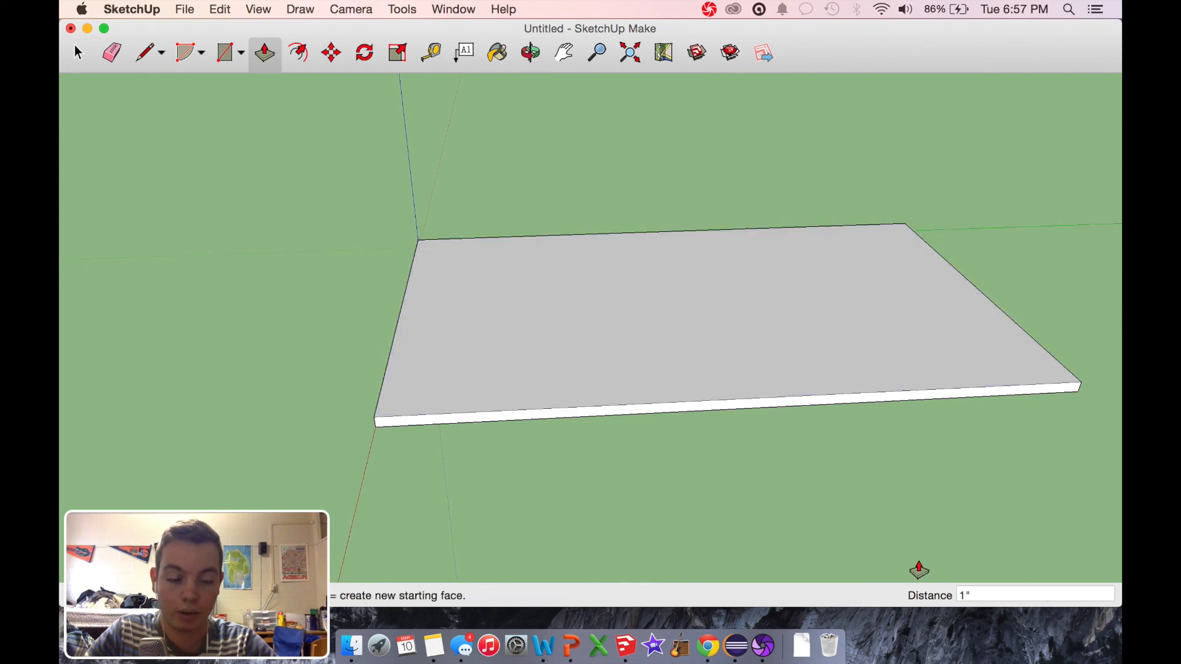
pyautogui.click(824, 364)
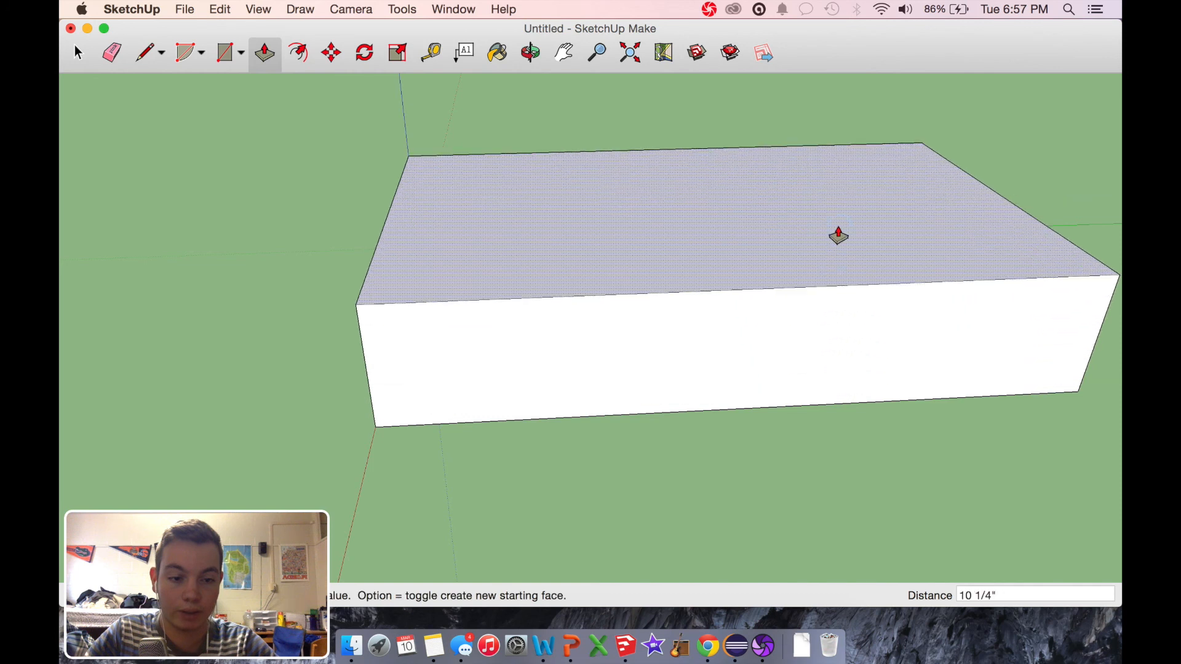
pyautogui.click(838, 235)
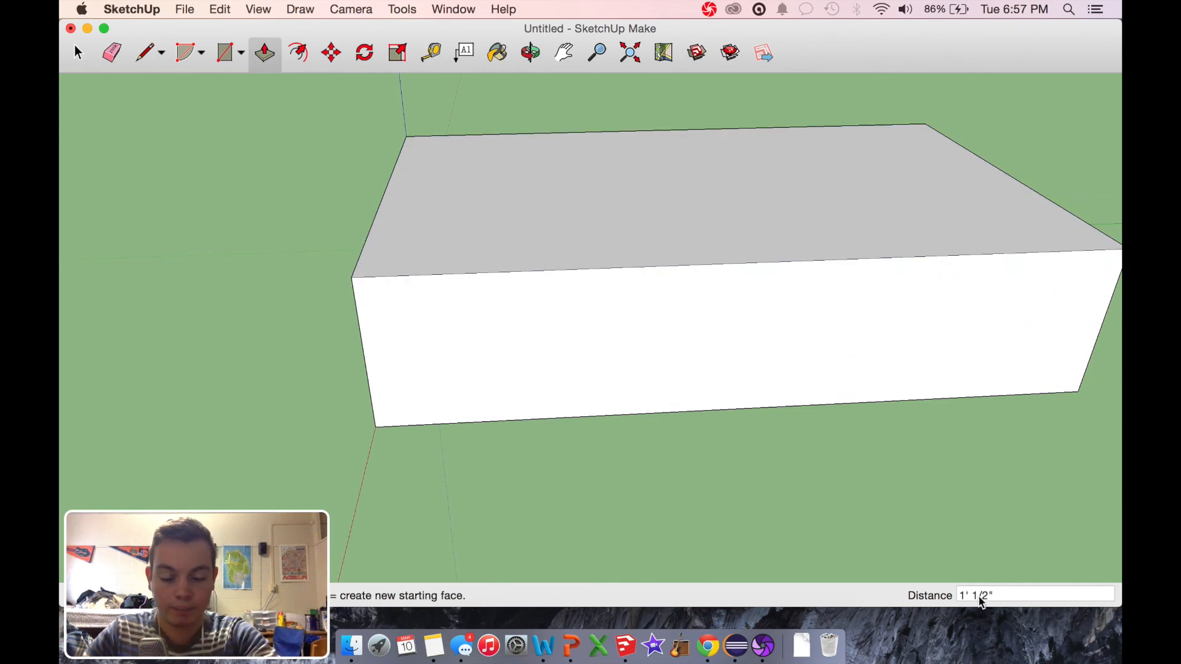
pyautogui.press('super+z')
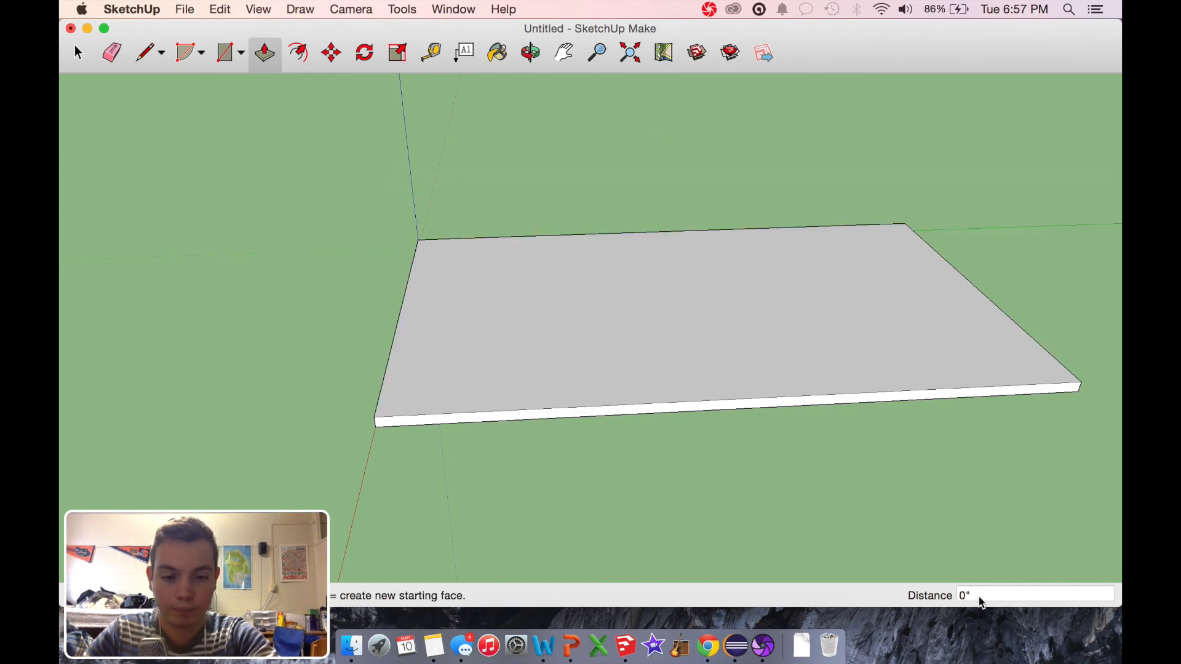
# Step: Switch to Chrome and search Google for "average desk height" in a new tab
pyautogui.click(529, 51)
pyautogui.moveTo(527, 535); pyautogui.dragTo(615, 503)
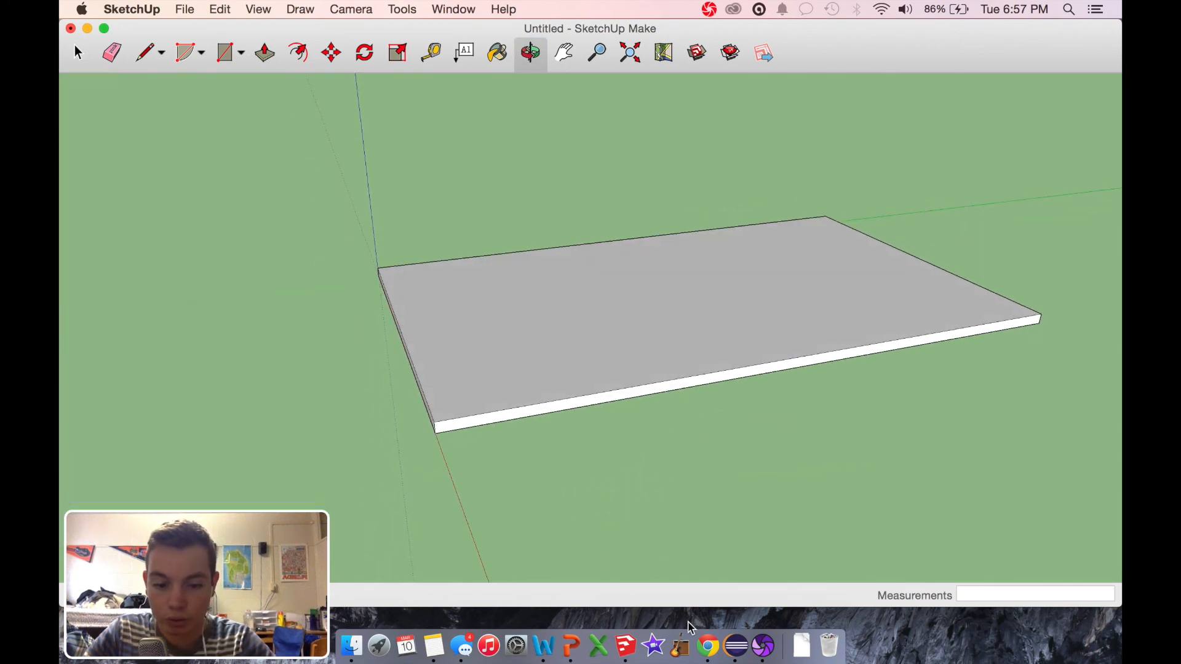
pyautogui.click(709, 655)
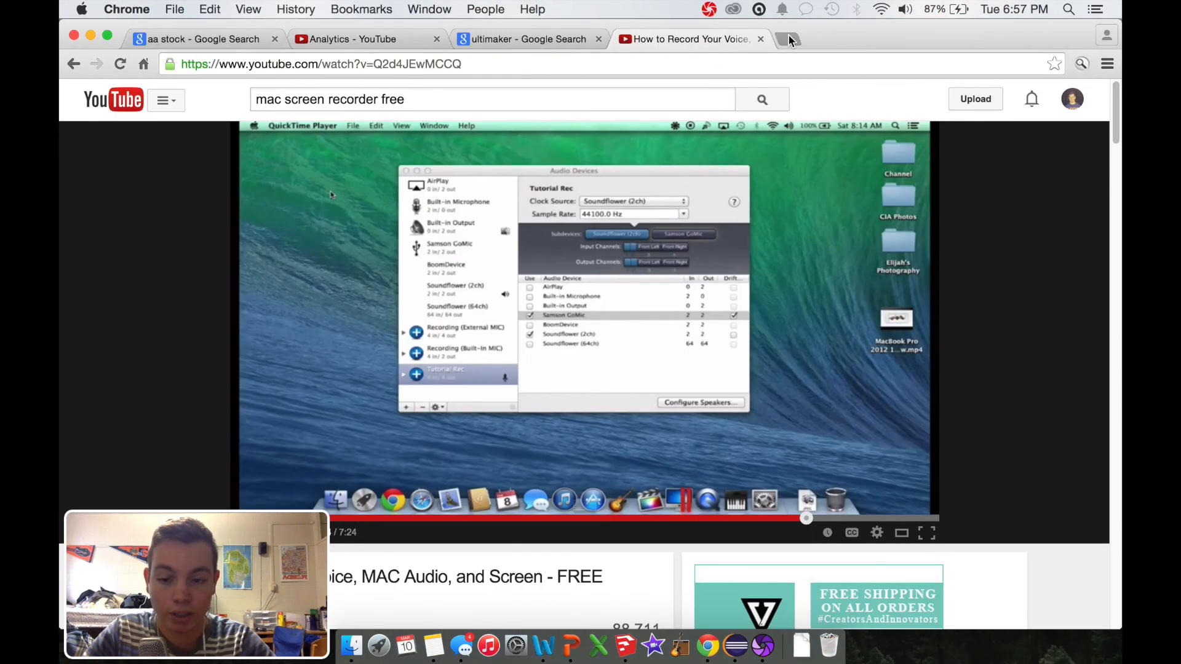
pyautogui.click(788, 37)
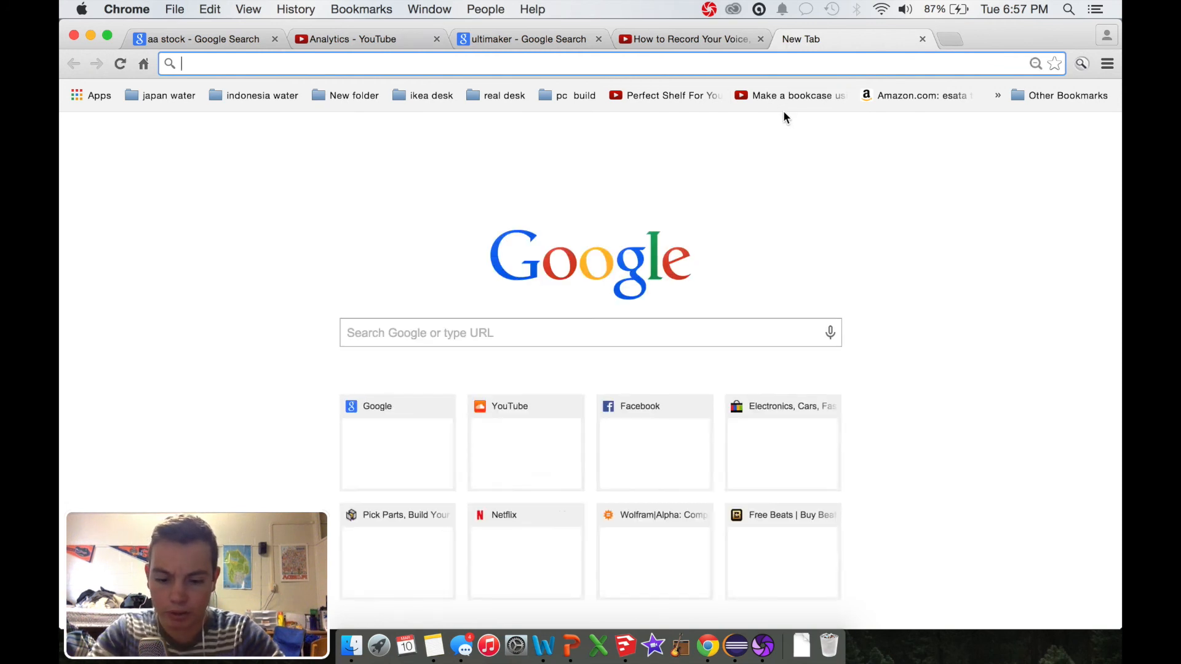
pyautogui.write('average ')
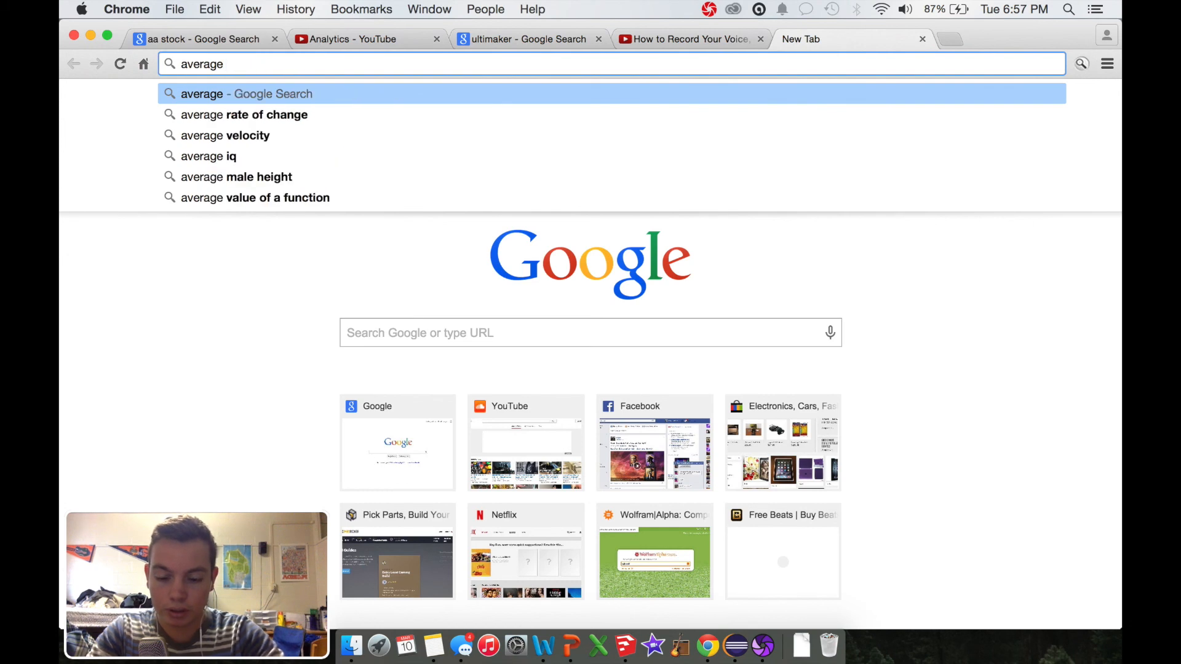
pyautogui.write('desk height')
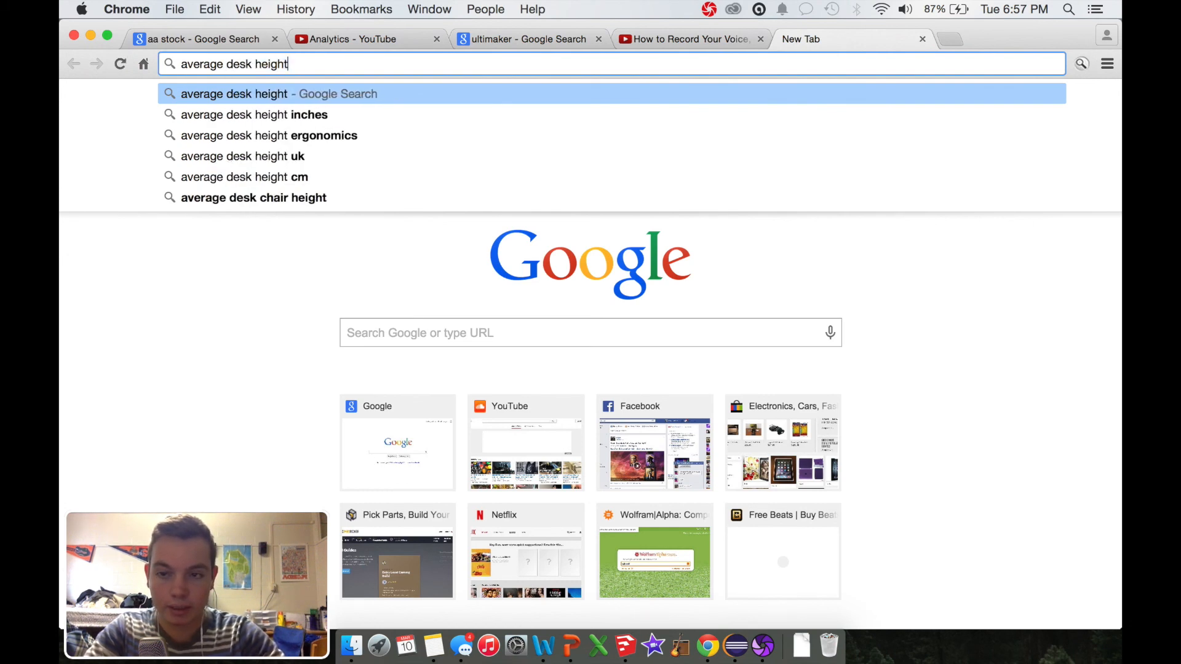
pyautogui.press('Return')
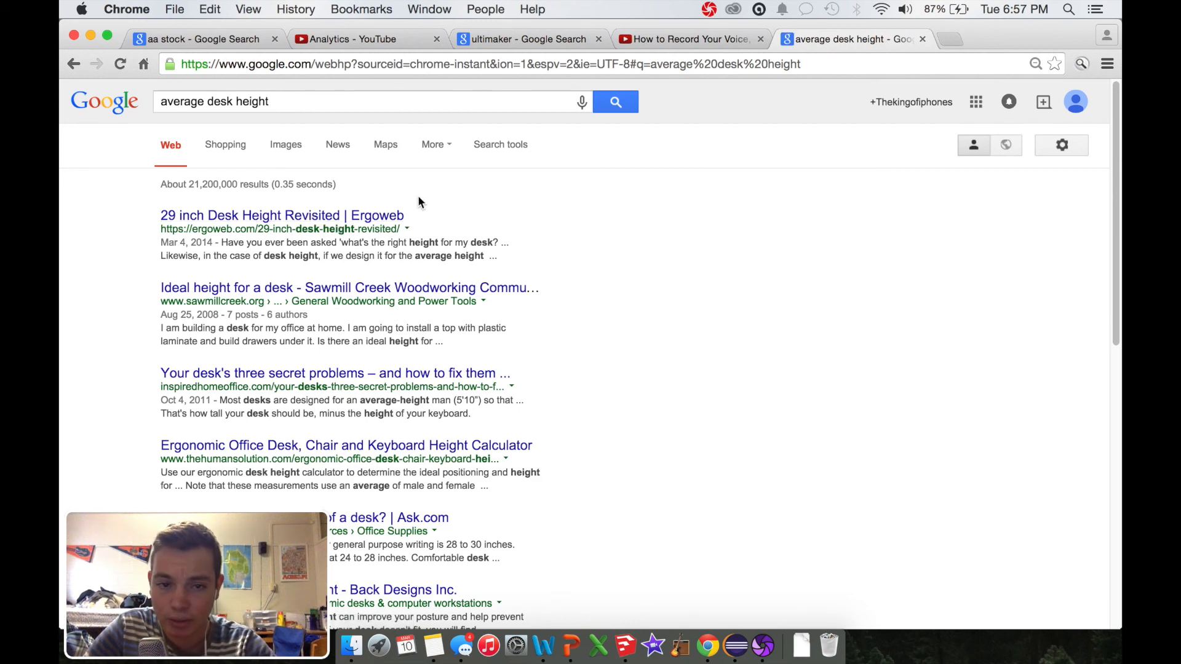
# Step: Return to SketchUp, select the entire slab and move it 28" straight up along the blue axis
pyautogui.hotkey('ctrl', 'Right')
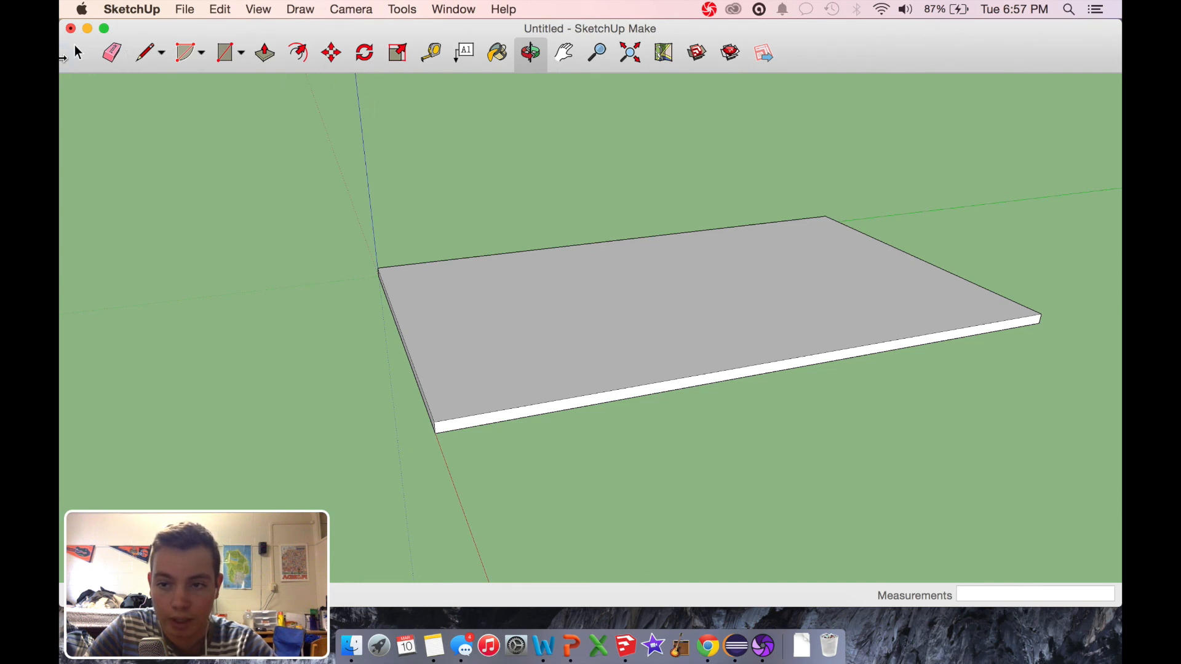
pyautogui.click(79, 54)
pyautogui.moveTo(296, 201); pyautogui.dragTo(1096, 521)
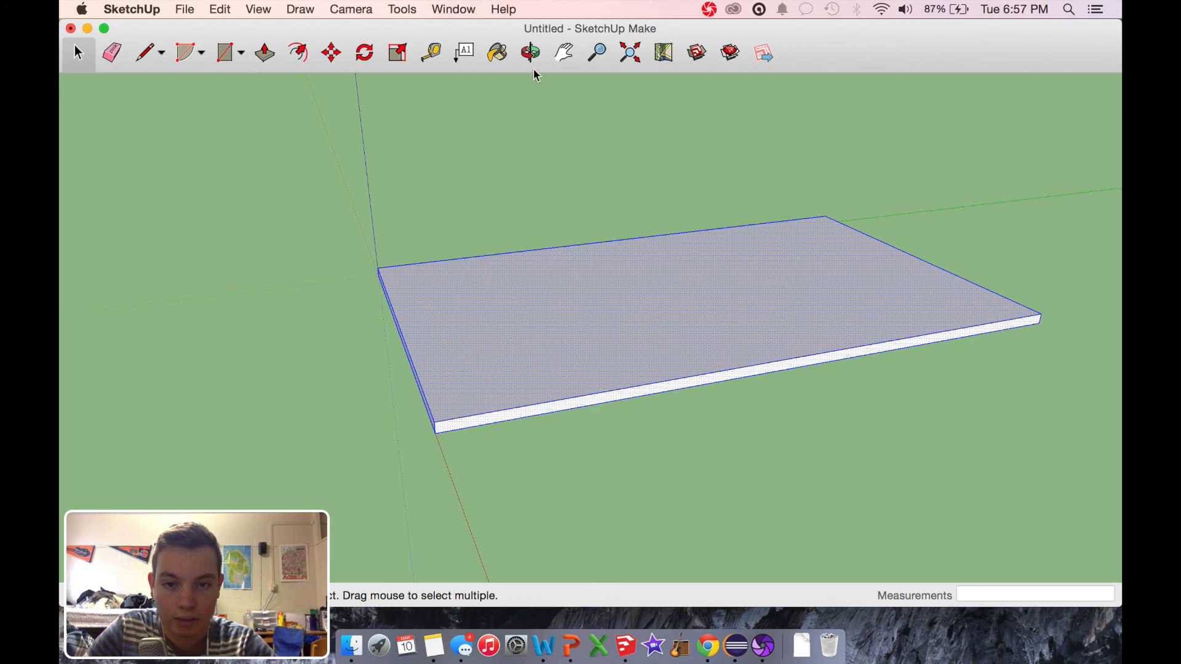
pyautogui.click(530, 52)
pyautogui.moveTo(534, 184); pyautogui.dragTo(656, 251)
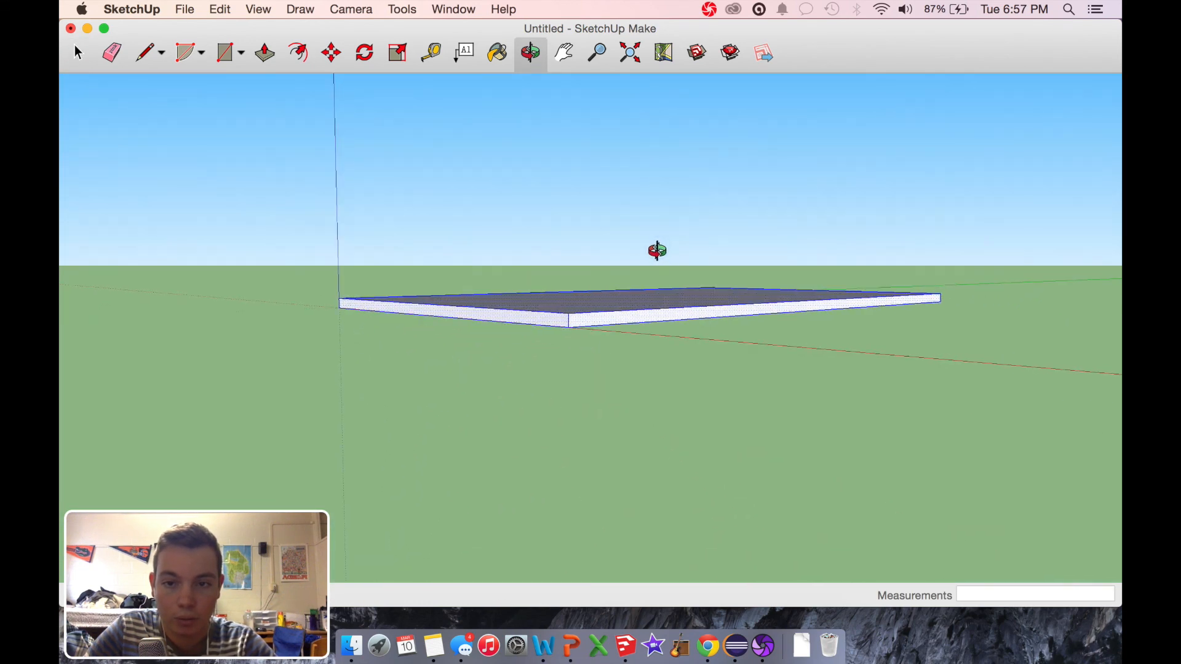
pyautogui.click(331, 54)
pyautogui.moveTo(566, 323); pyautogui.dragTo(565, 146)
pyautogui.click(991, 602)
pyautogui.write('28')
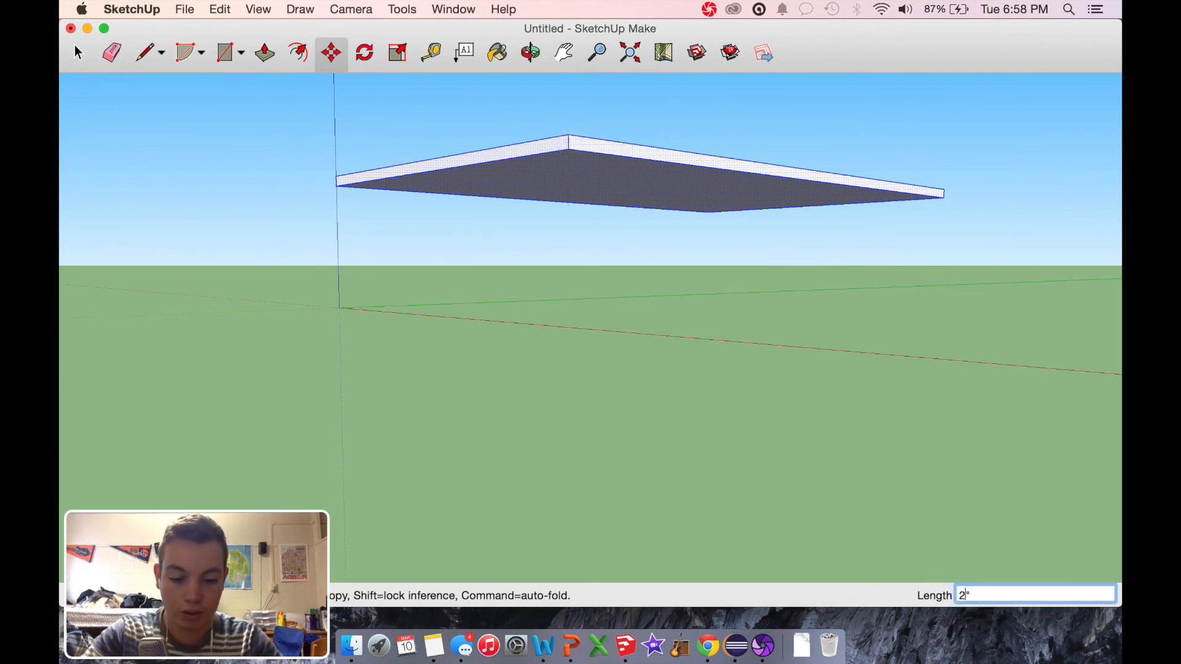
pyautogui.press('Return')
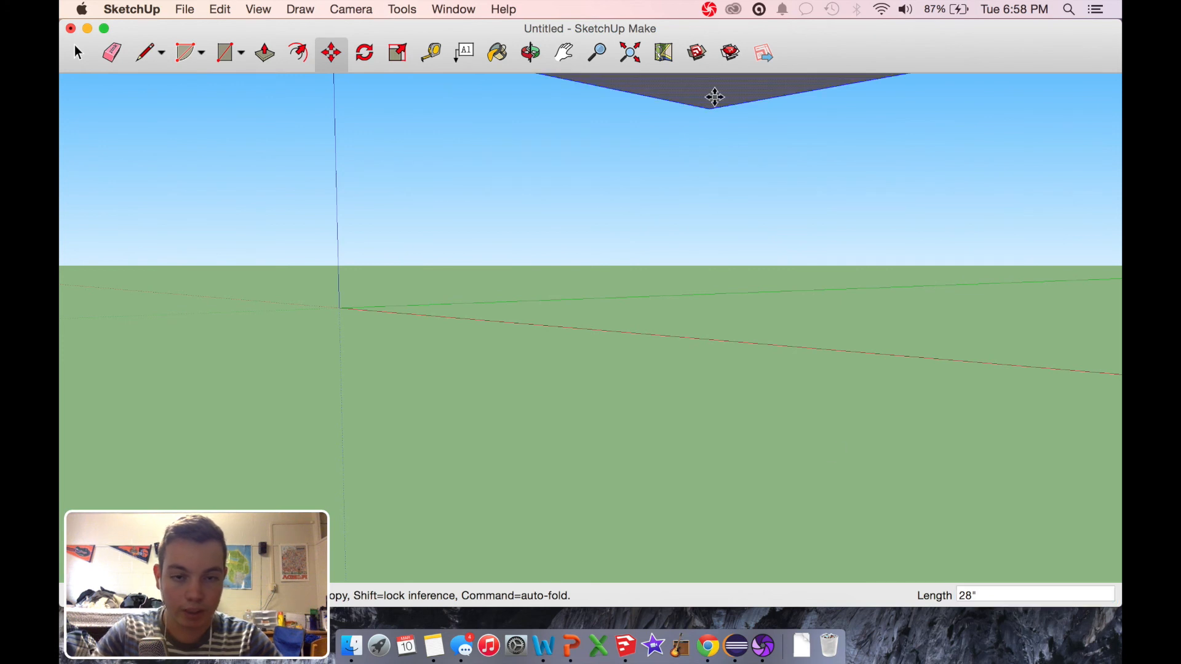
pyautogui.click(530, 53)
pyautogui.moveTo(735, 201); pyautogui.dragTo(618, 290)
pyautogui.moveTo(622, 294); pyautogui.dragTo(787, 301)
pyautogui.moveTo(535, 260); pyautogui.dragTo(744, 164)
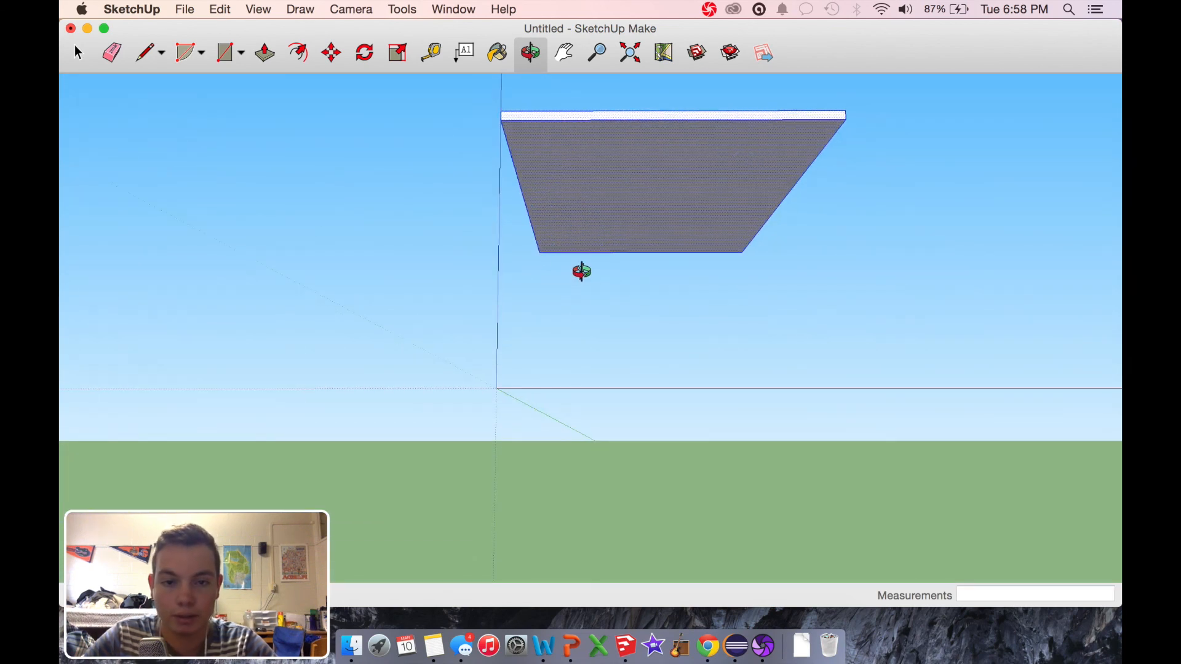
# Step: Draw a line across the slab's underside, 1" in from and parallel to the 3' edge beside the origin
pyautogui.scroll(3, 581, 271)
pyautogui.moveTo(622, 232); pyautogui.dragTo(557, 251)
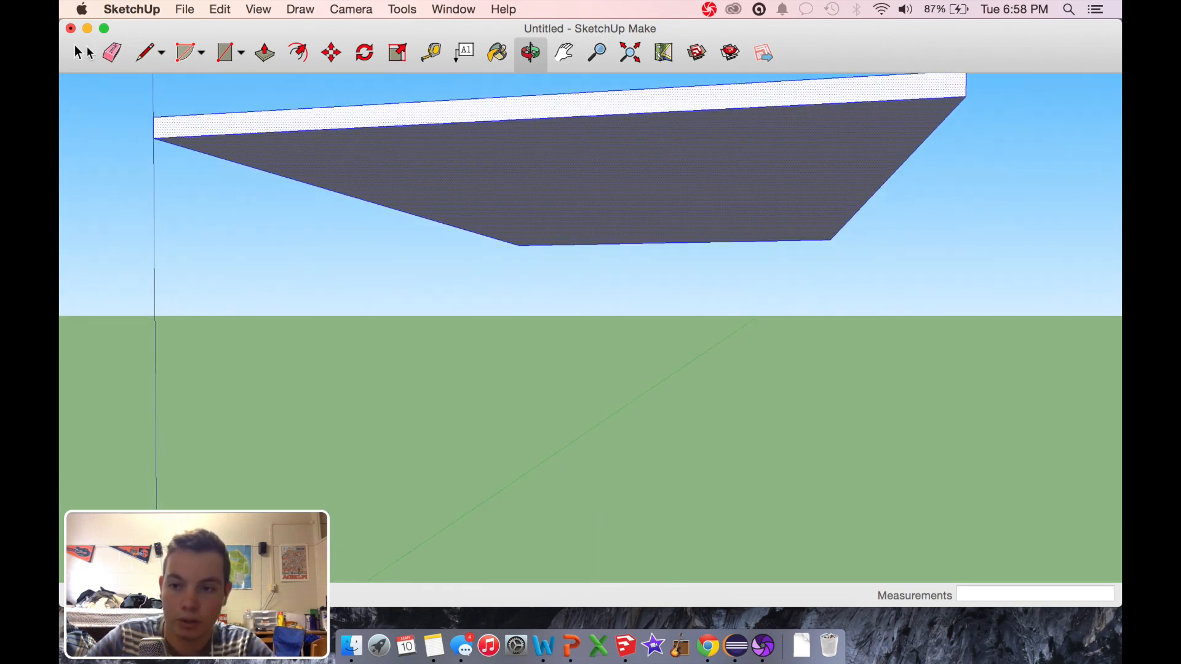
pyautogui.click(146, 54)
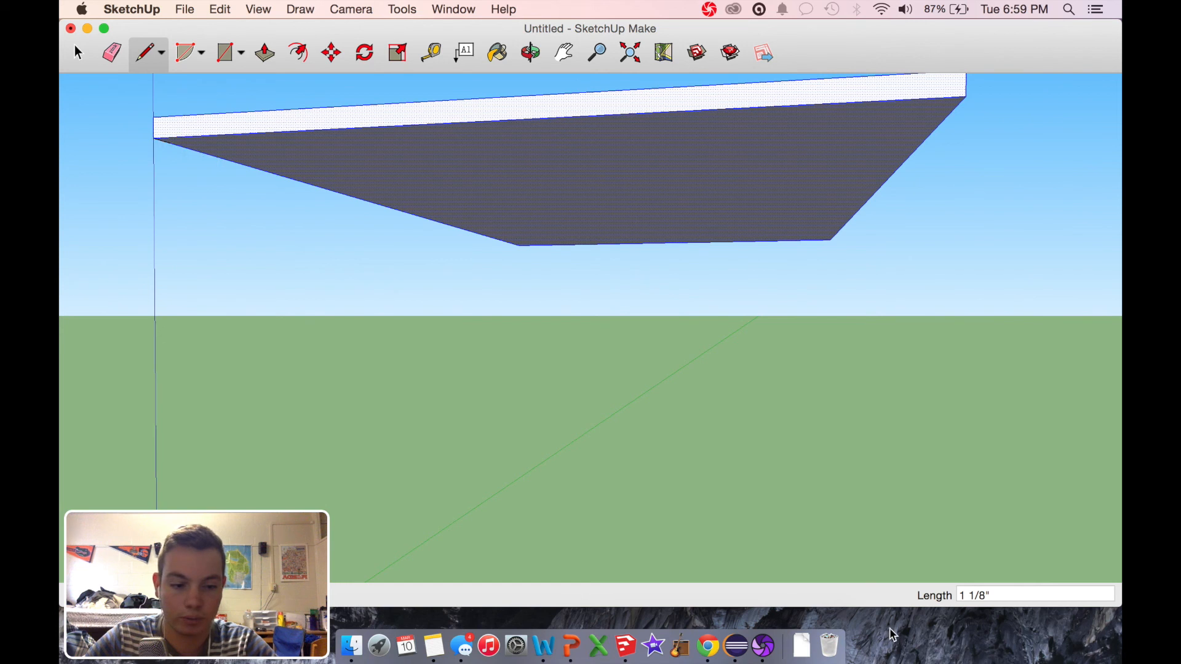
pyautogui.click(986, 593)
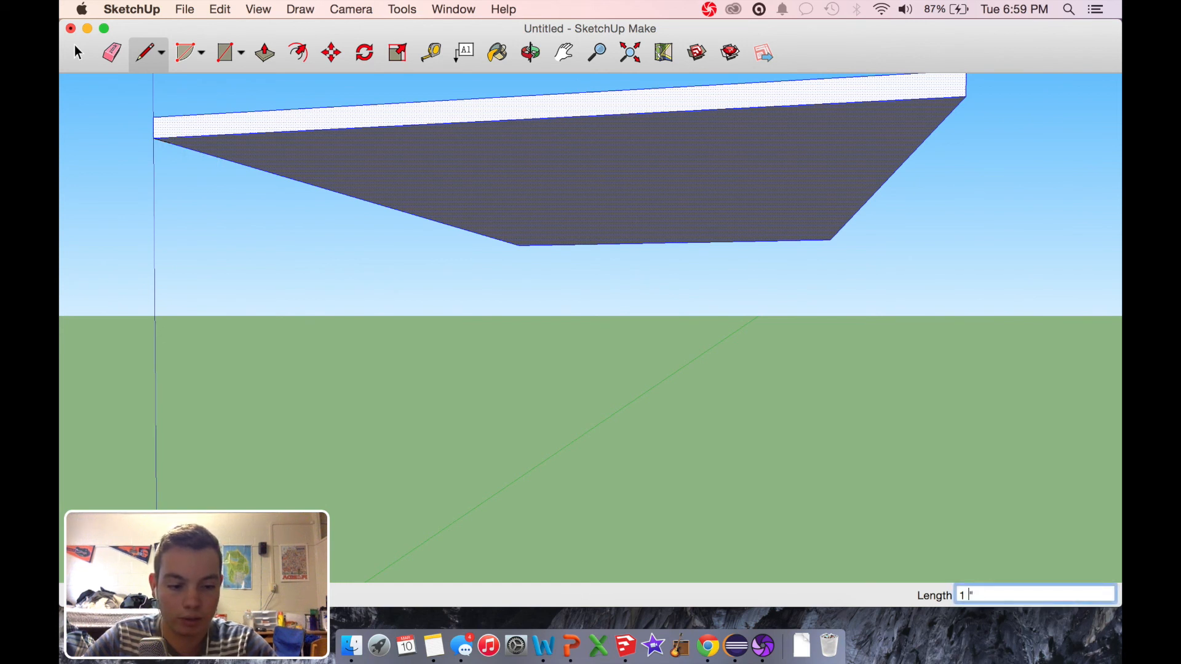
pyautogui.press('Return')
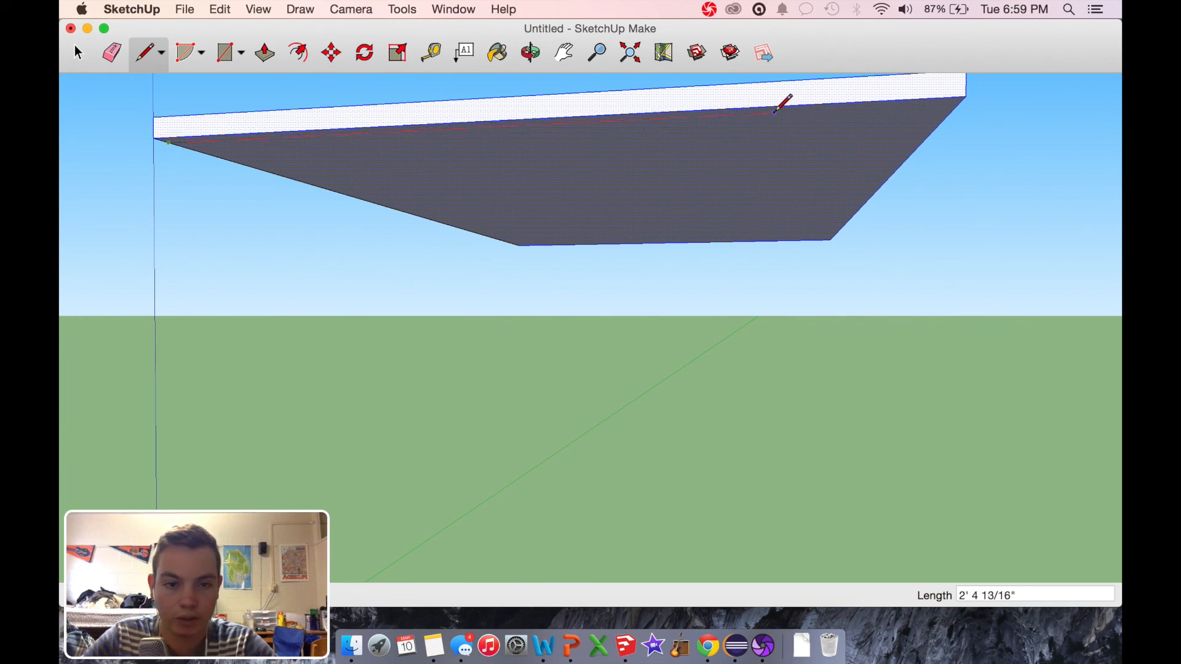
pyautogui.click(961, 100)
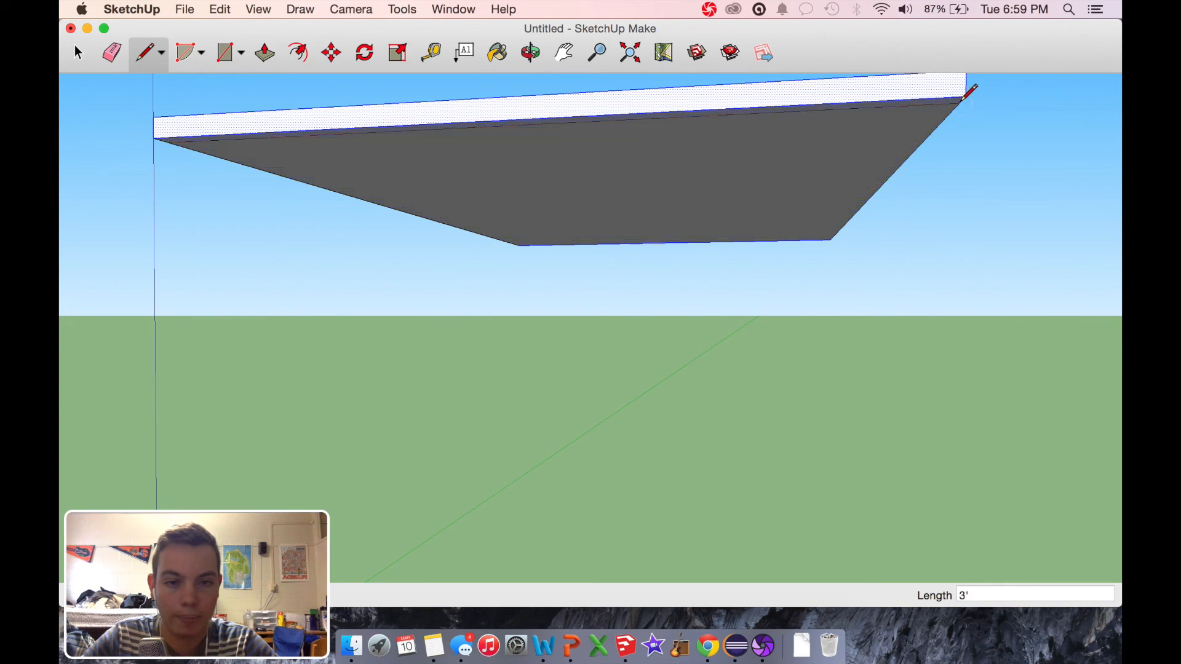
# Step: Use Push/Pull to extend the 1" strip on the underside 2'4" down to the ground as an end panel
pyautogui.click(266, 53)
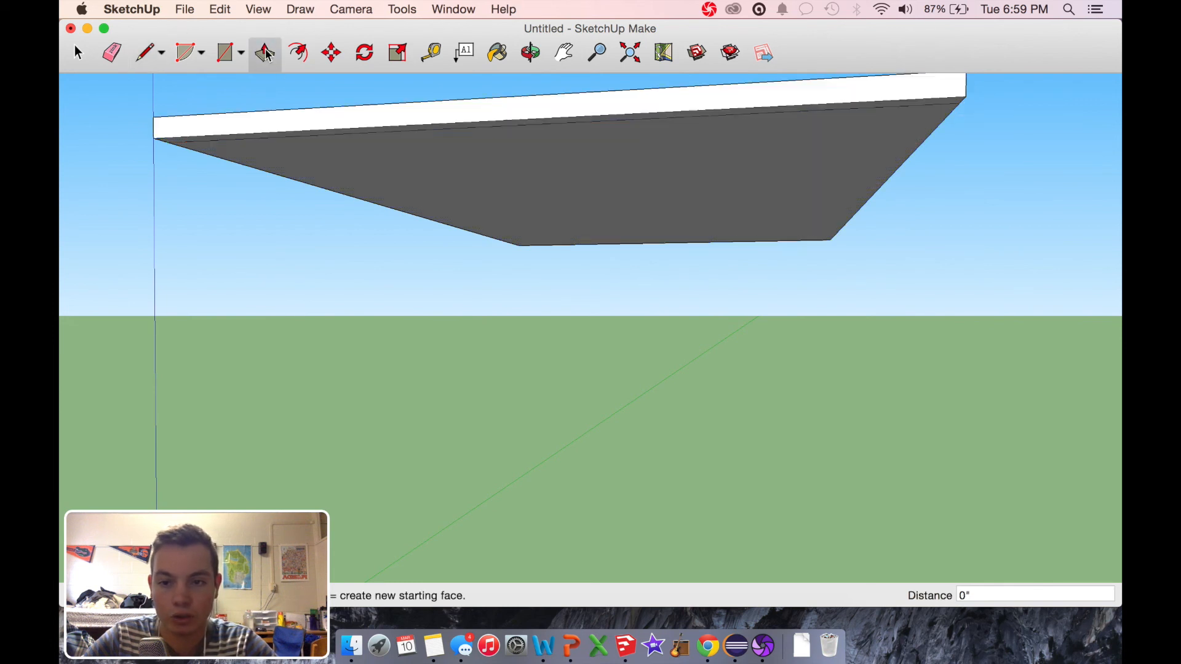
pyautogui.click(379, 140)
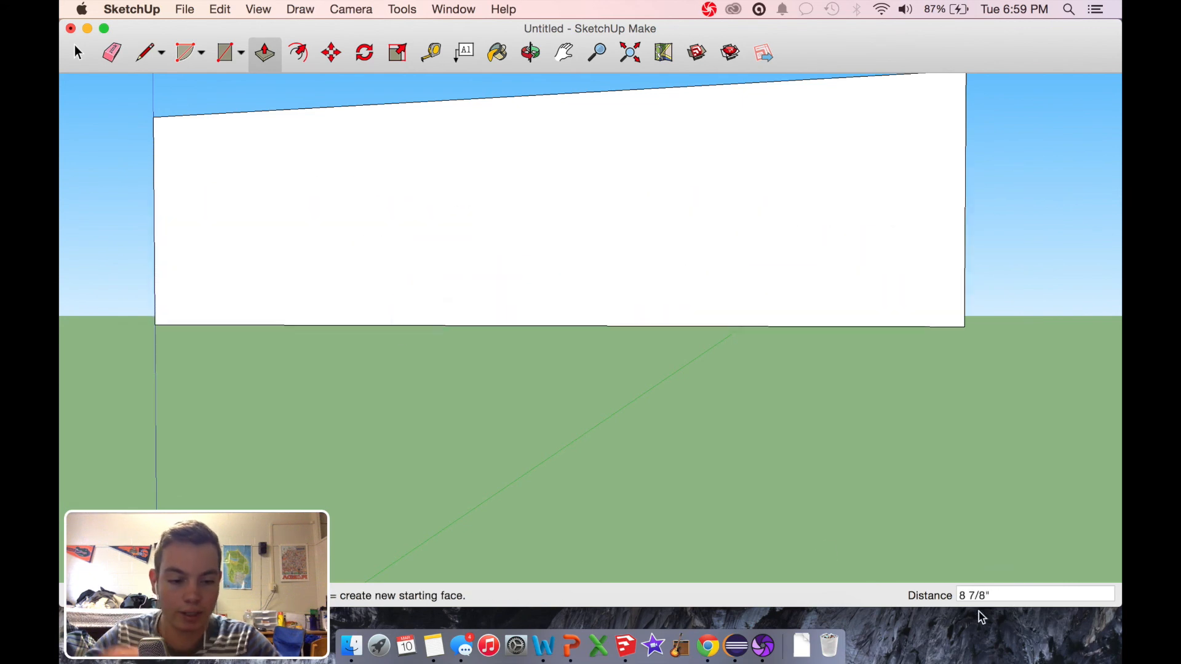
pyautogui.moveTo(987, 595); pyautogui.dragTo(885, 596)
pyautogui.write("2'4")
pyautogui.press('Return')
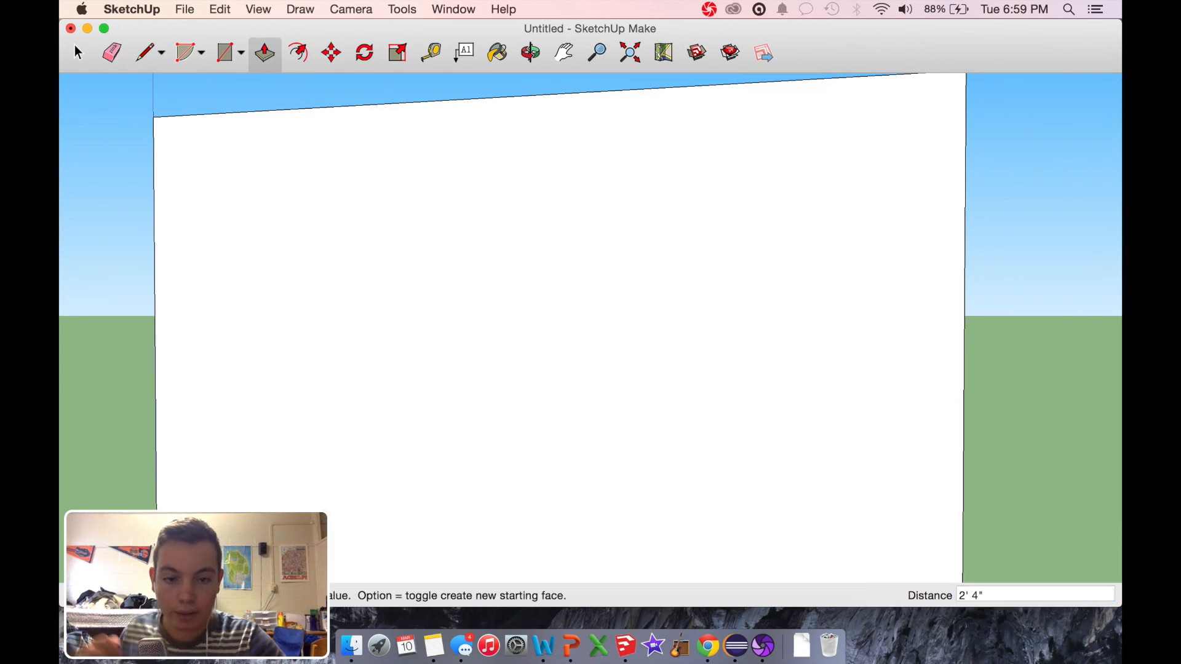
# Step: Examine the tabletop and its end panel from several sides and from underneath
pyautogui.click(530, 54)
pyautogui.moveTo(1080, 319); pyautogui.dragTo(793, 407)
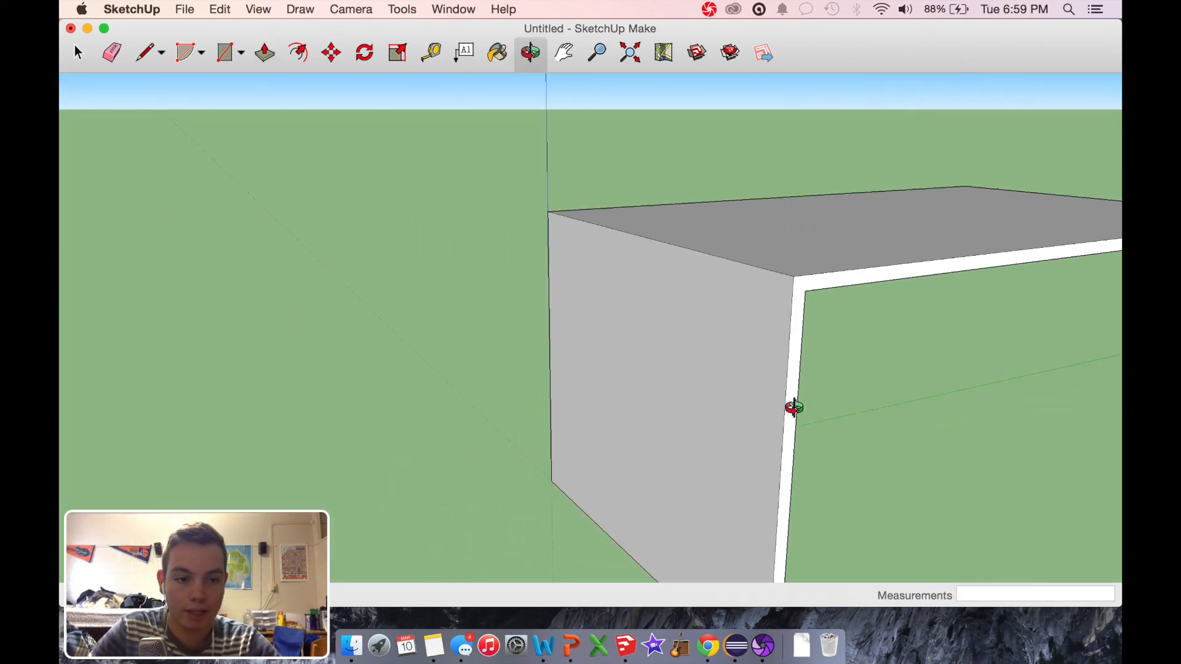
pyautogui.click(564, 53)
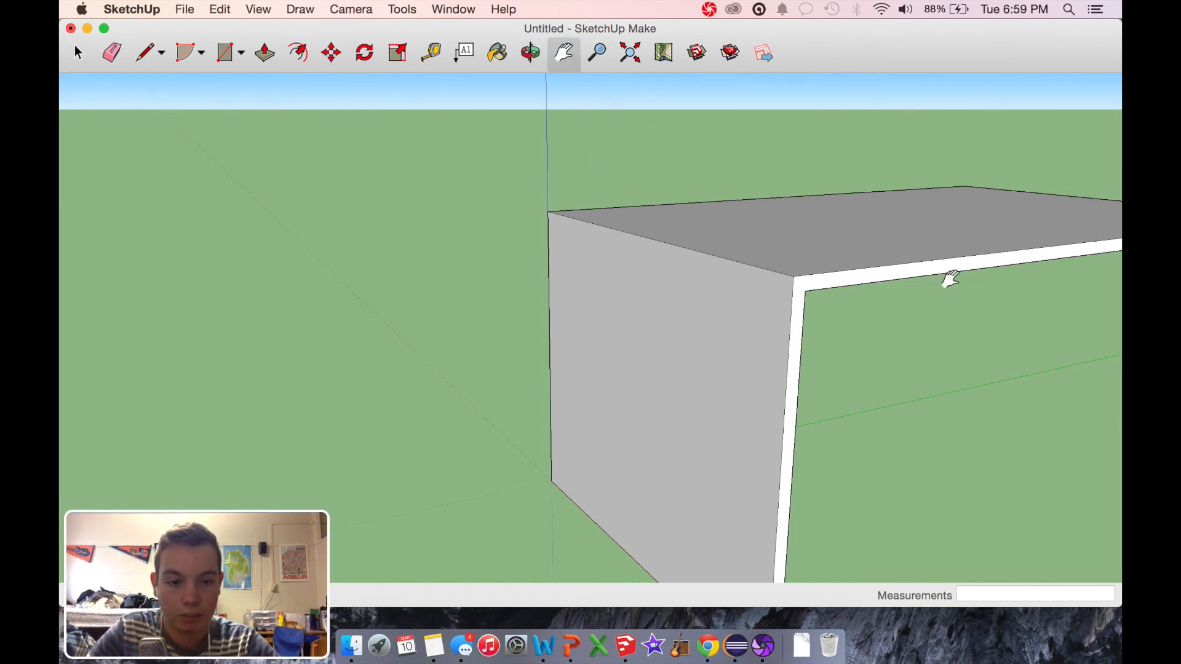
pyautogui.moveTo(913, 301); pyautogui.dragTo(453, 256)
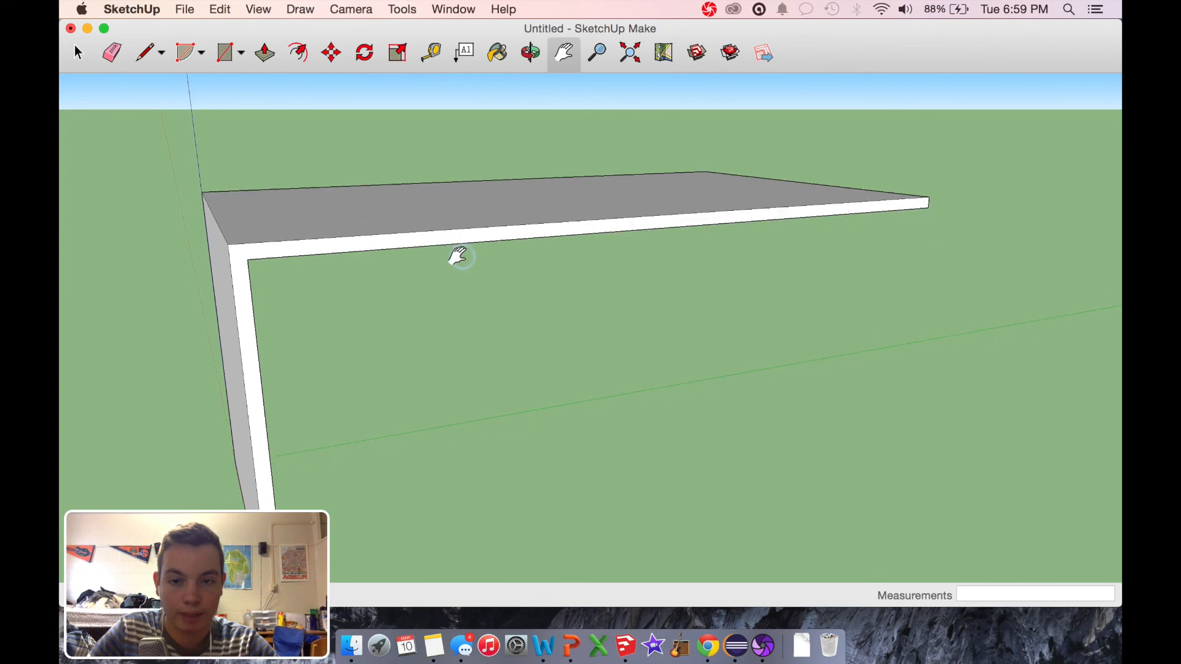
pyautogui.click(530, 53)
pyautogui.moveTo(842, 241); pyautogui.dragTo(669, 256)
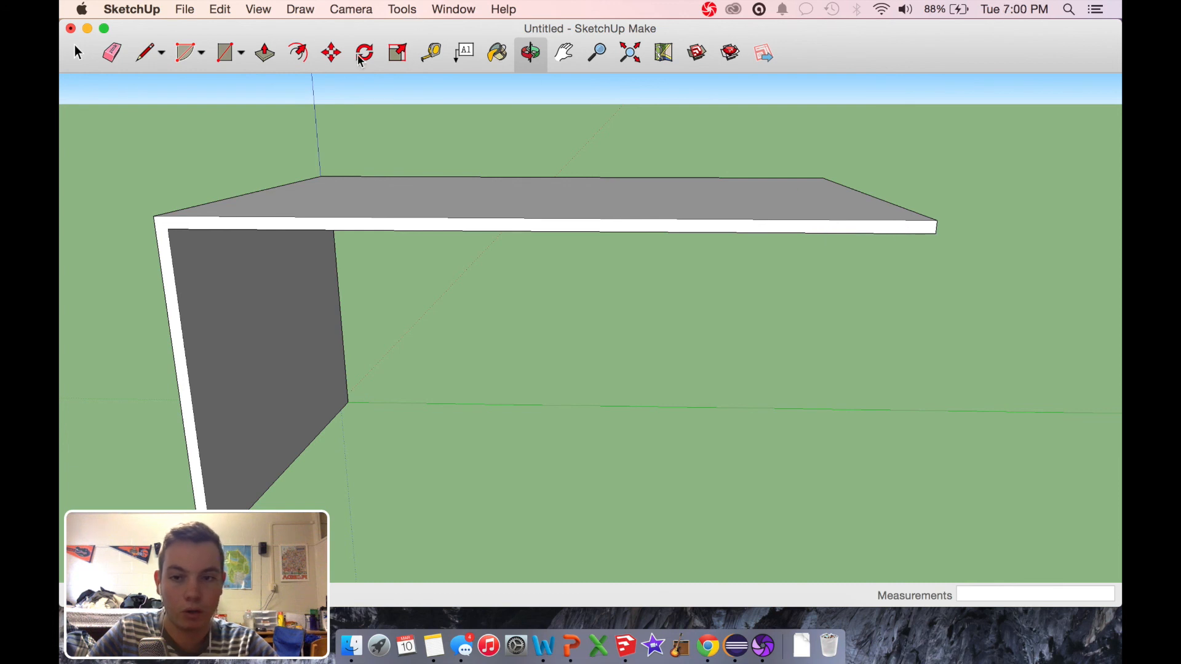
pyautogui.moveTo(817, 332); pyautogui.dragTo(332, 324)
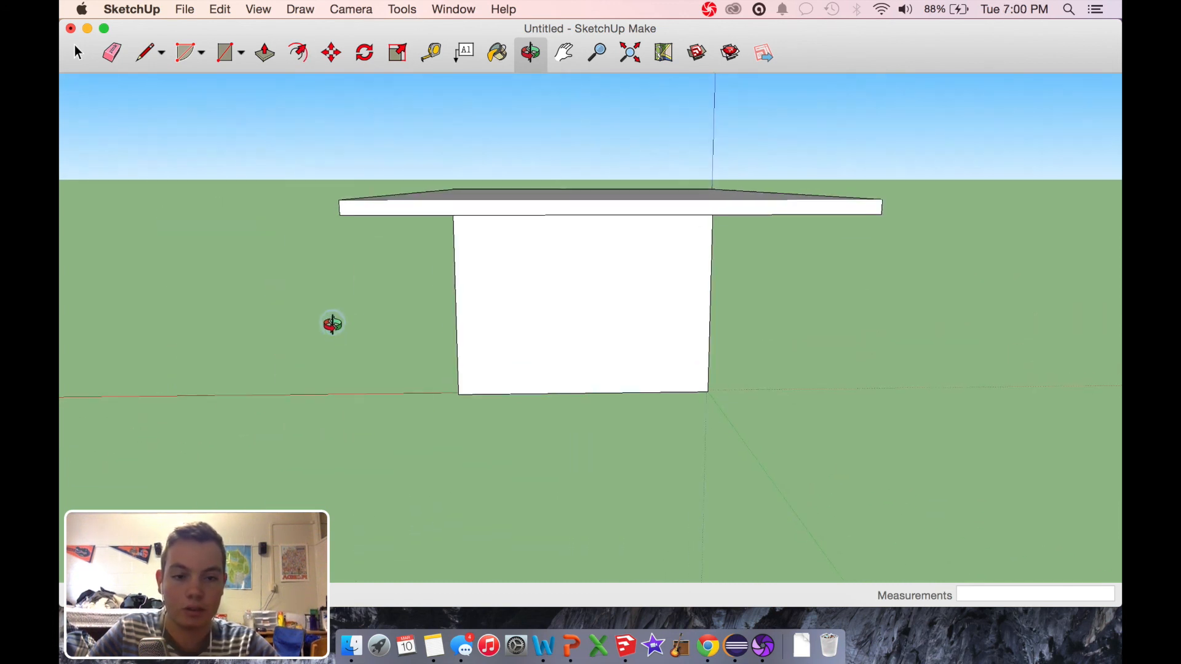
pyautogui.moveTo(640, 350); pyautogui.dragTo(631, 155)
pyautogui.scroll(-2, 632, 162)
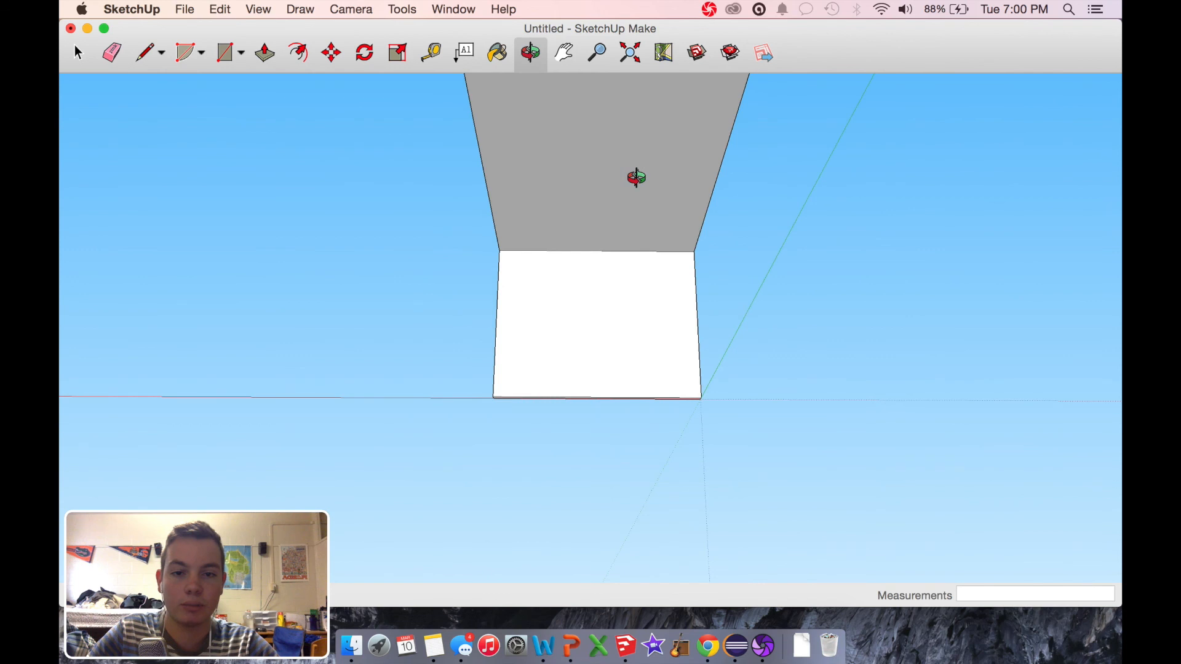
pyautogui.scroll(5, 636, 169)
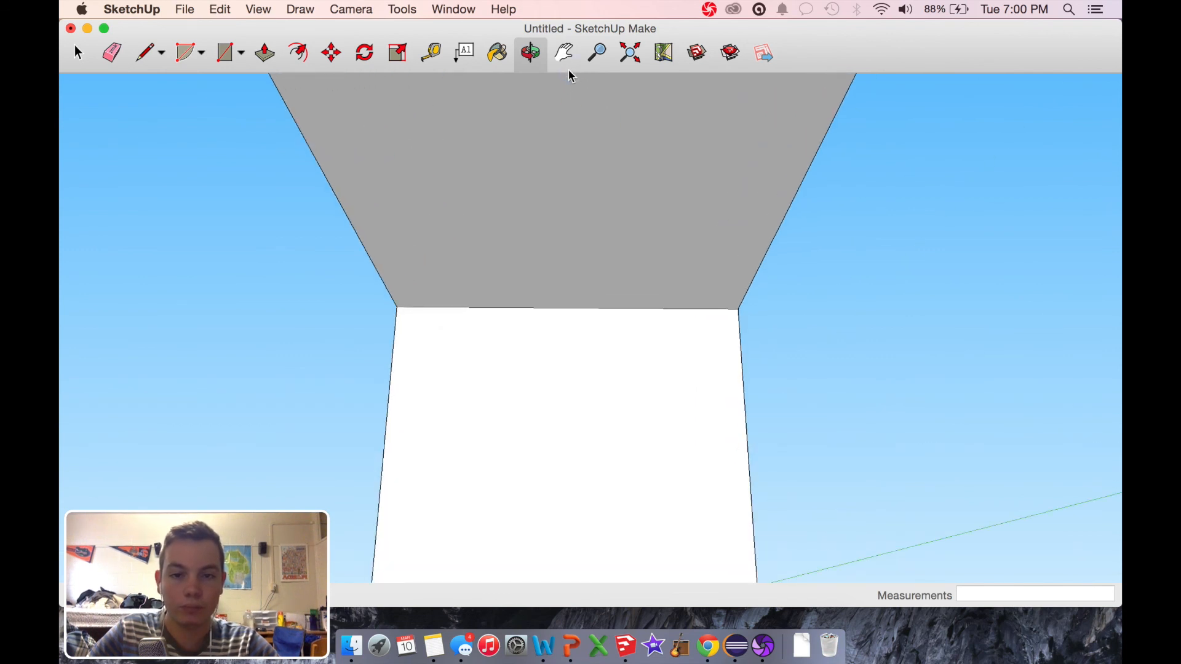
pyautogui.click(564, 48)
pyautogui.moveTo(553, 98); pyautogui.dragTo(589, 369)
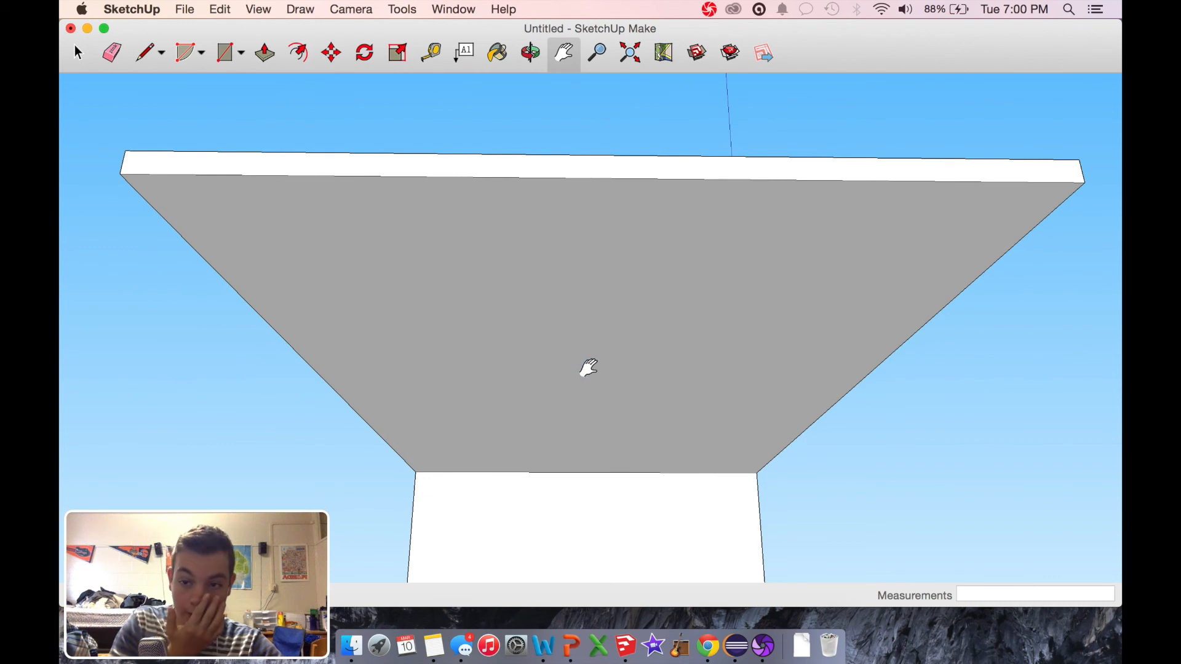
pyautogui.click(145, 53)
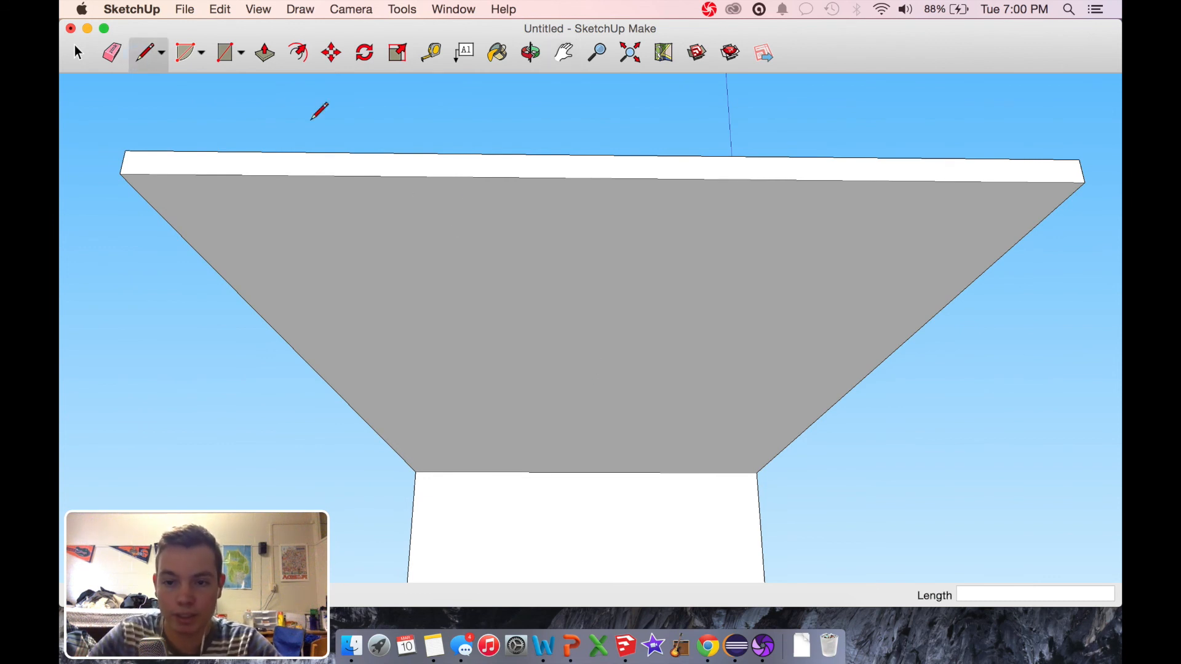
pyautogui.click(607, 178)
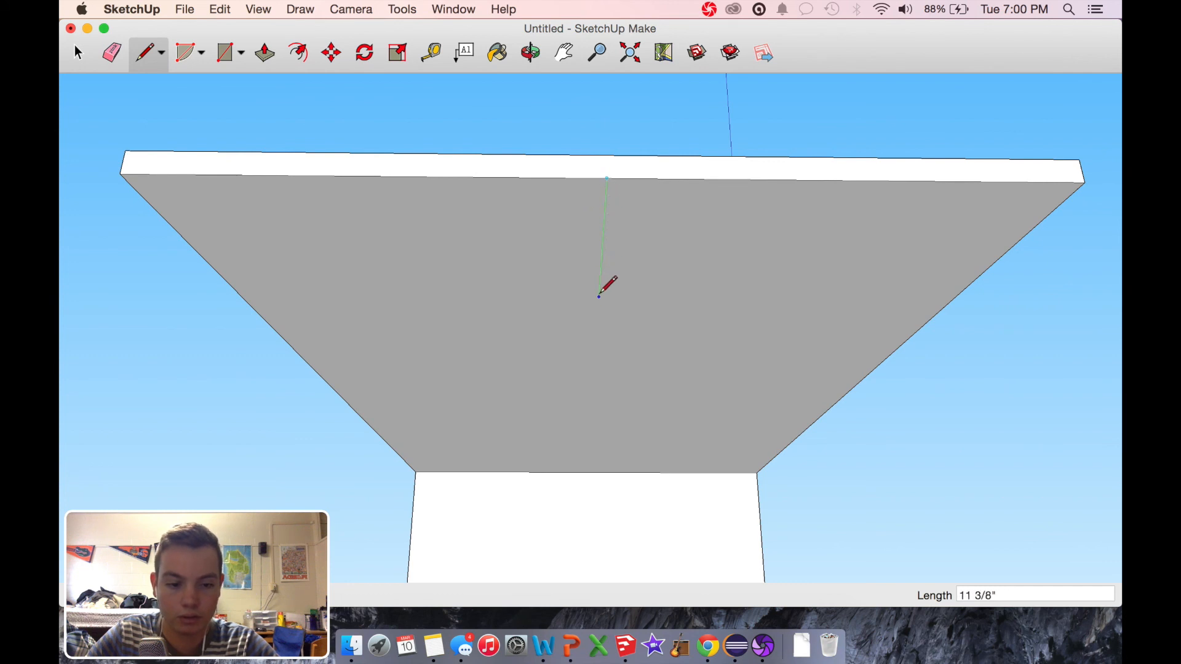
pyautogui.click(602, 232)
pyautogui.click(530, 53)
pyautogui.moveTo(492, 331); pyautogui.dragTo(542, 324)
pyautogui.press('super+z')
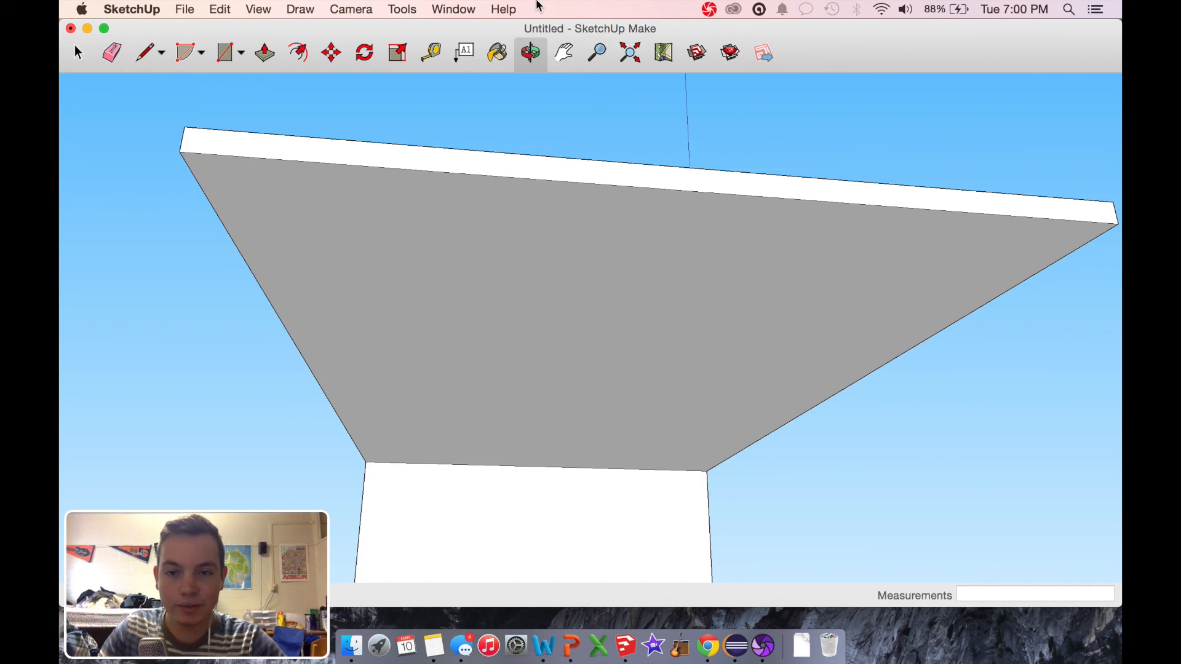
# Step: Draw a line about 6" inward from the midpoint of the free end's underside edge, then continue it 1' parallel to the red axis
pyautogui.click(145, 55)
pyautogui.click(688, 192)
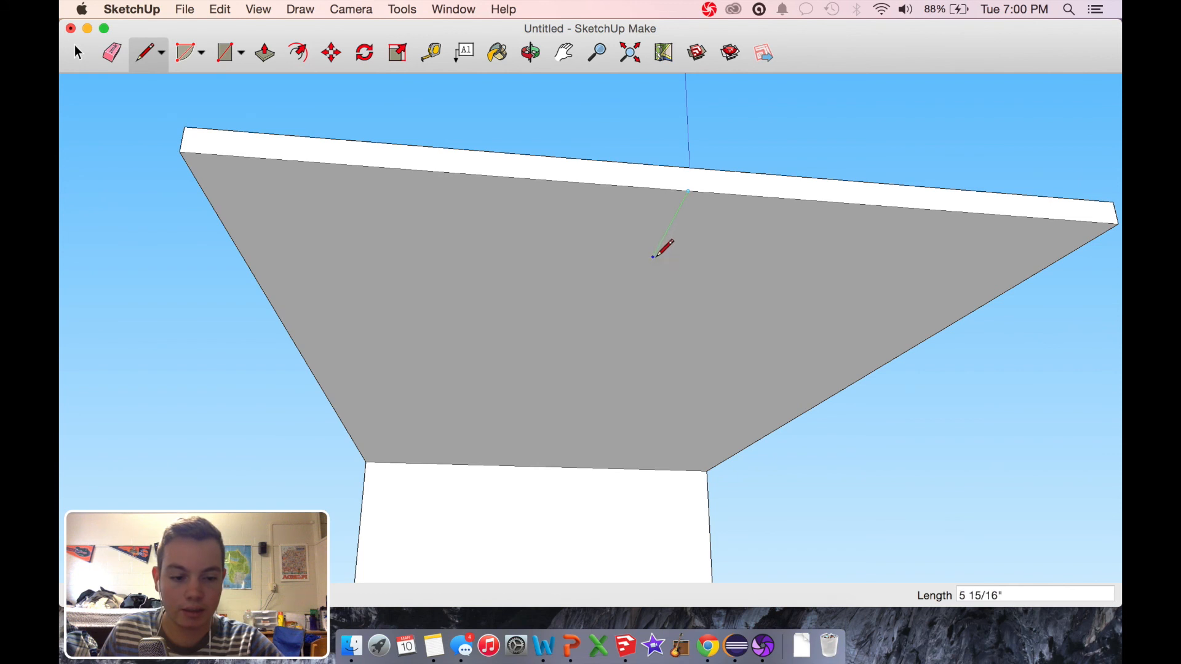
pyautogui.click(653, 256)
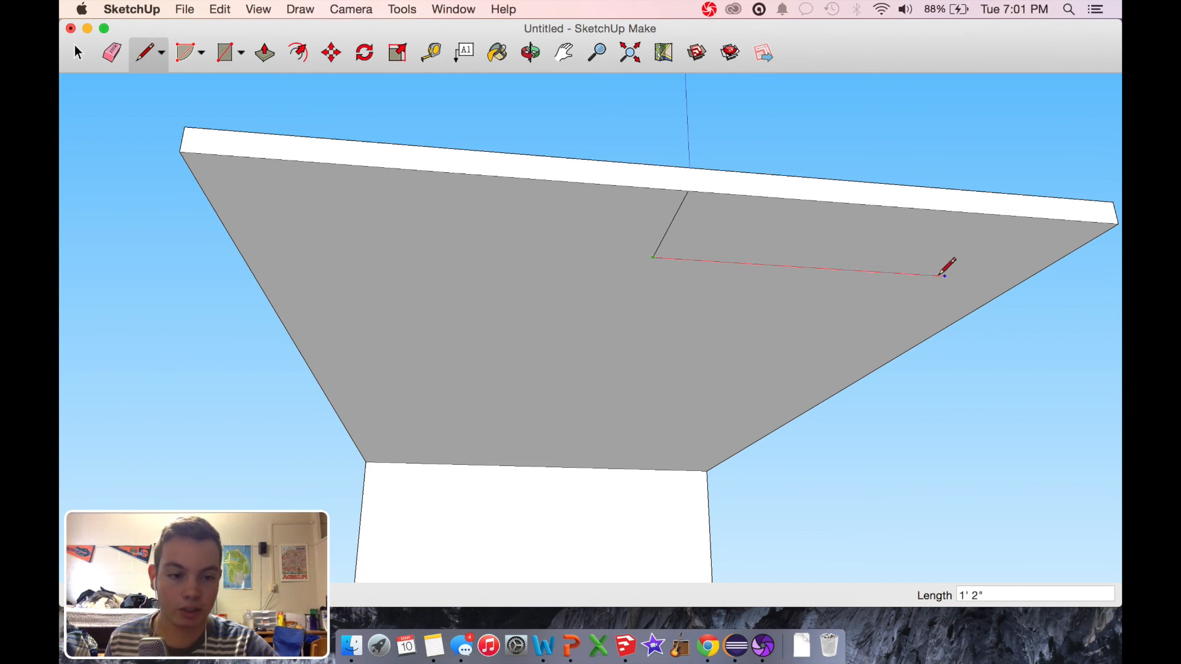
pyautogui.moveTo(653, 258); pyautogui.dragTo(911, 274)
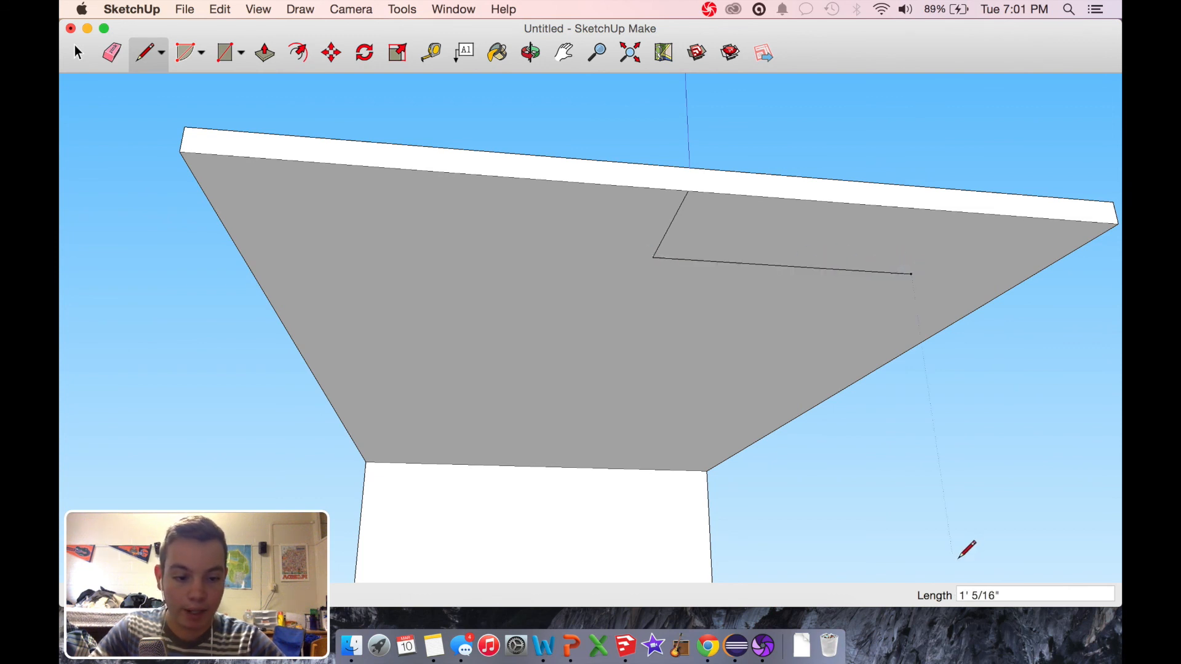
pyautogui.moveTo(969, 594); pyautogui.dragTo(1068, 595)
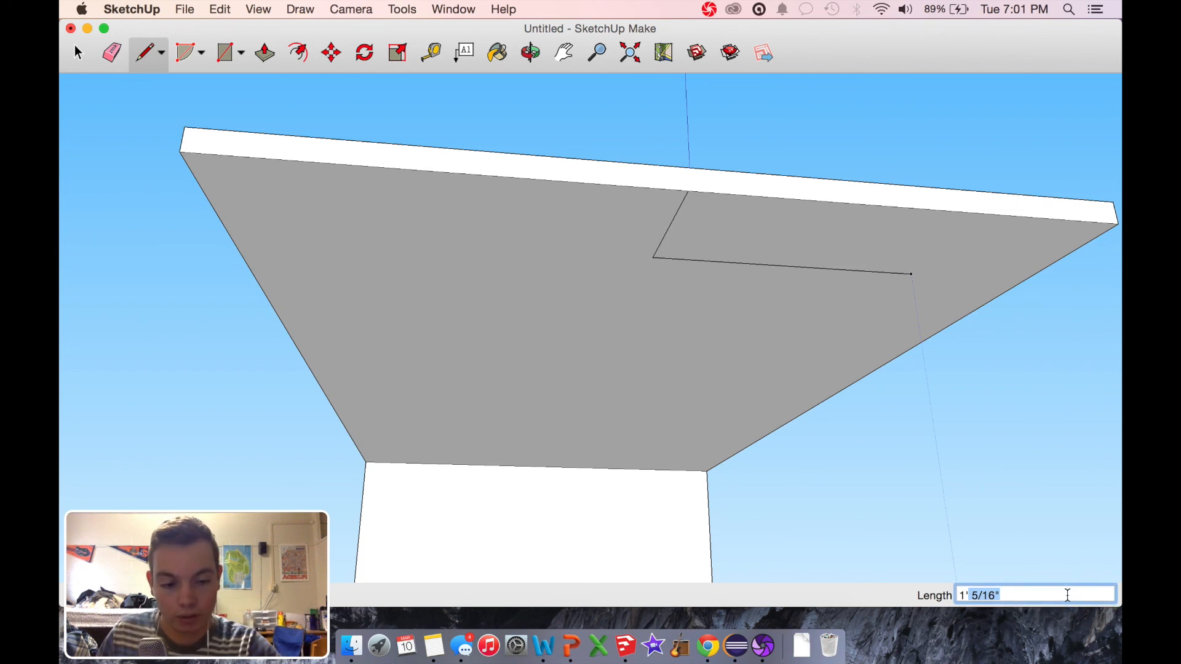
pyautogui.press('BackSpace')
pyautogui.press('Return')
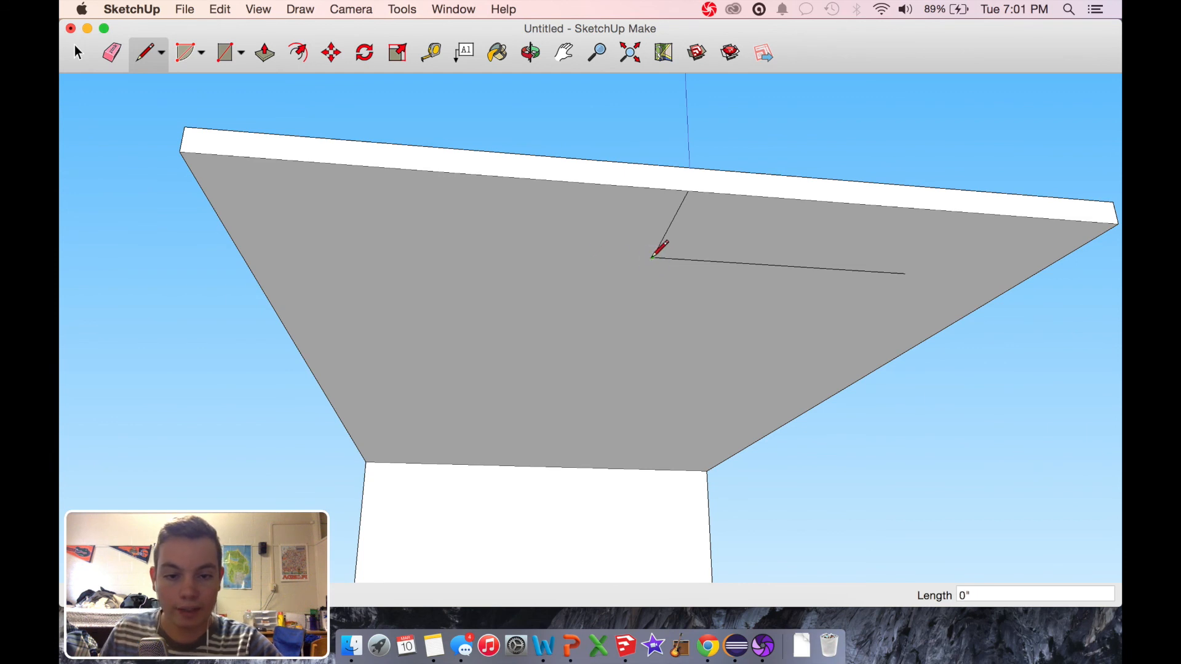
# Step: Extend the 1' line about 6" the opposite way and close a four-sided outline about 6" deep, with a slanted far side
pyautogui.click(517, 248)
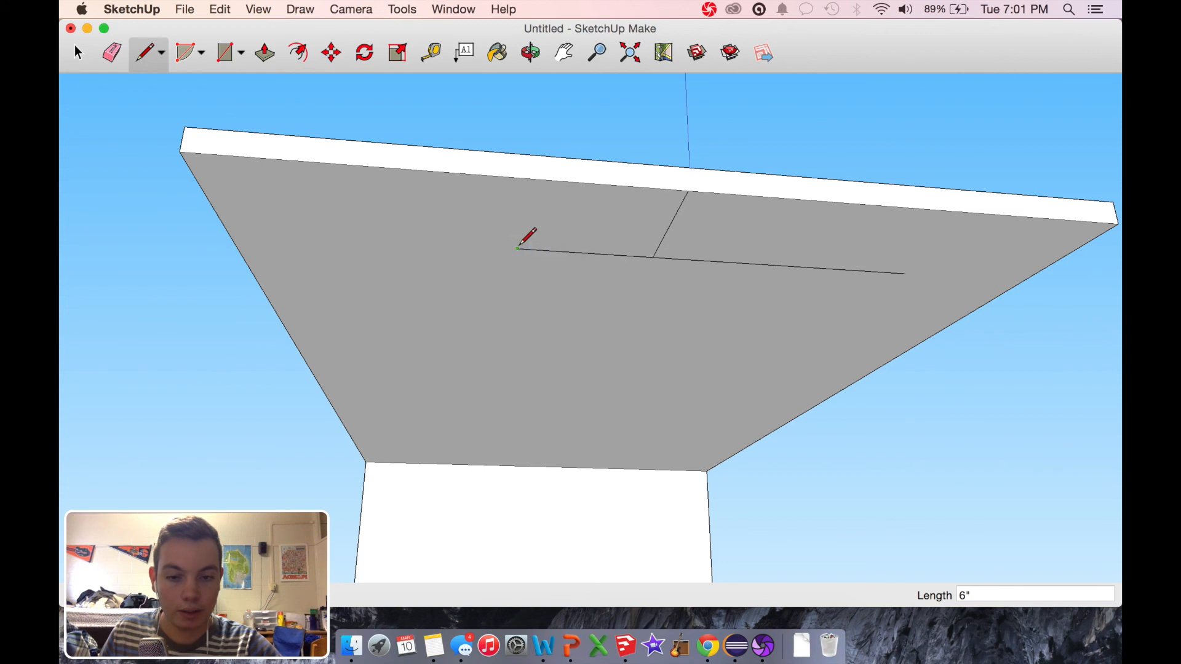
pyautogui.click(510, 300)
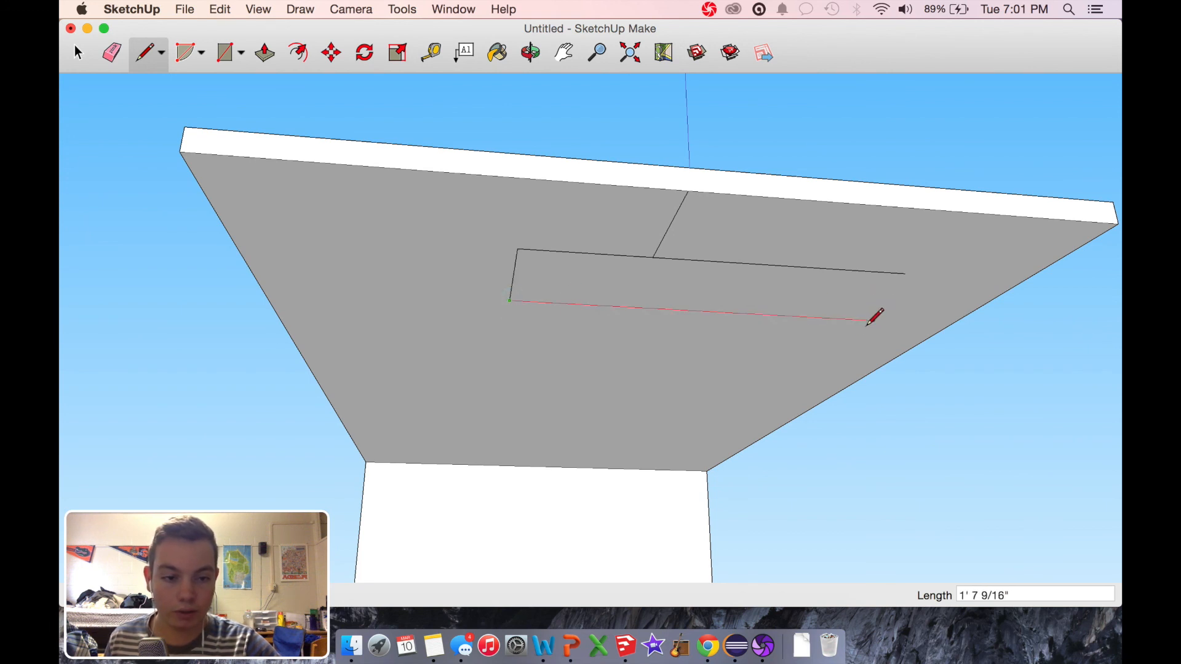
pyautogui.click(913, 322)
pyautogui.click(941, 270)
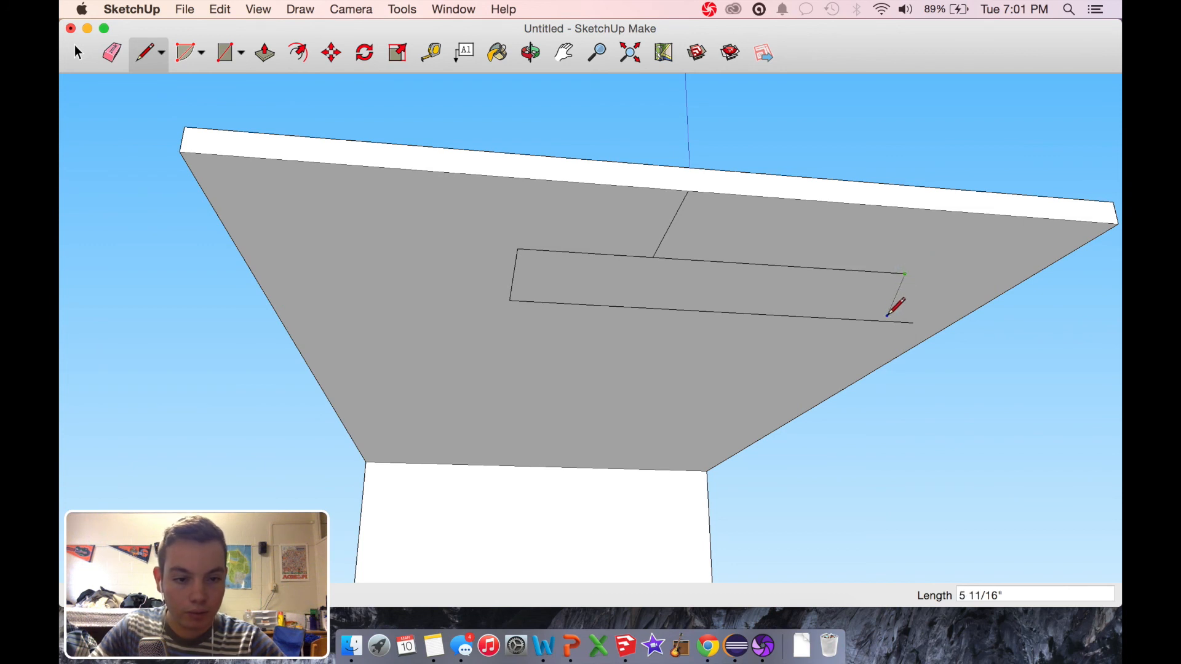
pyautogui.click(847, 319)
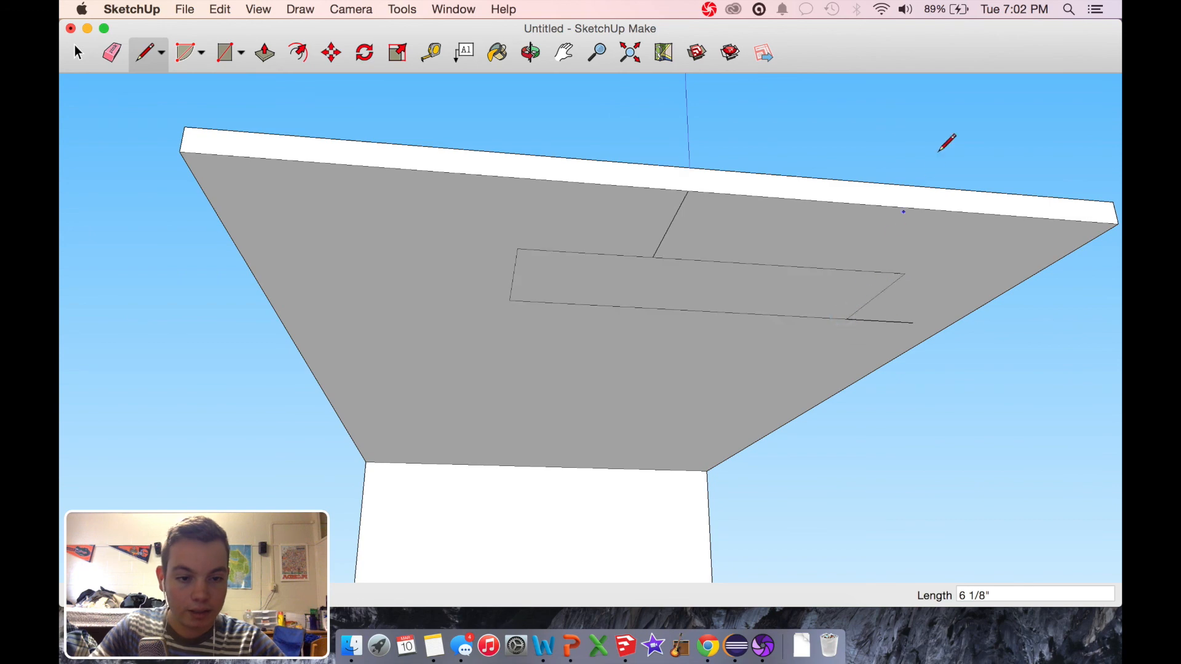
# Step: Delete the line joining the outline to the tabletop's edge and the leftover stub beyond its slanted side
pyautogui.click(530, 53)
pyautogui.moveTo(515, 322)
pyautogui.mouseDown()
pyautogui.moveTo(841, 406)
pyautogui.moveTo(751, 238)
pyautogui.moveTo(453, 337)
pyautogui.mouseUp()
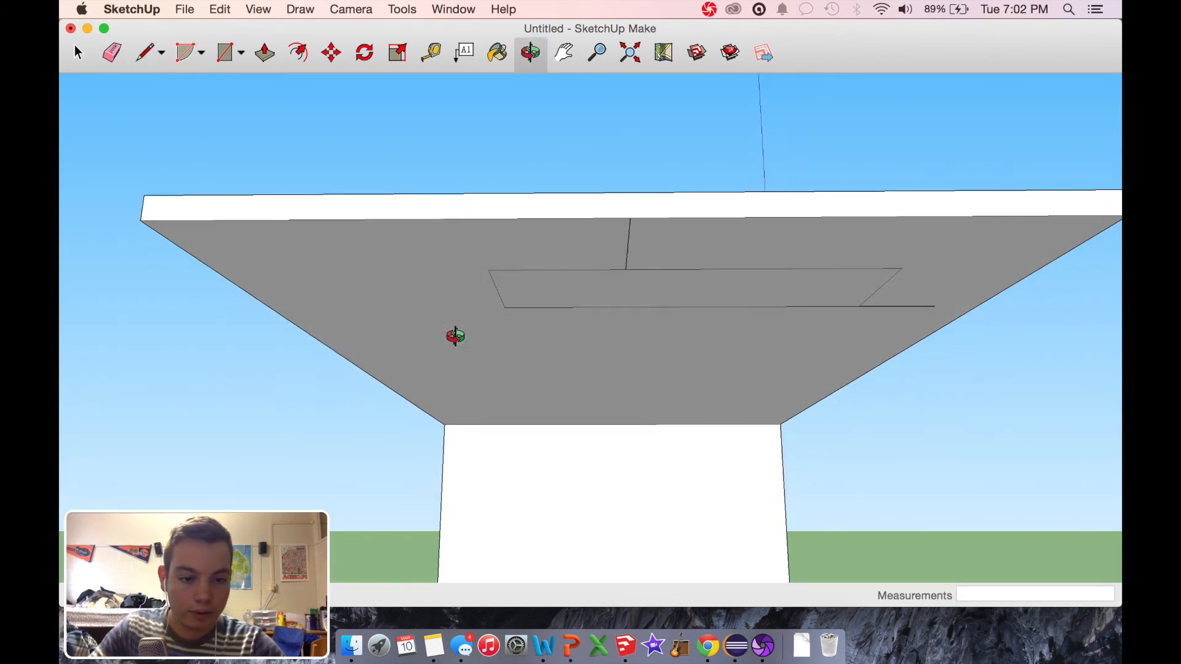
pyautogui.moveTo(823, 321); pyautogui.dragTo(954, 246)
pyautogui.click(77, 53)
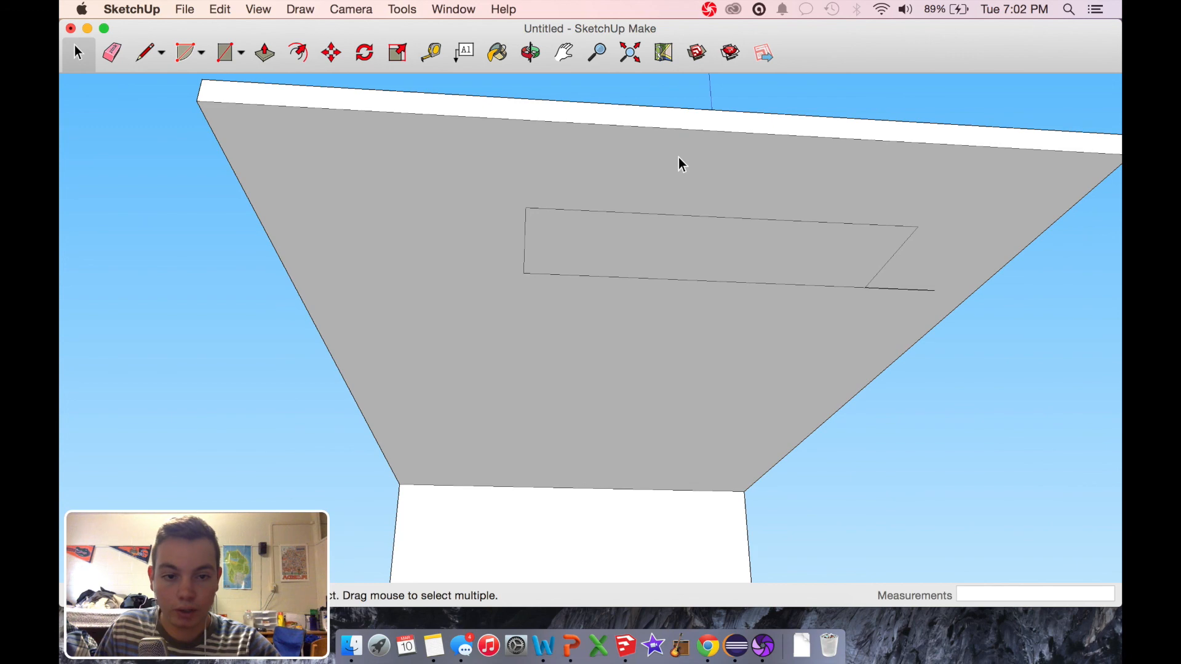
pyautogui.click(916, 289)
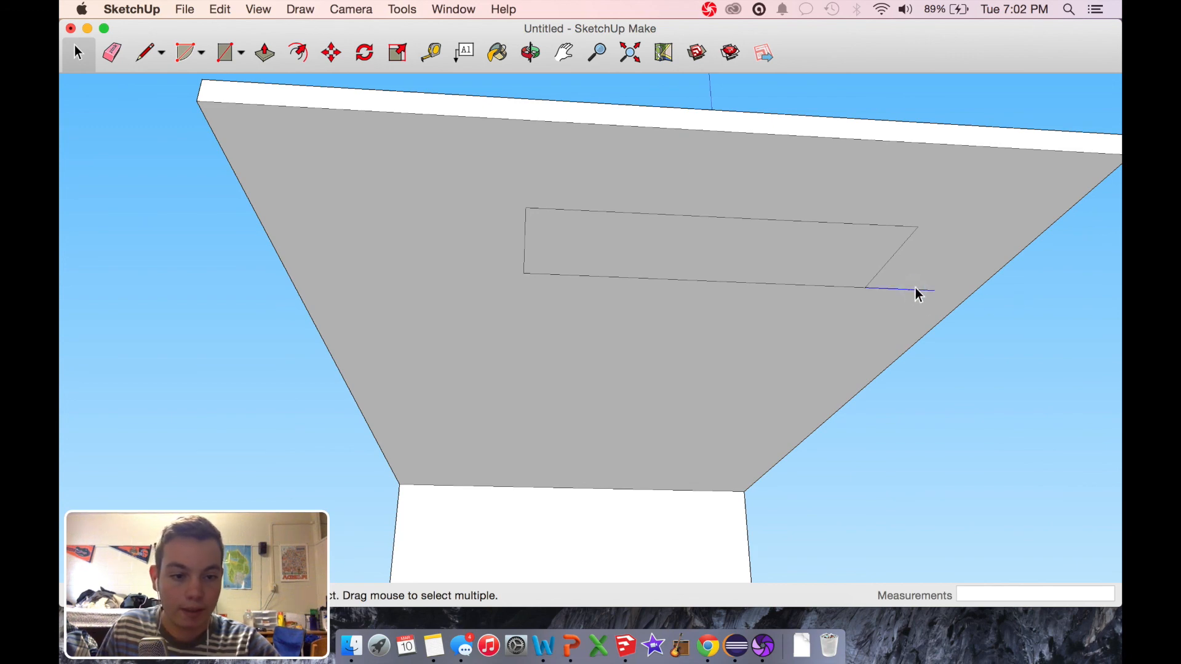
# Step: Use Push/Pull to extend the outlined face 1" downward from the tabletop's underside
pyautogui.click(264, 55)
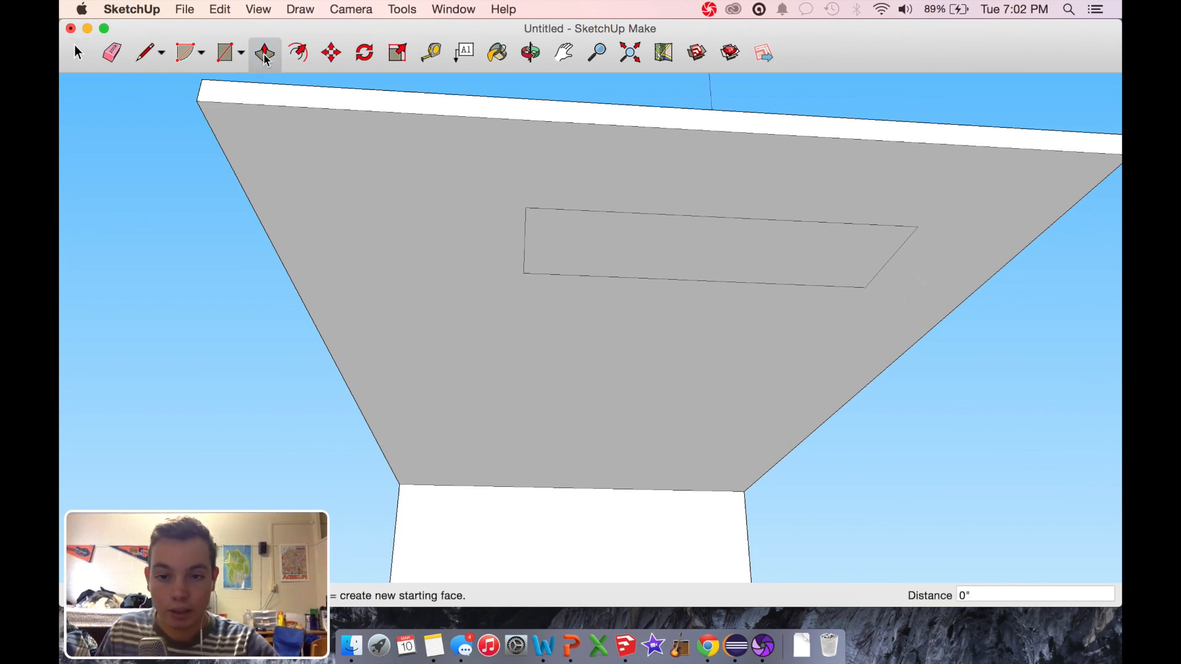
pyautogui.moveTo(656, 271); pyautogui.dragTo(654, 284)
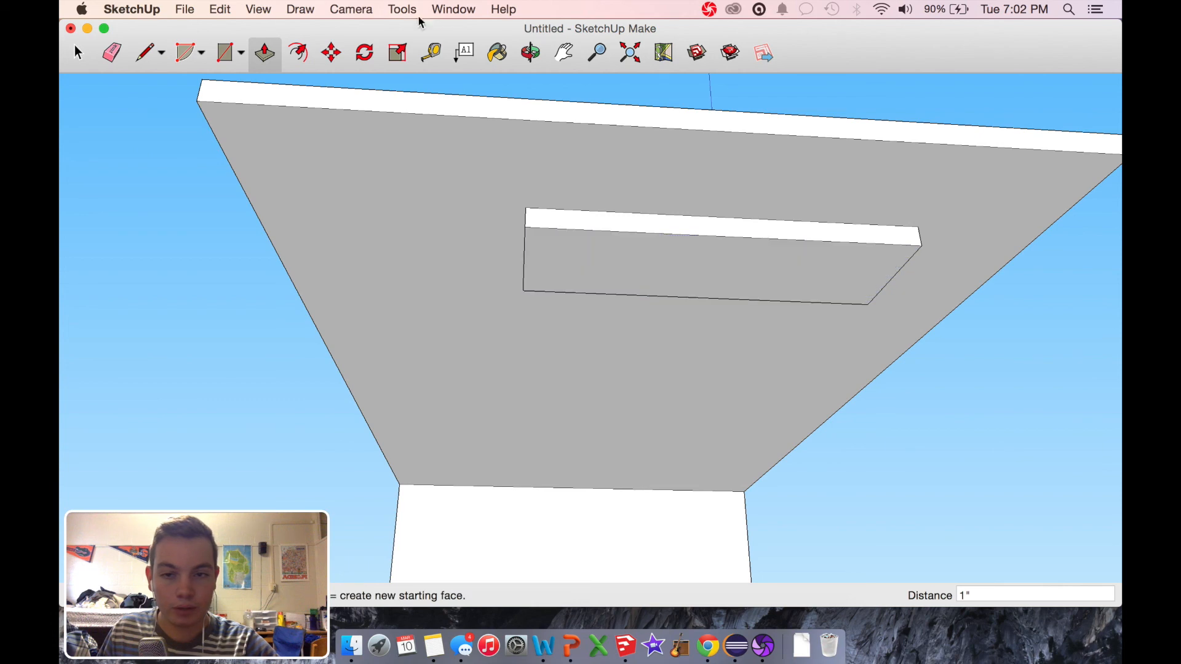
pyautogui.click(531, 54)
pyautogui.moveTo(440, 188); pyautogui.dragTo(918, 406)
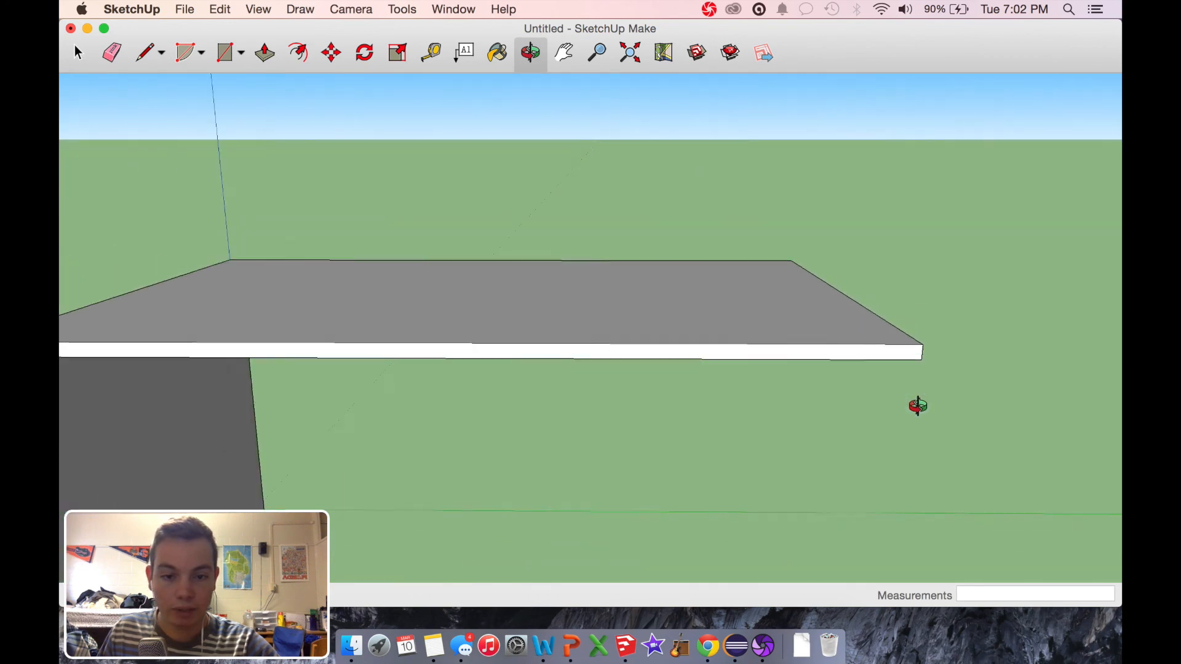
pyautogui.scroll(-4, 918, 406)
pyautogui.moveTo(855, 466); pyautogui.dragTo(382, 319)
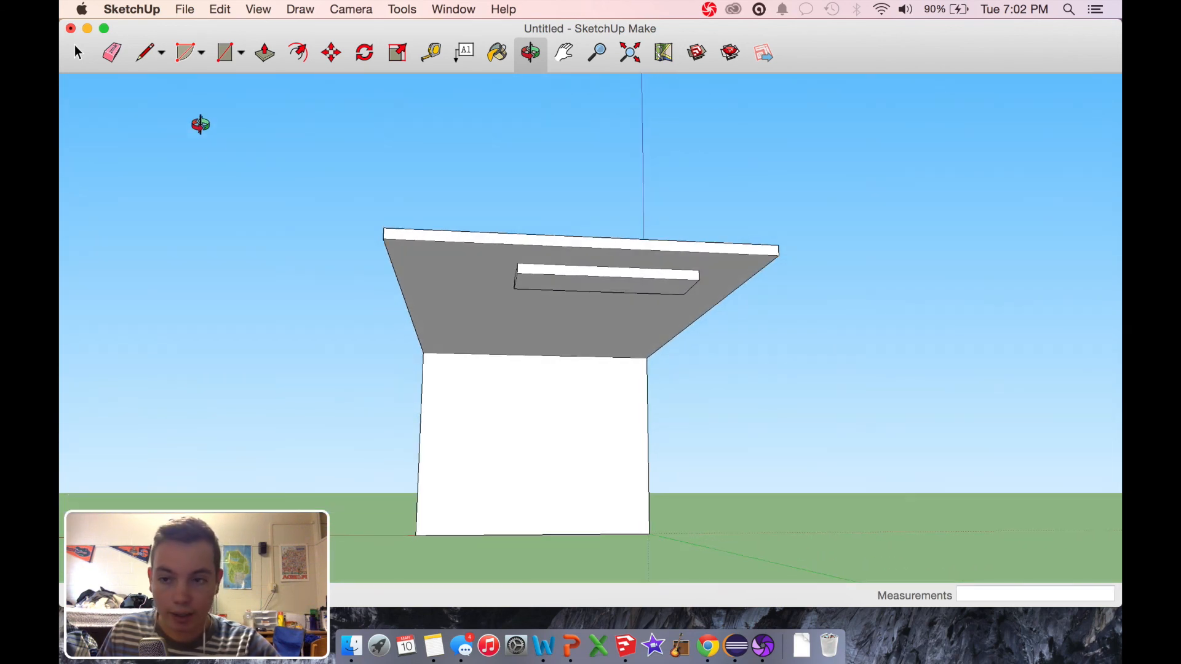
# Step: Draw a 28" vertical line downward from the underside corner at the tabletop's free end
pyautogui.click(145, 55)
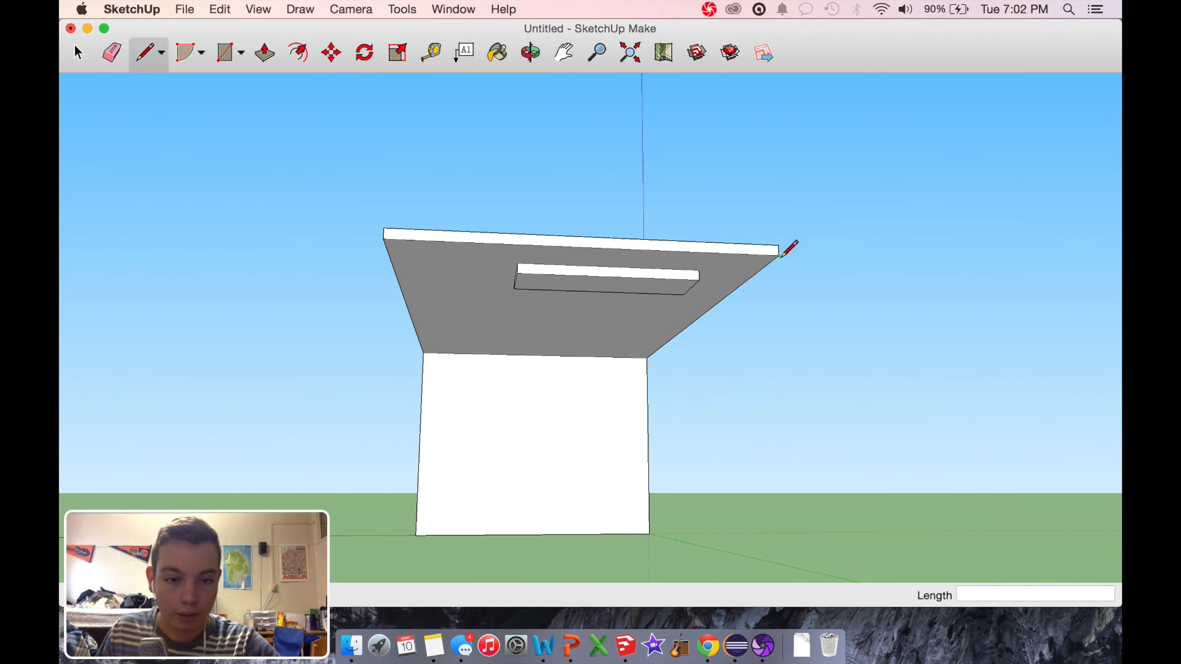
pyautogui.click(779, 254)
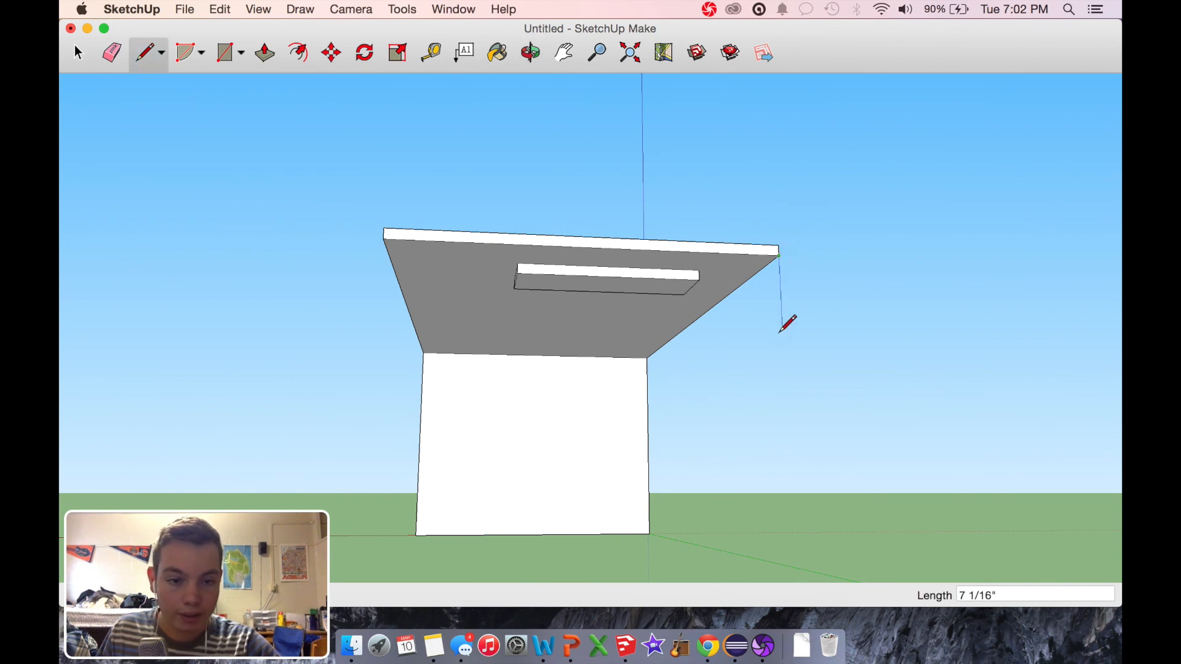
pyautogui.click(786, 404)
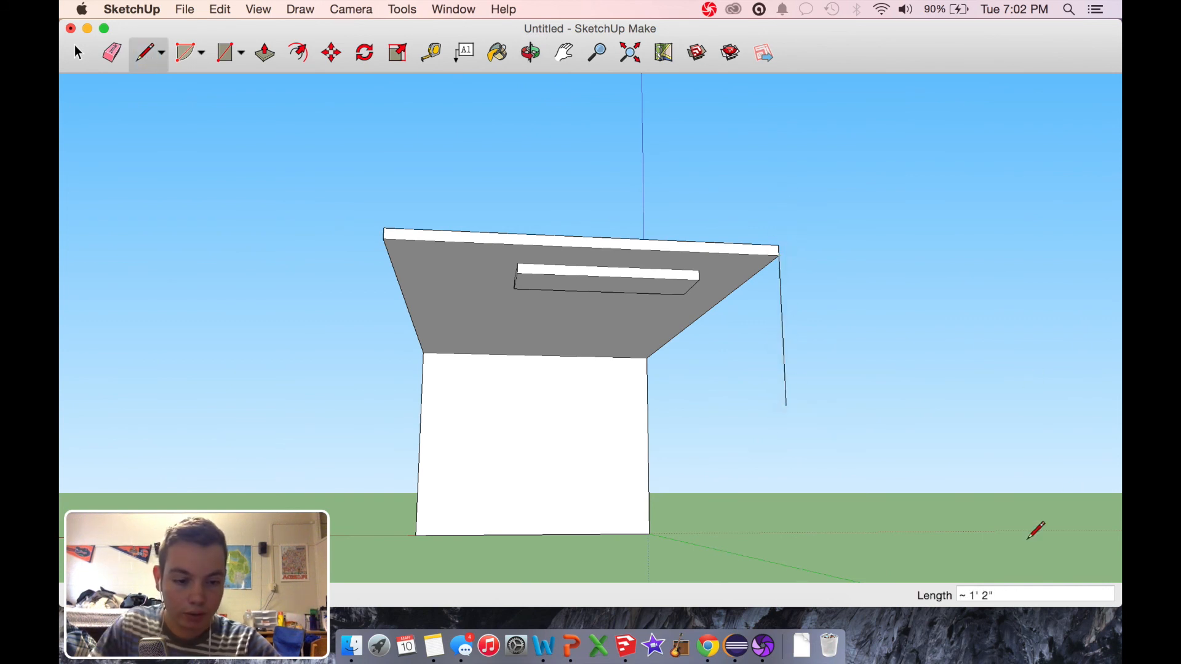
pyautogui.click(994, 594)
pyautogui.write('28')
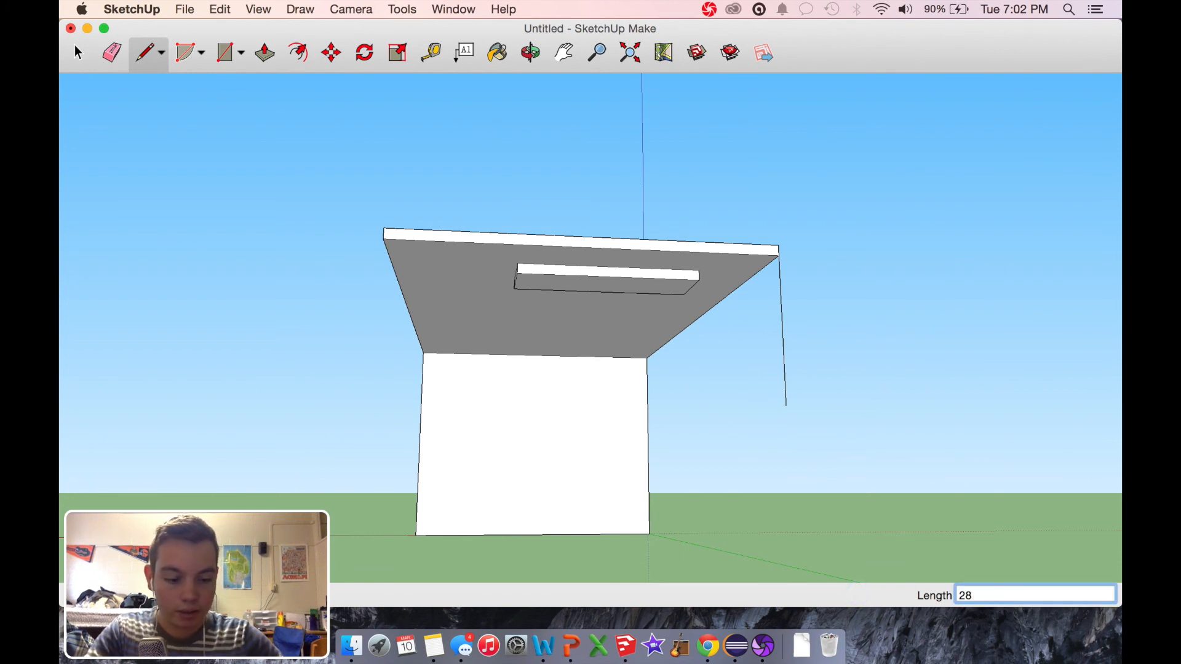
pyautogui.write('"')
pyautogui.press('Return')
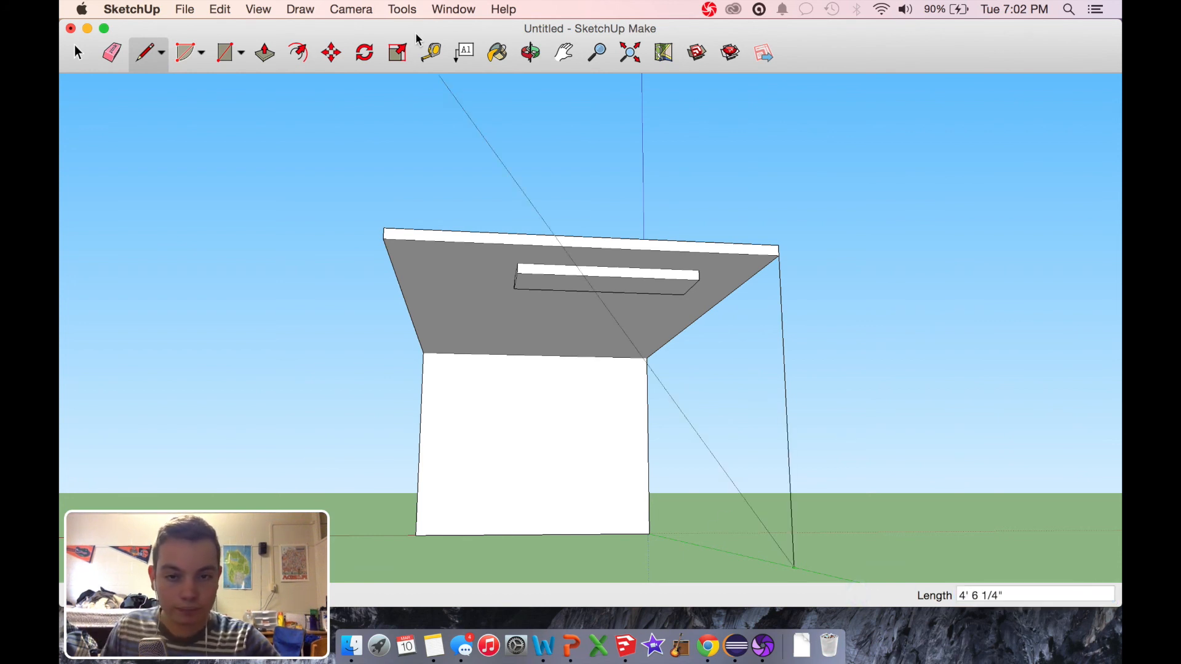
pyautogui.press('Escape')
# Step: Draw a ground rectangle about 3' 6 1/2" long from the vertical line's lower endpoint and set its width to 1' 6"
pyautogui.moveTo(976, 338); pyautogui.dragTo(848, 474, button='middle')
pyautogui.scroll(-3, 848, 474)
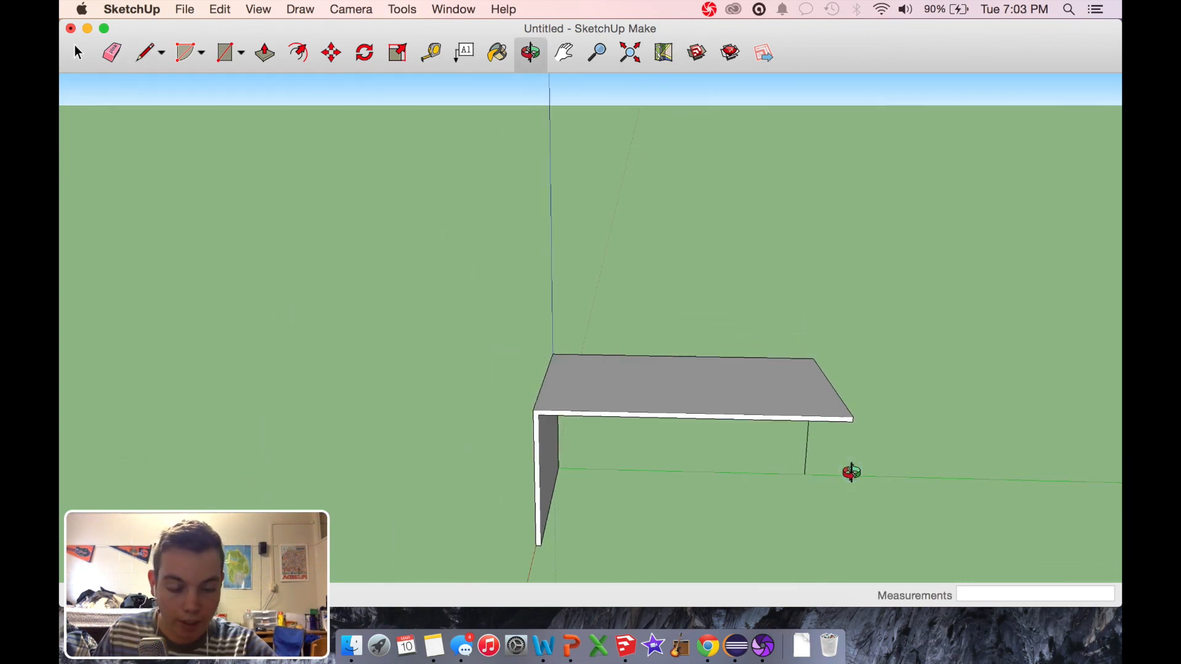
pyautogui.moveTo(823, 535); pyautogui.dragTo(788, 482, button='middle')
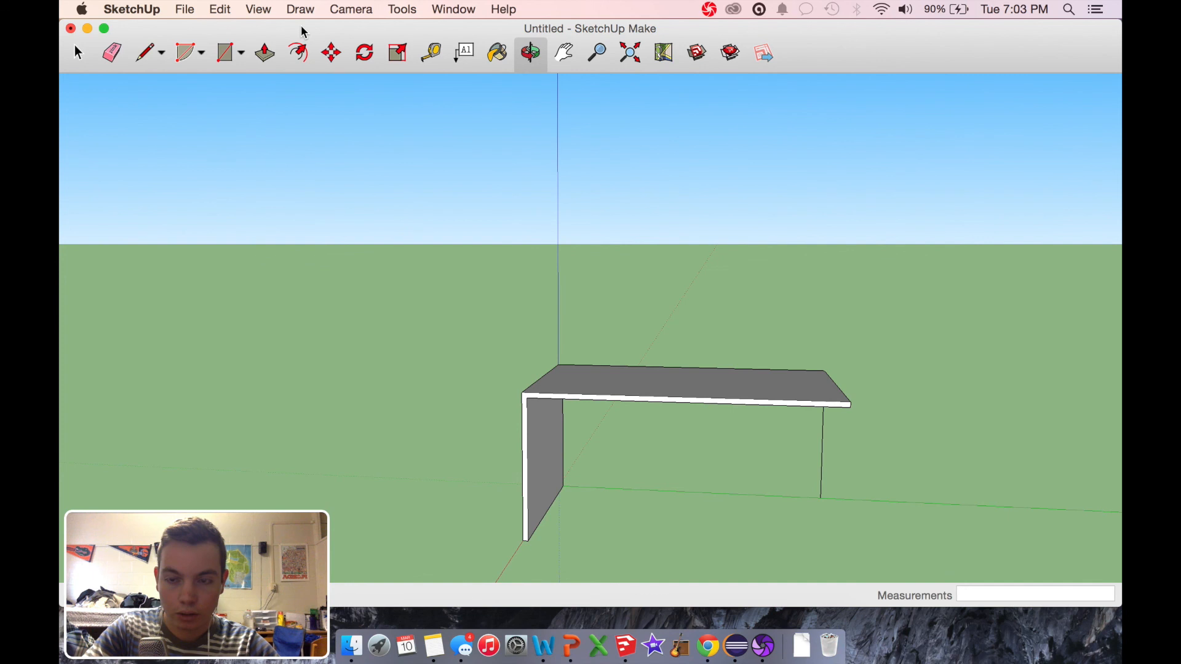
pyautogui.click(223, 57)
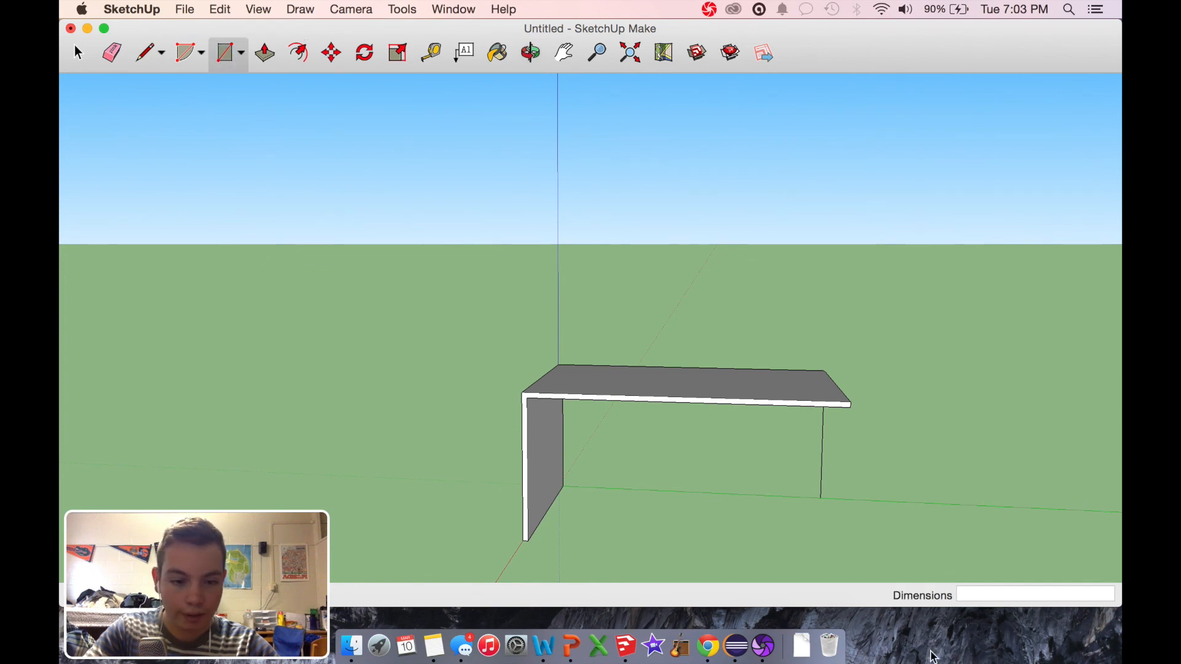
pyautogui.click(821, 496)
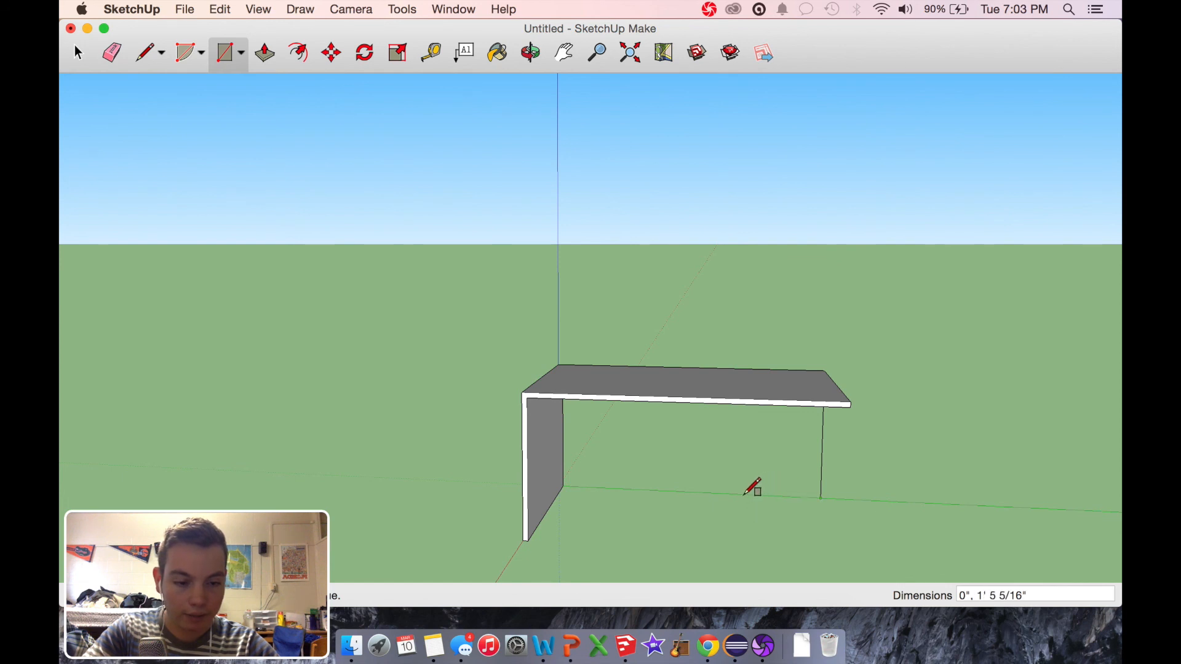
pyautogui.click(738, 564)
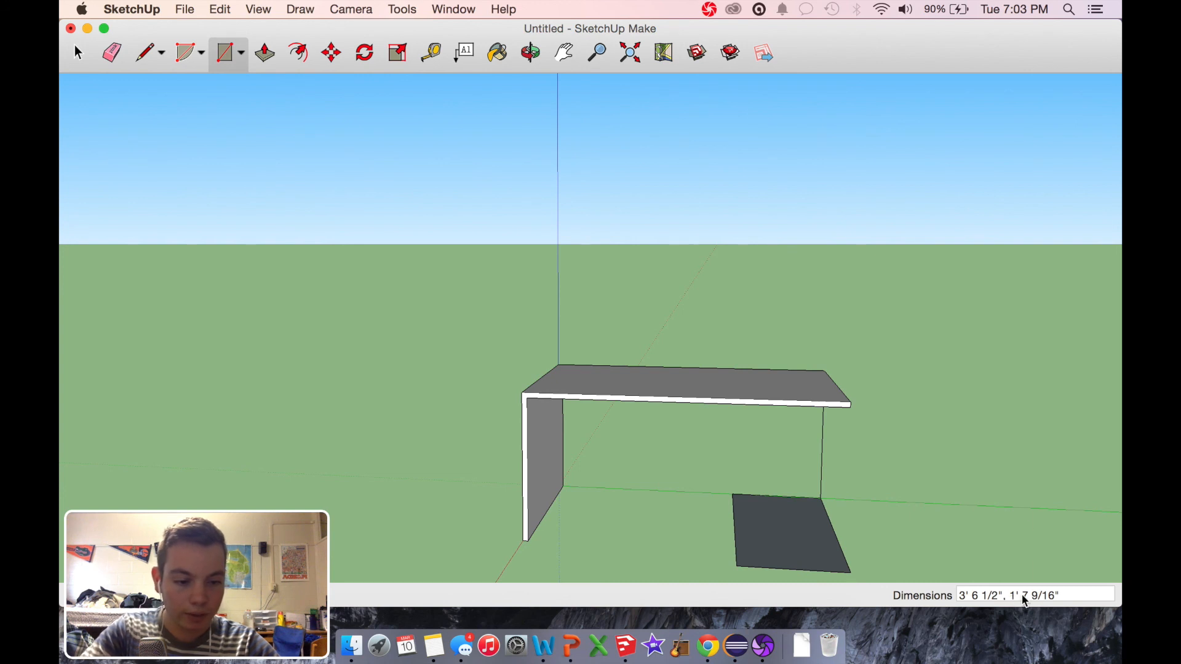
pyautogui.moveTo(1023, 597); pyautogui.dragTo(1052, 596)
pyautogui.write('6')
pyautogui.press('Return')
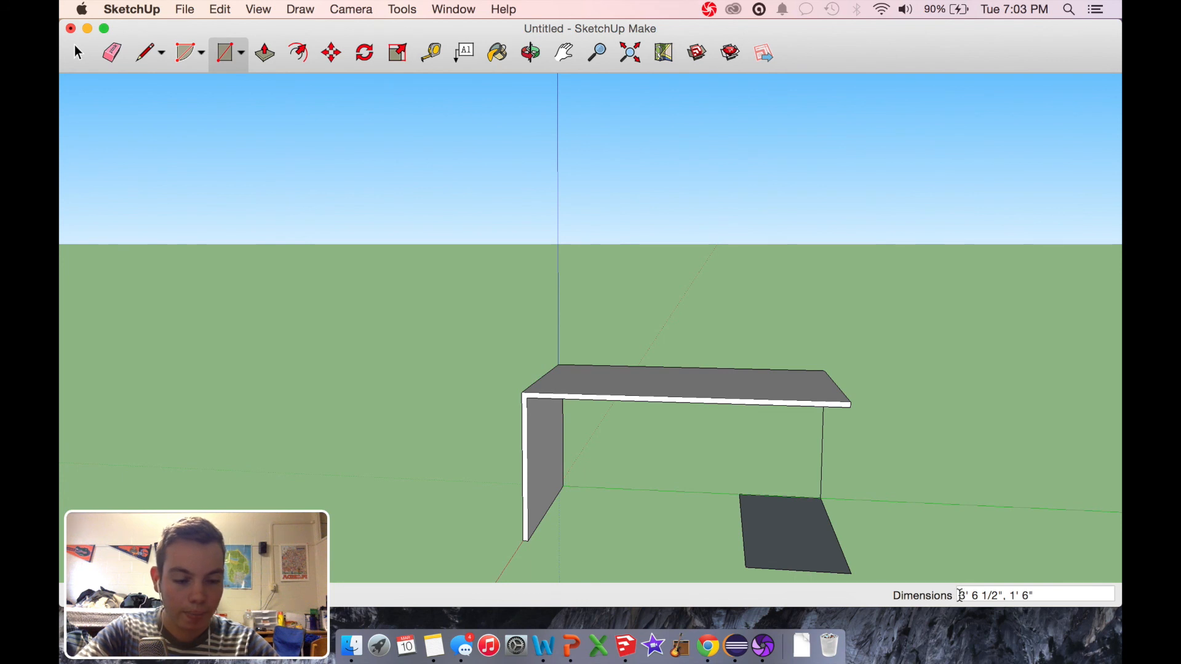
# Step: Set the ground rectangle's length to 6' with its 1' 6" width
pyautogui.moveTo(960, 595); pyautogui.dragTo(1003, 594)
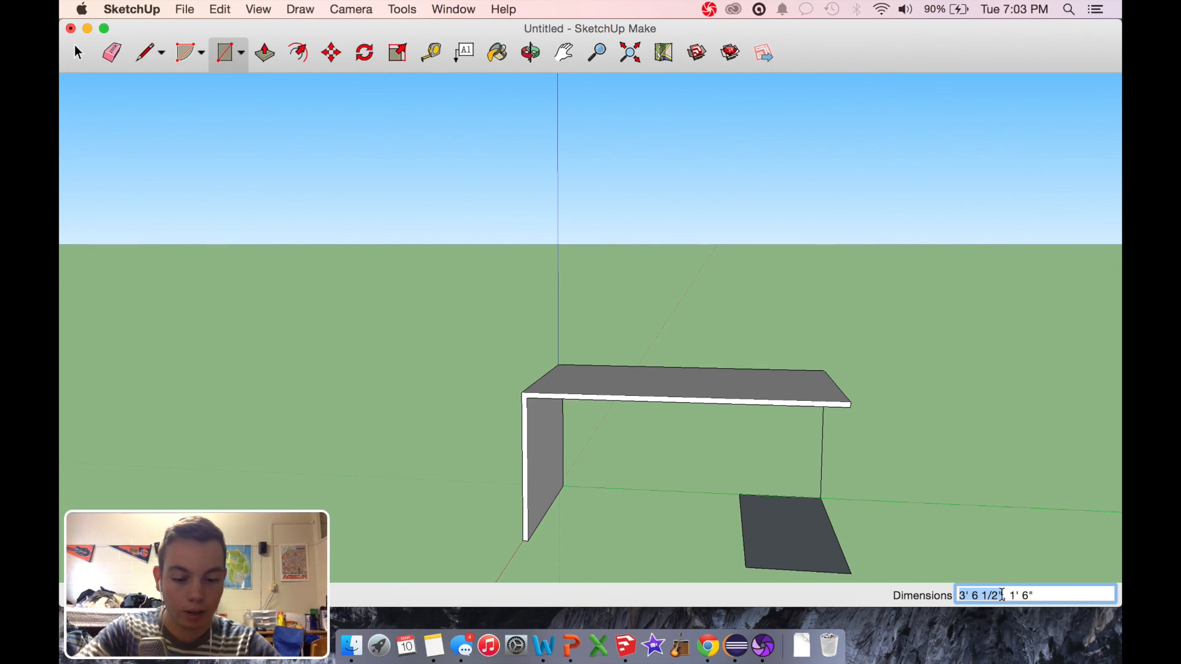
pyautogui.write('6')
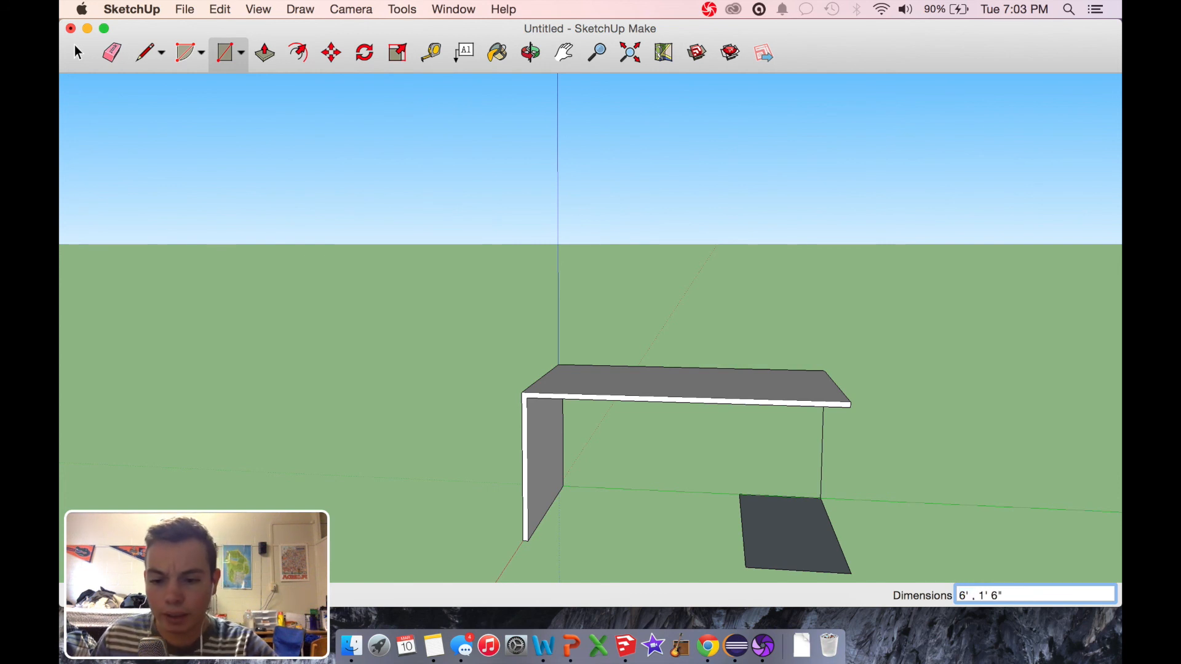
pyautogui.write("'")
pyautogui.press('Return')
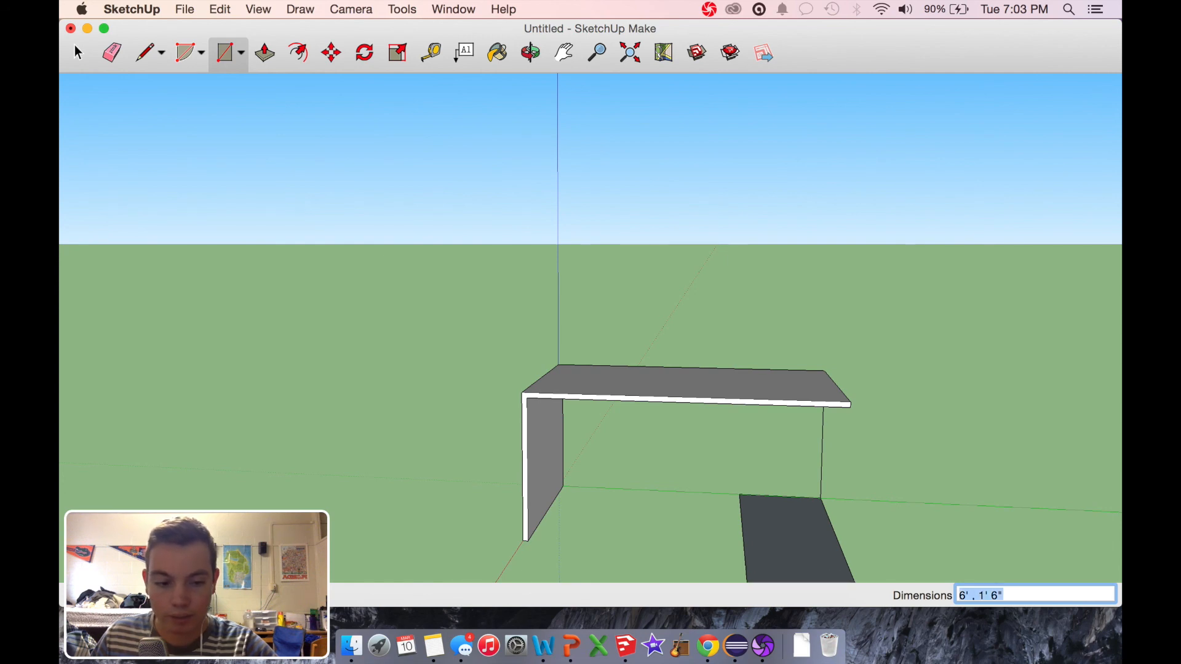
# Step: Use Push/Pull to extend the underside of the block beneath the tabletop about 1 1/2" further downward
pyautogui.click(536, 54)
pyautogui.moveTo(844, 430); pyautogui.dragTo(680, 422)
pyautogui.click(266, 62)
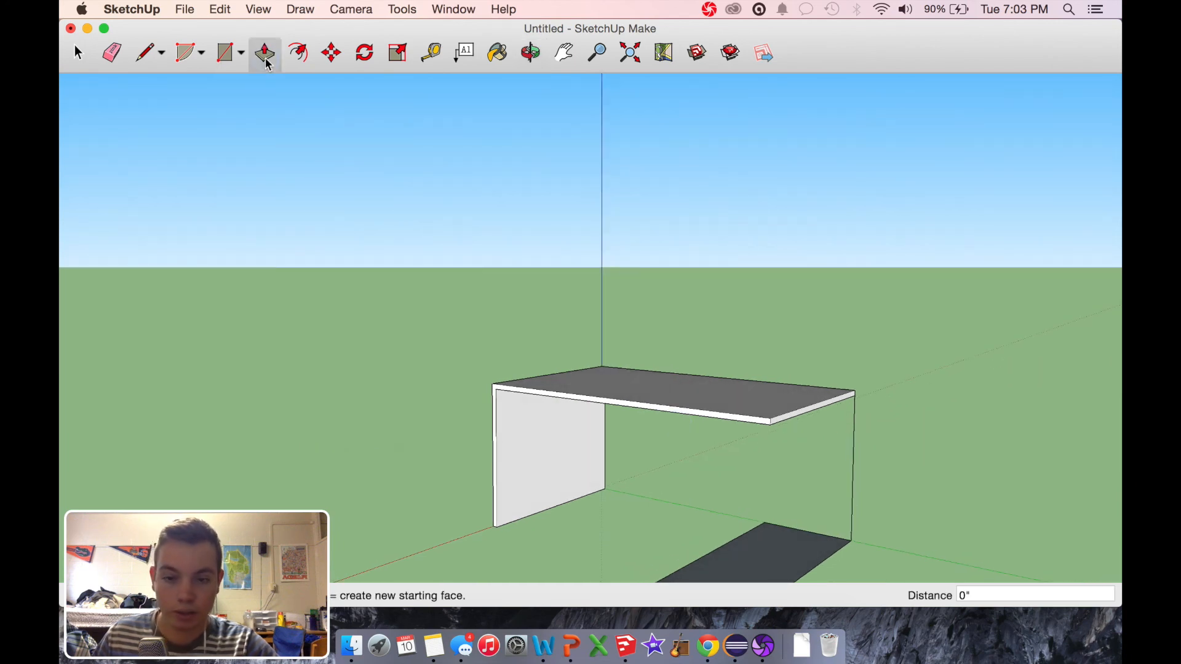
pyautogui.click(531, 51)
pyautogui.moveTo(636, 320); pyautogui.dragTo(508, 215)
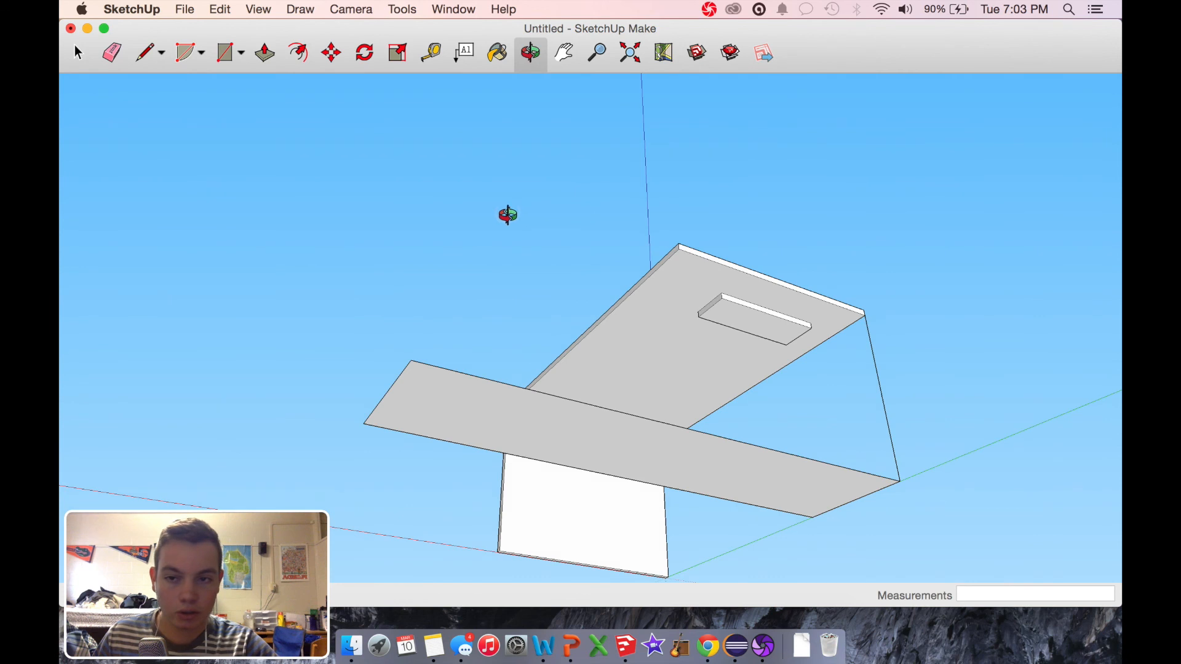
pyautogui.click(264, 54)
pyautogui.click(749, 328)
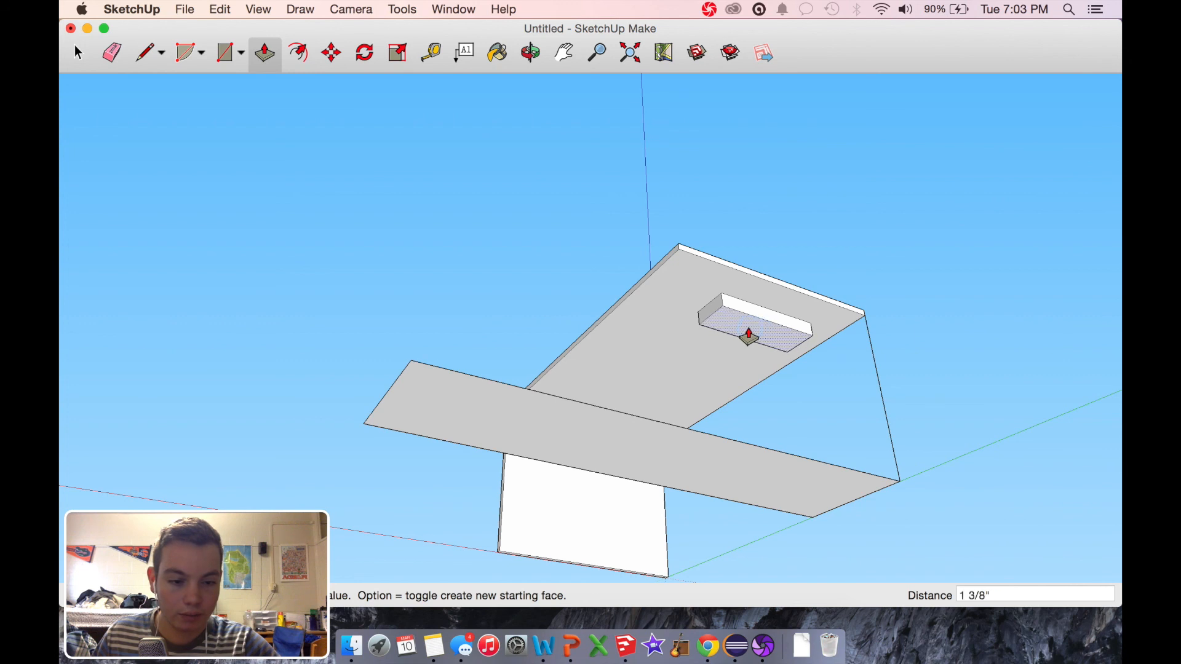
pyautogui.click(748, 337)
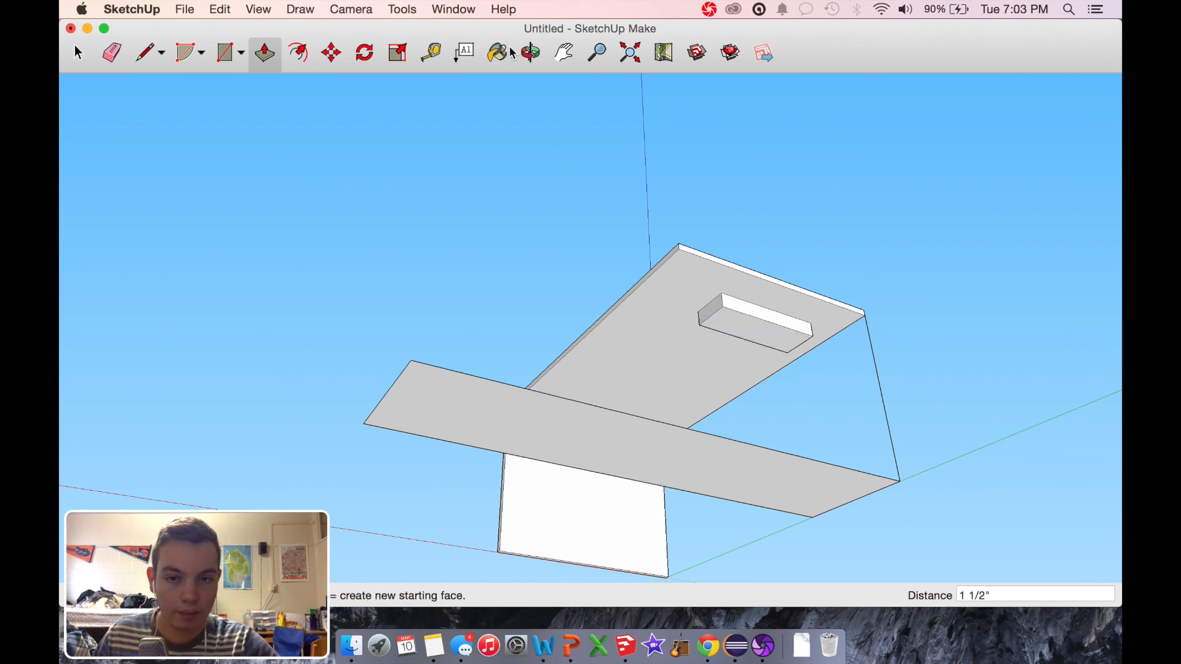
# Step: Use Push/Pull to raise the 6' by 1' 6" ground rectangle into a box 2' 2 1/2" high
pyautogui.click(530, 52)
pyautogui.moveTo(499, 210); pyautogui.dragTo(613, 493)
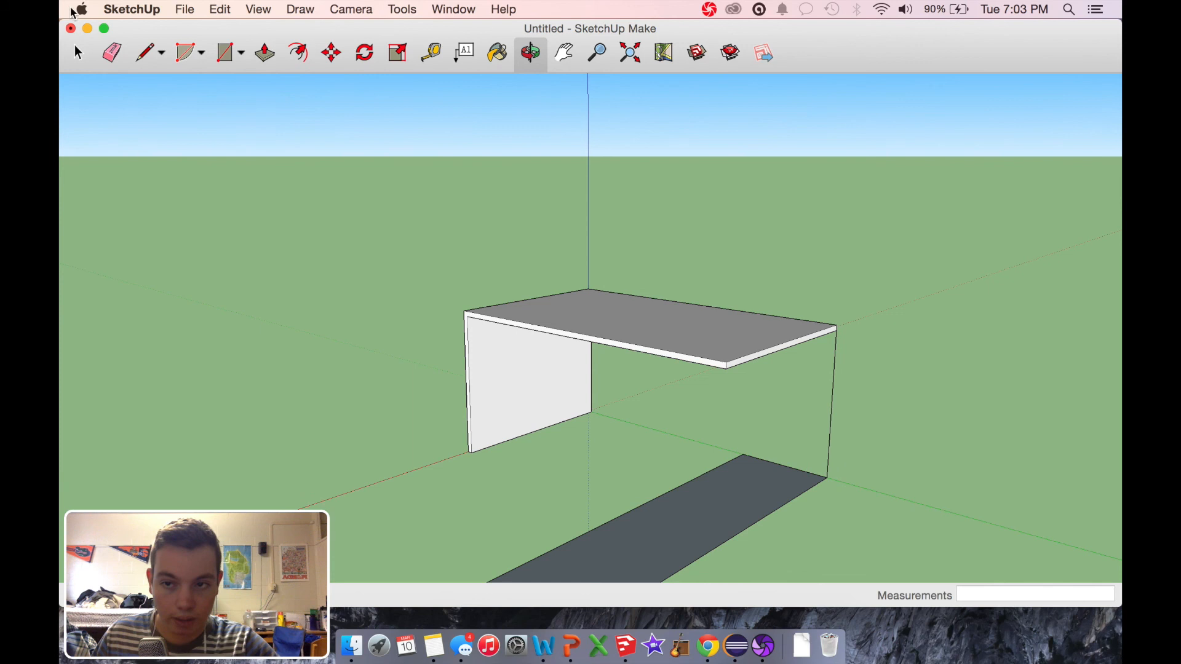
pyautogui.click(266, 59)
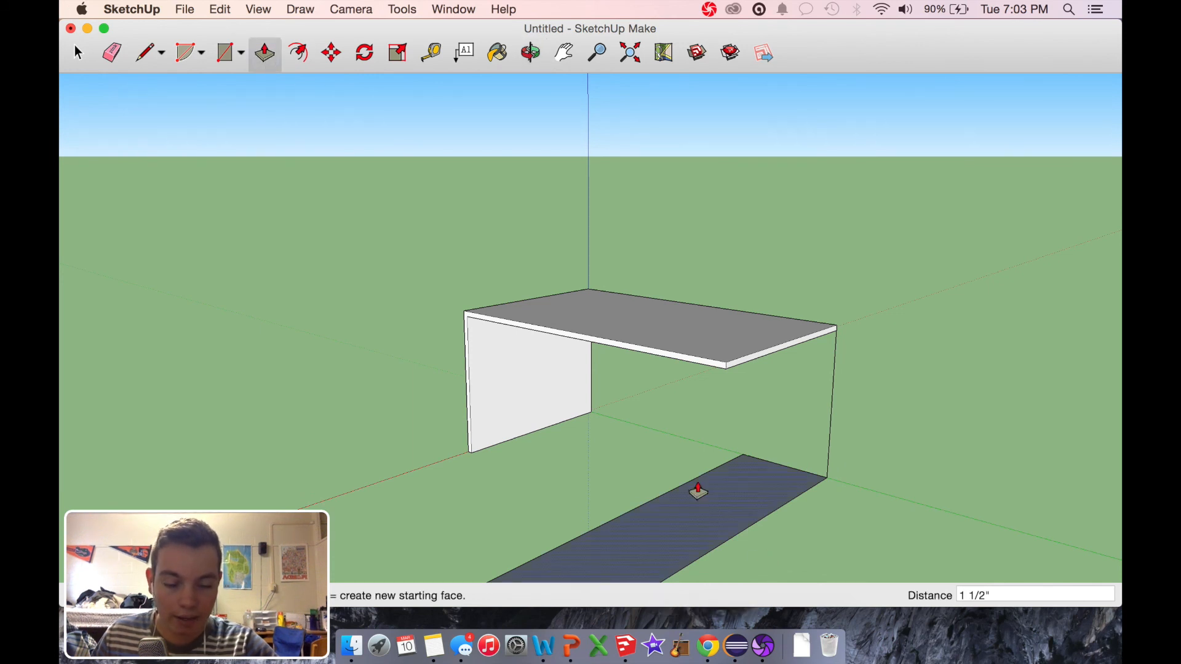
pyautogui.moveTo(697, 523); pyautogui.dragTo(695, 389)
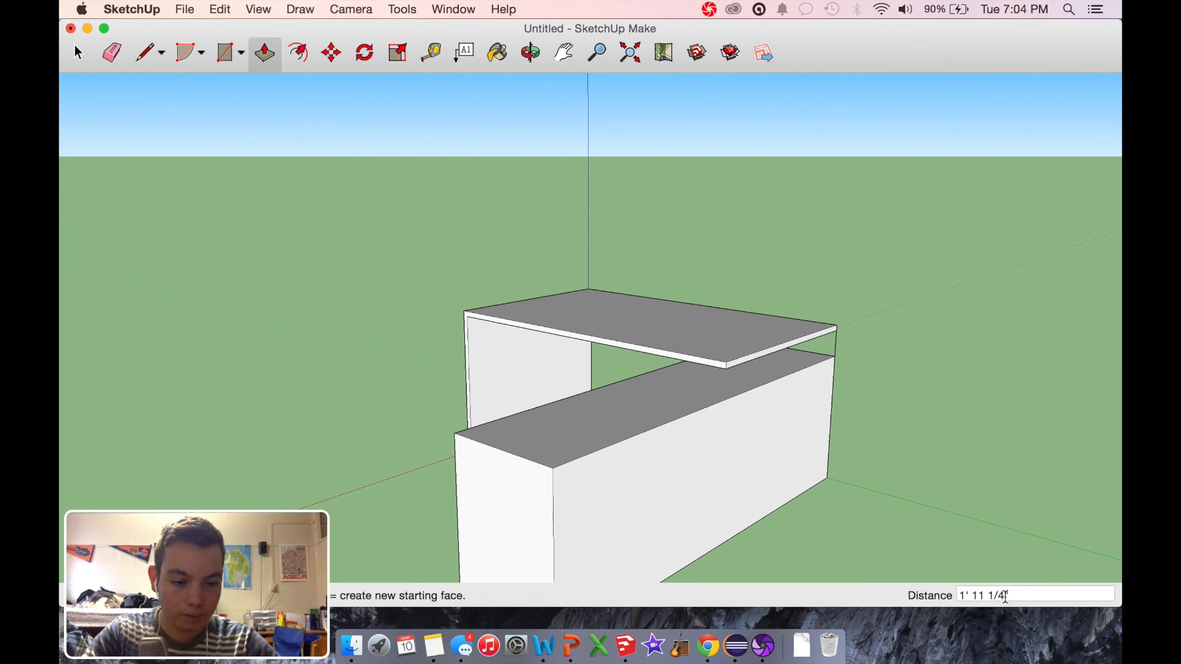
pyautogui.moveTo(1006, 596); pyautogui.dragTo(912, 591)
pyautogui.write('26.5')
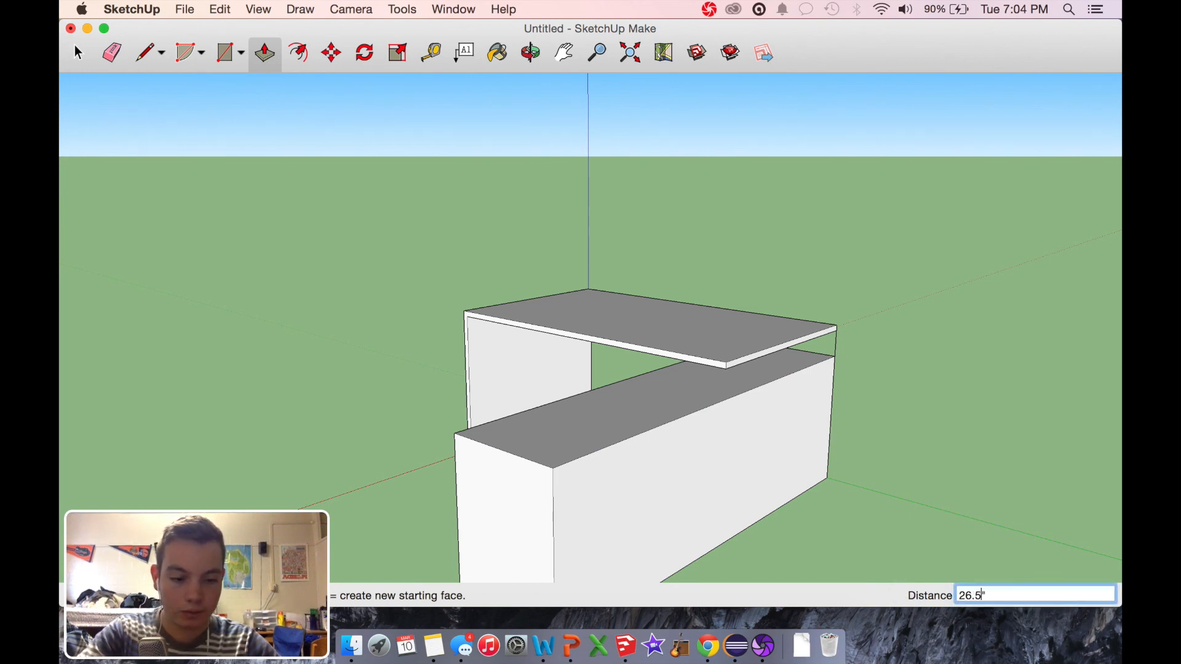
pyautogui.press('Return')
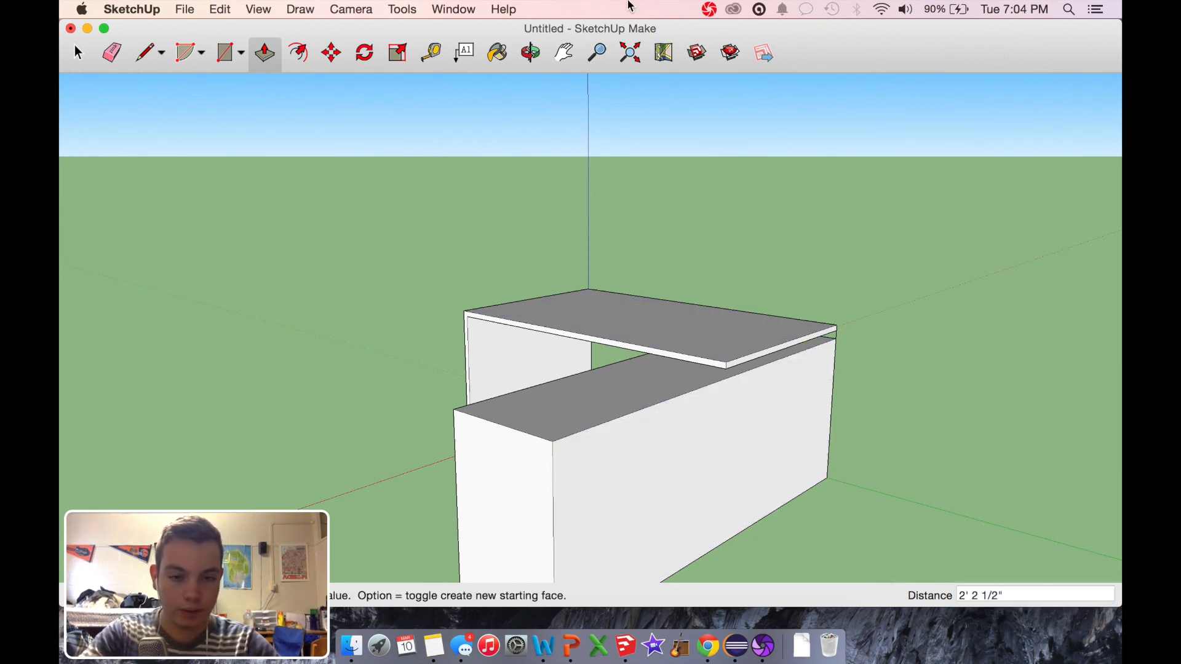
# Step: Examine the tall box and its fit beneath the tabletop and block from several sides
pyautogui.click(525, 54)
pyautogui.moveTo(652, 345); pyautogui.dragTo(950, 302)
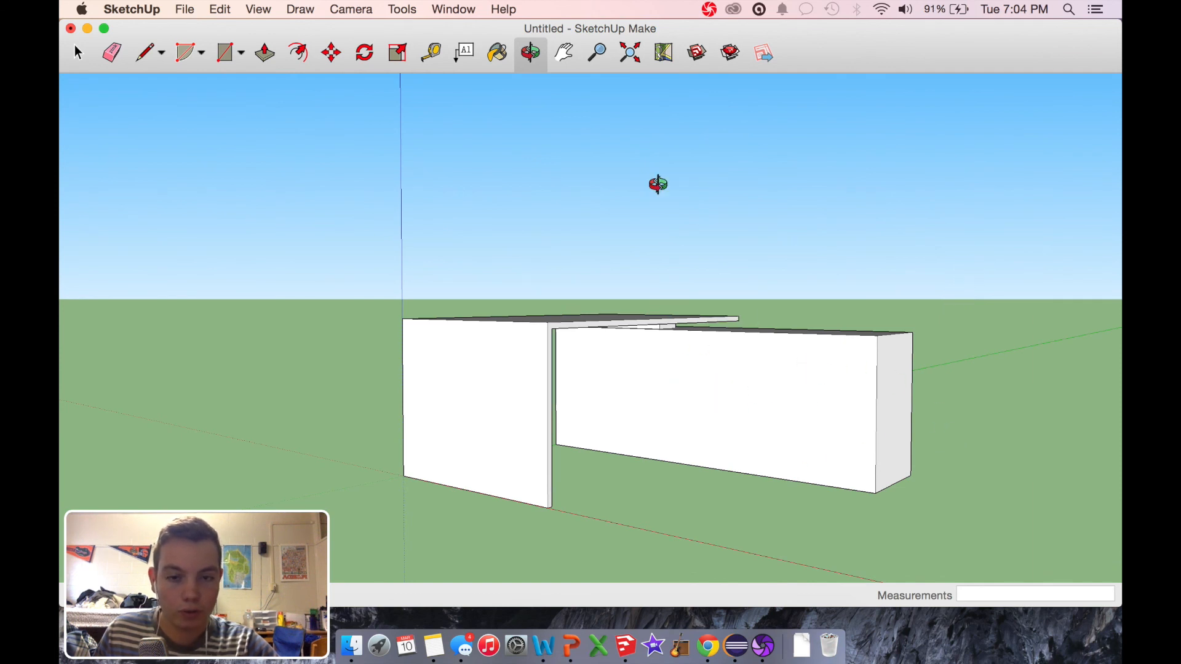
pyautogui.moveTo(801, 356); pyautogui.dragTo(705, 473)
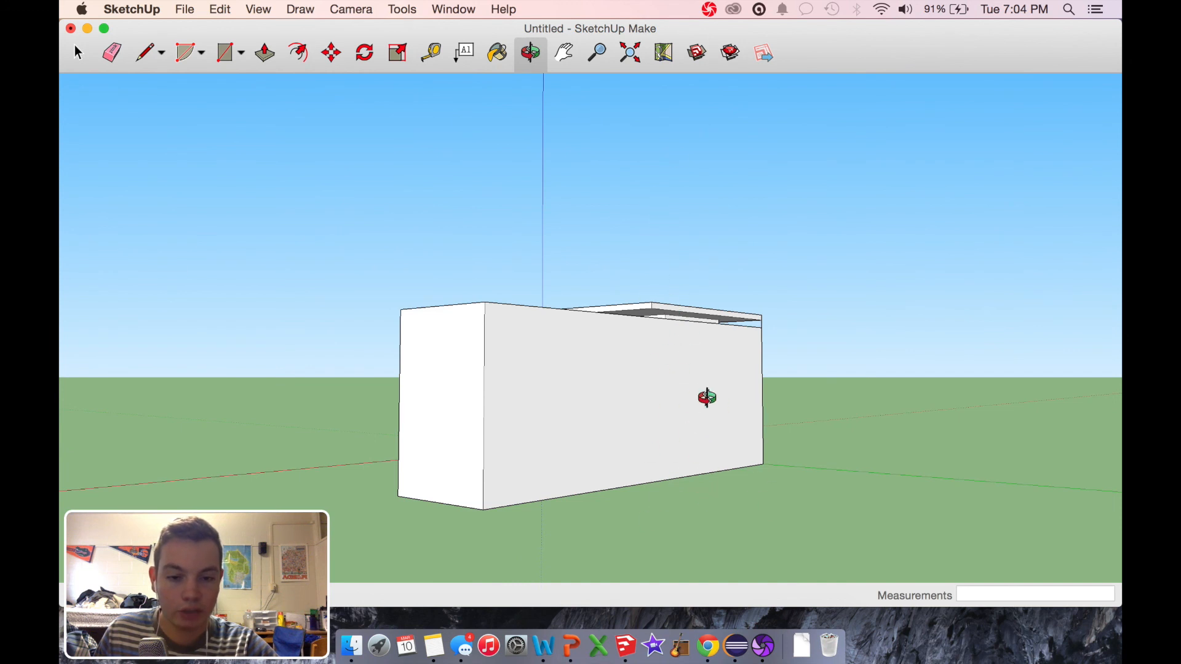
pyautogui.moveTo(492, 413); pyautogui.dragTo(440, 444)
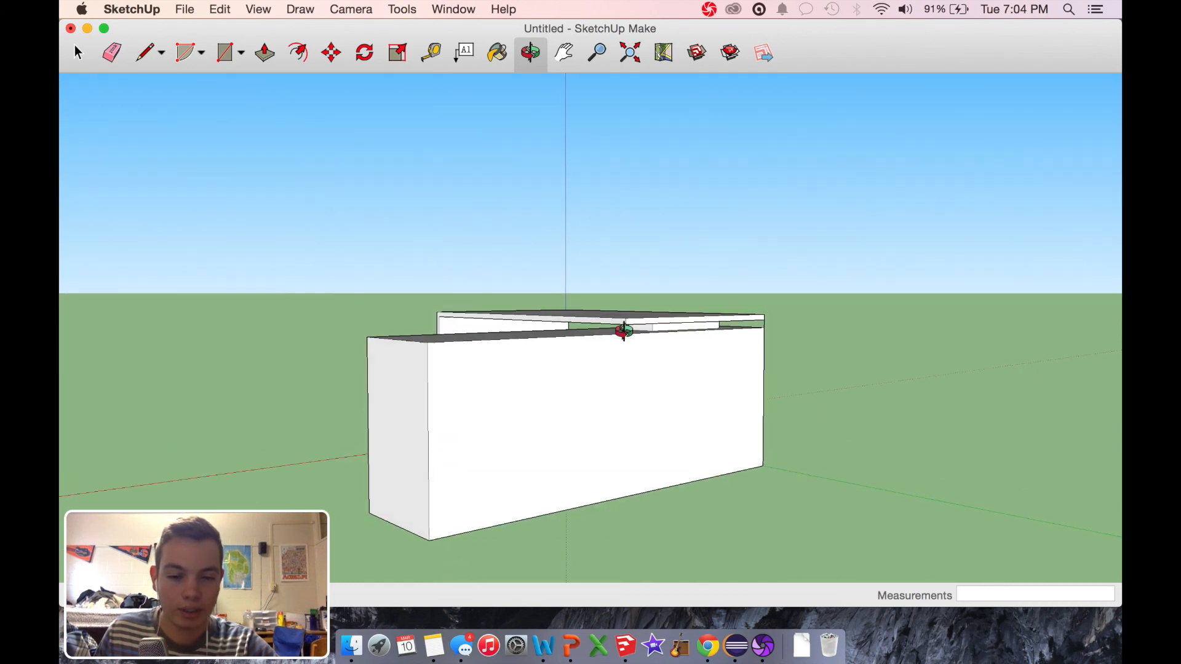
pyautogui.moveTo(688, 407); pyautogui.dragTo(933, 420)
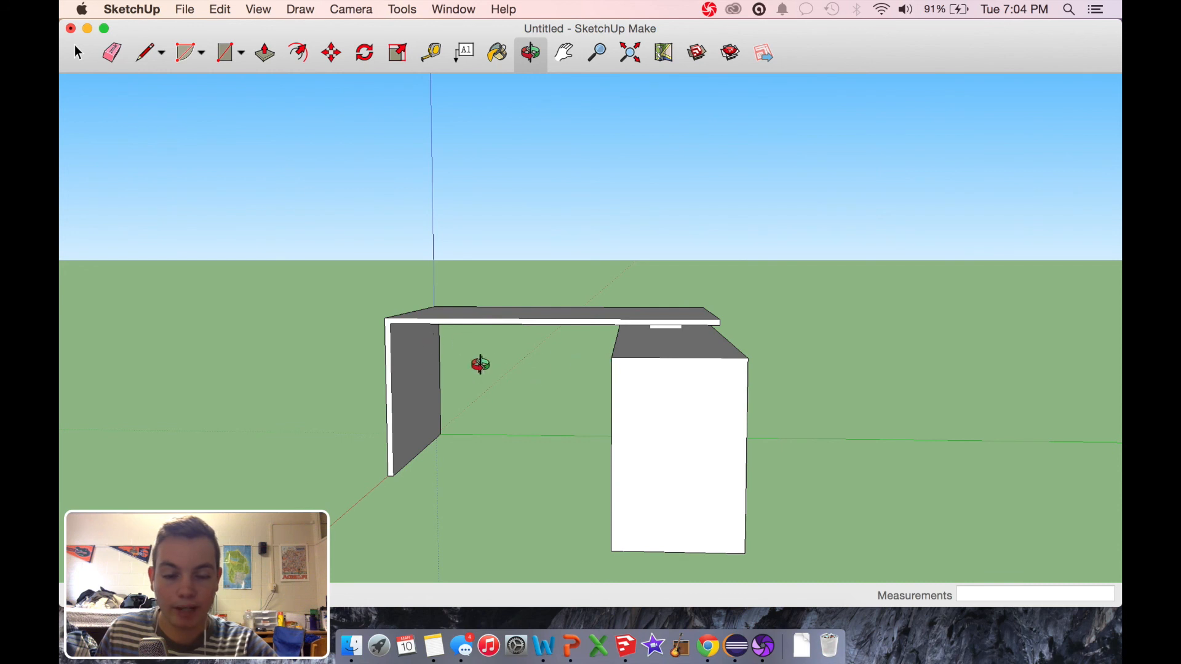
pyautogui.moveTo(732, 479); pyautogui.dragTo(396, 449)
pyautogui.moveTo(492, 480); pyautogui.dragTo(416, 514)
pyautogui.moveTo(519, 492); pyautogui.dragTo(506, 462)
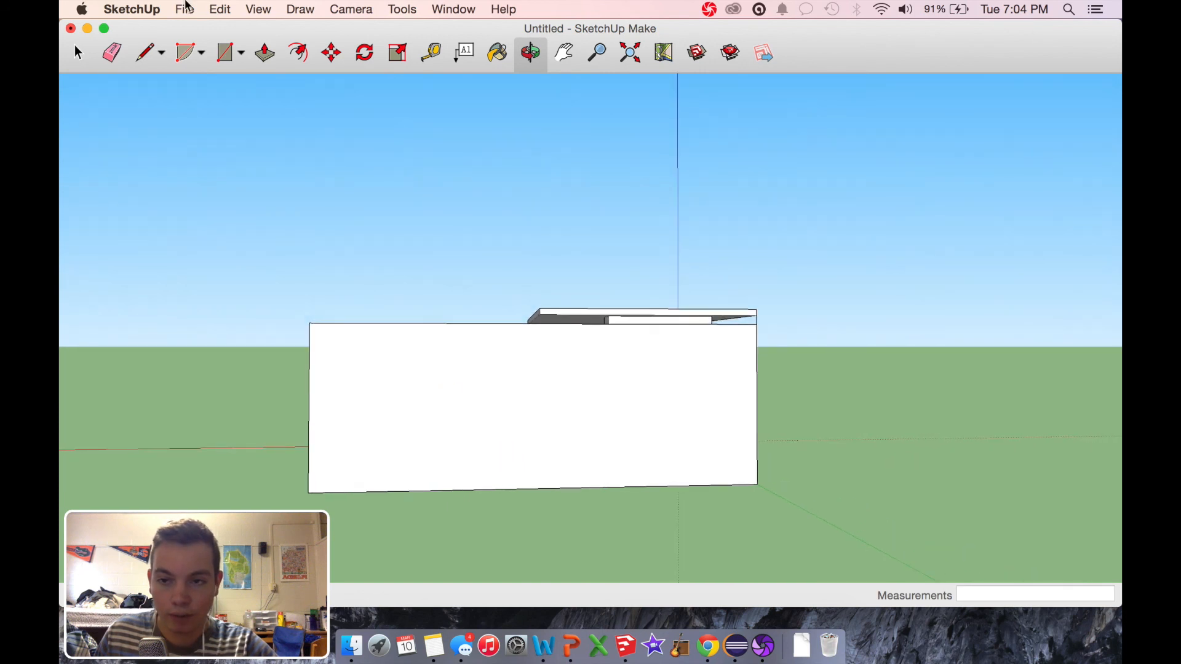
# Step: Draw a vertical line down the box's long outer face, from its upper edge below the tabletop's corner to its lower edge
pyautogui.click(147, 54)
pyautogui.scroll(4, 529, 392)
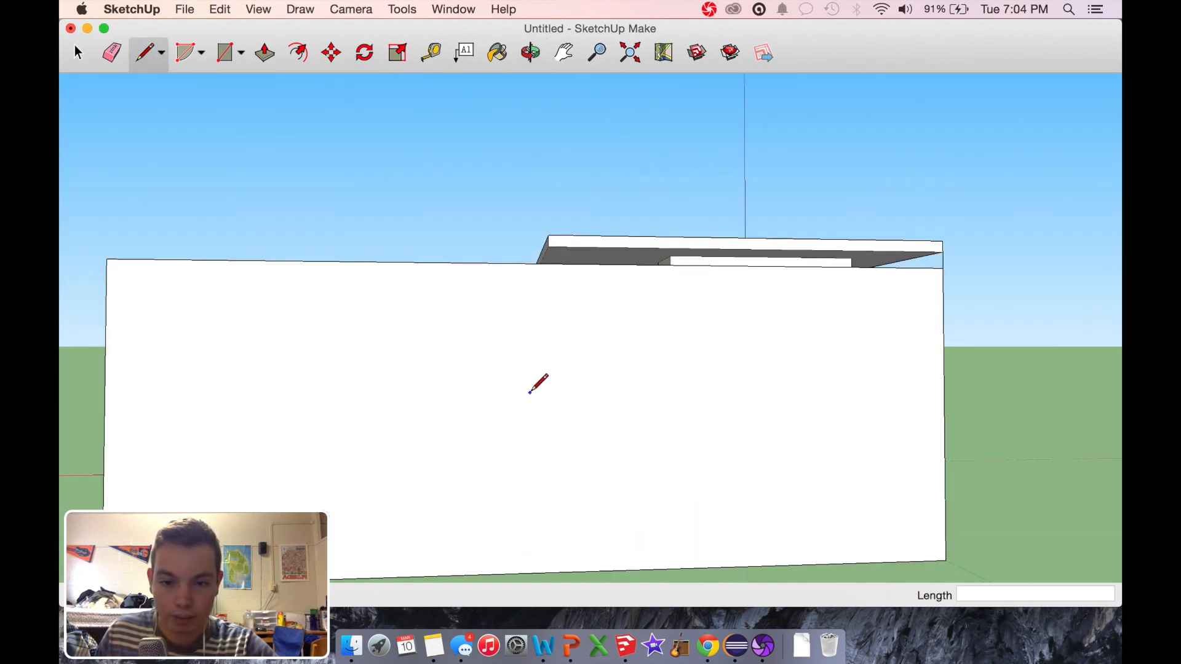
pyautogui.click(548, 264)
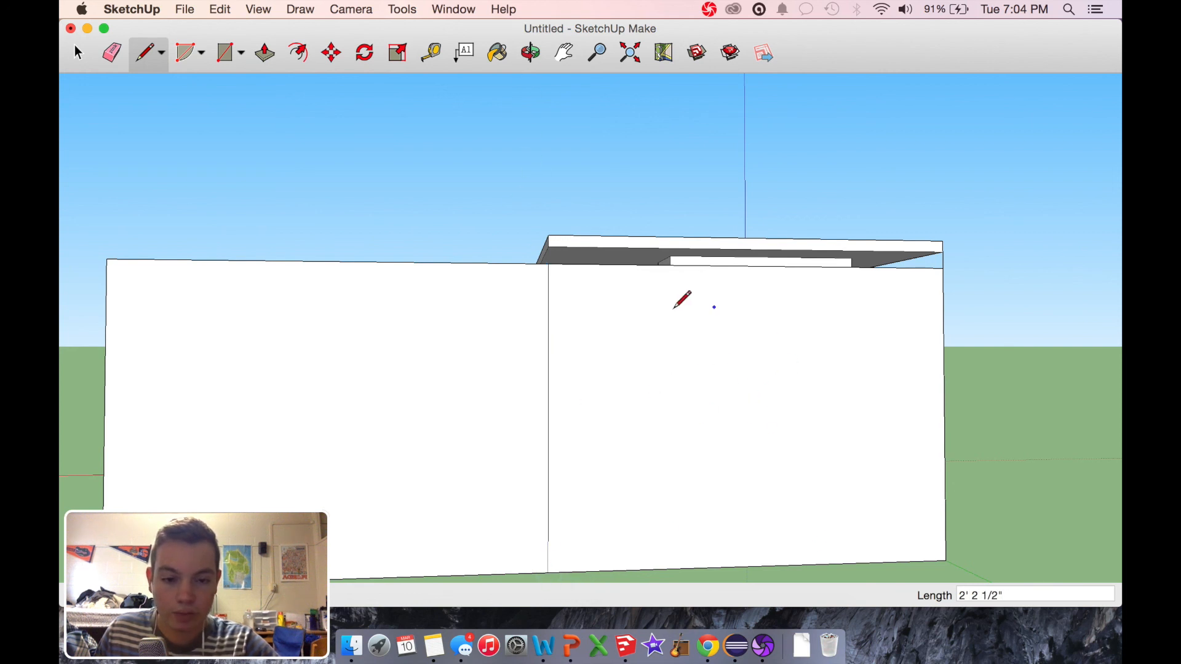
pyautogui.click(530, 55)
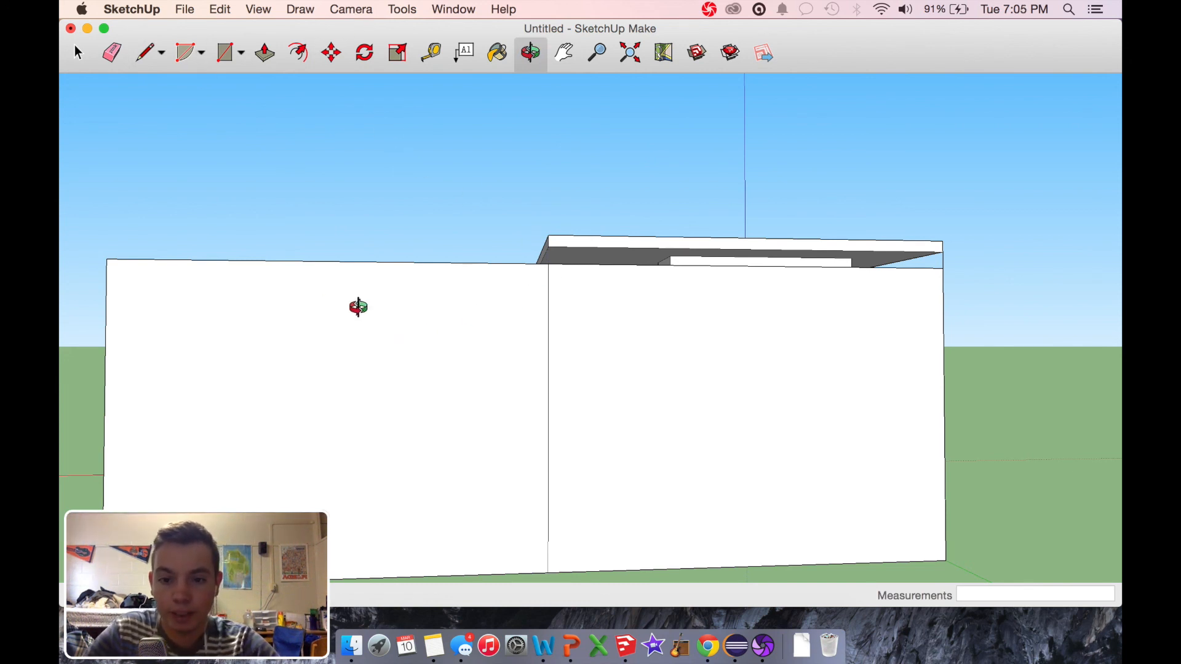
# Step: Draw lines inset about 1/2" from the upper, outer and lower edges of the box face section below the tabletop
pyautogui.click(151, 54)
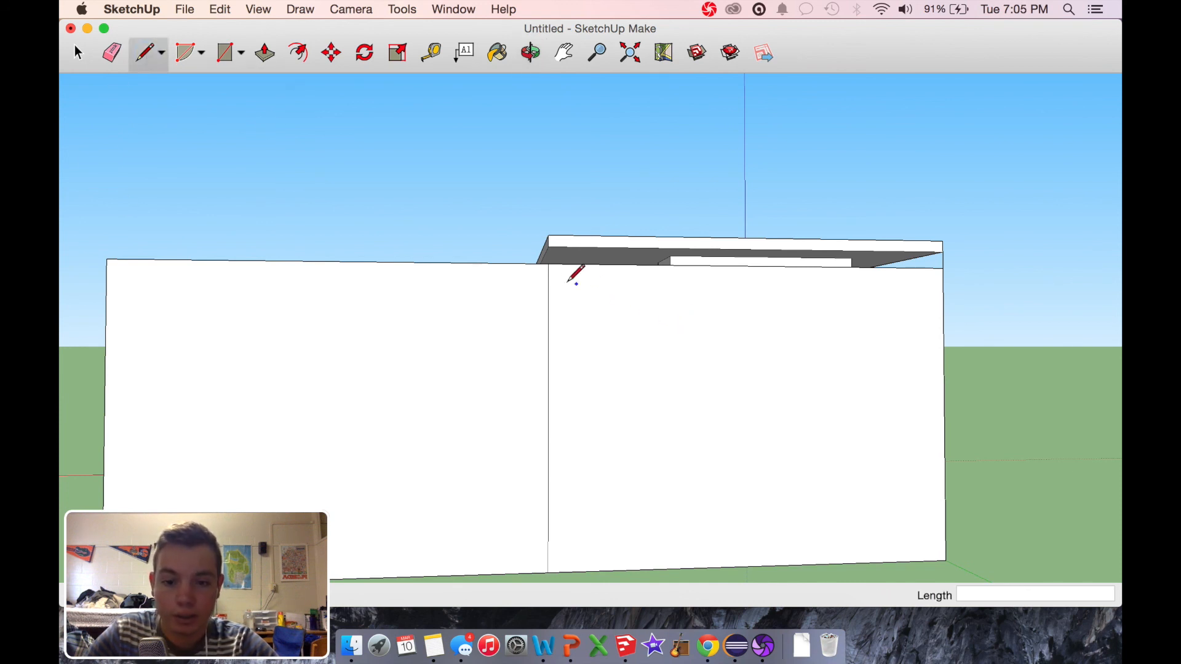
pyautogui.click(548, 263)
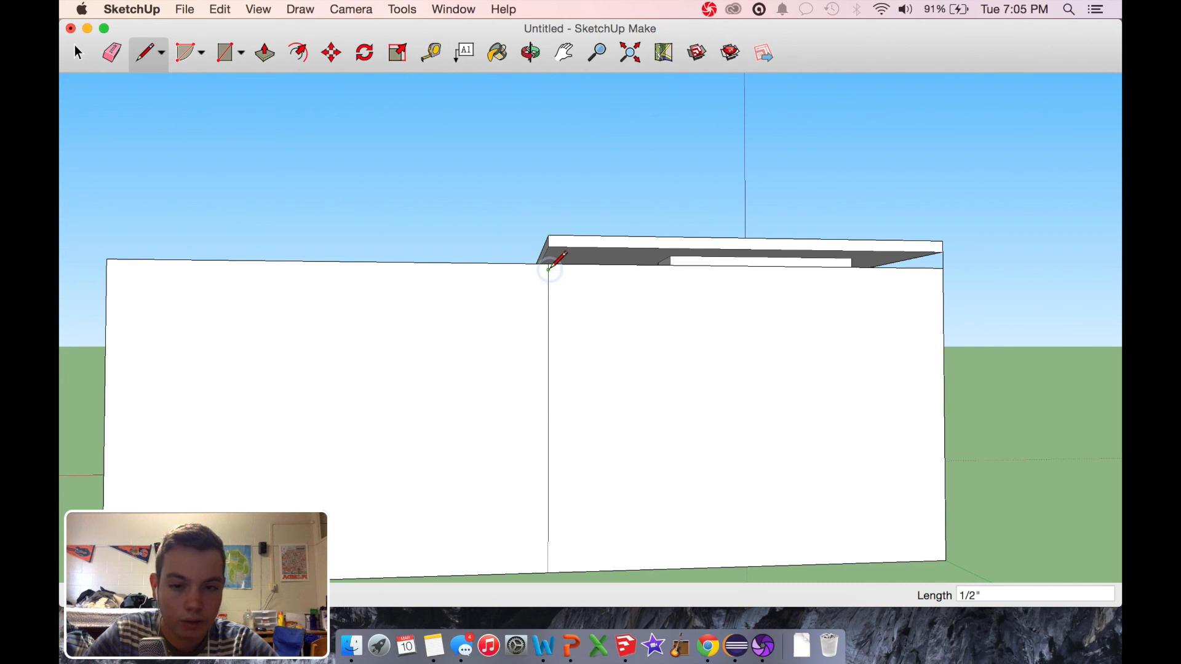
pyautogui.click(942, 271)
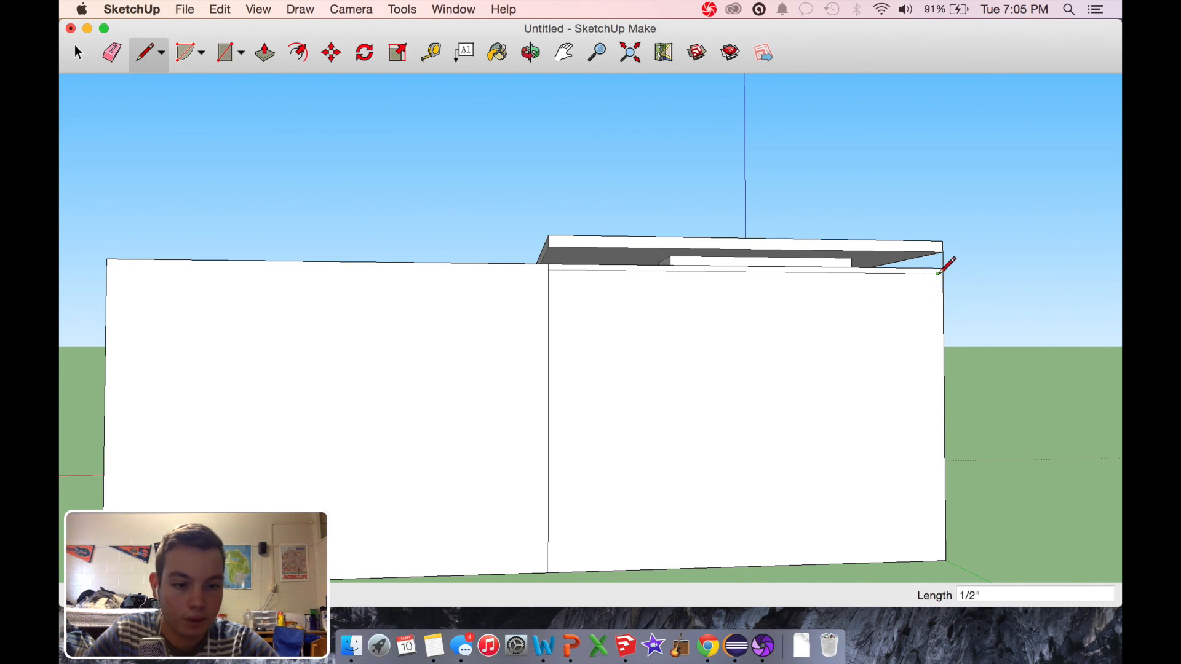
pyautogui.click(943, 559)
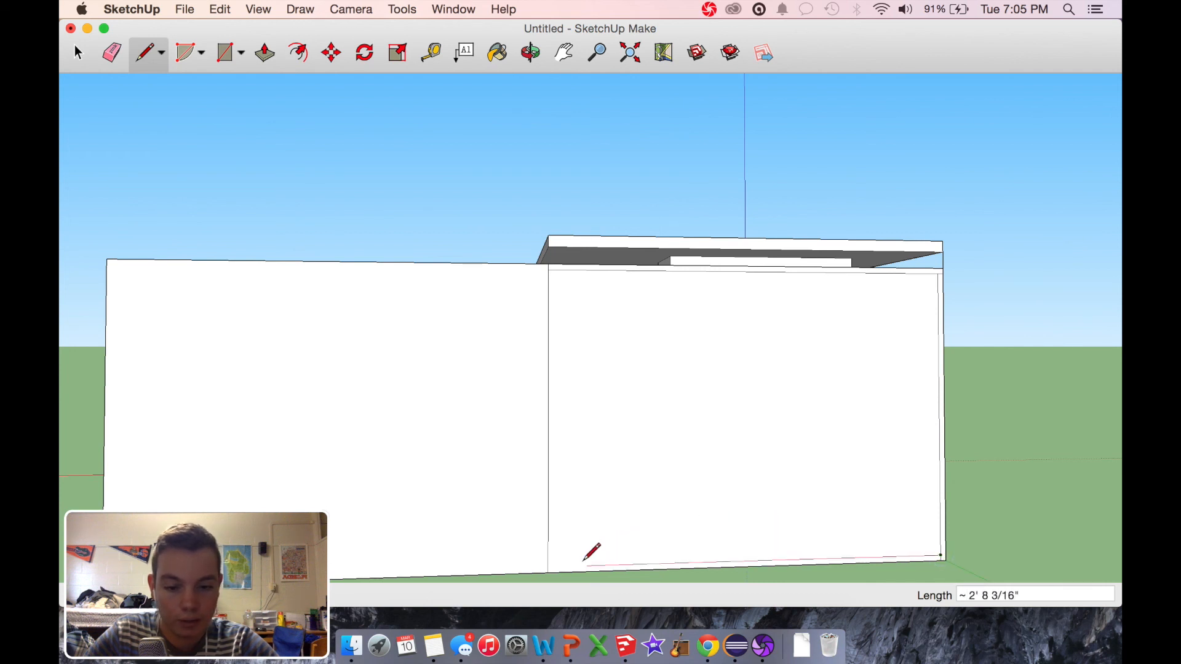
# Step: Draw a vertical line inset 1/2" from the divider on the box face section, plus two closely spaced horizontal shelf lines across its middle
pyautogui.click(547, 567)
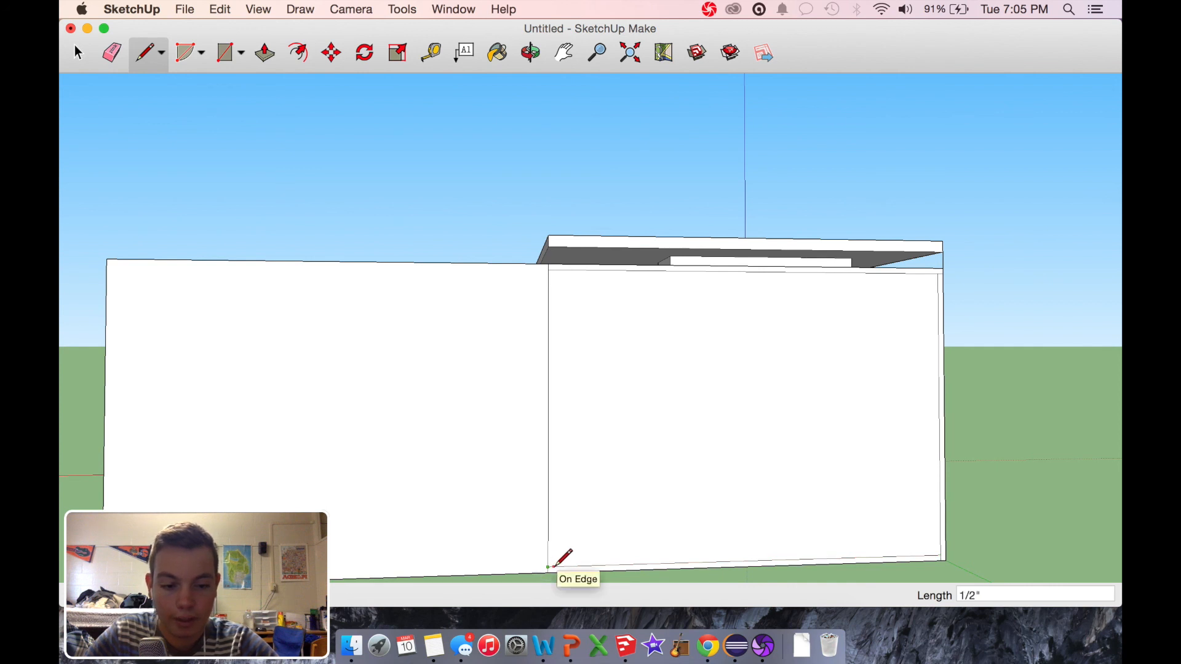
pyautogui.click(553, 566)
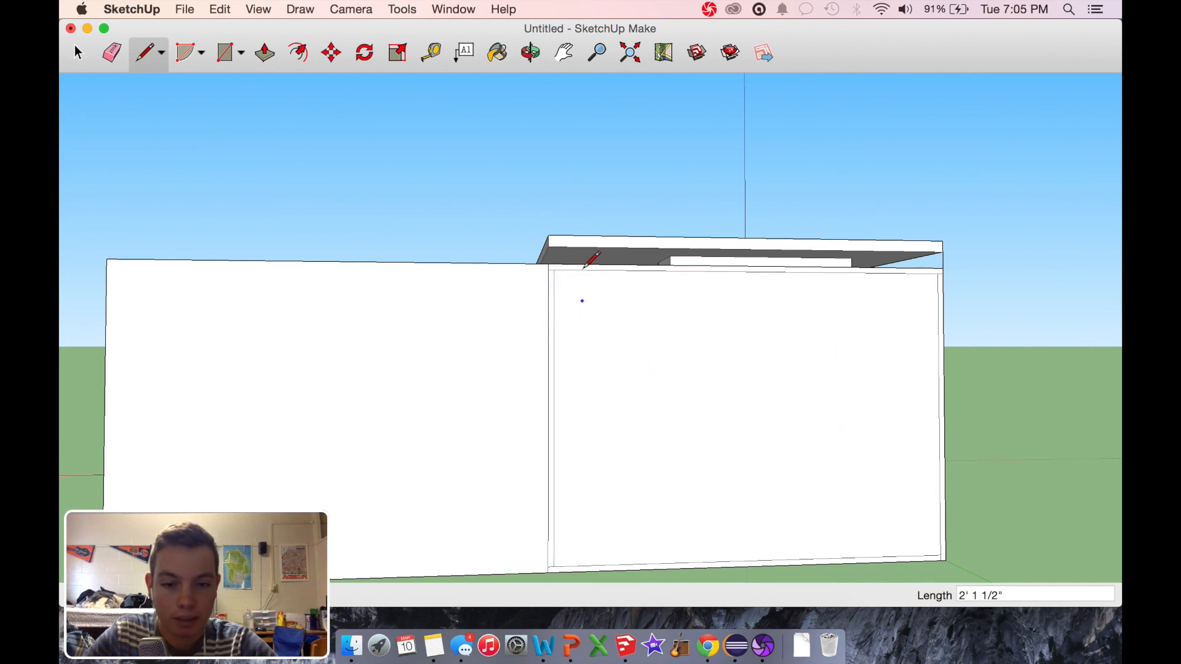
pyautogui.click(554, 417)
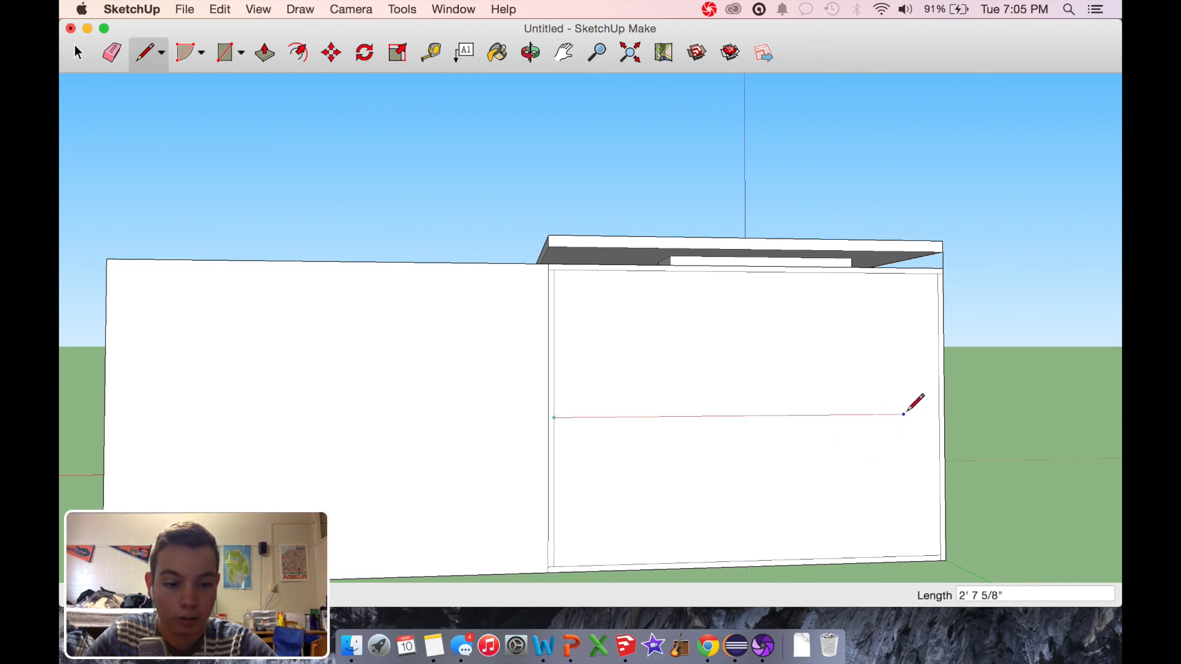
pyautogui.click(939, 414)
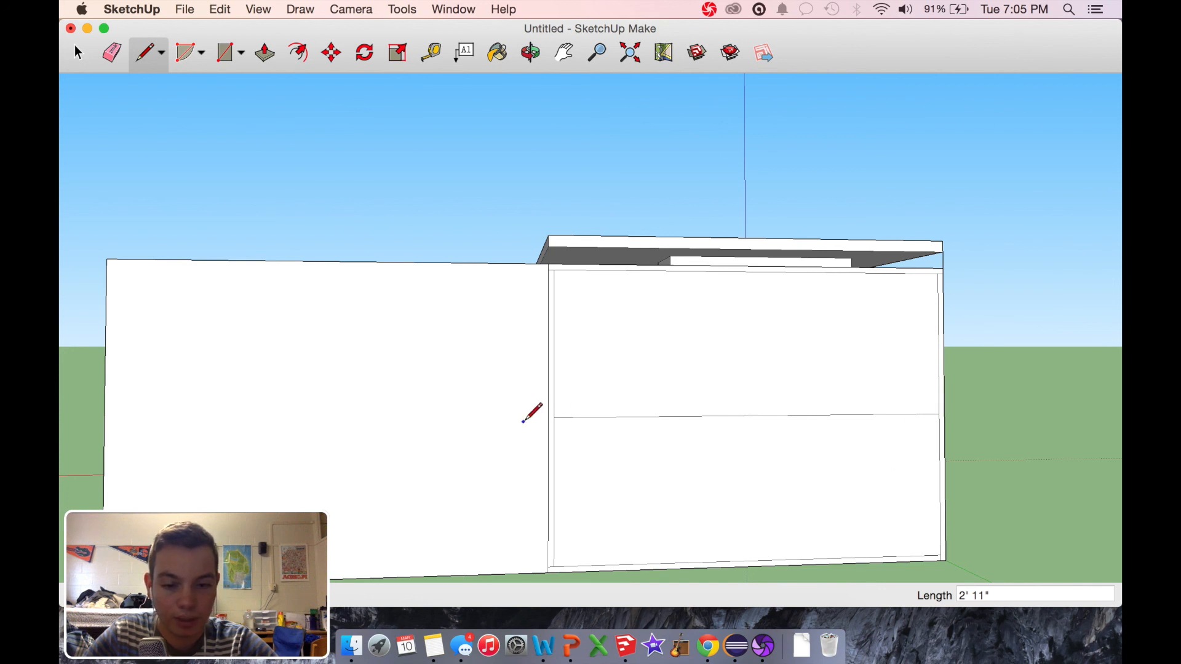
pyautogui.click(554, 418)
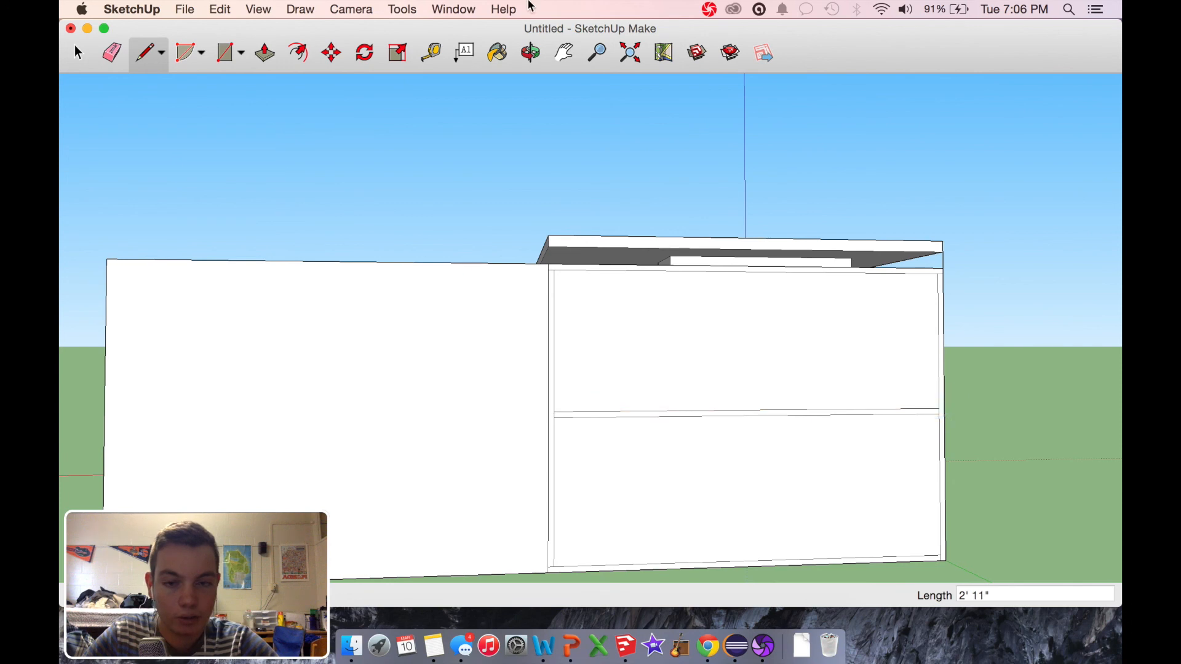
# Step: Push the upper compartment's face 1' 5.5" into the box with Push/Pull
pyautogui.click(530, 53)
pyautogui.moveTo(449, 206); pyautogui.dragTo(594, 253)
pyautogui.click(265, 53)
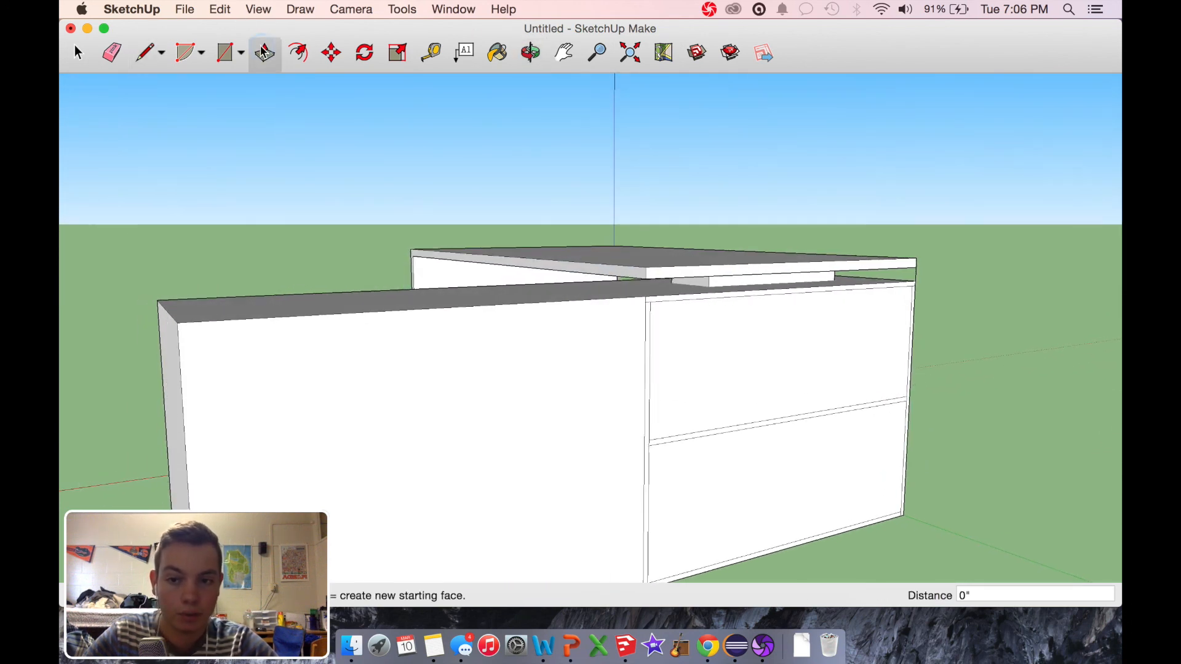
pyautogui.click(723, 389)
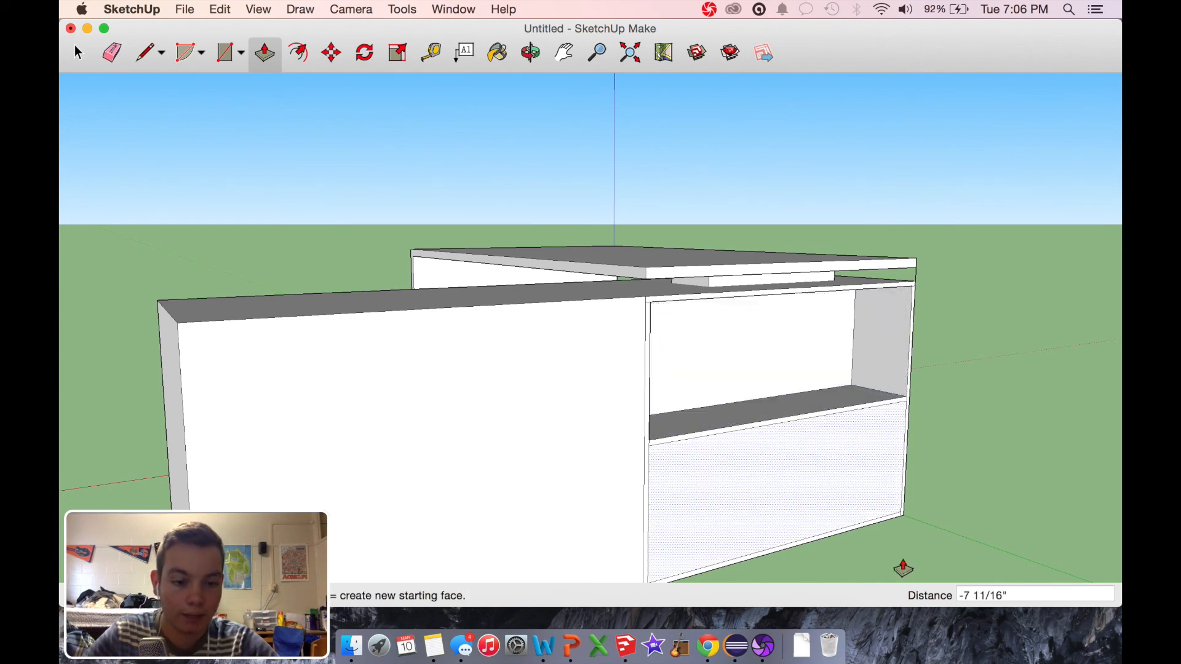
pyautogui.click(1003, 594)
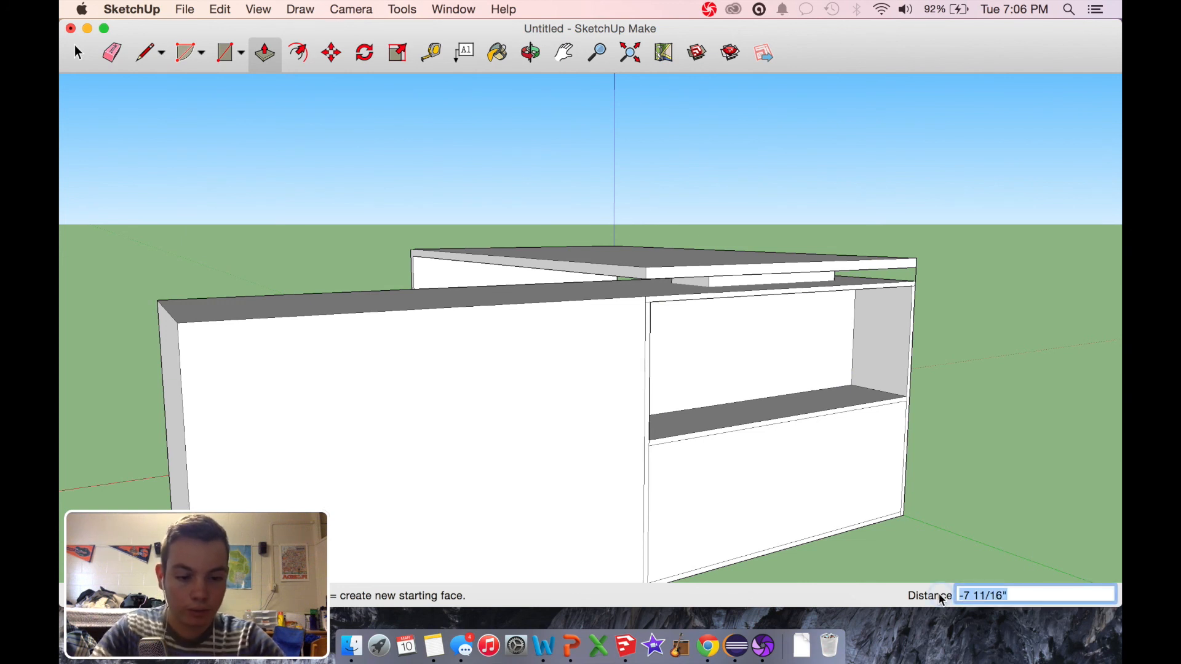
pyautogui.write("1' 5.5")
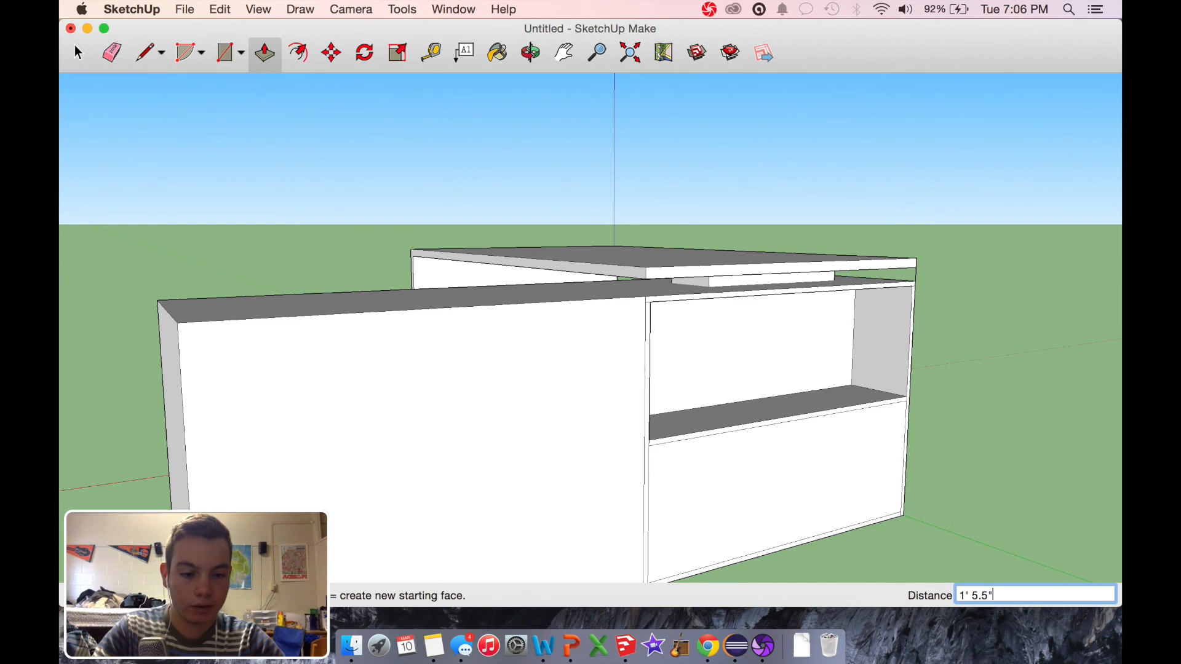
pyautogui.press('Return')
# Step: Try to push the lower compartment's face 1' 5.5" into the box and undo the attempt
pyautogui.click(530, 52)
pyautogui.moveTo(912, 292); pyautogui.dragTo(799, 262)
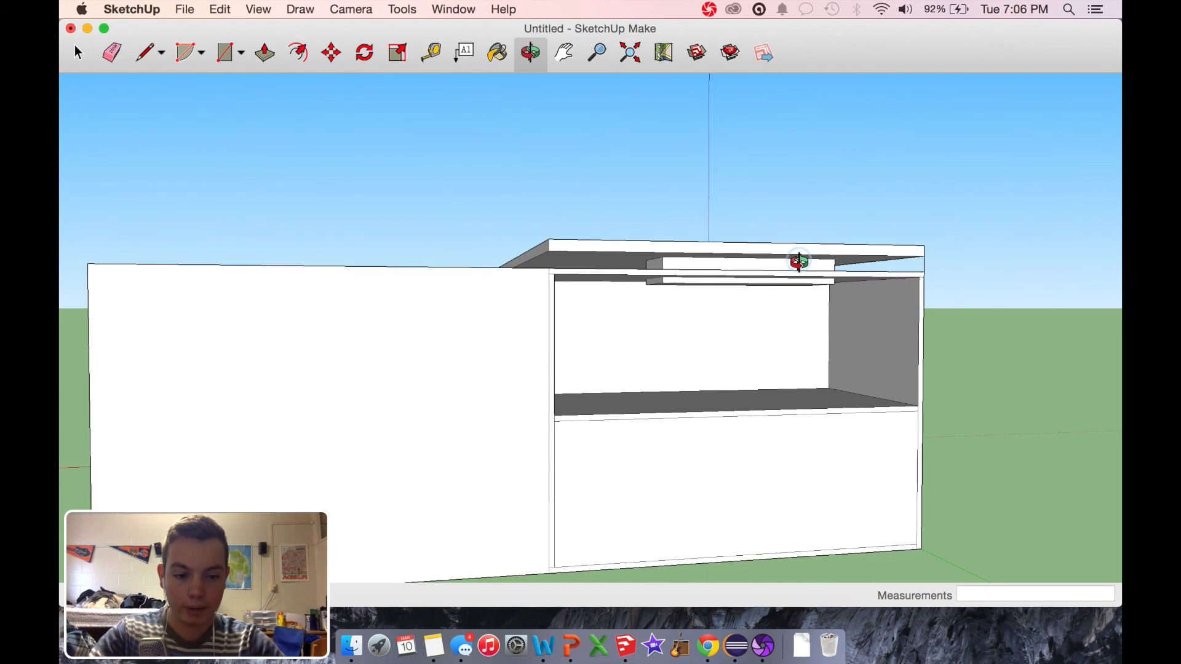
pyautogui.click(265, 52)
pyautogui.click(771, 503)
pyautogui.click(759, 507)
pyautogui.click(1015, 600)
pyautogui.write('1\' , 5.5"')
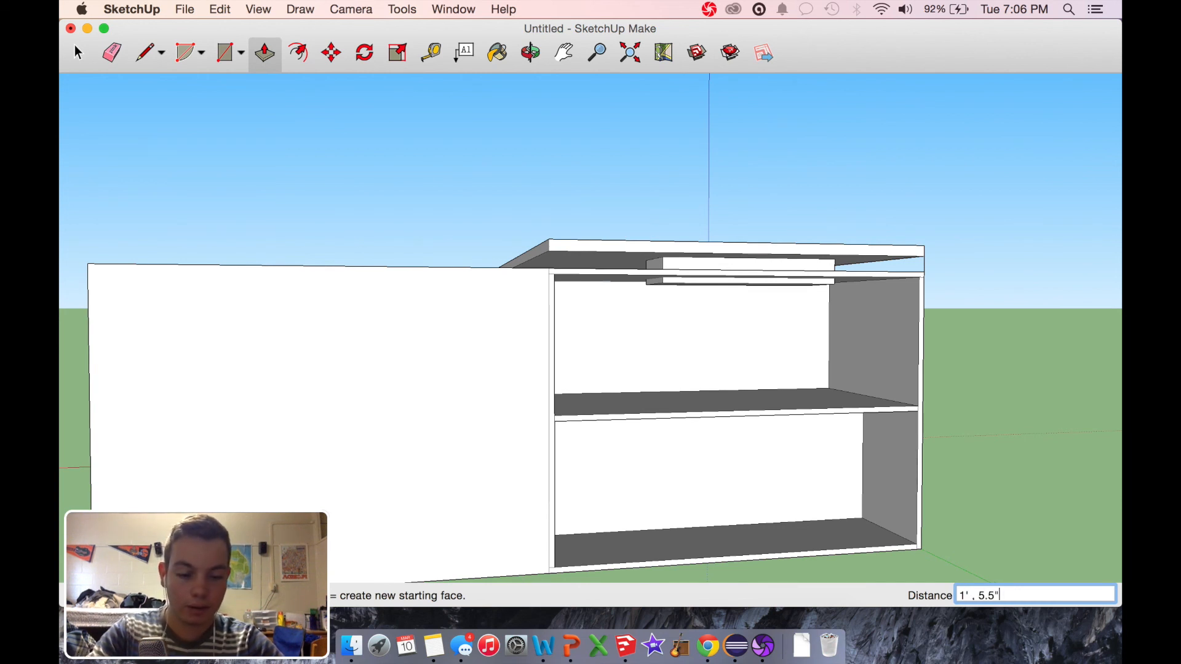
pyautogui.press('Return')
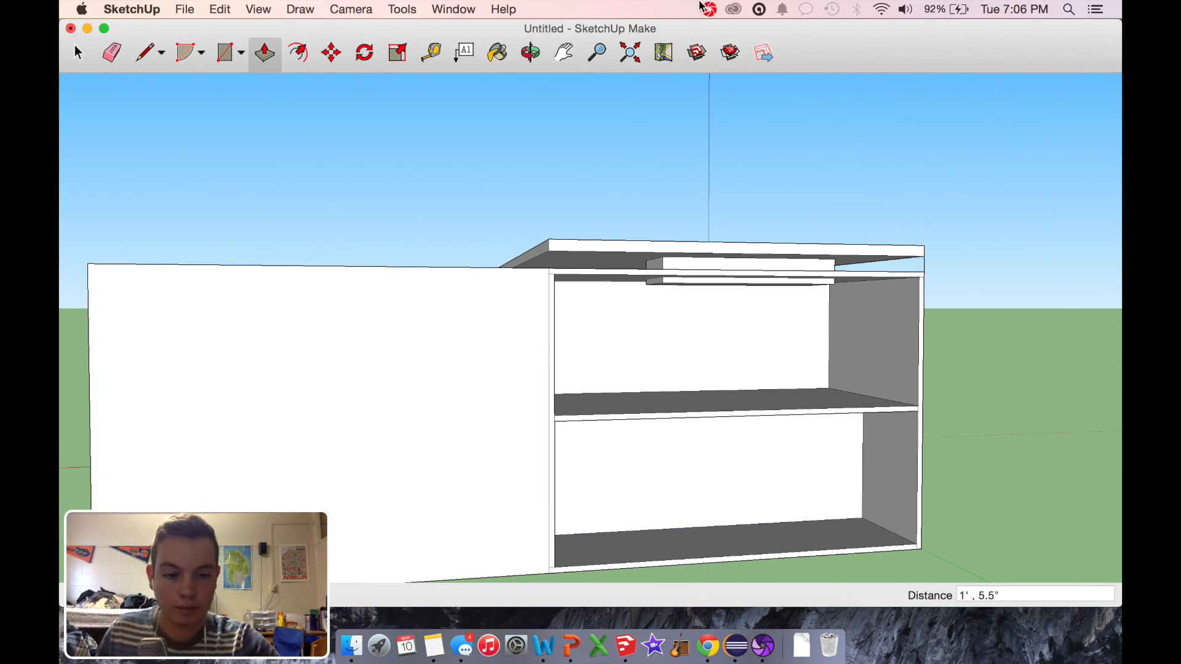
pyautogui.click(530, 54)
pyautogui.moveTo(627, 361); pyautogui.dragTo(781, 342)
pyautogui.press('super+z')
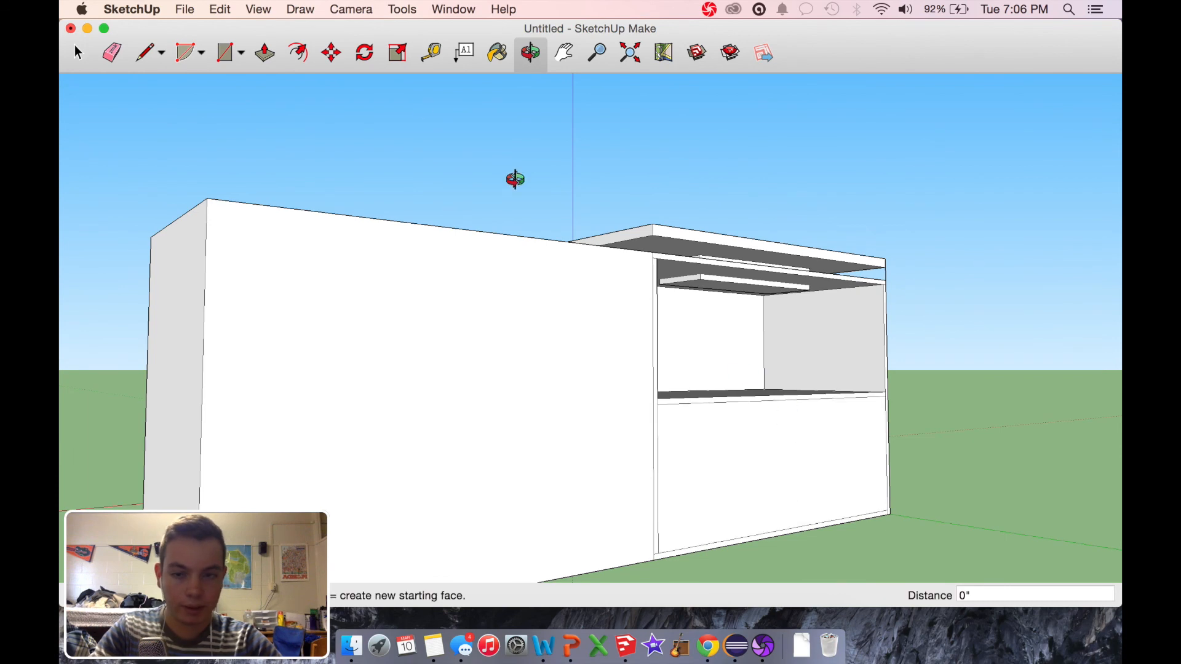
# Step: Push the lower compartment's face 1' 5.5" into the box with Push/Pull
pyautogui.click(266, 54)
pyautogui.moveTo(800, 522); pyautogui.dragTo(728, 476)
pyautogui.click(727, 477)
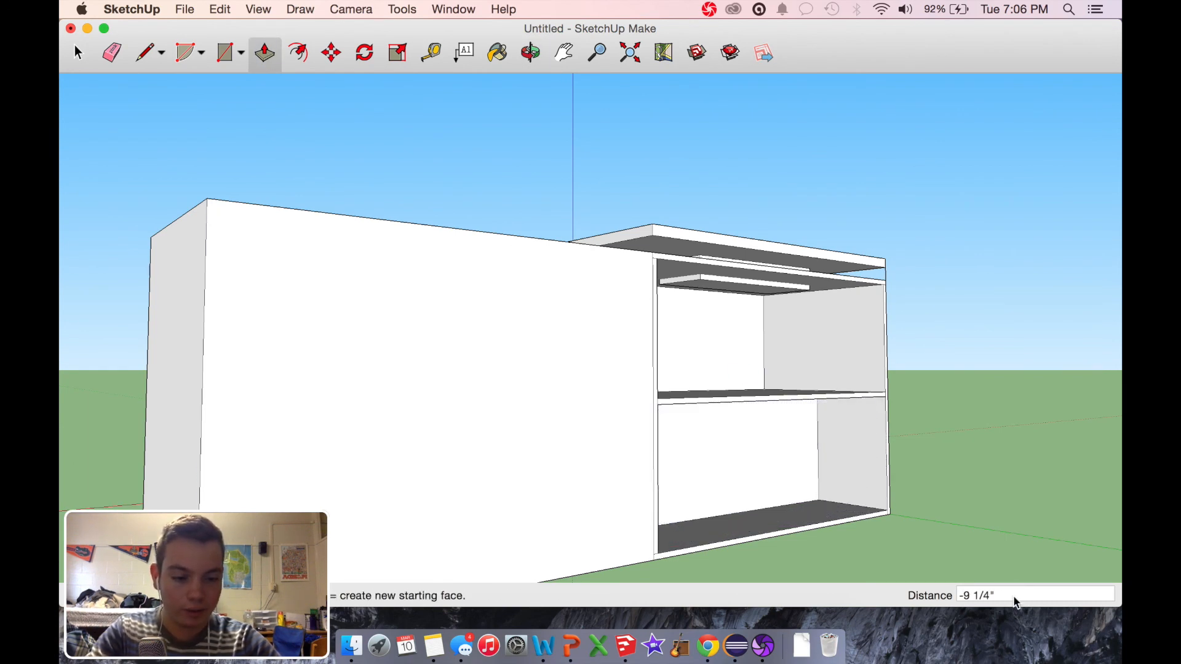
pyautogui.moveTo(1014, 601); pyautogui.dragTo(952, 598)
pyautogui.write("1' 5.5")
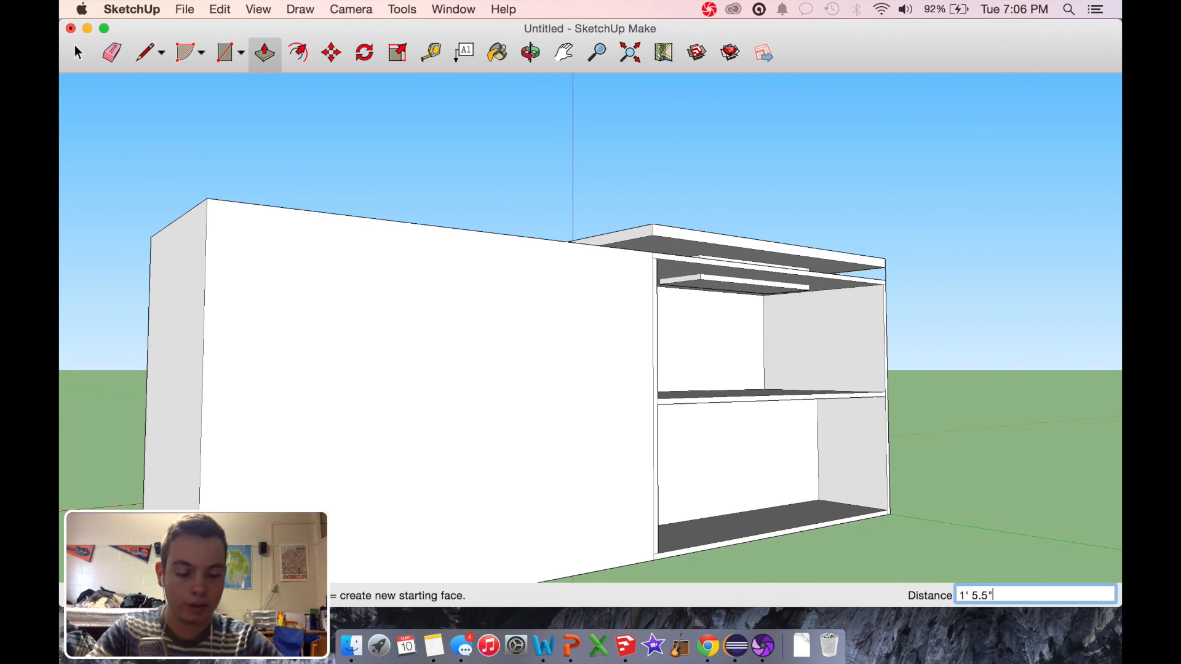
pyautogui.press('Return')
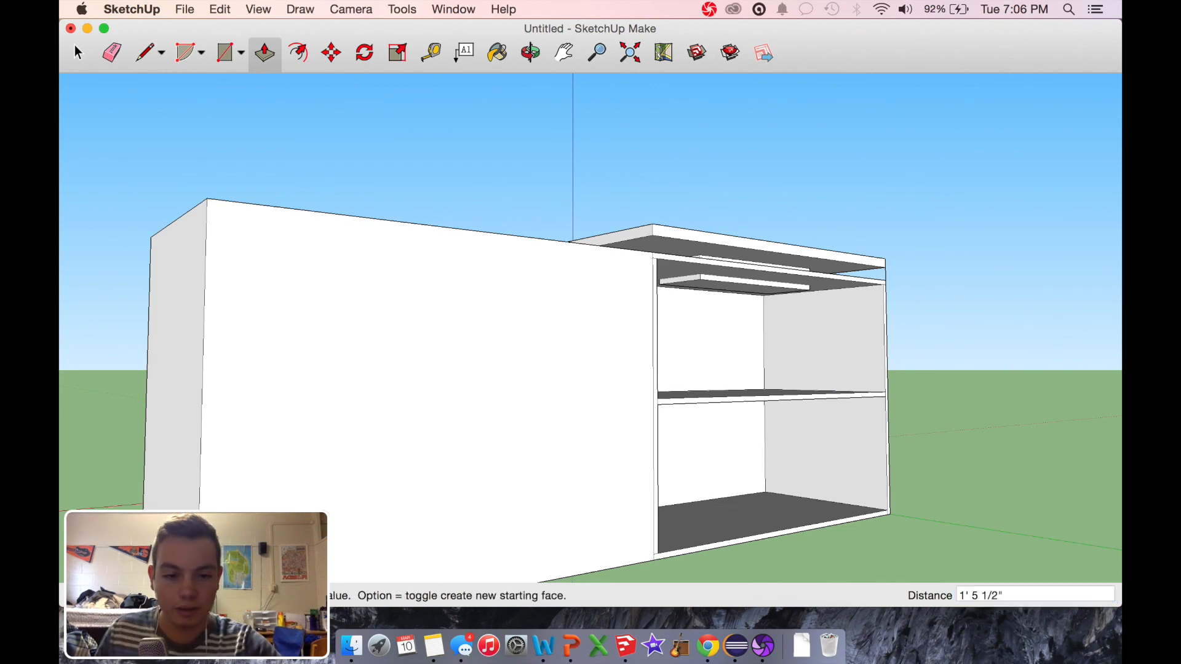
# Step: Push the underside of the block protruding into the upper compartment up about 1 3/16", flush with the compartment's ceiling
pyautogui.click(532, 53)
pyautogui.moveTo(335, 275); pyautogui.dragTo(163, 264)
pyautogui.click(265, 56)
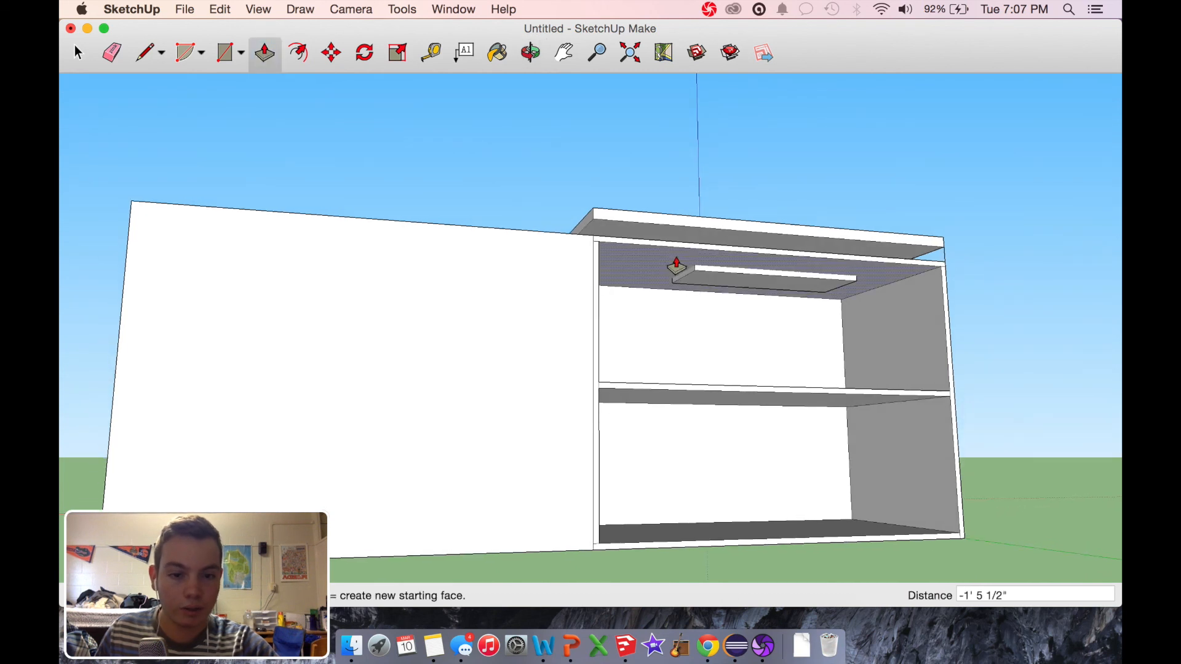
pyautogui.moveTo(737, 279); pyautogui.dragTo(738, 268)
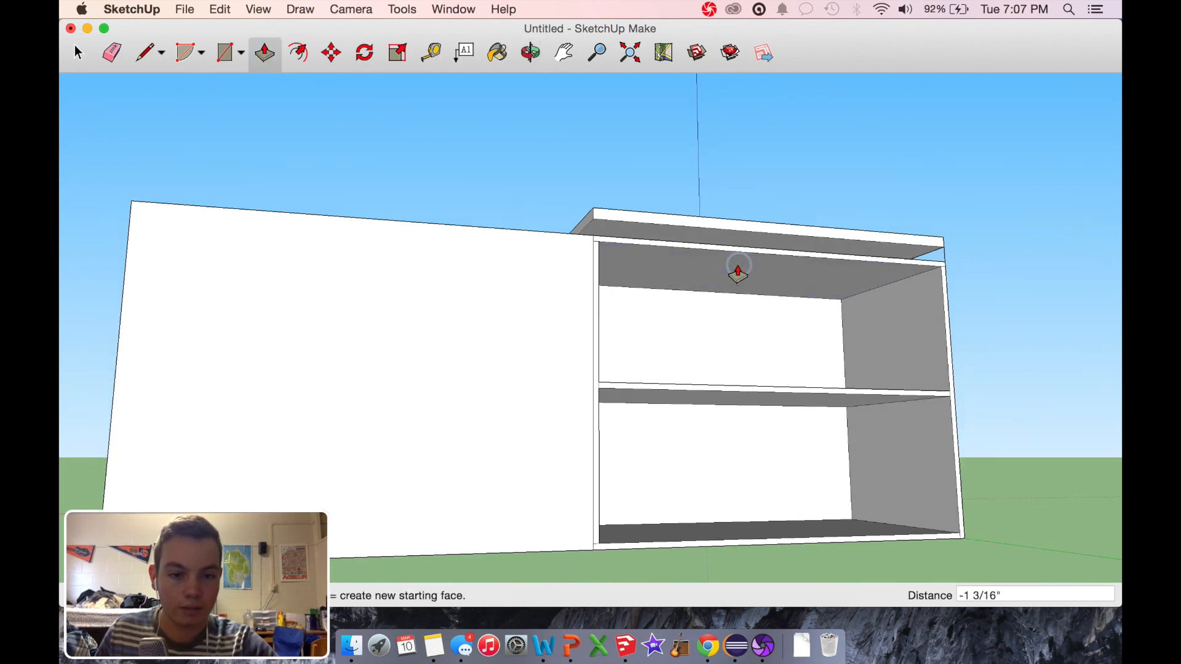
# Step: Draw a full-height vertical line across the middle of the box's opposite long face and a 3' horizontal line from its midpoint to the free end
pyautogui.click(540, 55)
pyautogui.moveTo(338, 395); pyautogui.dragTo(566, 340)
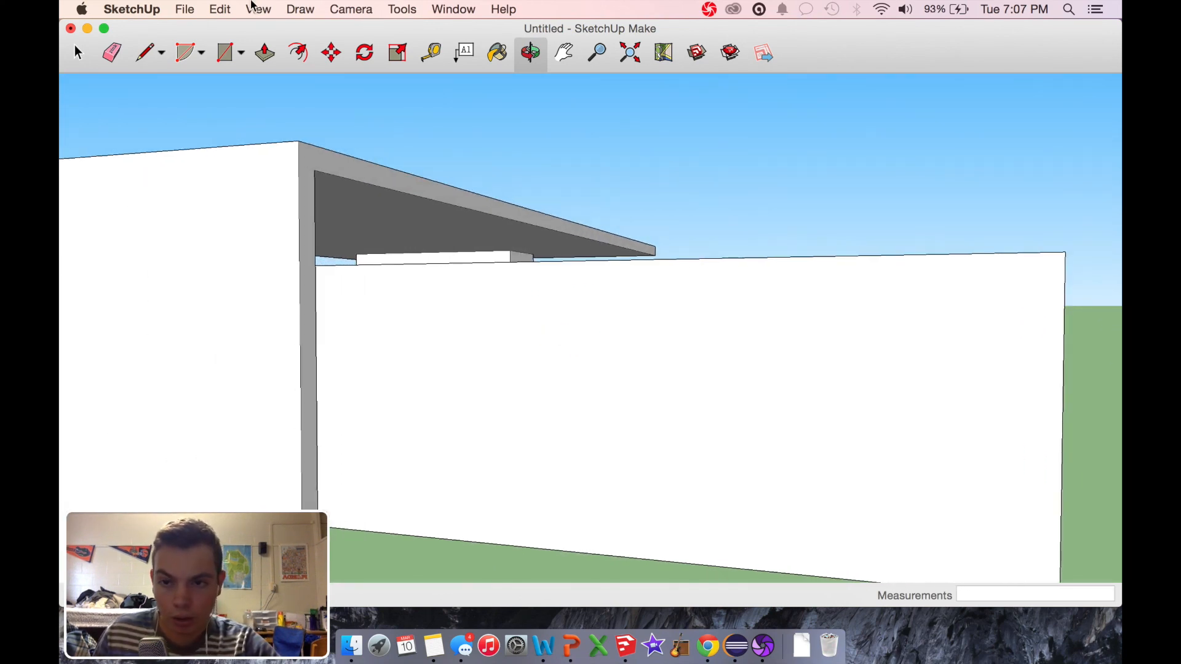
pyautogui.click(144, 53)
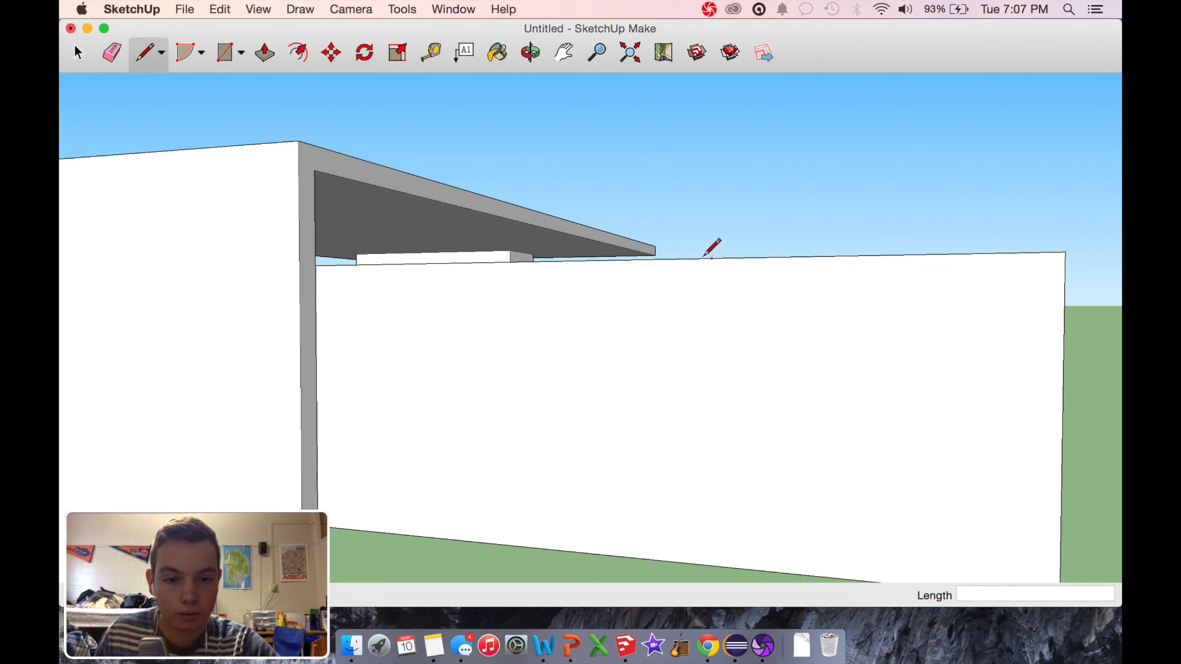
pyautogui.click(607, 260)
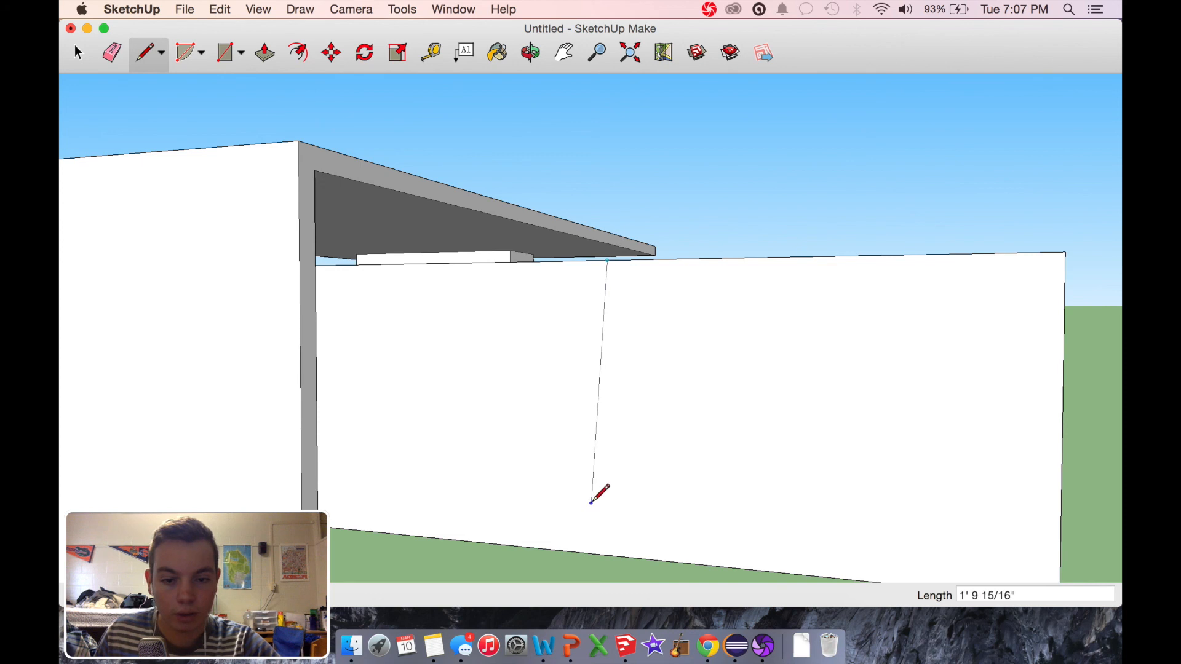
pyautogui.click(607, 554)
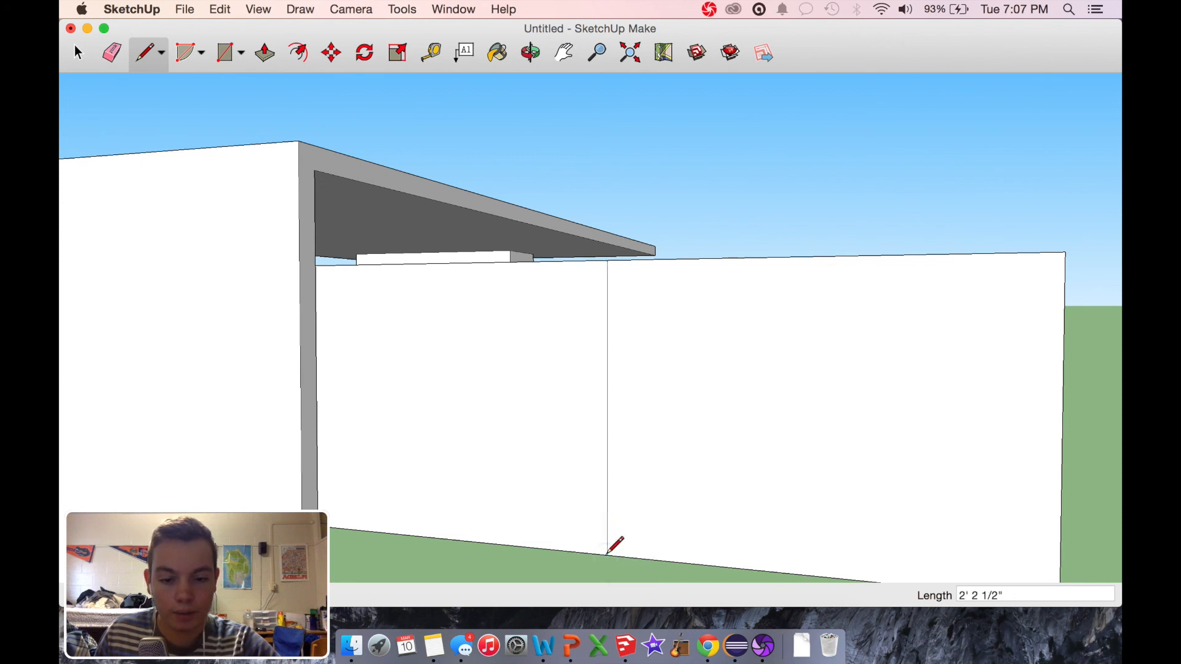
pyautogui.click(607, 408)
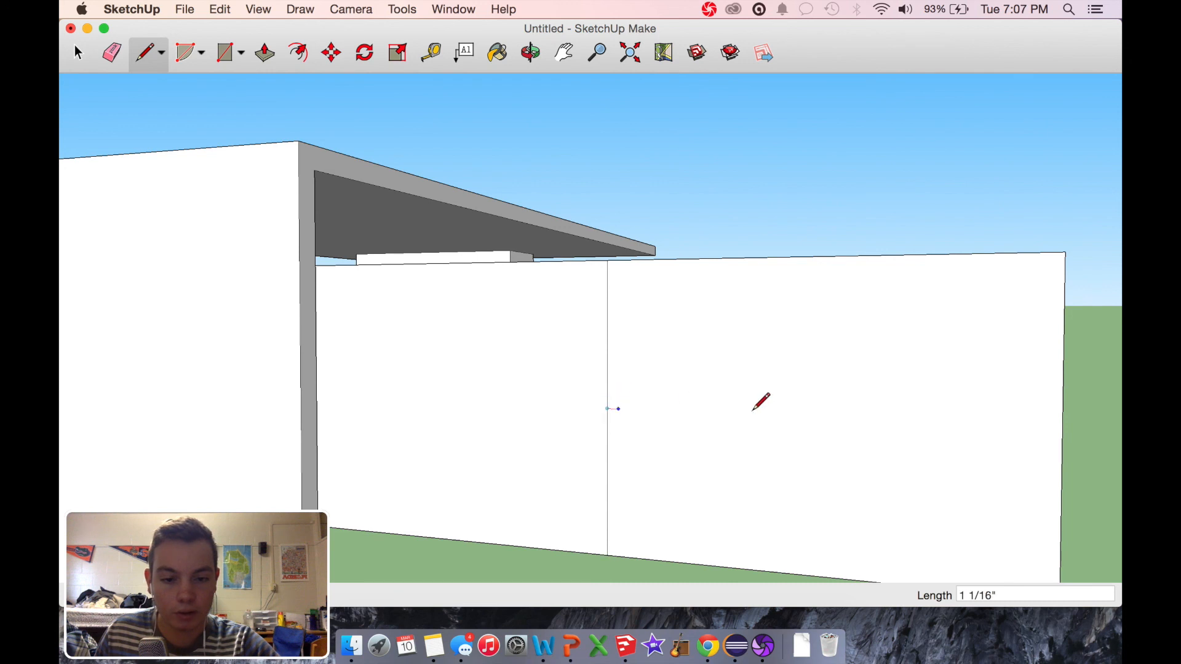
pyautogui.click(1062, 425)
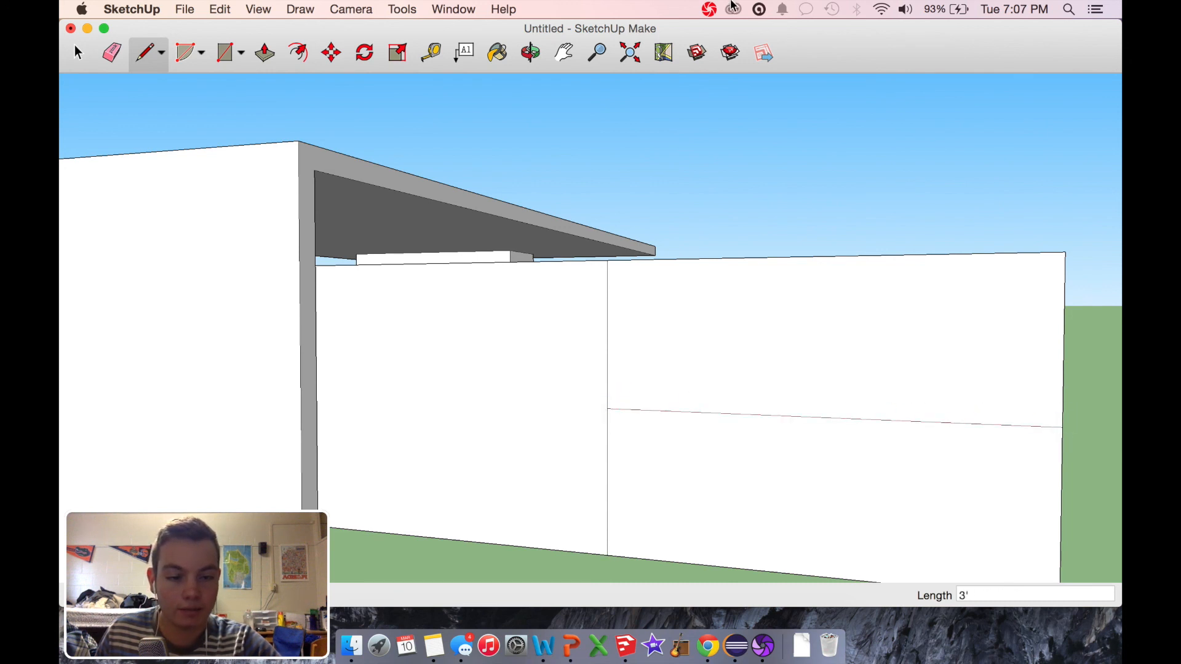
# Step: Draw a 3' line on the box's top, just inside and parallel to the long edge, from the vertical divider to the free end
pyautogui.click(530, 53)
pyautogui.moveTo(807, 313); pyautogui.dragTo(480, 370)
pyautogui.click(146, 53)
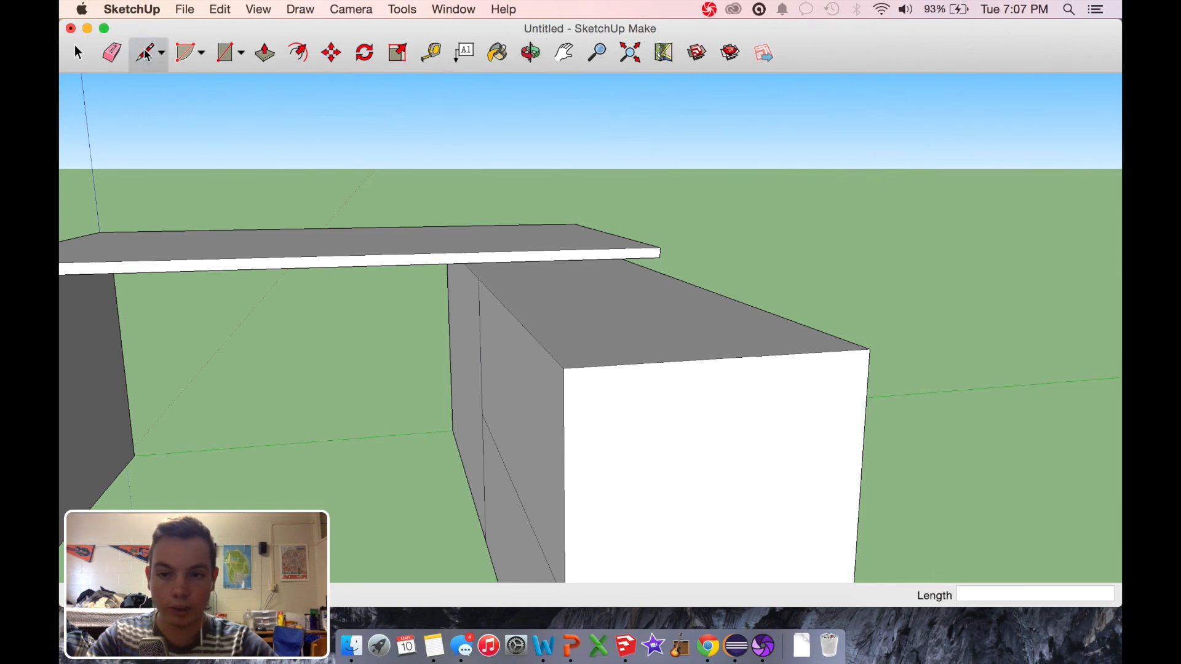
pyautogui.click(479, 279)
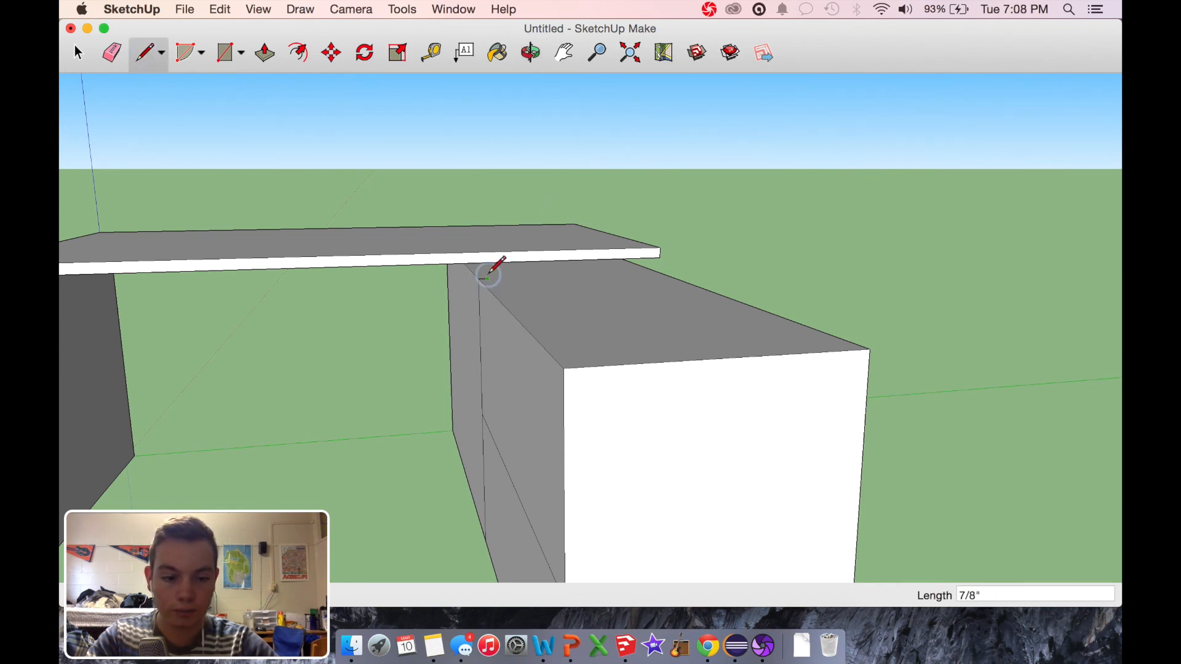
pyautogui.press('Escape')
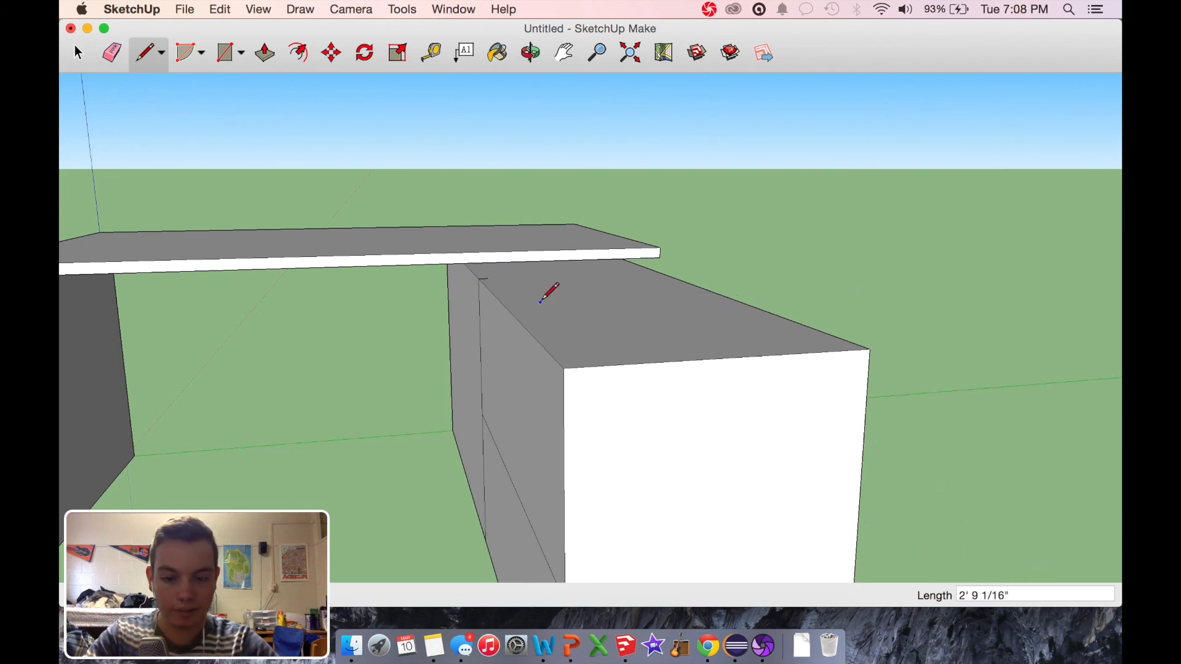
pyautogui.click(479, 279)
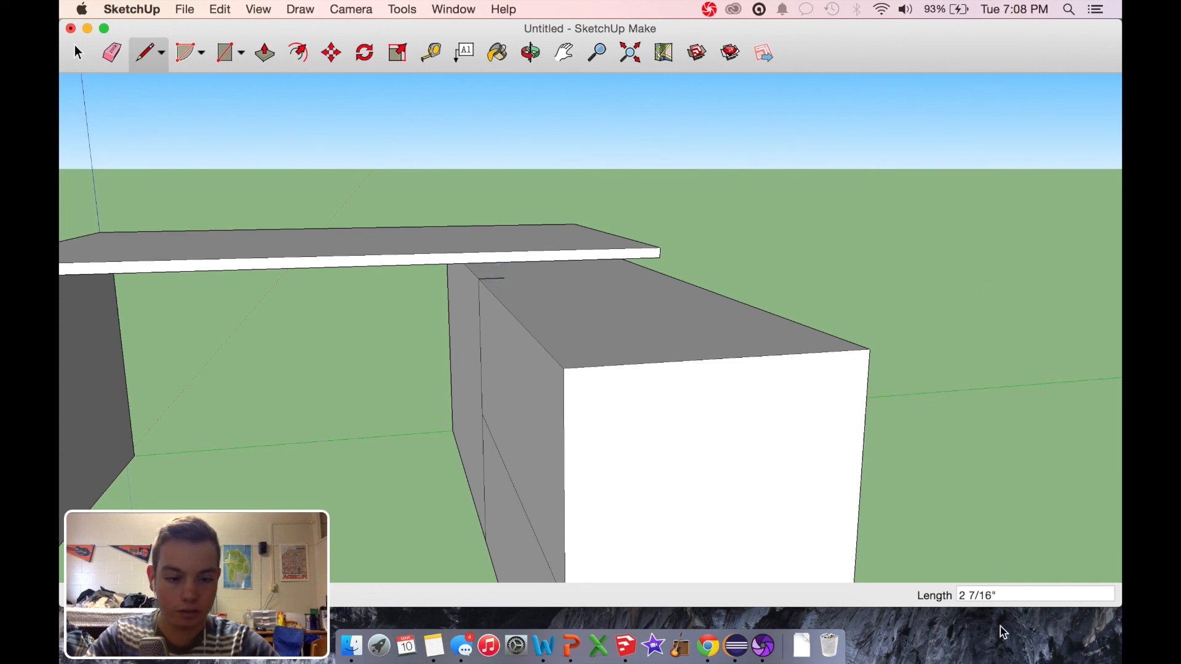
pyautogui.moveTo(976, 596); pyautogui.dragTo(896, 596)
pyautogui.write('8')
pyautogui.press('Return')
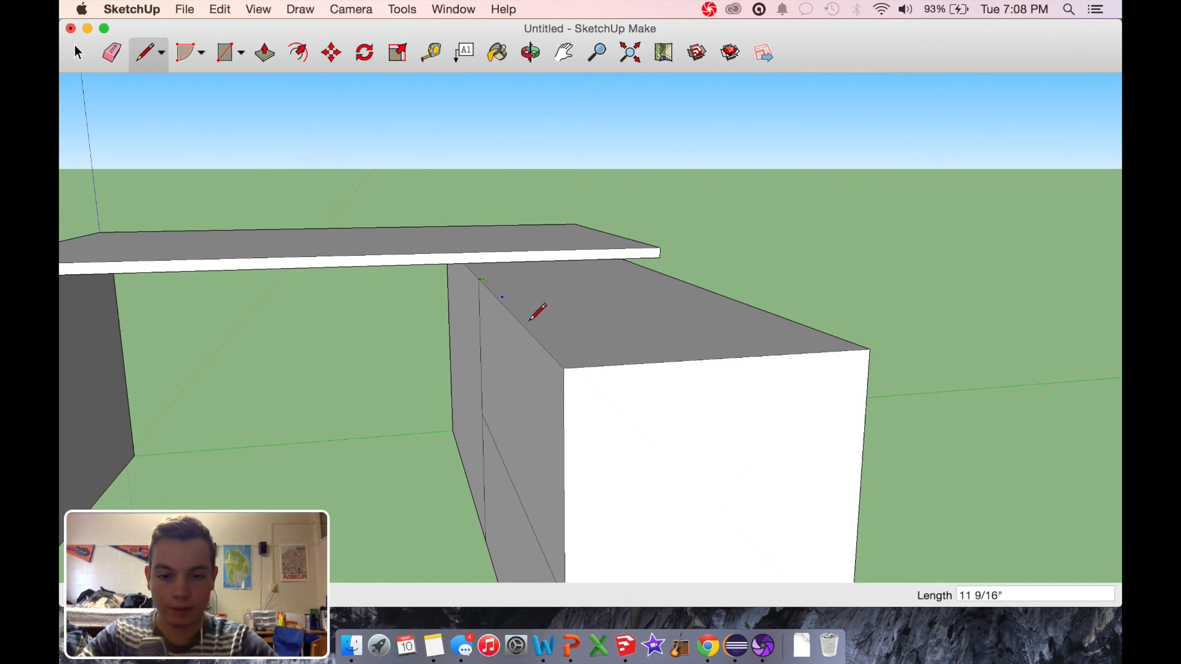
pyautogui.click(572, 367)
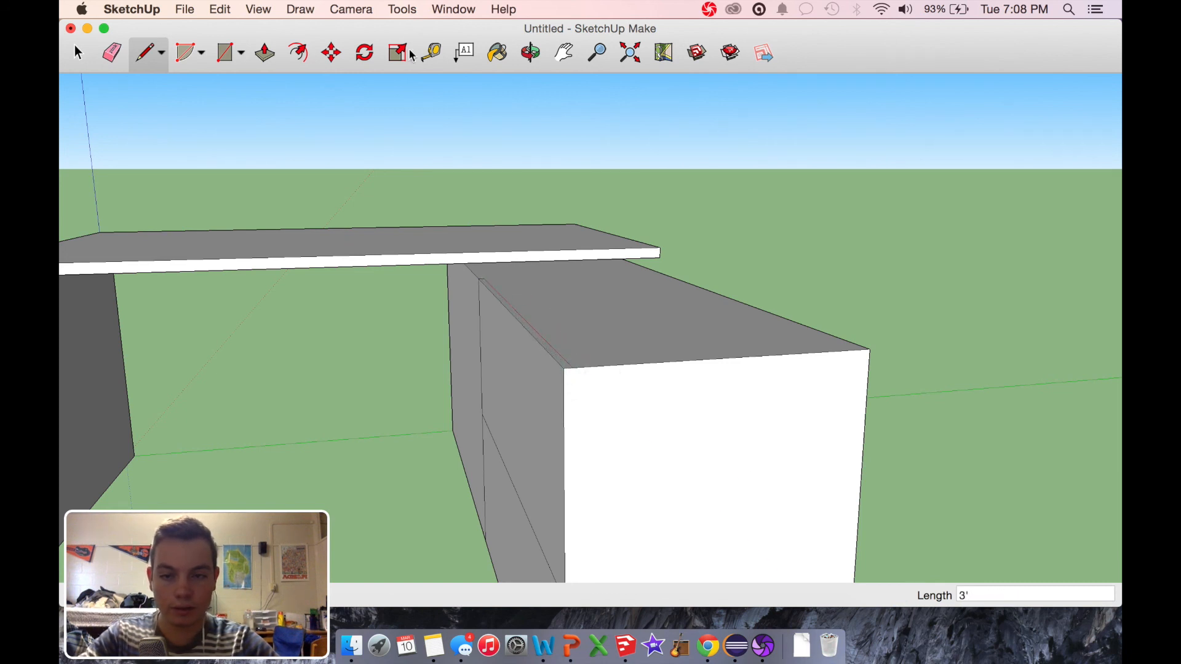
# Step: Draw a line along the box's upper long edge from the top of the vertical divider to the free-end corner
pyautogui.click(531, 53)
pyautogui.moveTo(477, 363)
pyautogui.mouseDown()
pyautogui.moveTo(596, 363)
pyautogui.moveTo(529, 422)
pyautogui.moveTo(479, 336)
pyautogui.moveTo(445, 329)
pyautogui.moveTo(482, 343)
pyautogui.moveTo(445, 385)
pyautogui.moveTo(422, 356)
pyautogui.moveTo(714, 329)
pyautogui.moveTo(717, 390)
pyautogui.moveTo(707, 378)
pyautogui.mouseUp()
pyautogui.scroll(-5, 637, 258)
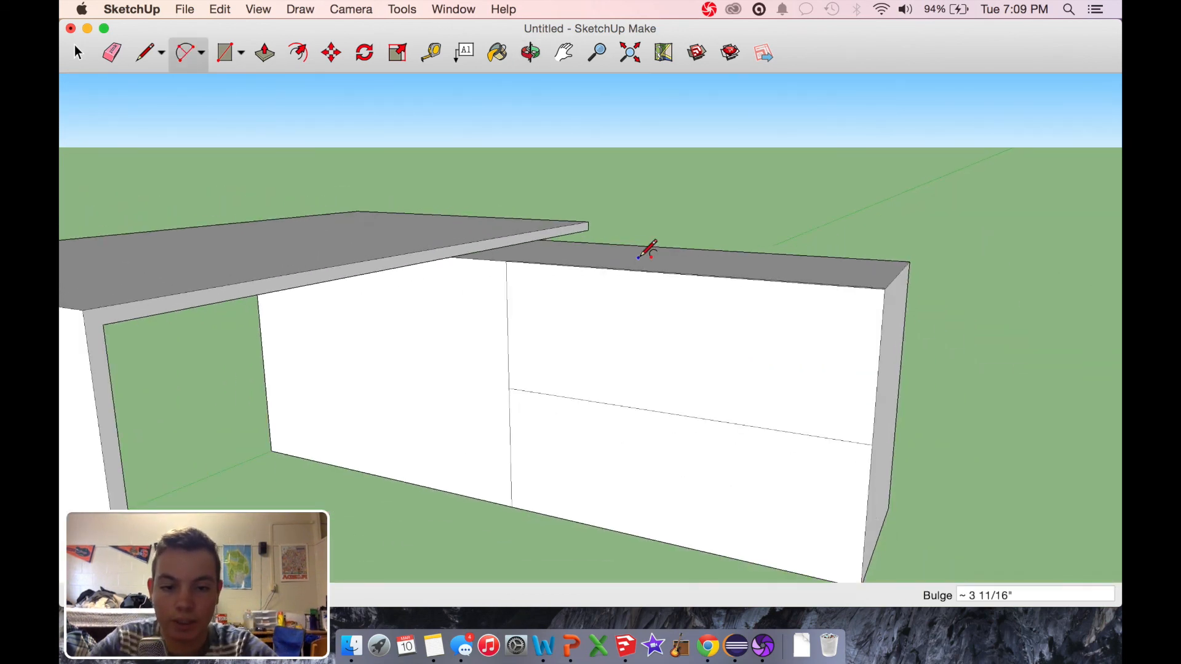
pyautogui.scroll(5, 647, 252)
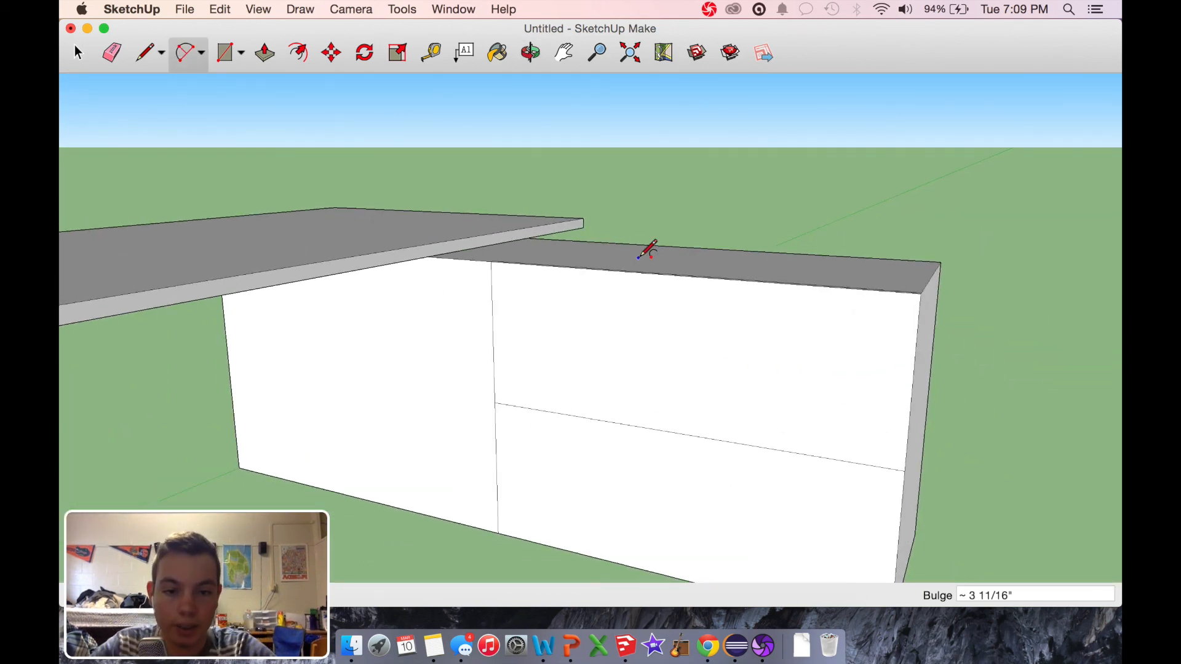
pyautogui.click(143, 54)
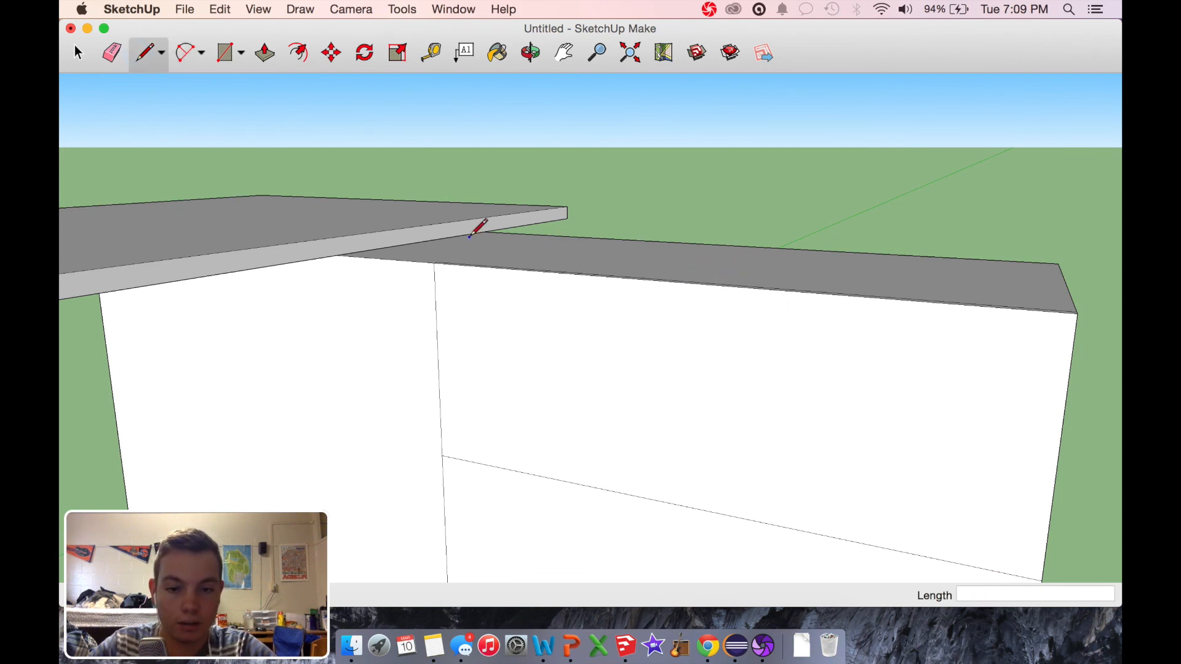
pyautogui.click(434, 264)
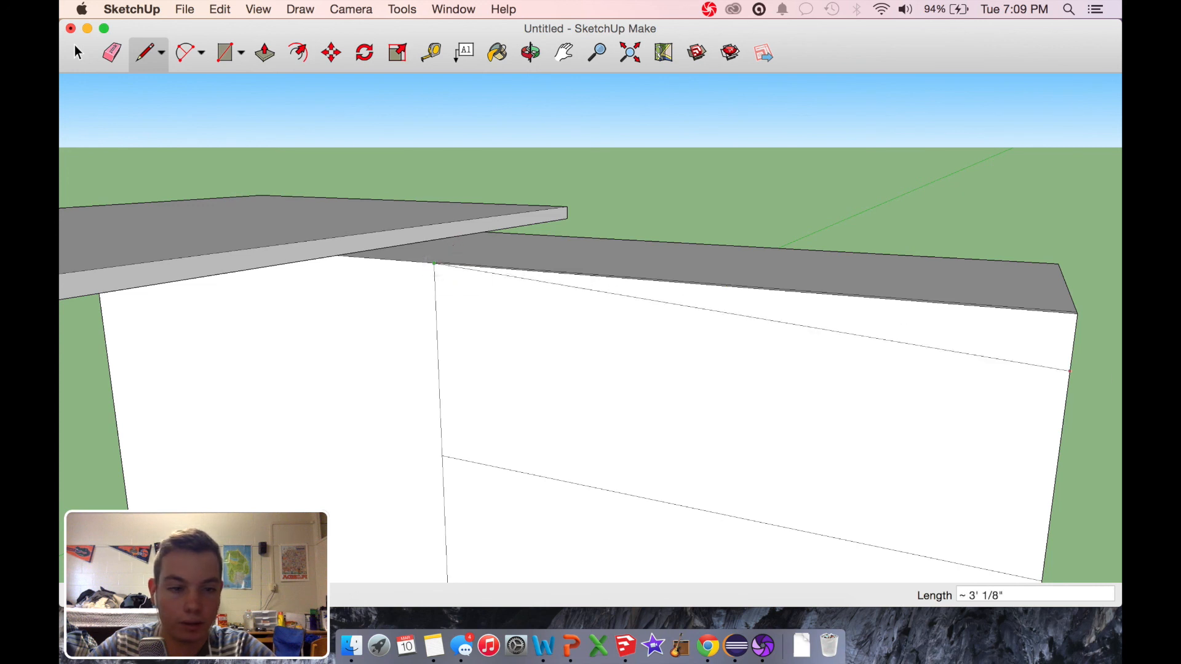
pyautogui.click(1075, 312)
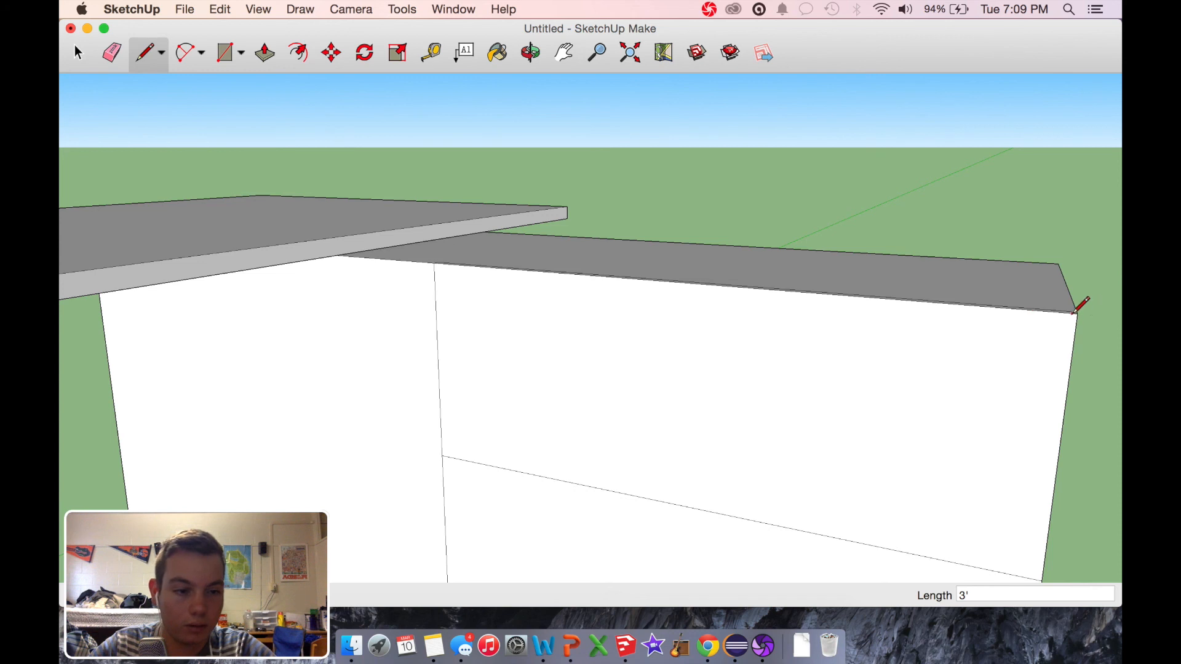
# Step: Draw a line about 1" down from the midpoint of the upper drawer front's top edge and a 2" horizontal line from its end
pyautogui.click(697, 285)
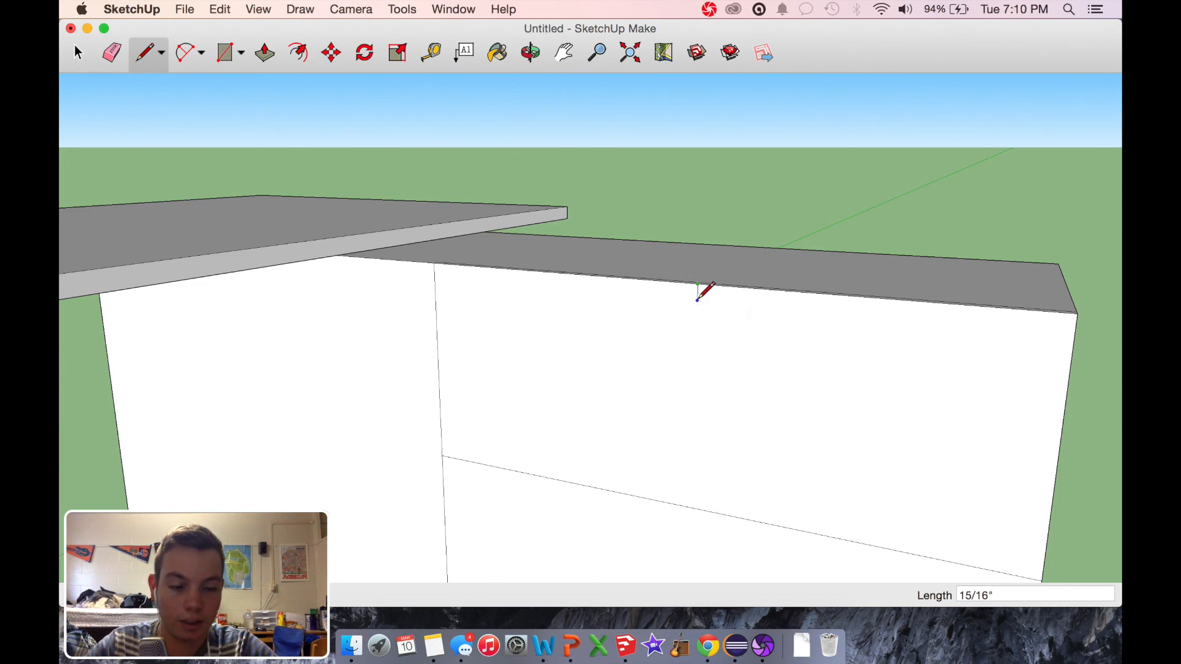
pyautogui.click(696, 302)
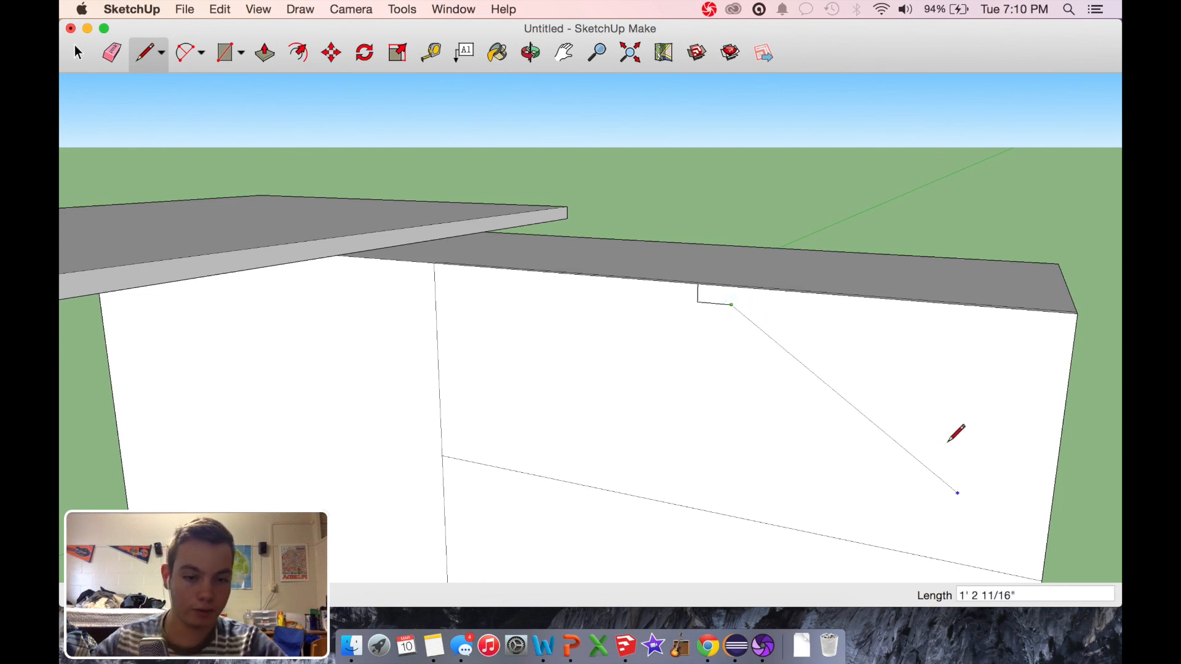
pyautogui.press('Escape')
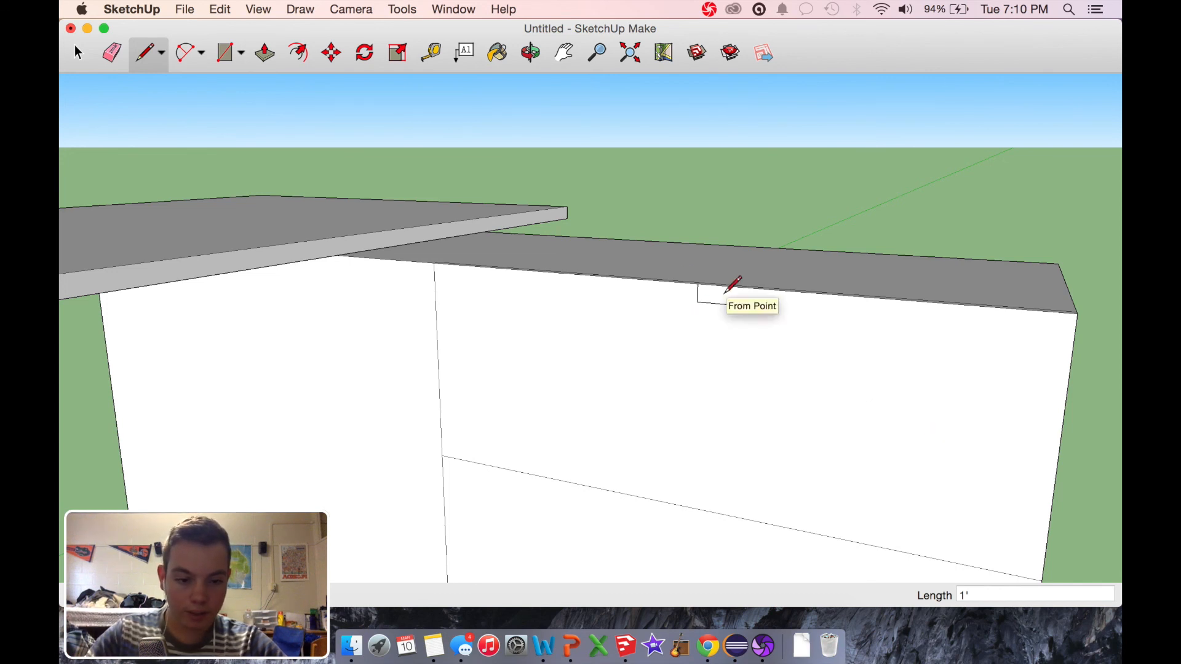
pyautogui.click(697, 302)
pyautogui.click(763, 308)
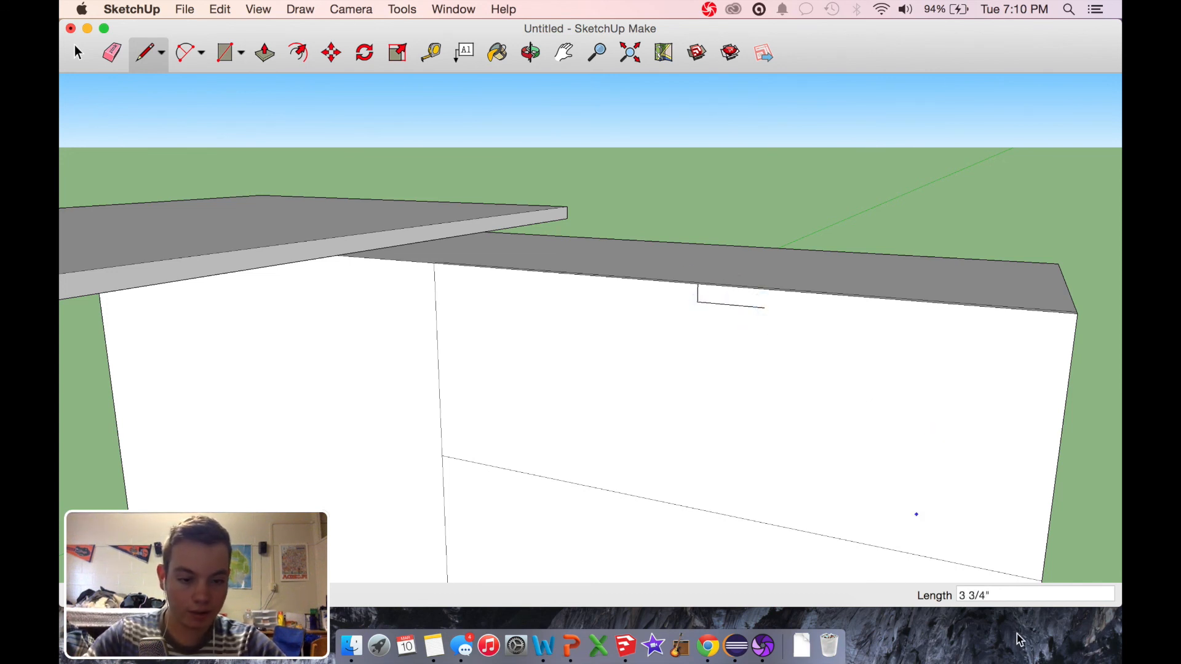
pyautogui.click(986, 596)
pyautogui.write('2"')
pyautogui.press('Return')
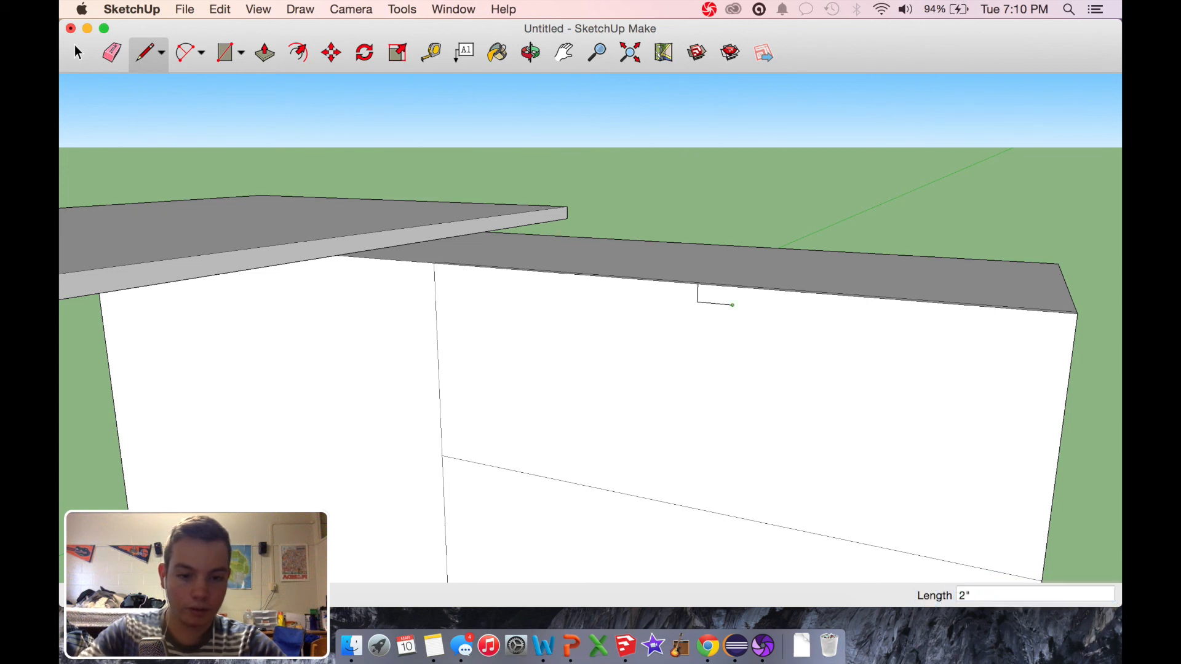
# Step: Complete a handle rectangle about 4" by 1" on the drawer's top edge, extending it 2" on the other side and removing the centre line
pyautogui.click(732, 287)
pyautogui.click(696, 302)
pyautogui.click(664, 299)
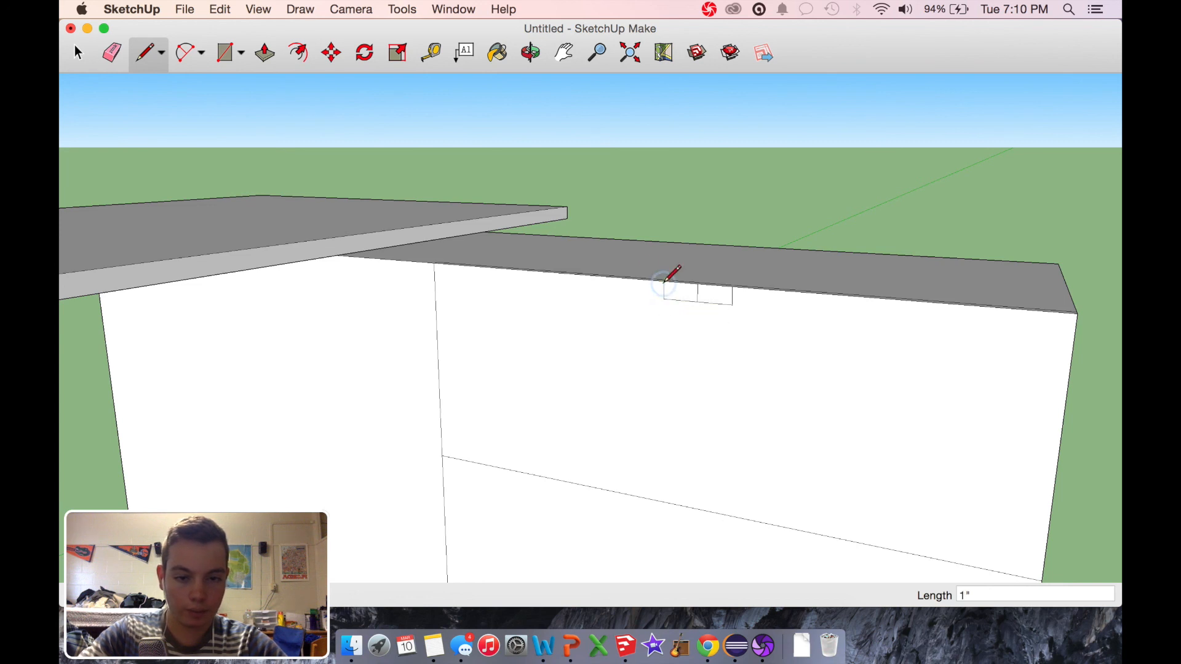
pyautogui.click(80, 57)
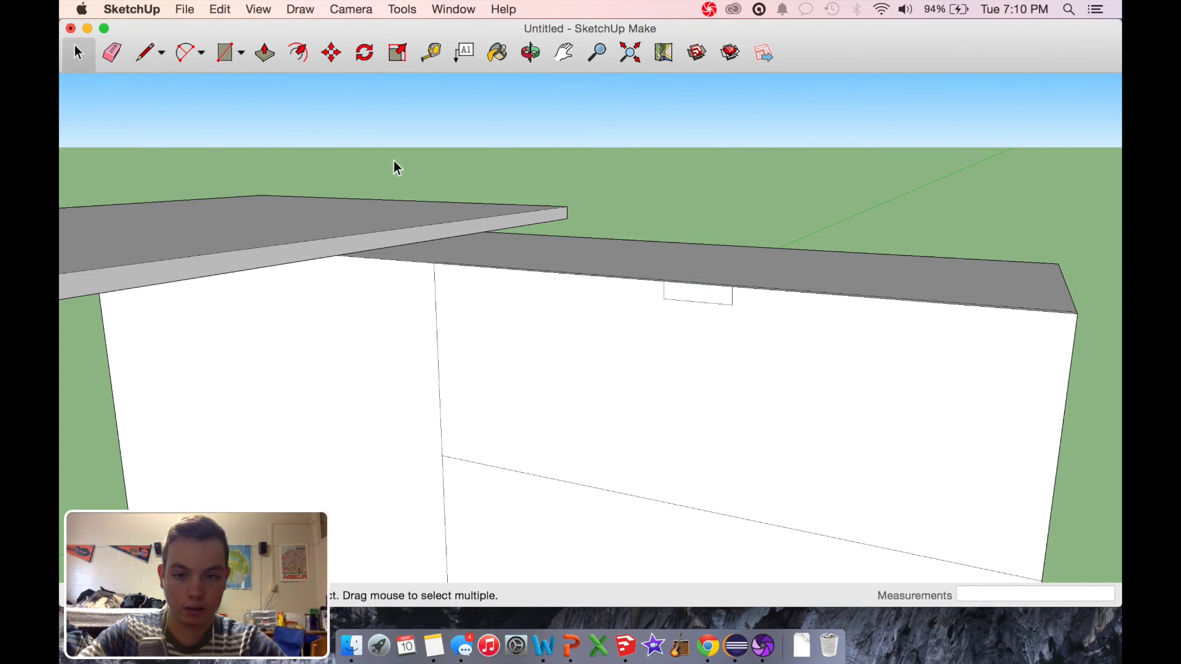
# Step: Push the handle rectangle 1/2" into the drawer front
pyautogui.click(266, 54)
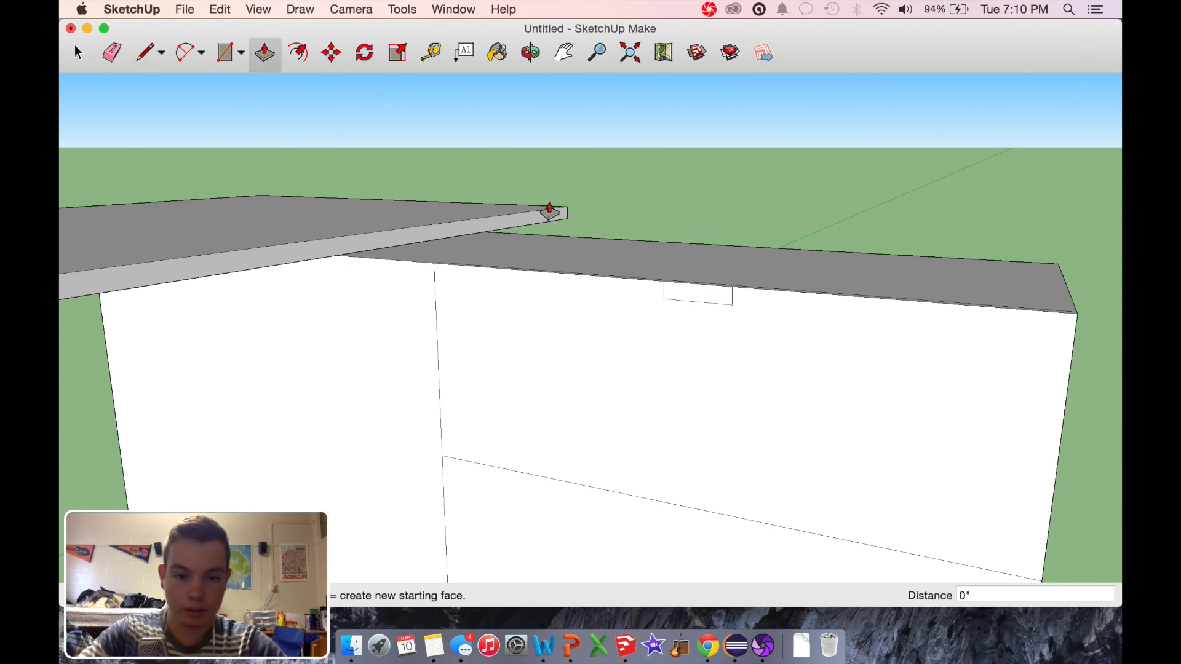
pyautogui.click(684, 303)
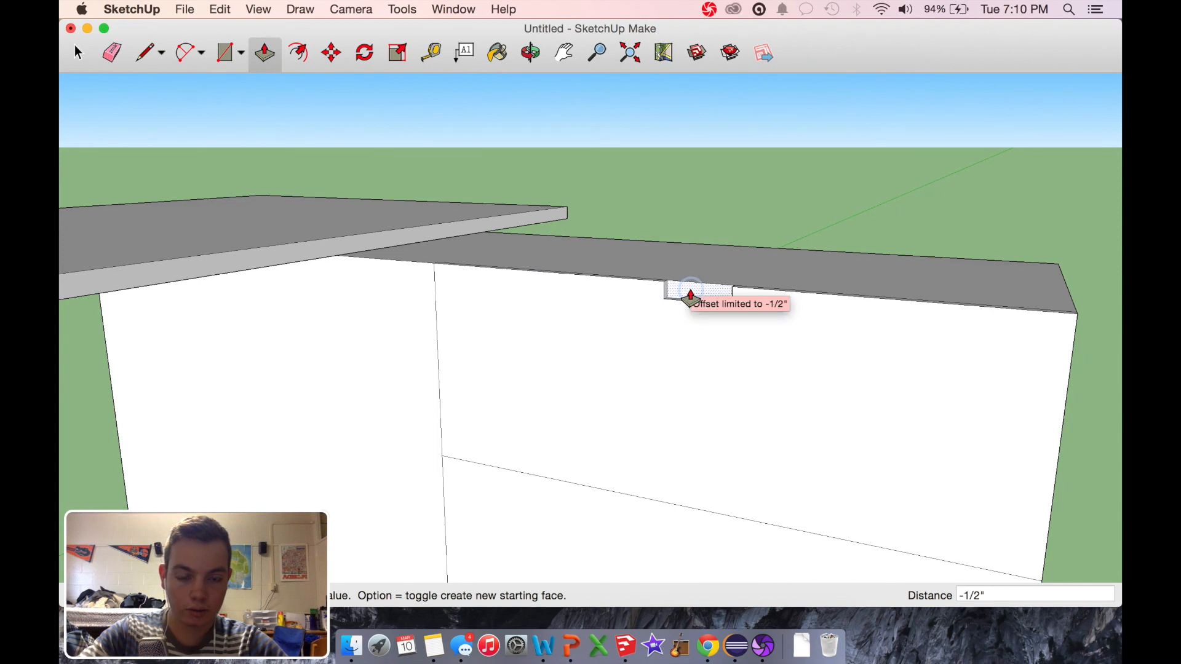
pyautogui.click(690, 298)
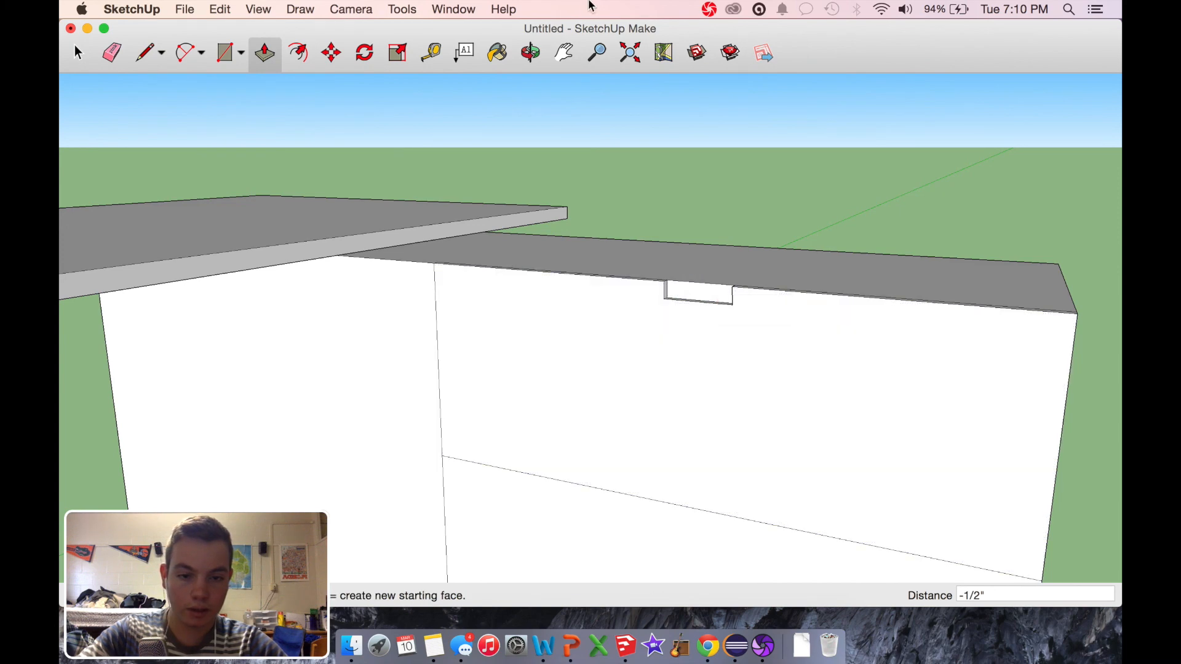
# Step: Draw a horizontal line across the back face of the handle recess, about 3/8" below its upper edge
pyautogui.click(529, 53)
pyautogui.moveTo(730, 303); pyautogui.dragTo(805, 307)
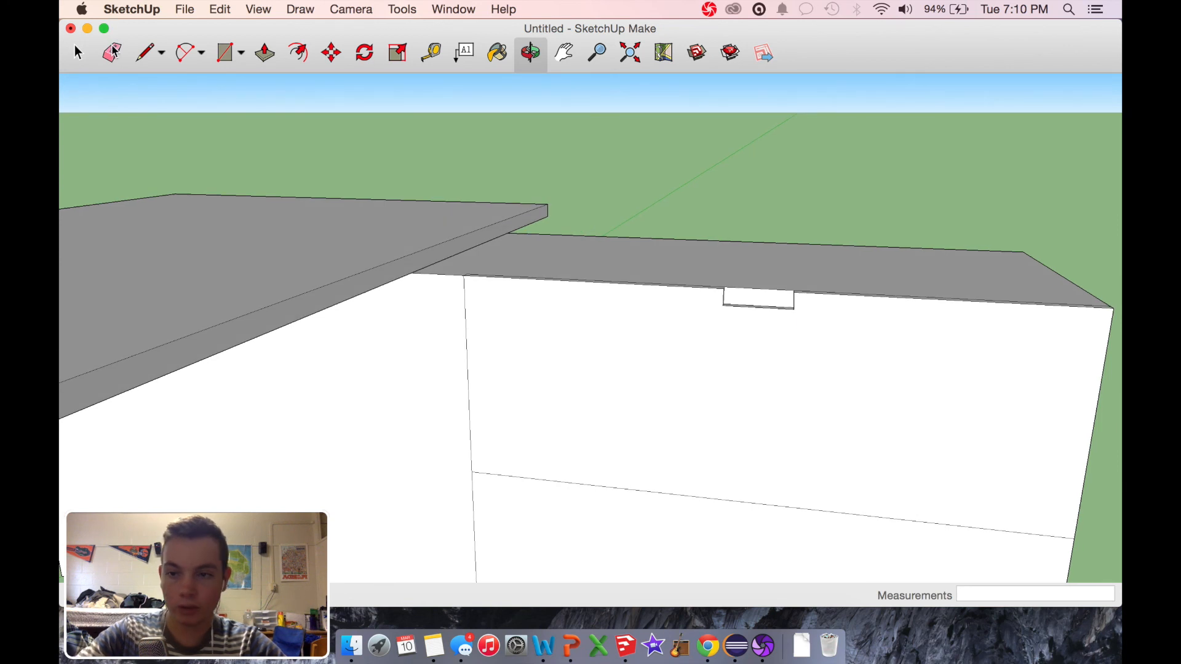
pyautogui.click(146, 53)
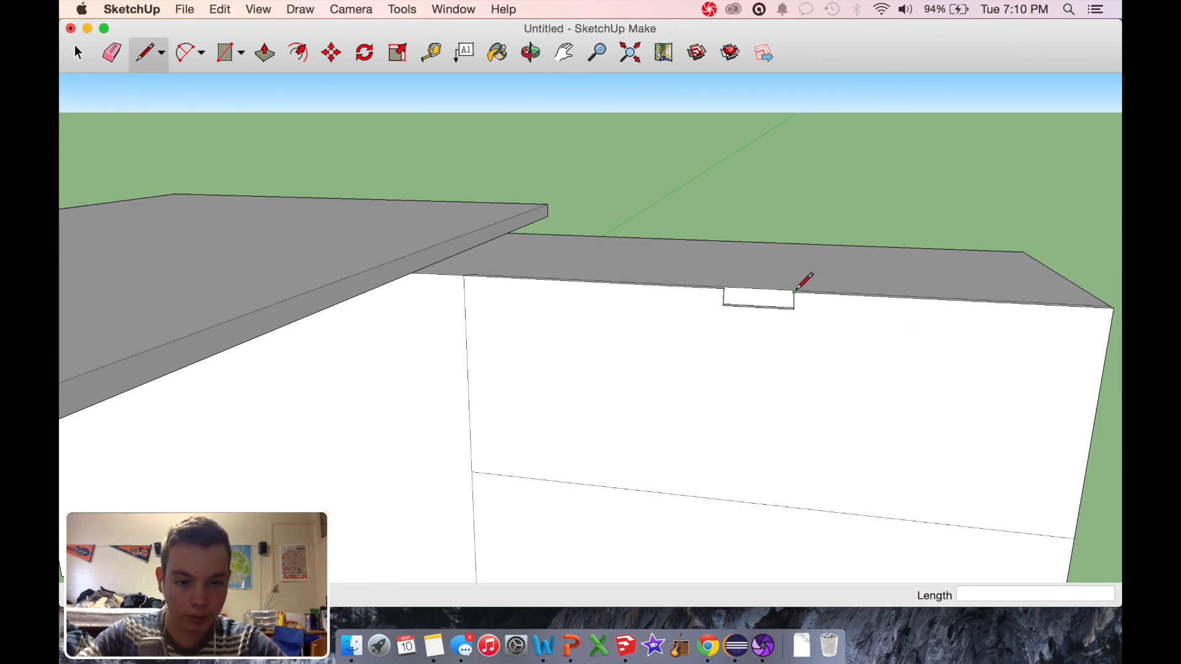
pyautogui.scroll(5, 833, 326)
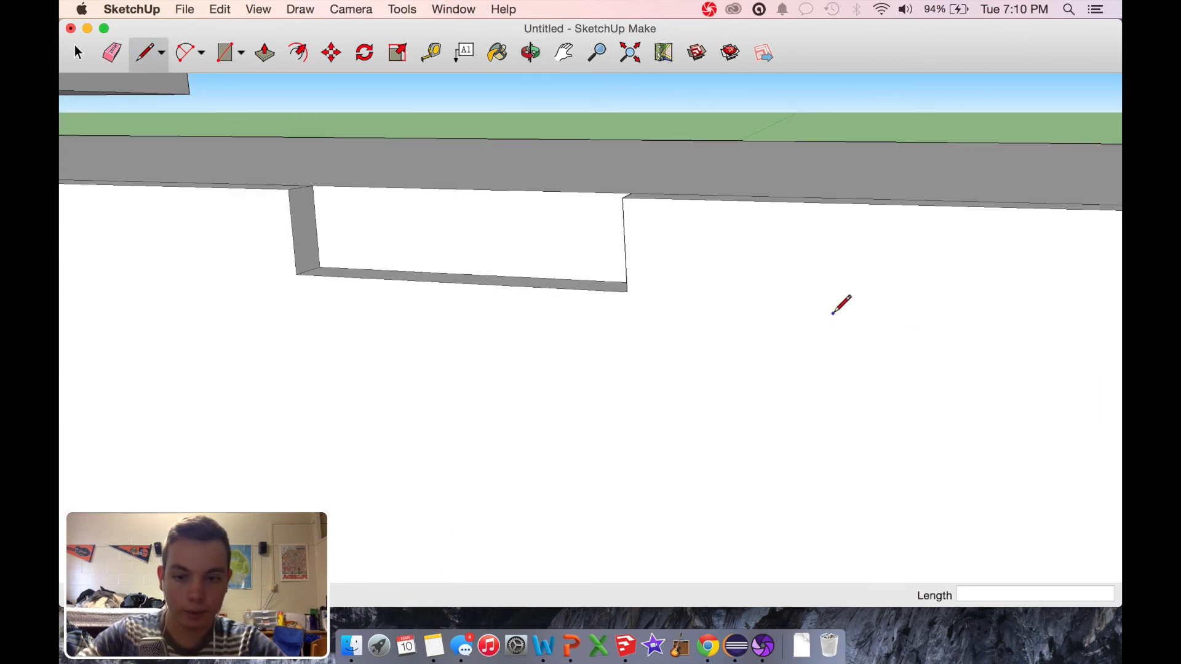
pyautogui.click(312, 185)
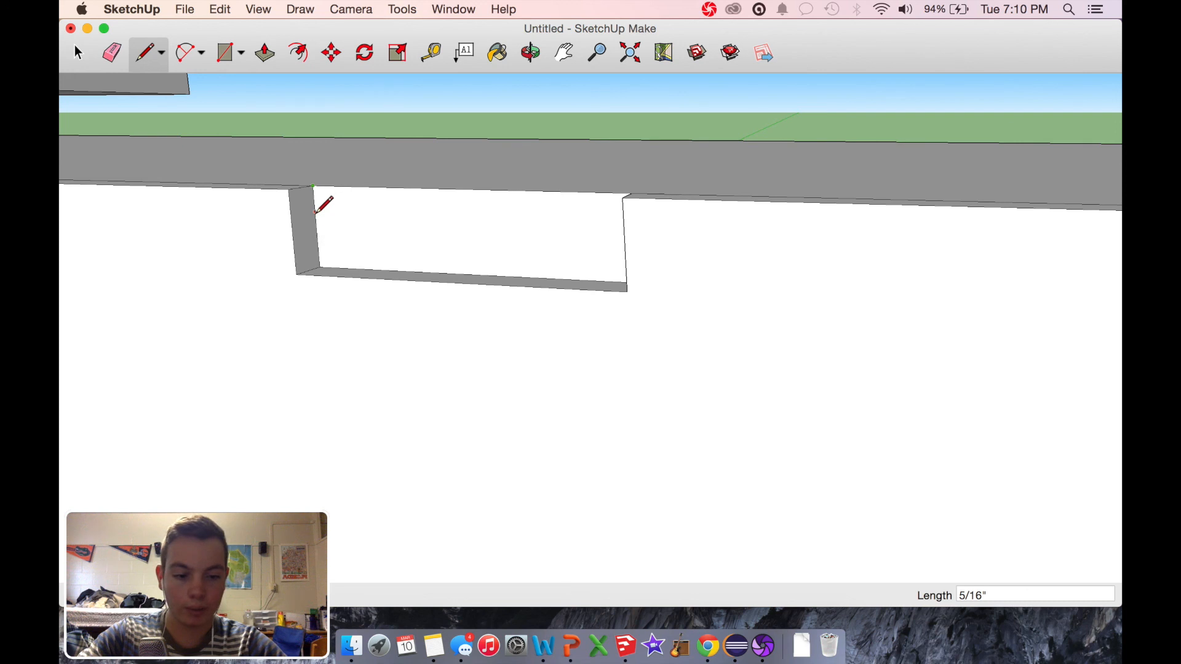
pyautogui.click(315, 215)
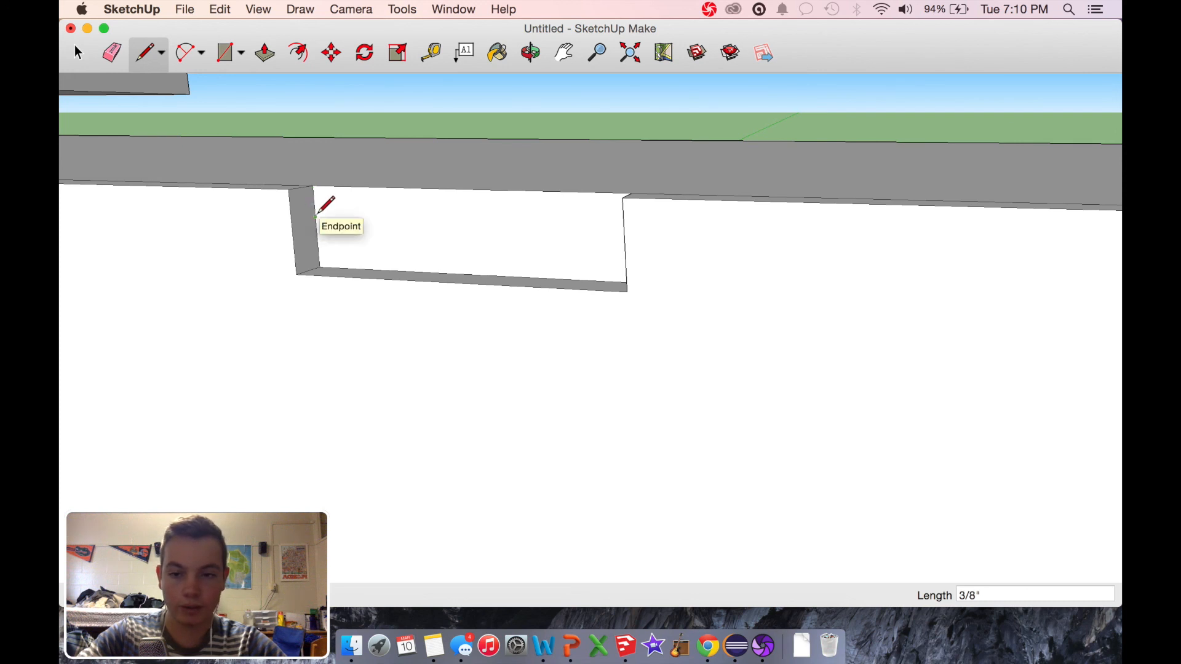
pyautogui.click(535, 49)
pyautogui.moveTo(485, 177); pyautogui.dragTo(611, 177)
pyautogui.click(147, 54)
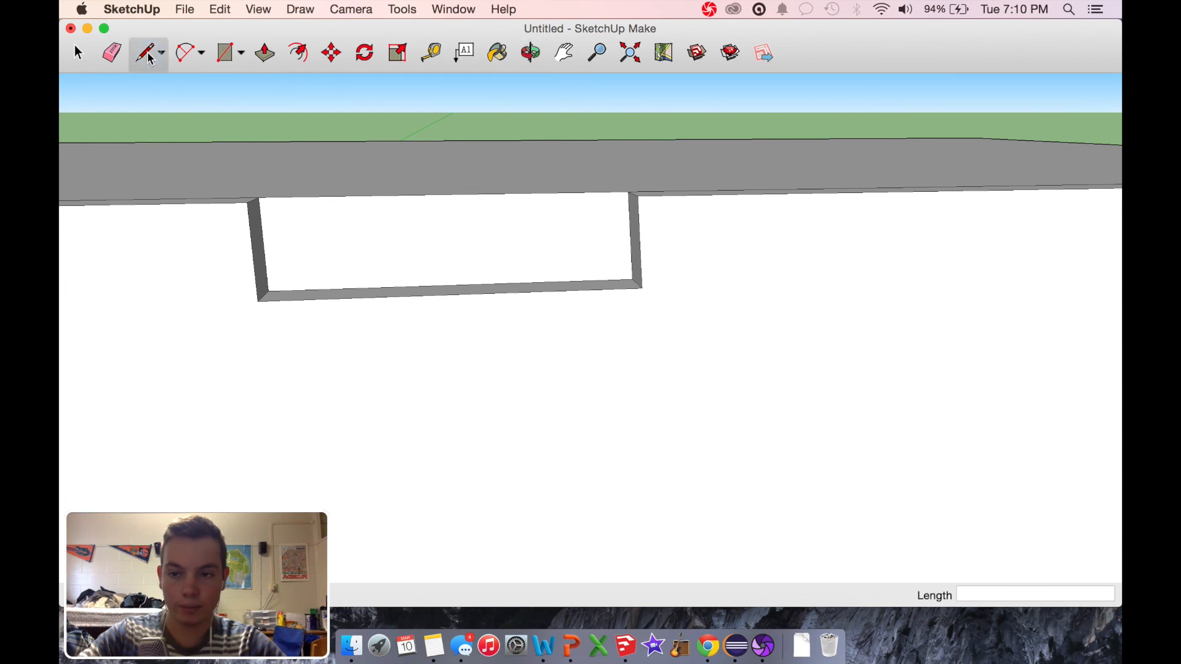
pyautogui.click(263, 232)
pyautogui.click(630, 225)
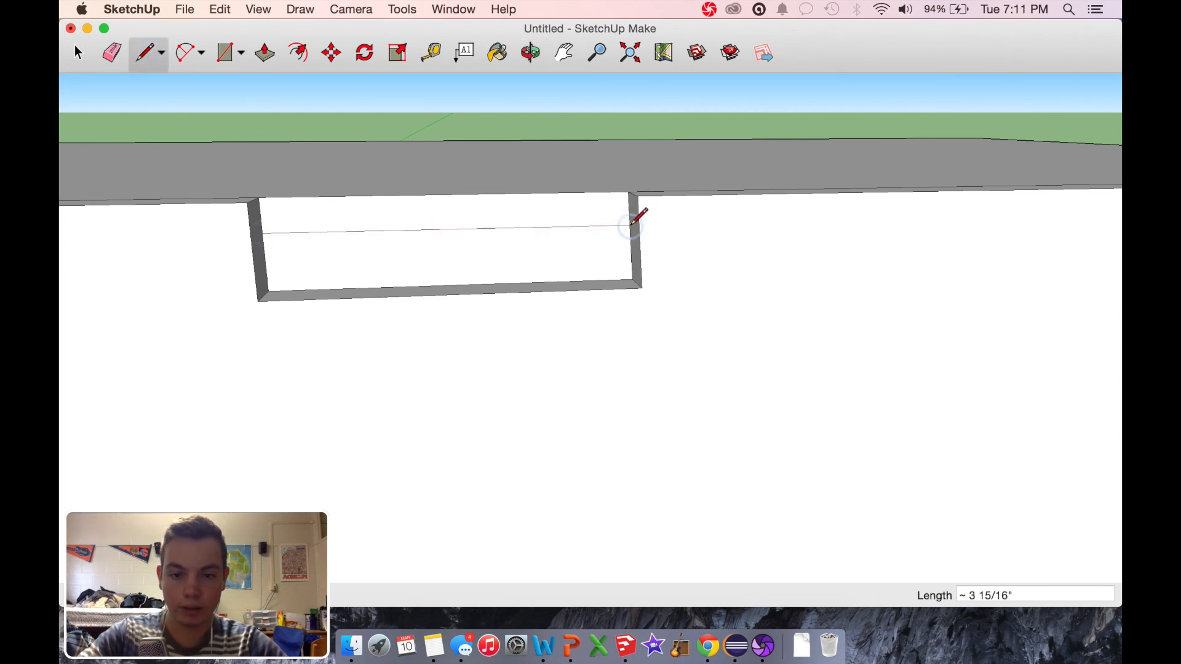
# Step: Push the lower part of the recess's back face in about 1 7/8" to form a finger pocket
pyautogui.click(265, 53)
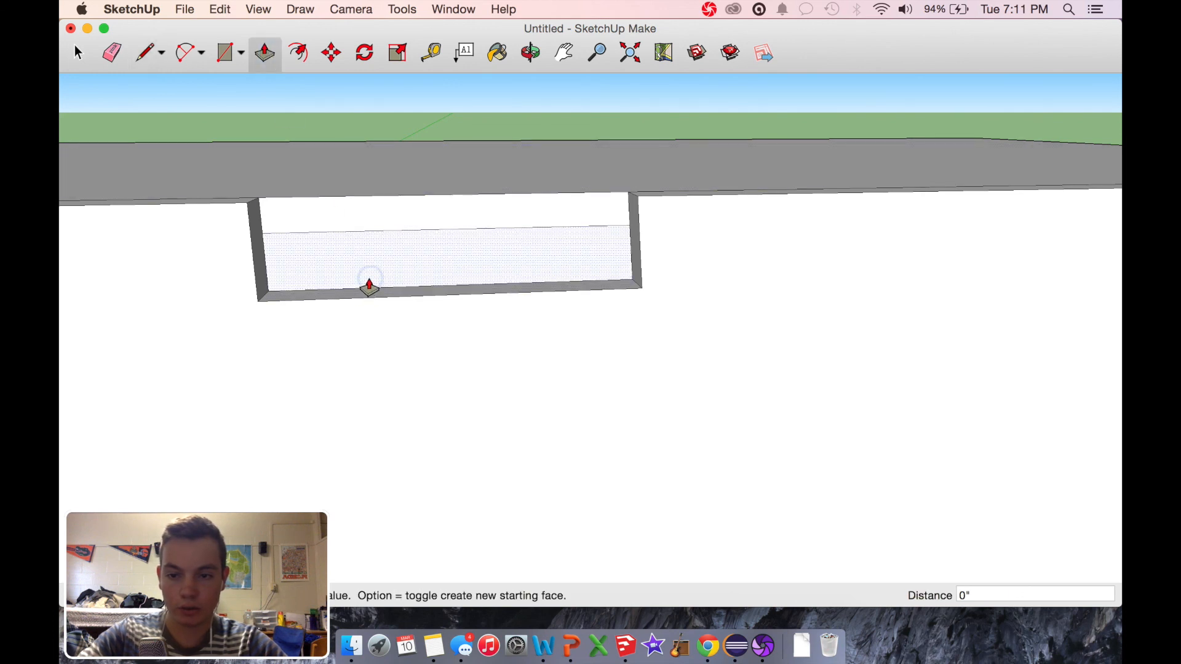
pyautogui.click(369, 279)
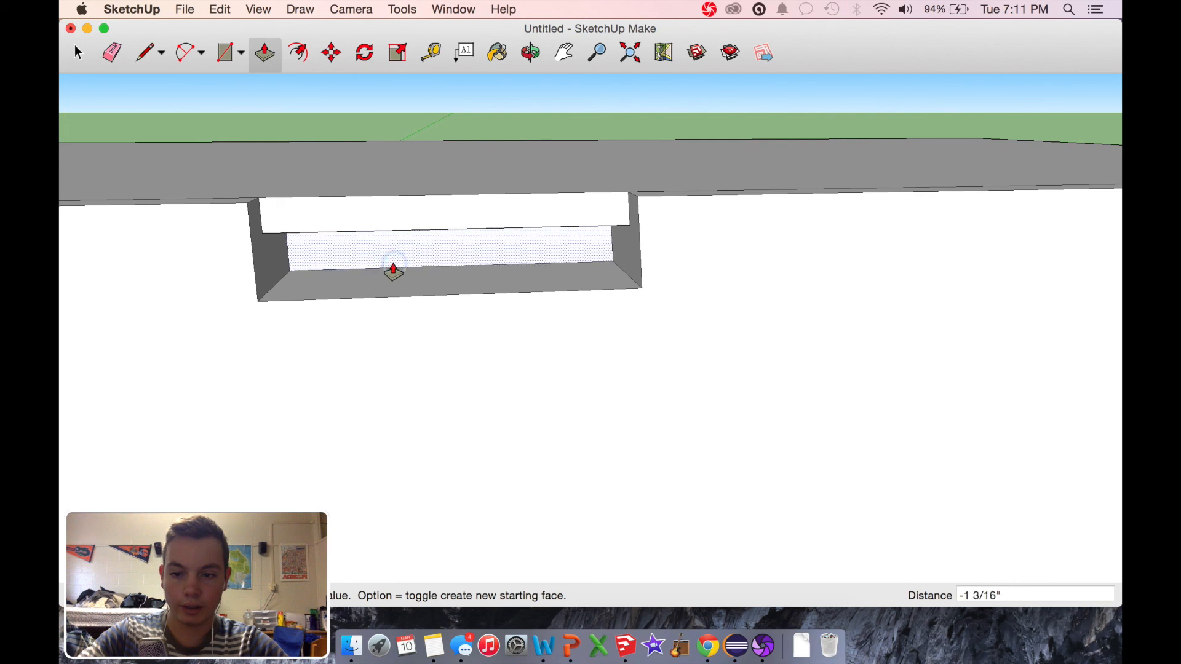
pyautogui.click(390, 258)
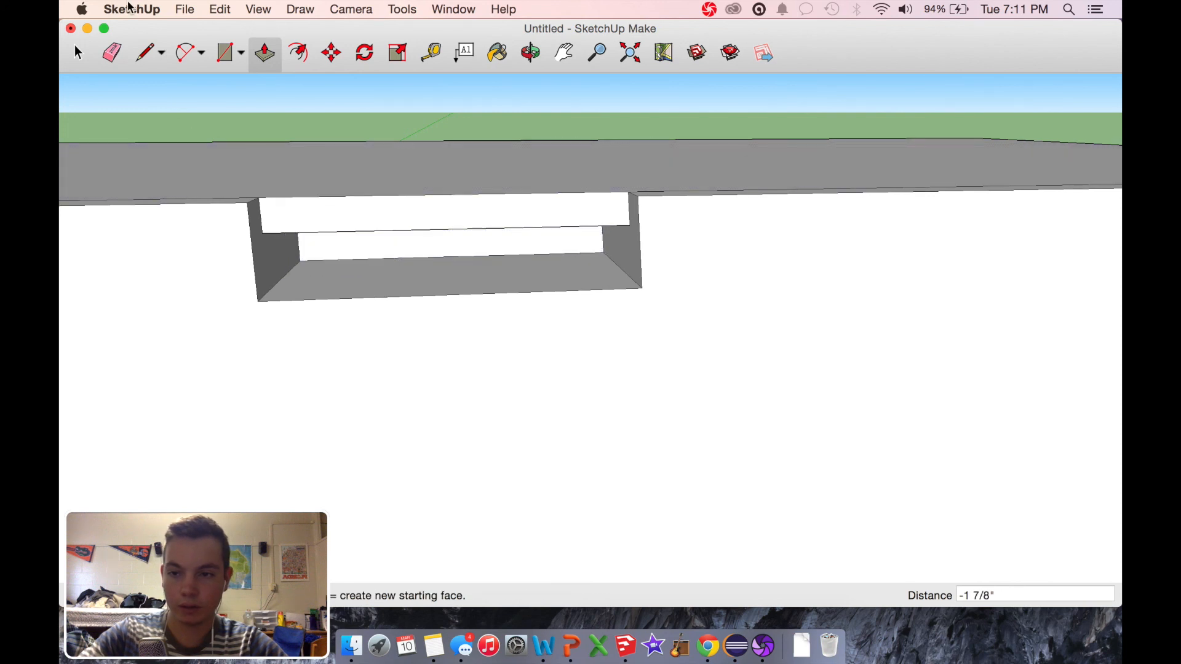
# Step: Outline the finger pocket's opening along its sides and floor, and delete the face that closes it
pyautogui.click(147, 54)
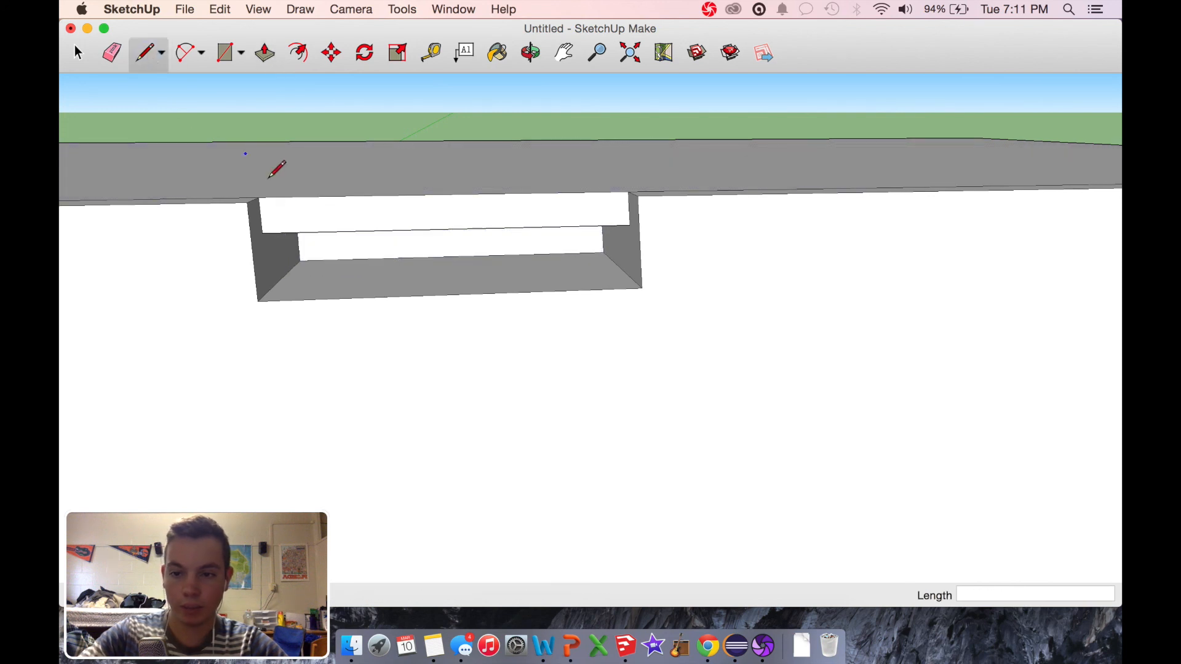
pyautogui.click(262, 233)
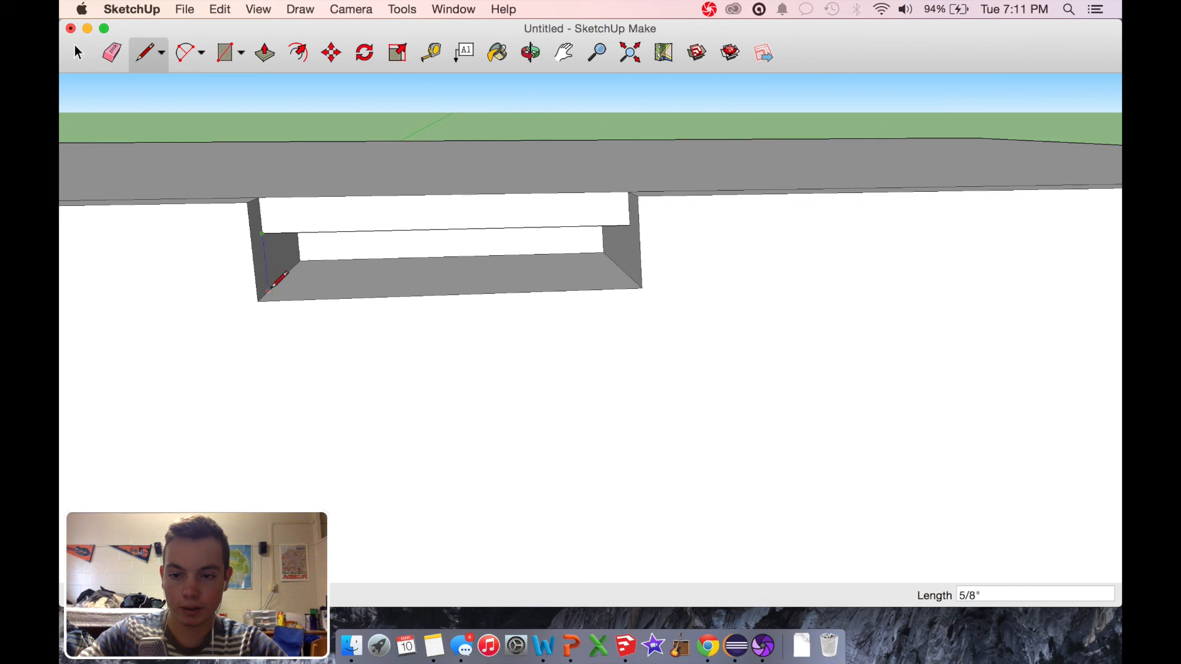
pyautogui.click(270, 290)
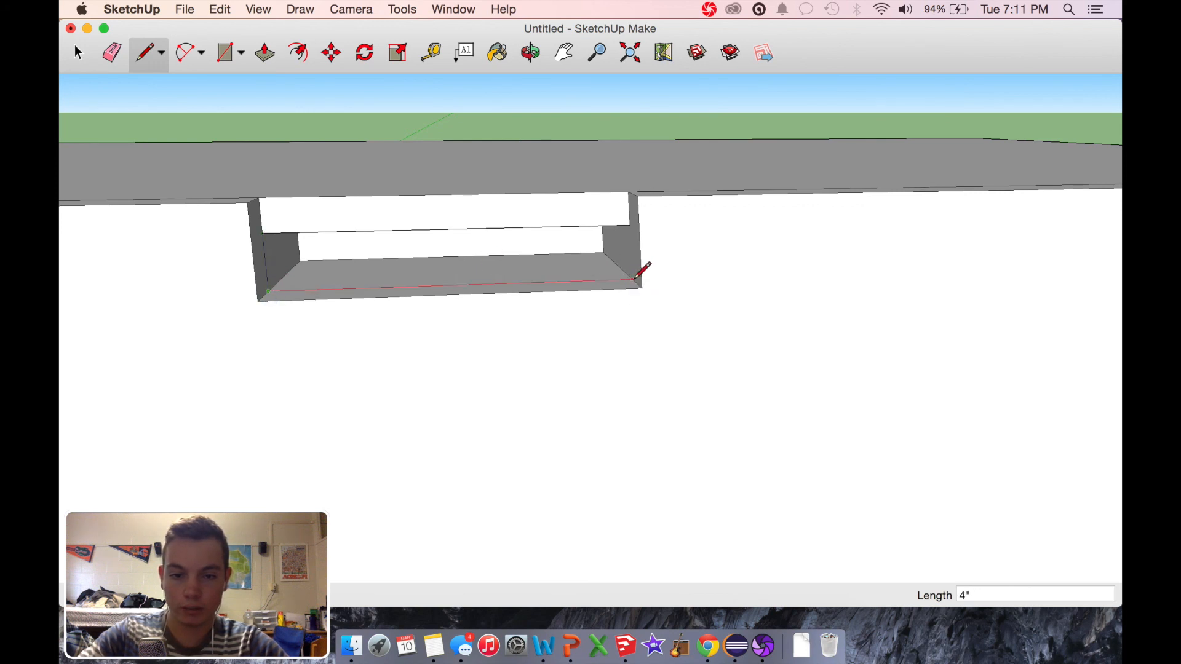
pyautogui.click(631, 227)
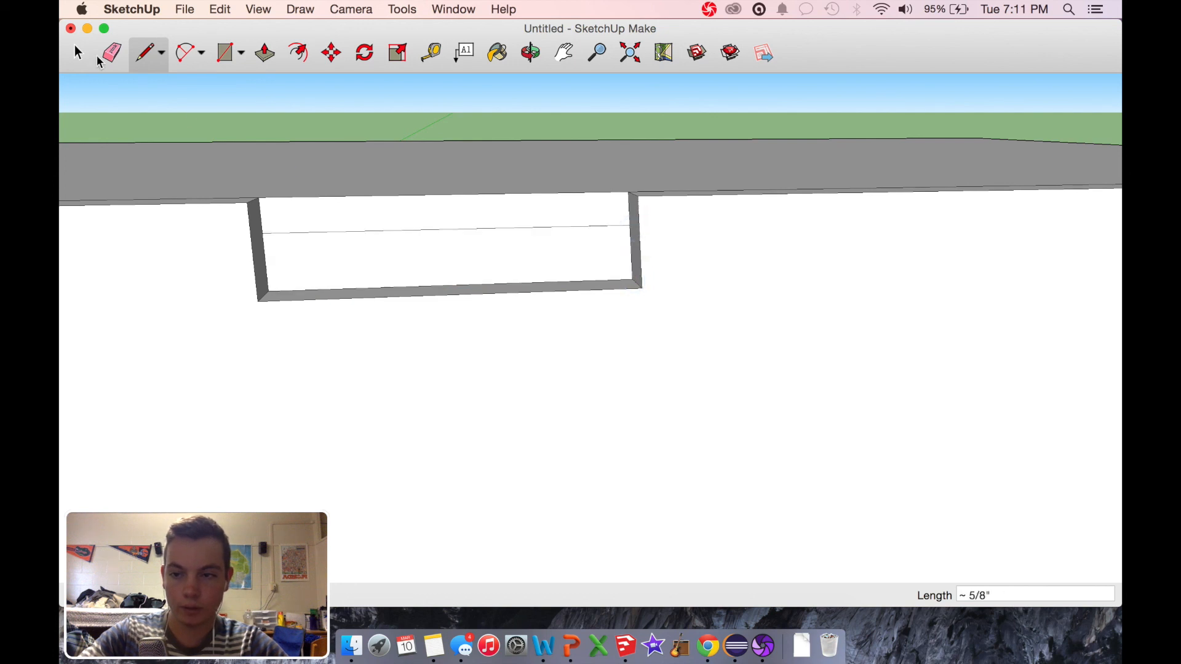
pyautogui.click(75, 53)
pyautogui.click(354, 261)
pyautogui.press('Delete')
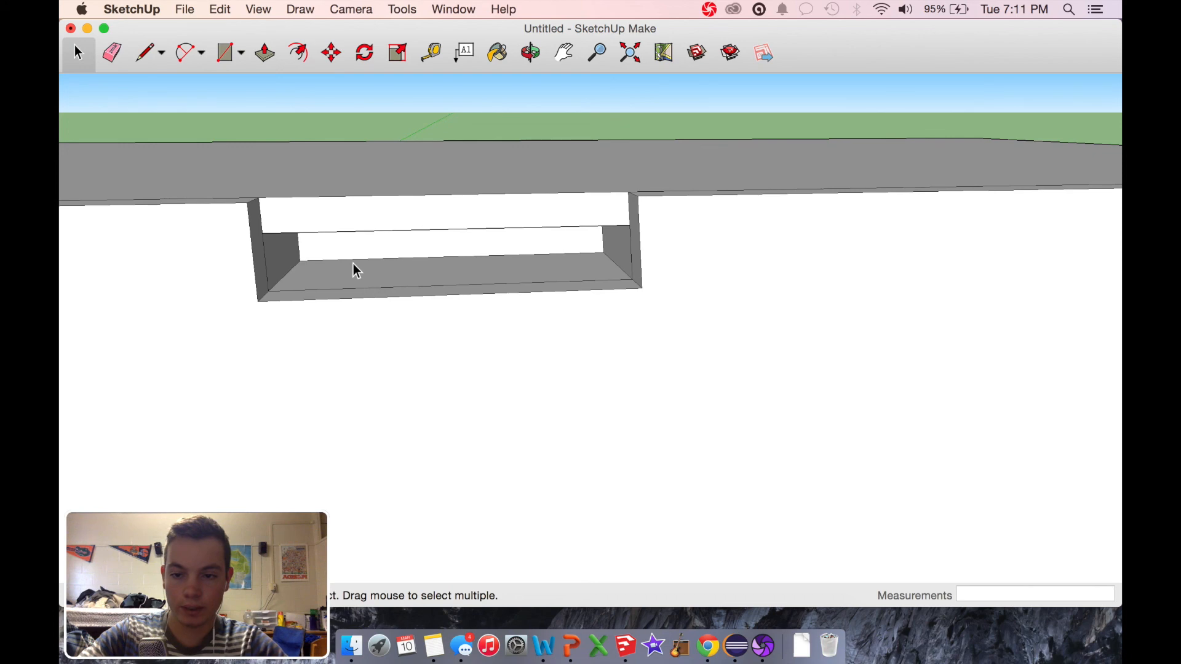
# Step: Push the finger pocket's side walls and floor outward, one side by about 1 3/4", and clear the leftover triangular face
pyautogui.click(264, 54)
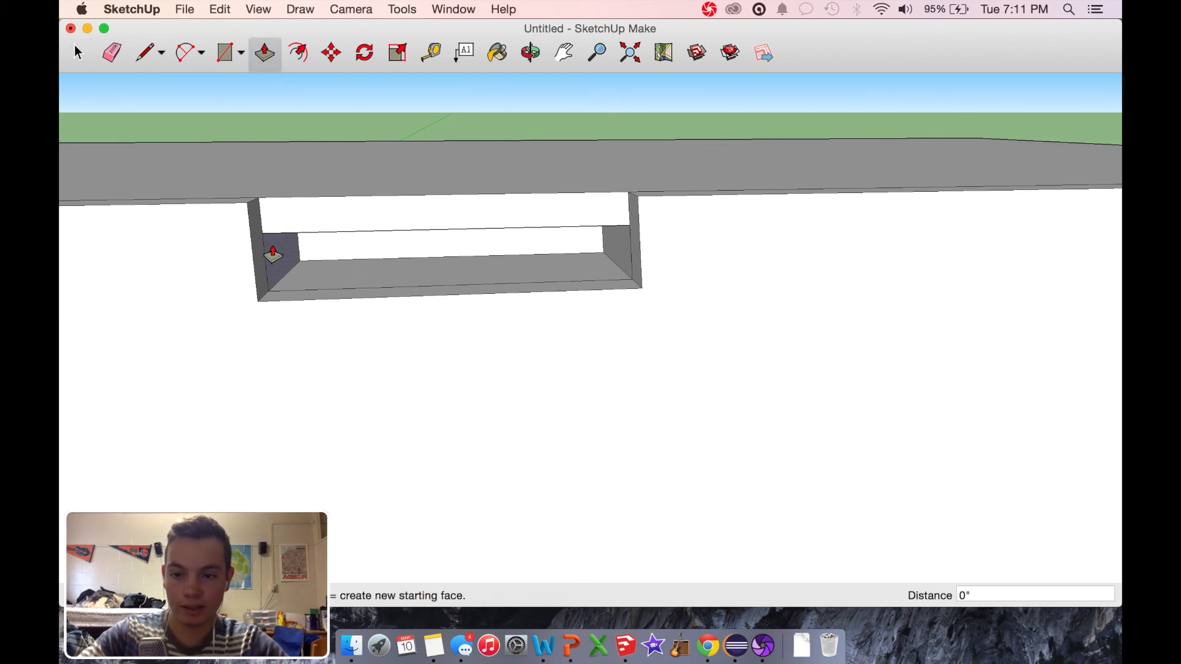
pyautogui.click(282, 269)
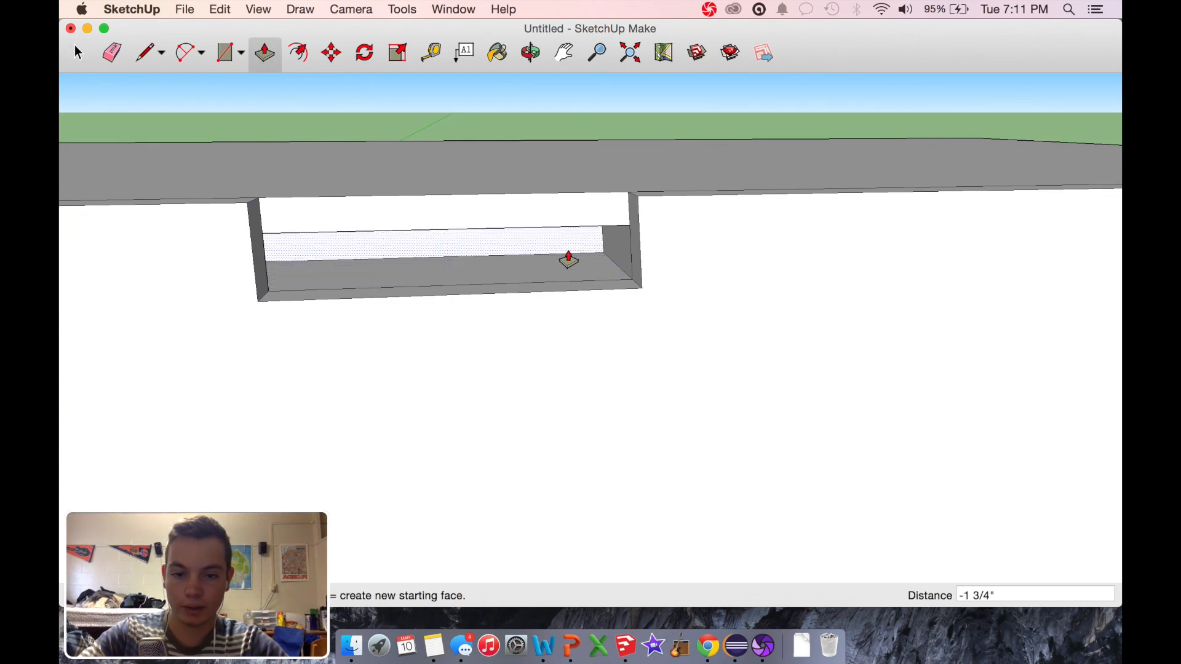
pyautogui.moveTo(627, 244); pyautogui.dragTo(827, 236)
pyautogui.moveTo(494, 277); pyautogui.dragTo(495, 365)
pyautogui.moveTo(608, 268); pyautogui.dragTo(741, 249)
pyautogui.moveTo(625, 263); pyautogui.dragTo(629, 301)
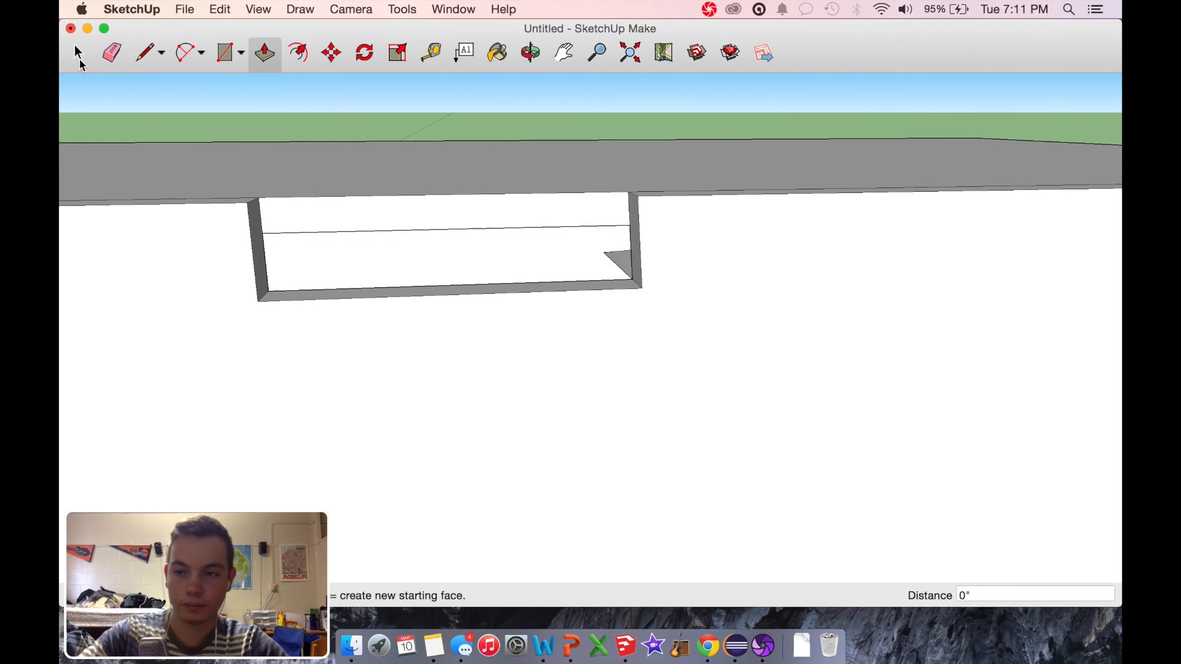
pyautogui.click(78, 53)
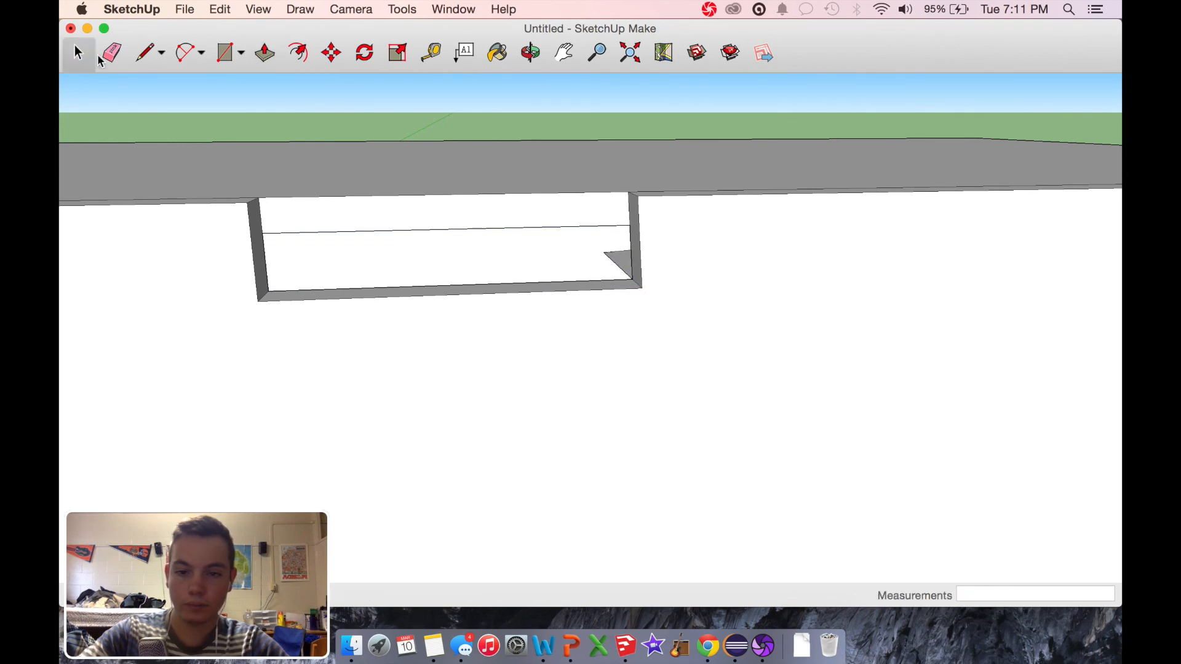
pyautogui.click(617, 264)
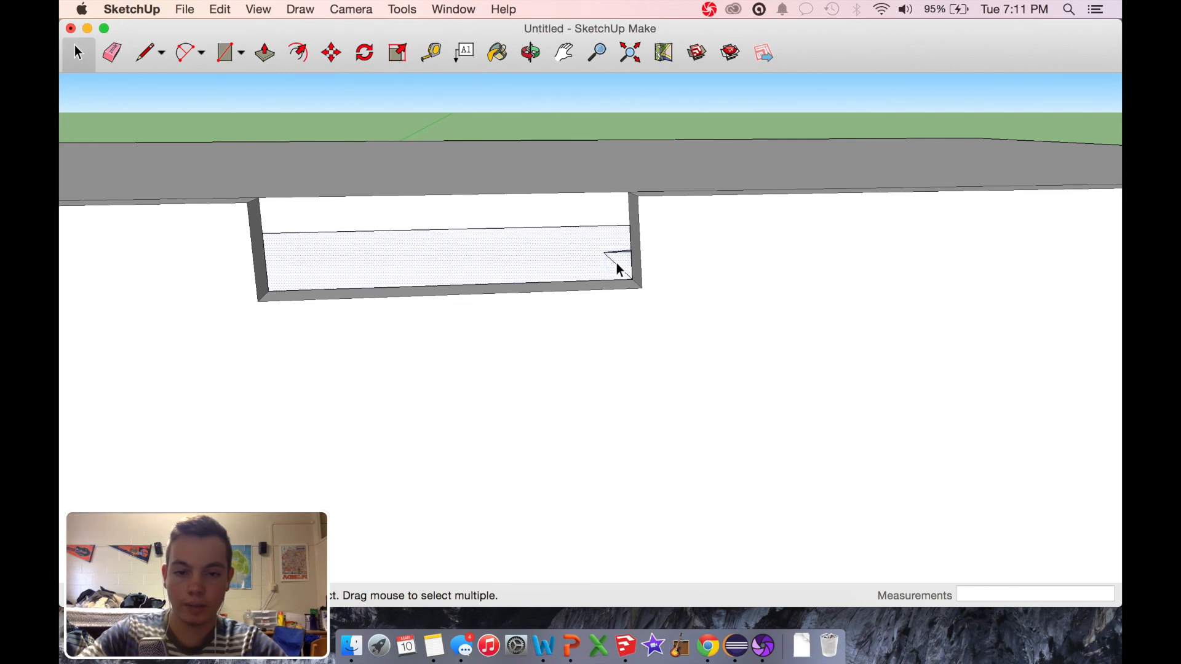
# Step: Examine the finished handle recess from above and the drawer fronts below it
pyautogui.click(535, 57)
pyautogui.moveTo(701, 375); pyautogui.dragTo(682, 534)
pyautogui.scroll(-10, 735, 493)
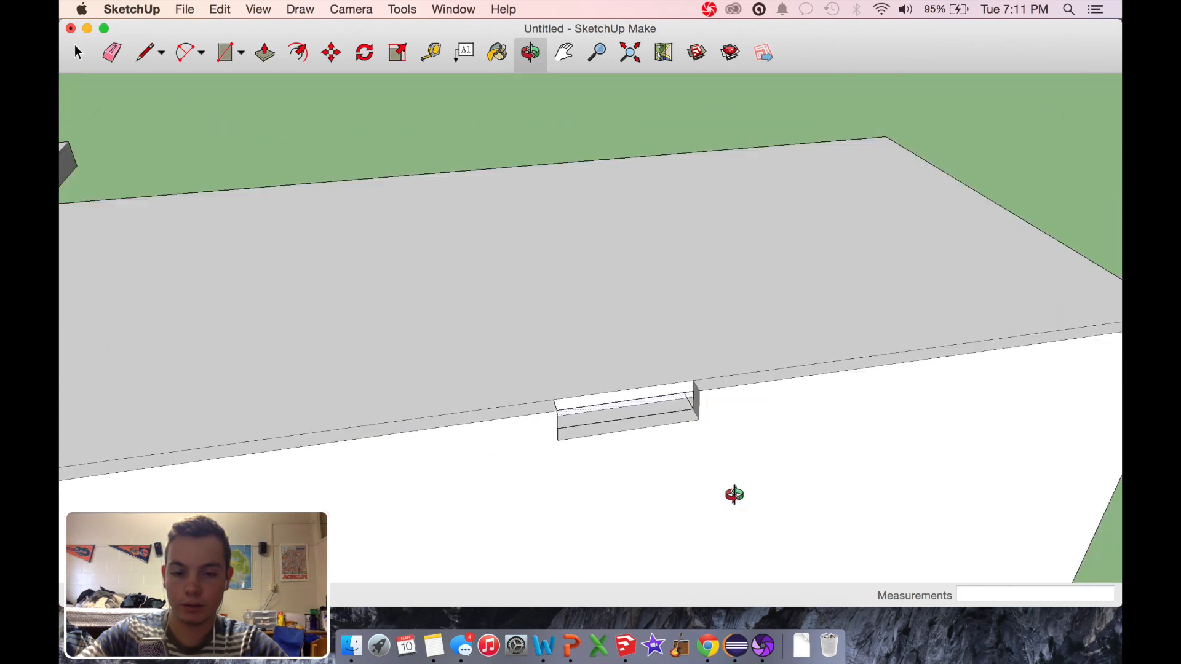
pyautogui.click(566, 56)
pyautogui.moveTo(575, 448); pyautogui.dragTo(408, 140)
pyautogui.moveTo(537, 527); pyautogui.dragTo(562, 518)
pyautogui.scroll(-5, 563, 518)
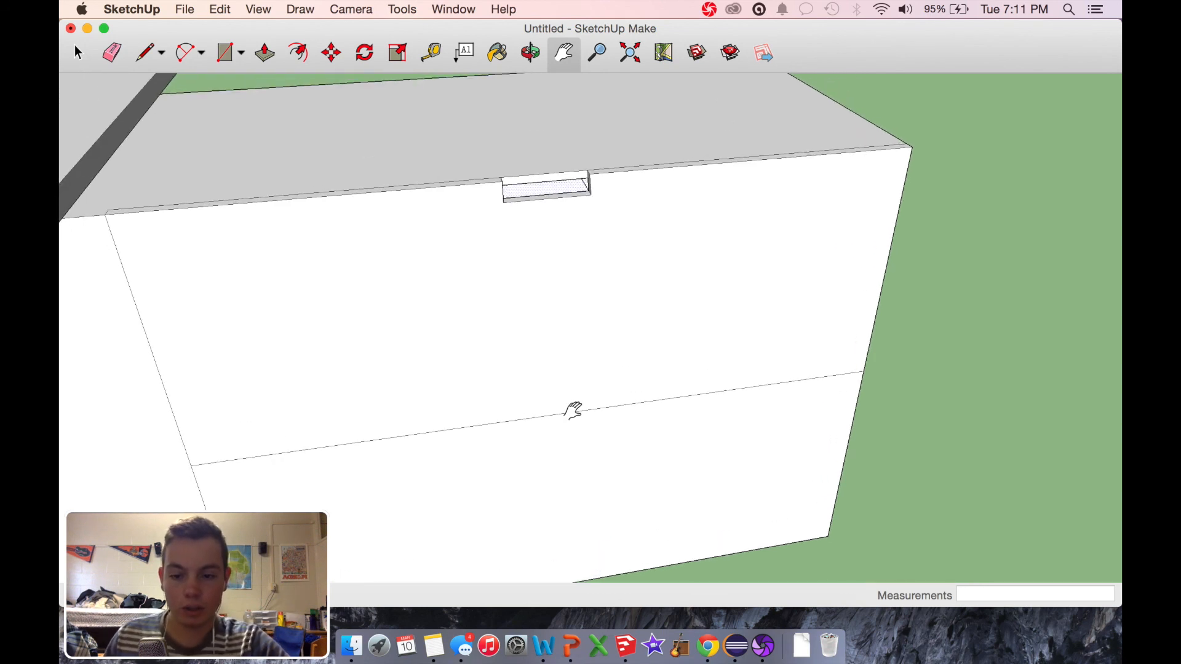
pyautogui.scroll(8, 572, 409)
pyautogui.scroll(-5, 572, 408)
pyautogui.scroll(3, 572, 409)
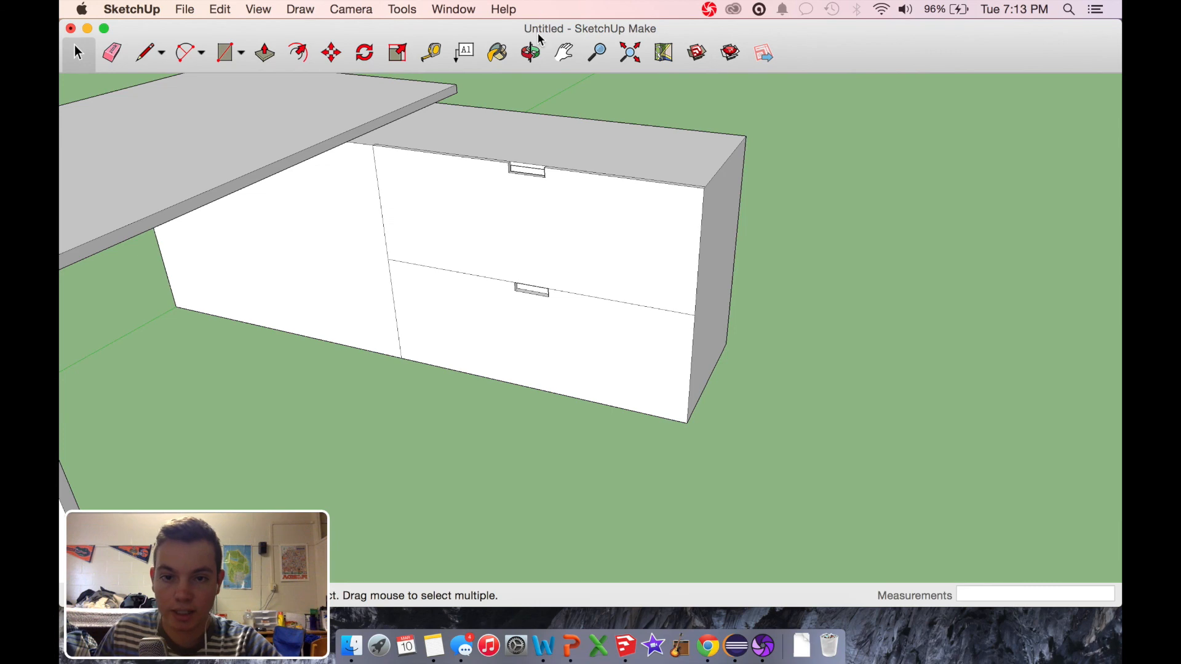
# Step: Start the Walk view in front of the desk with the eye height set to 5' 8"
pyautogui.click(532, 52)
pyautogui.moveTo(676, 247); pyautogui.dragTo(357, 231)
pyautogui.click(346, 9)
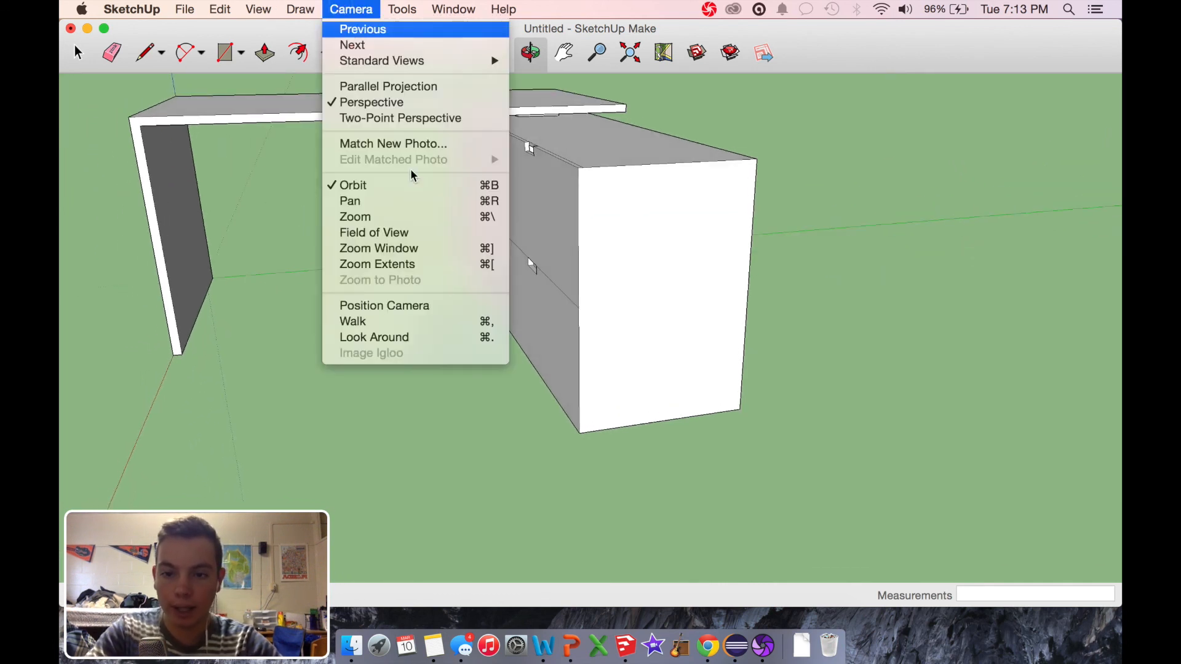
pyautogui.click(429, 321)
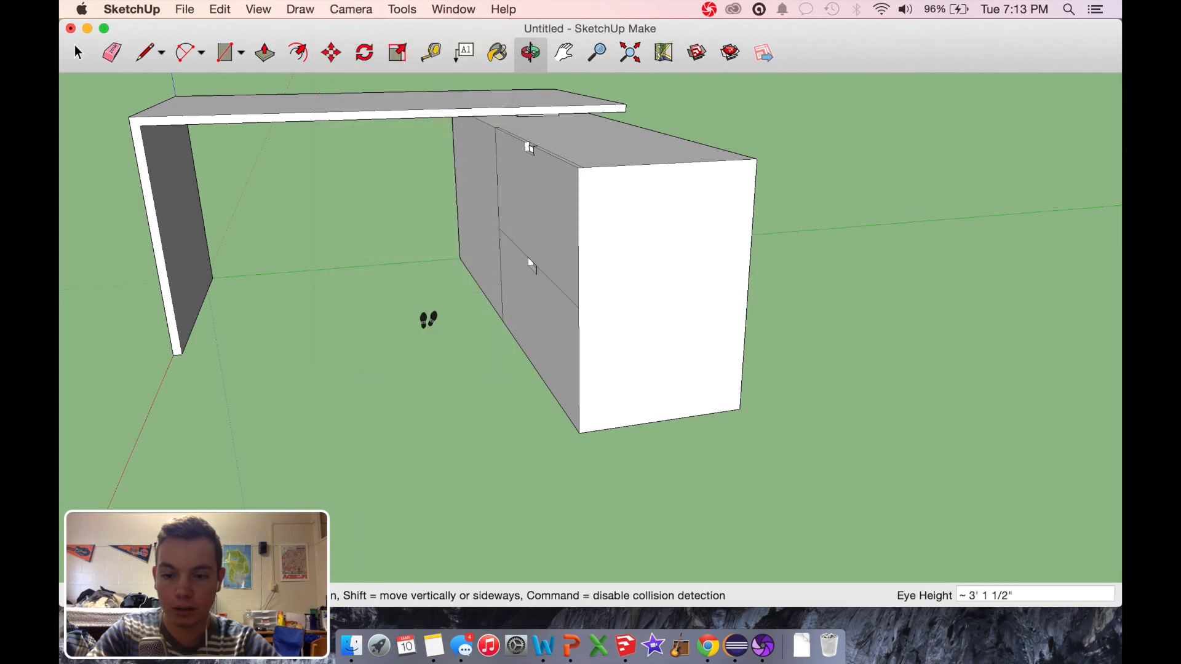
pyautogui.click(1009, 600)
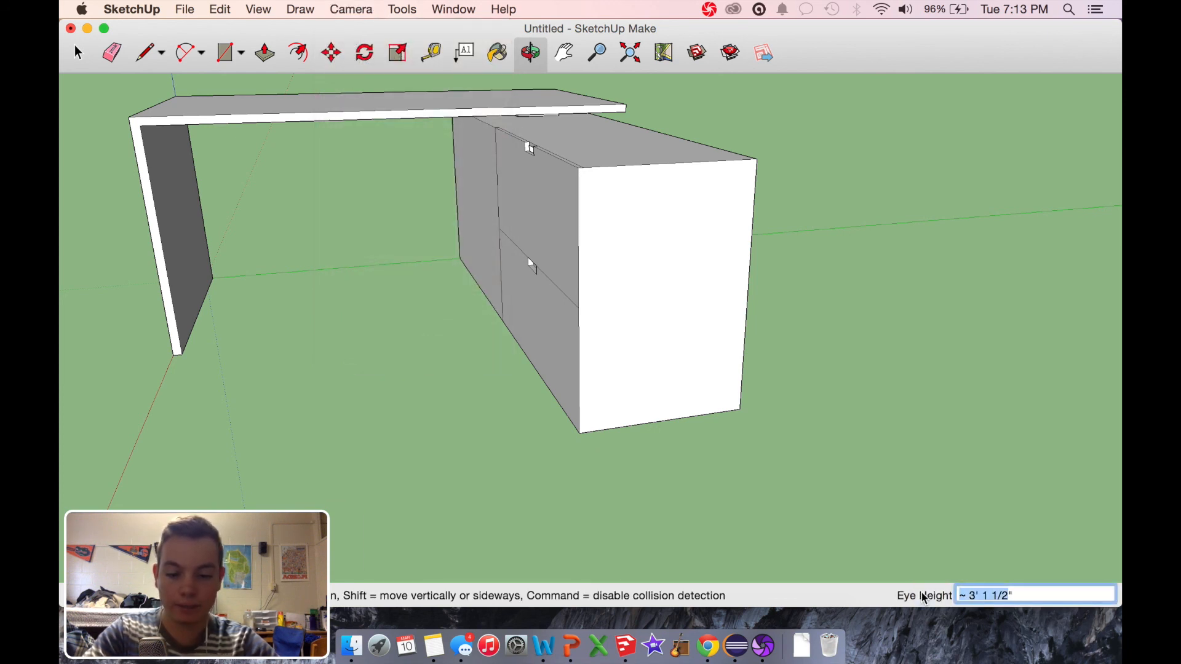
pyautogui.write('5')
pyautogui.write('\' 8"')
pyautogui.press('Left')
pyautogui.write('8')
pyautogui.press('Return')
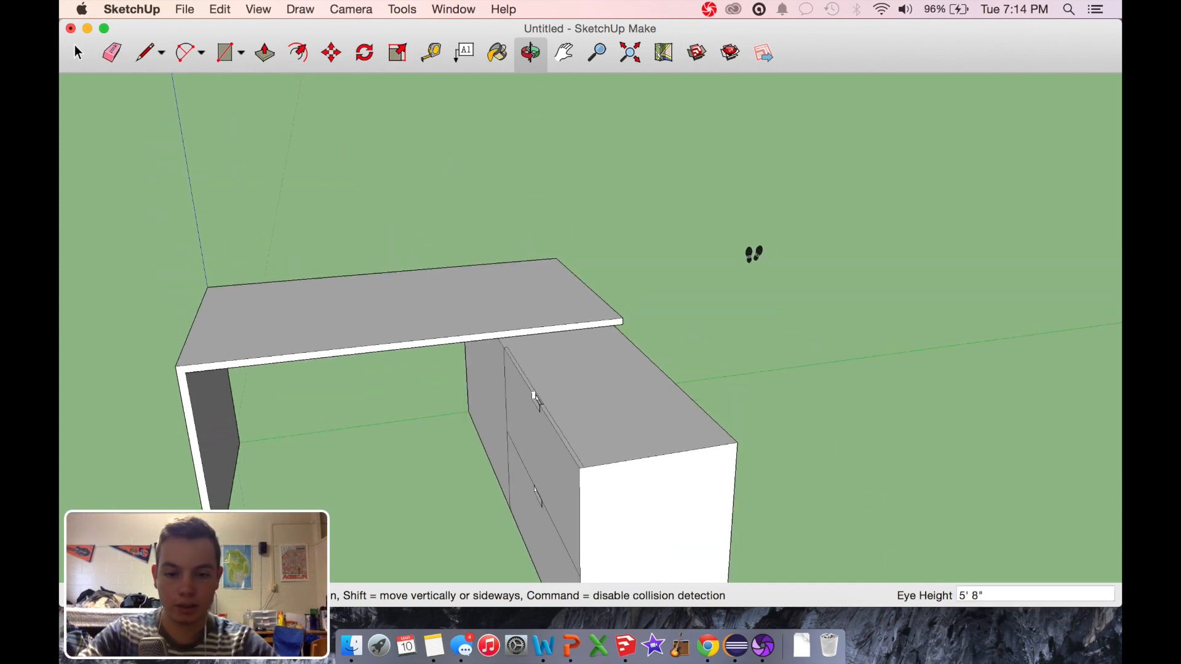
# Step: Walk around the front of the desk and cabinet to view them from standing height
pyautogui.moveTo(618, 474)
pyautogui.mouseDown()
pyautogui.moveTo(754, 435)
pyautogui.moveTo(335, 419)
pyautogui.moveTo(217, 394)
pyautogui.mouseUp()
pyautogui.moveTo(859, 436)
pyautogui.mouseDown()
pyautogui.moveTo(766, 437)
pyautogui.moveTo(625, 311)
pyautogui.moveTo(688, 232)
pyautogui.moveTo(999, 524)
pyautogui.moveTo(1107, 459)
pyautogui.moveTo(1114, 482)
pyautogui.mouseUp()
pyautogui.moveTo(970, 520)
pyautogui.mouseDown()
pyautogui.moveTo(1118, 434)
pyautogui.moveTo(1046, 425)
pyautogui.moveTo(1062, 343)
pyautogui.moveTo(1095, 292)
pyautogui.moveTo(757, 337)
pyautogui.mouseUp()
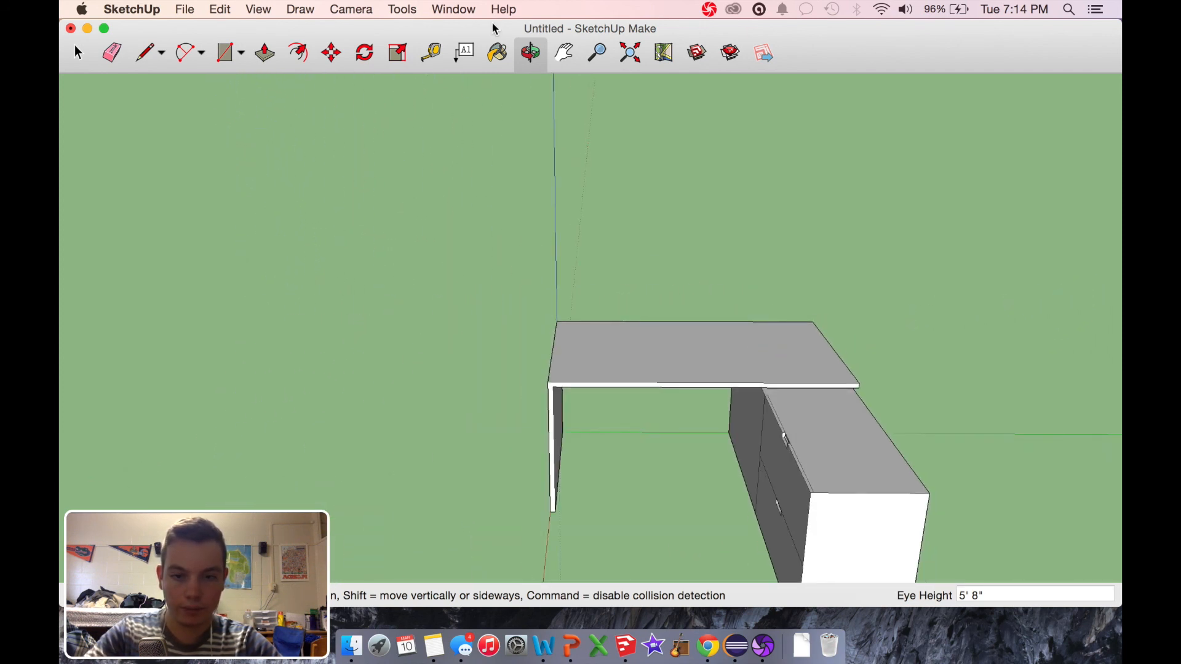
pyautogui.click(79, 54)
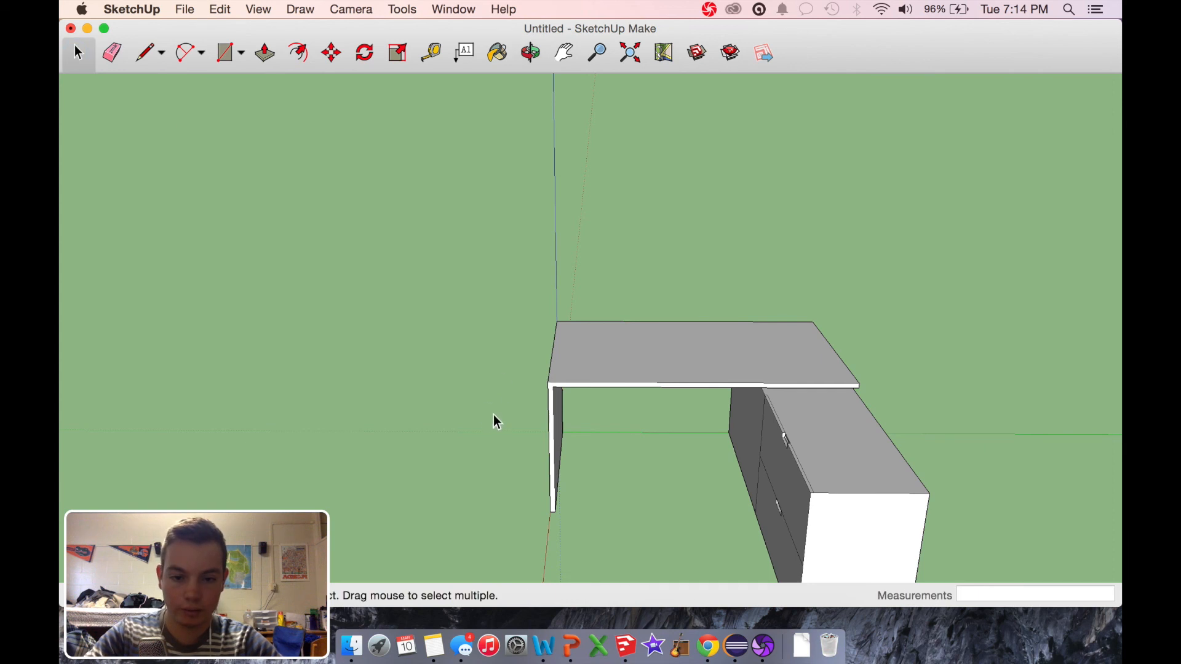
# Step: Draw a rectangle about 2' 6 3/16" by 1 5/16" along the bottom of the end panel's inner face
pyautogui.scroll(5, 705, 422)
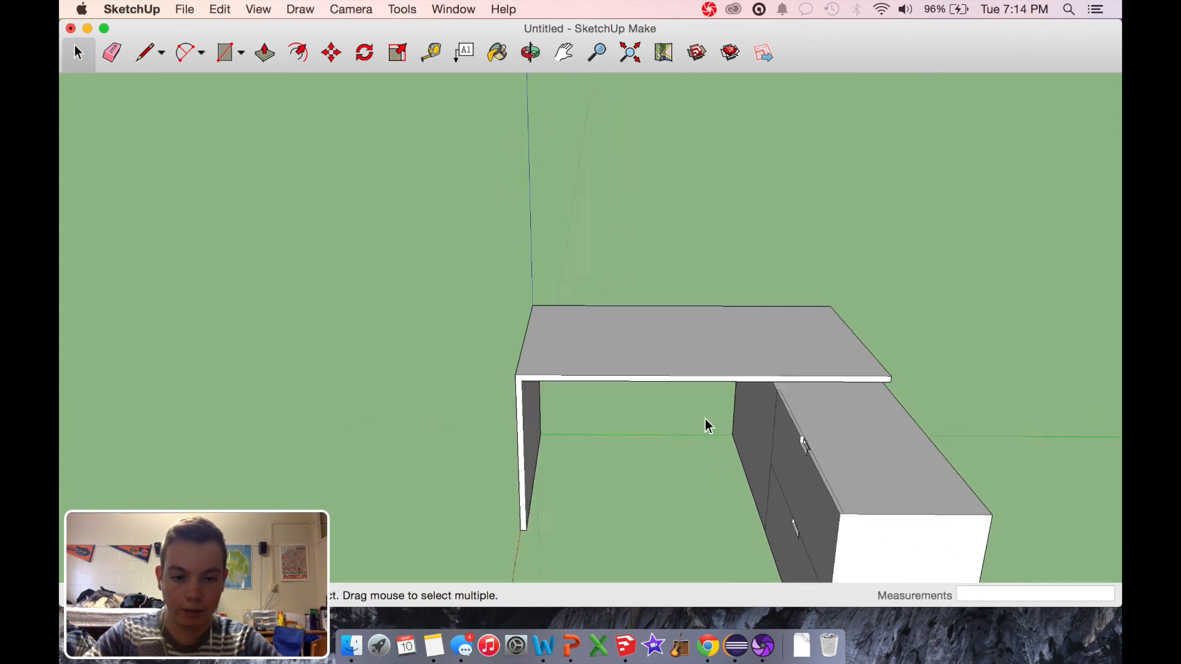
pyautogui.click(530, 53)
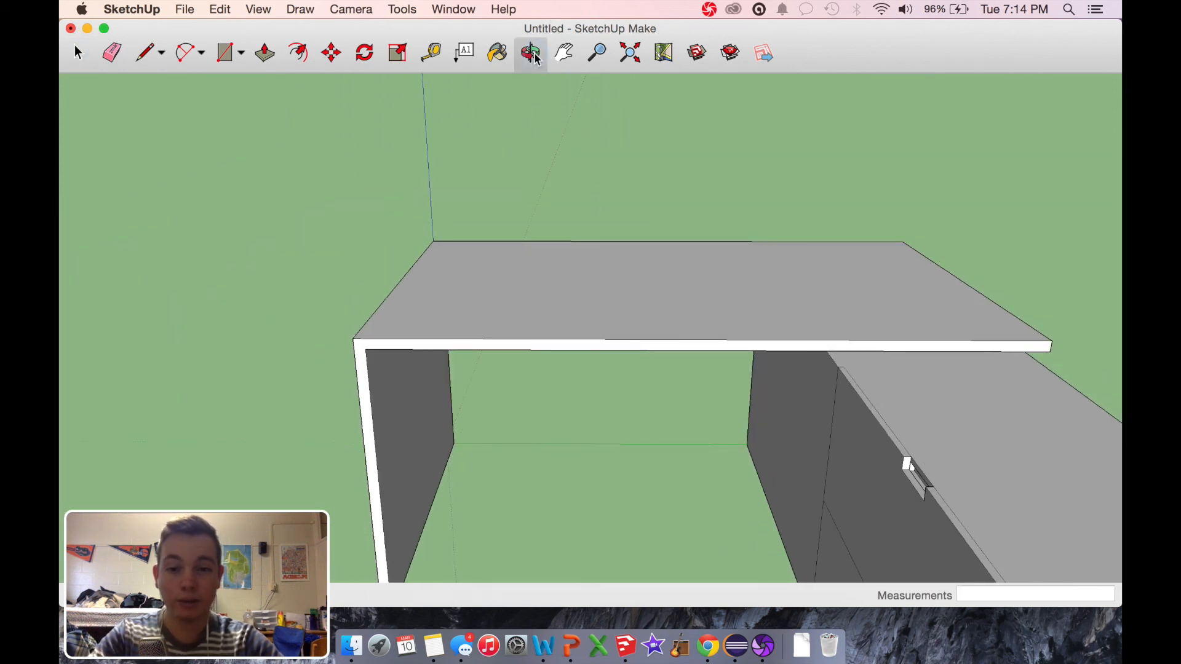
pyautogui.moveTo(585, 422); pyautogui.dragTo(546, 415)
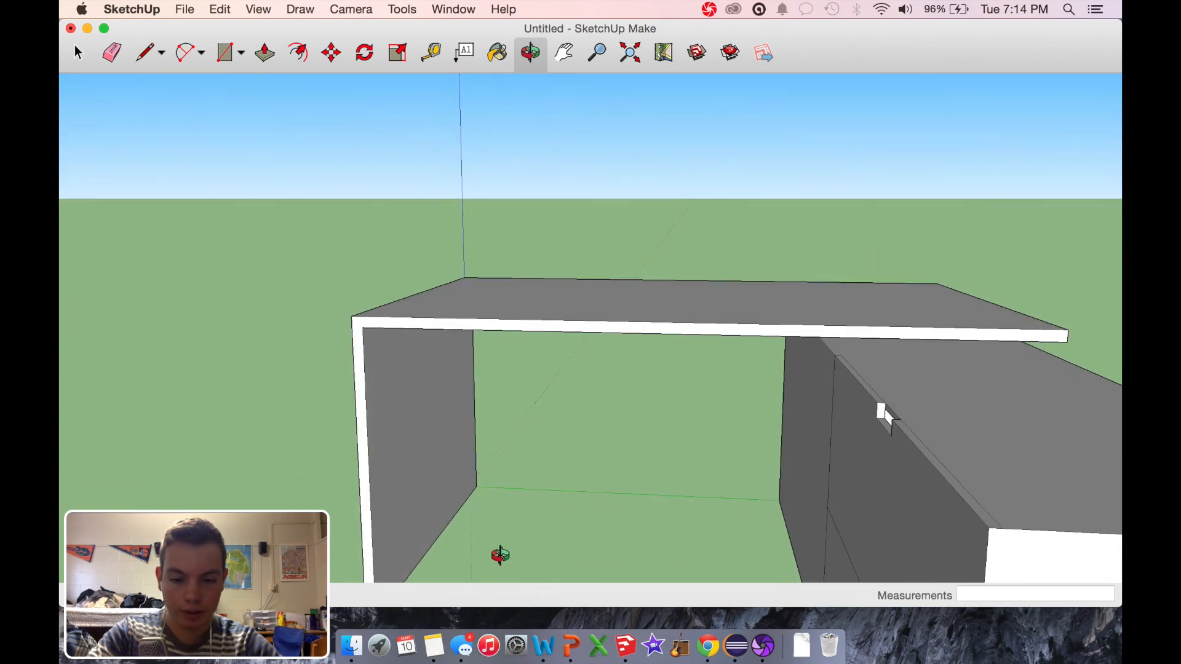
pyautogui.scroll(5, 501, 555)
pyautogui.scroll(-3, 501, 555)
pyautogui.scroll(3, 500, 555)
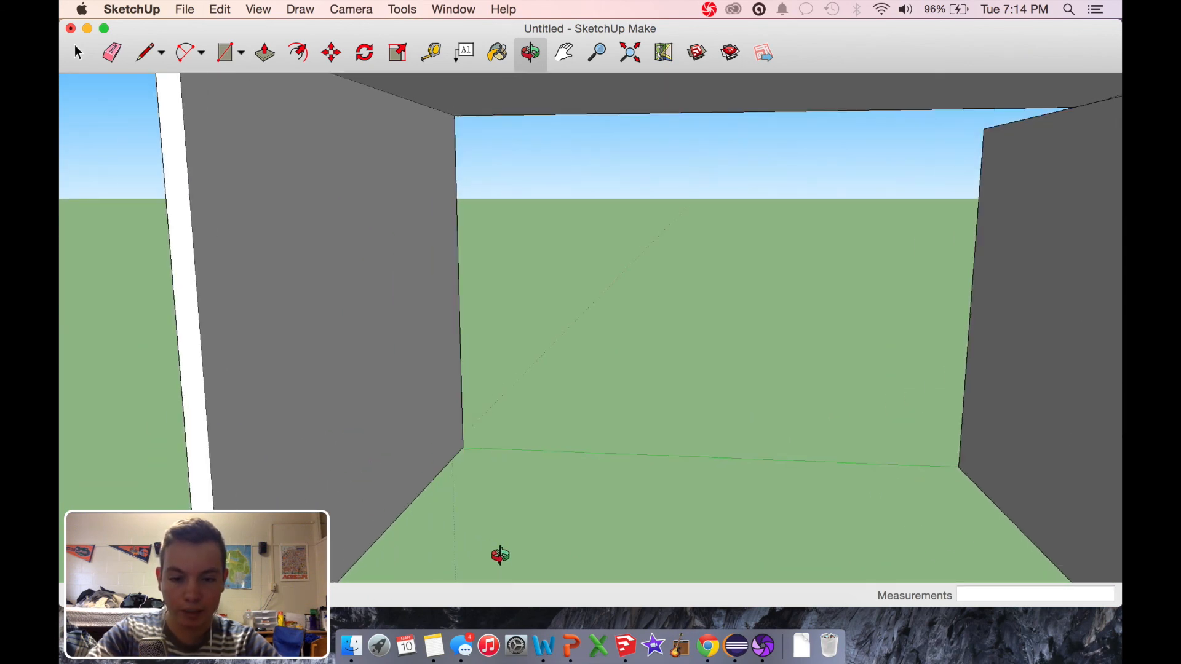
pyautogui.moveTo(665, 498); pyautogui.dragTo(622, 483)
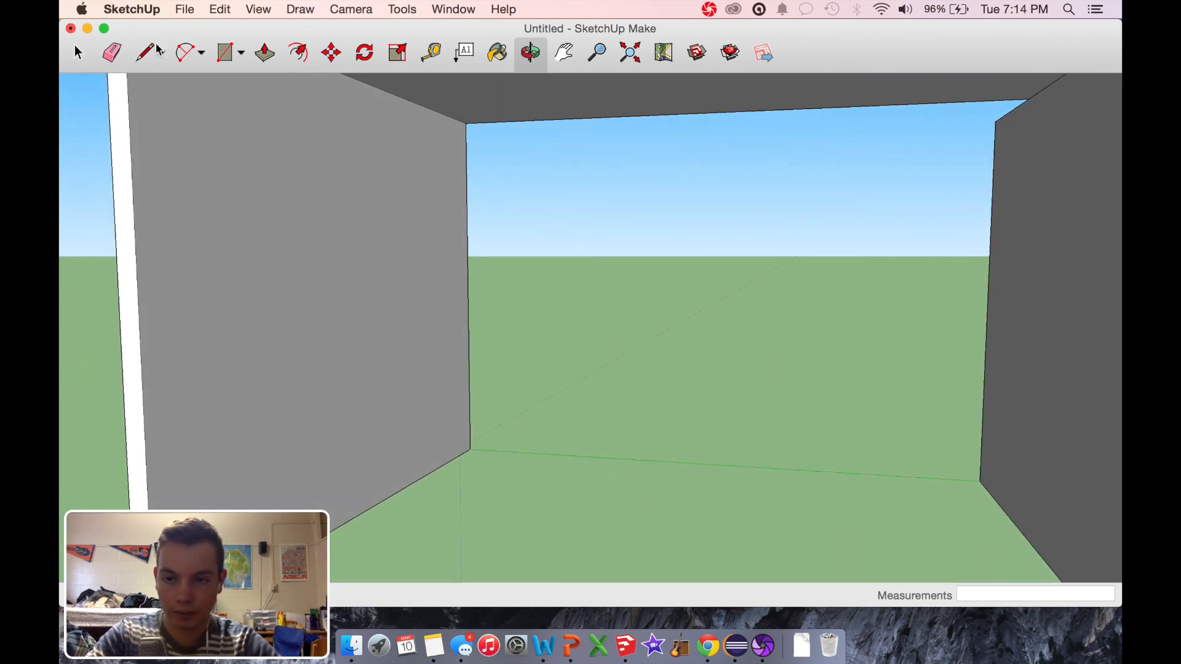
pyautogui.click(229, 54)
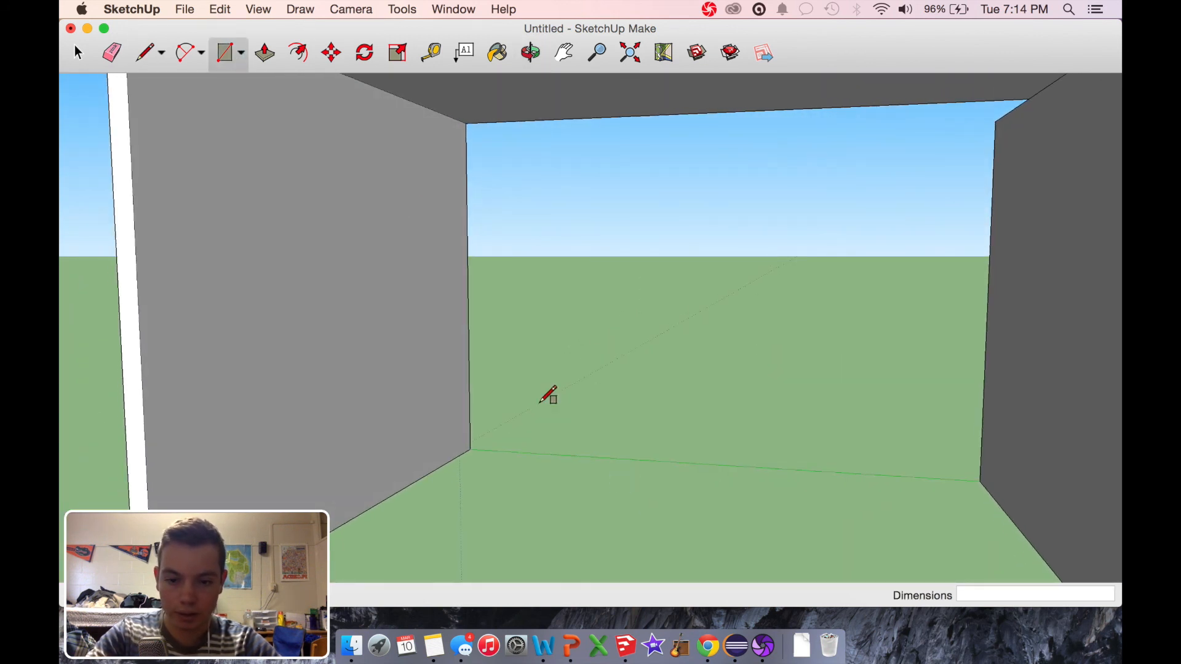
pyautogui.click(471, 449)
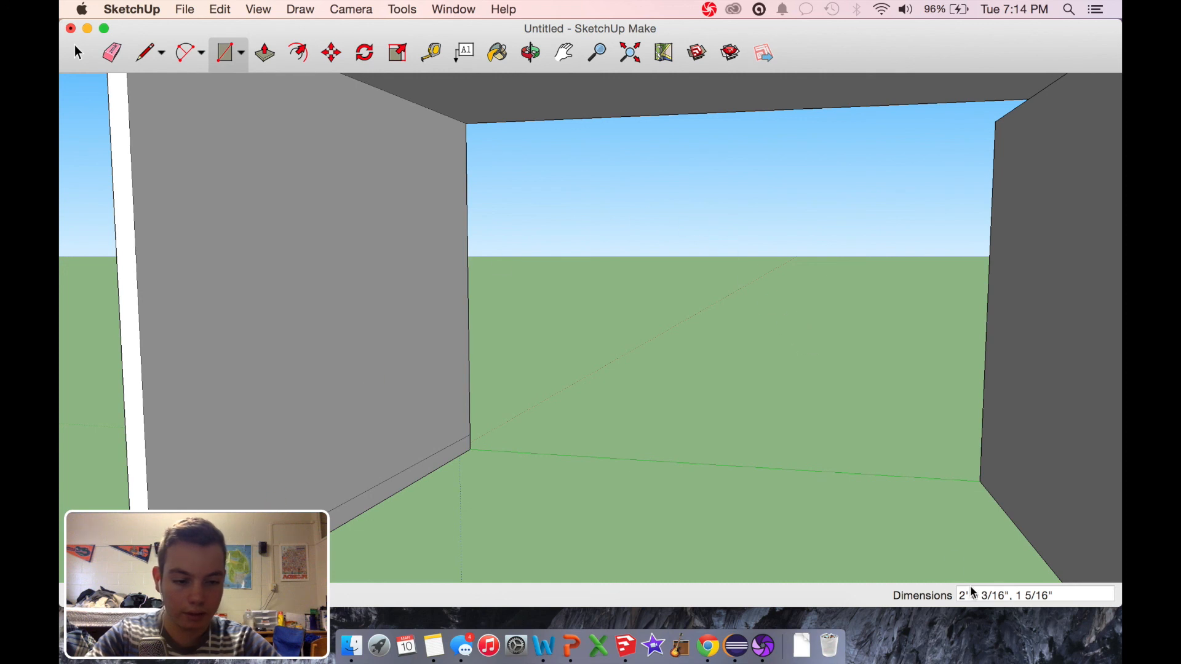
# Step: Set the rectangle on the end panel to 2' 6" by 1" and pull it out 1' to form a low shelf
pyautogui.moveTo(970, 598); pyautogui.dragTo(1002, 592)
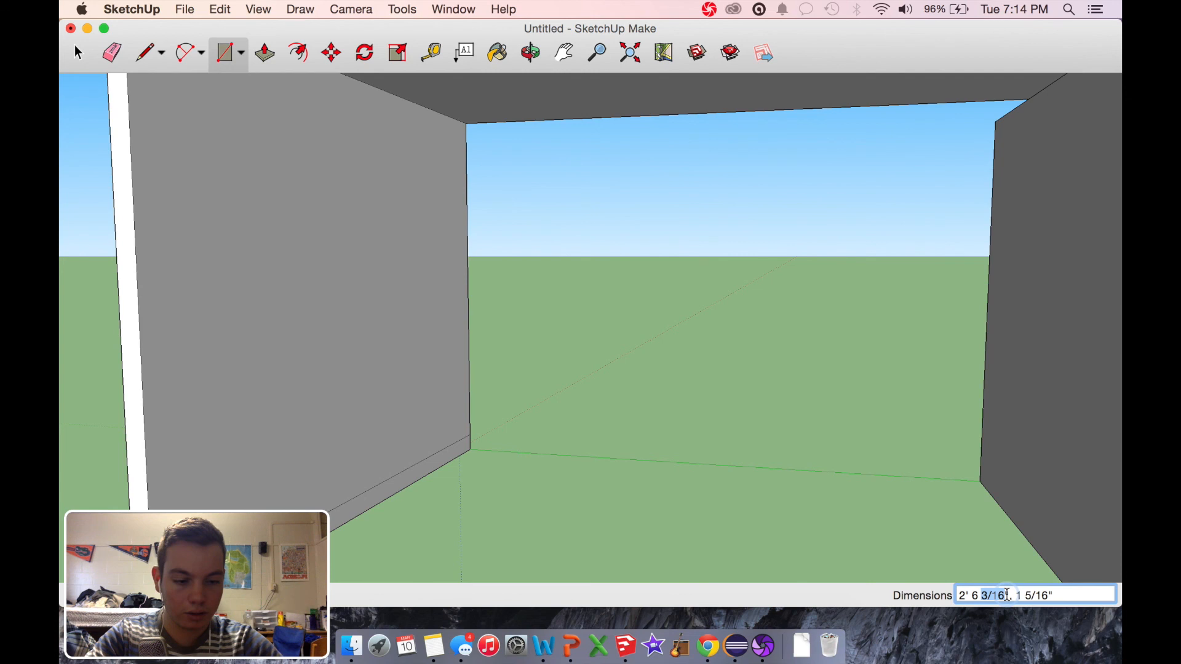
pyautogui.press('BackSpace')
pyautogui.press('BackSpace')
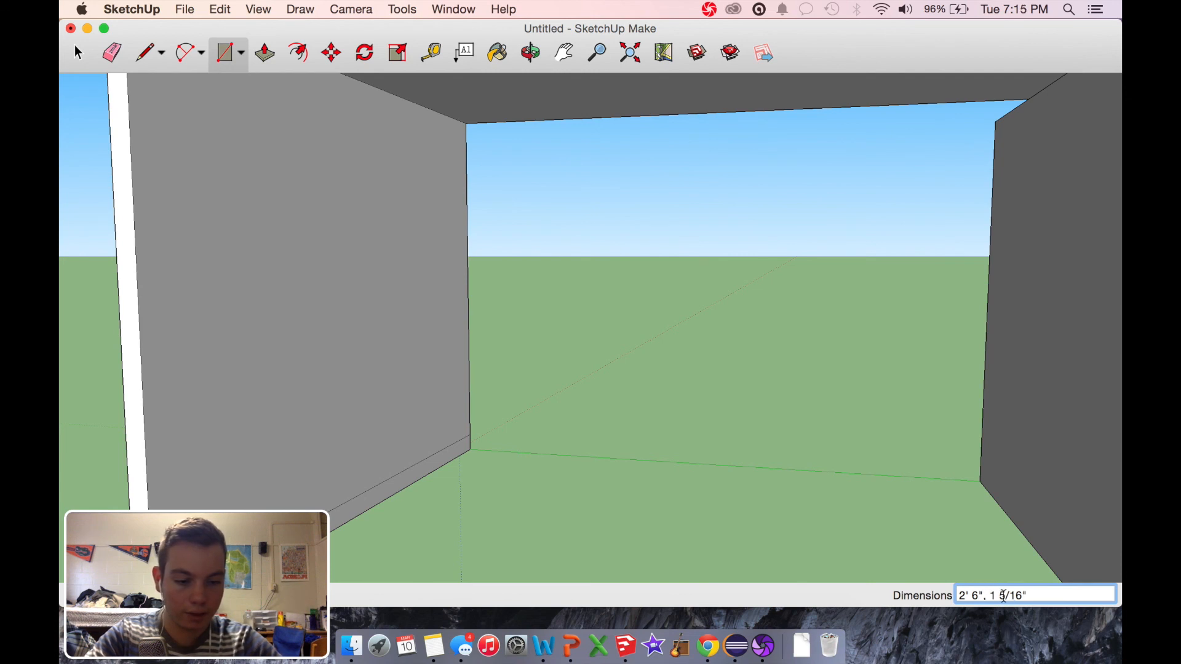
pyautogui.moveTo(997, 594); pyautogui.dragTo(1041, 594)
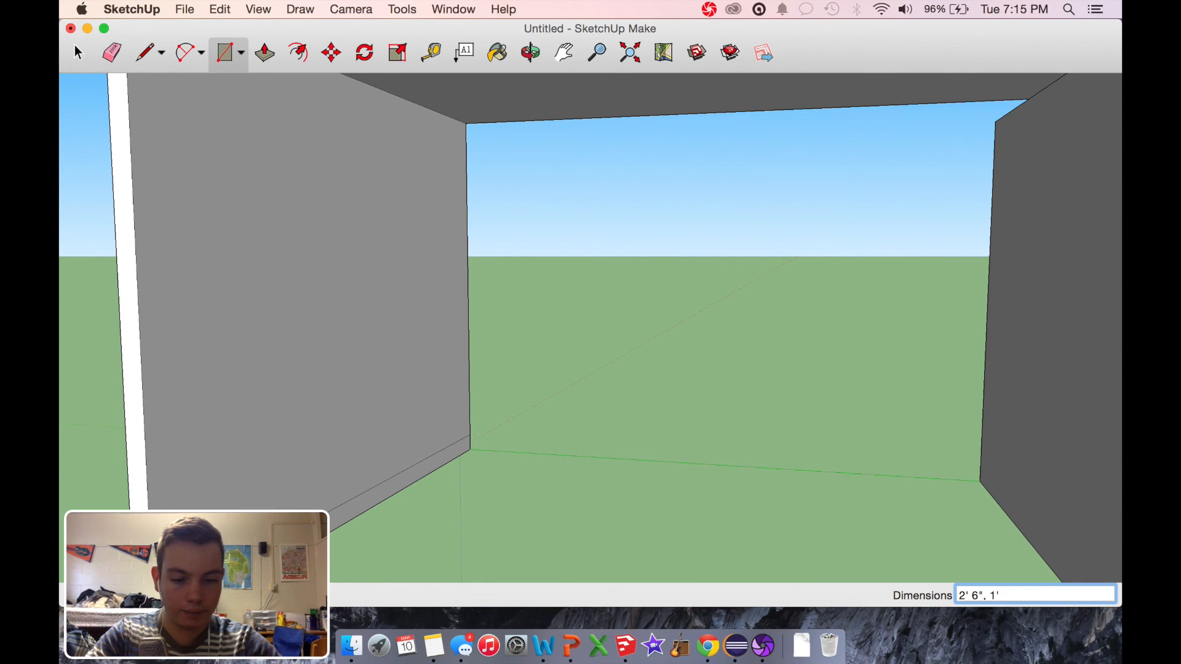
pyautogui.write("'")
pyautogui.press('Return')
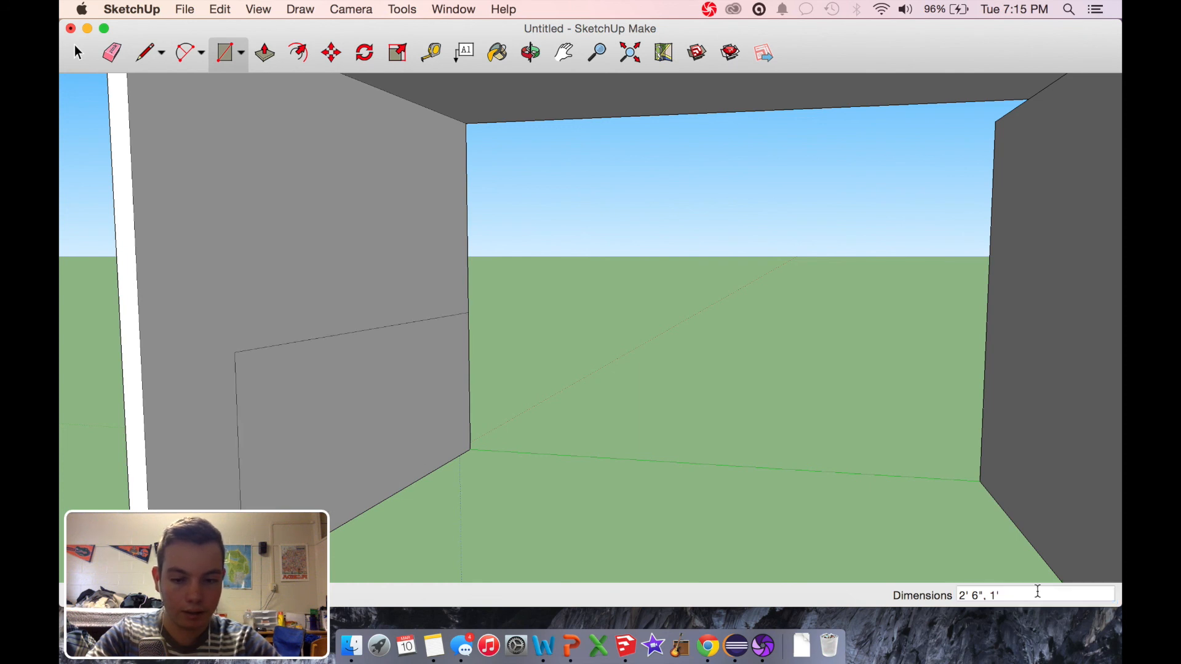
pyautogui.click(1005, 593)
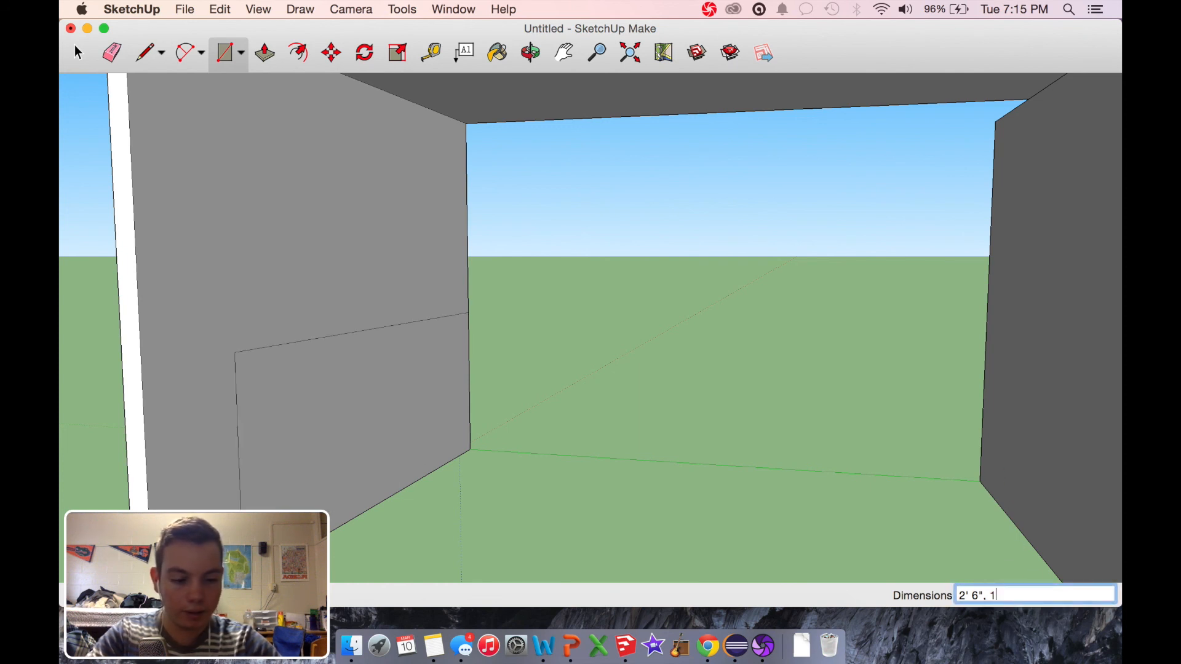
pyautogui.press('Return')
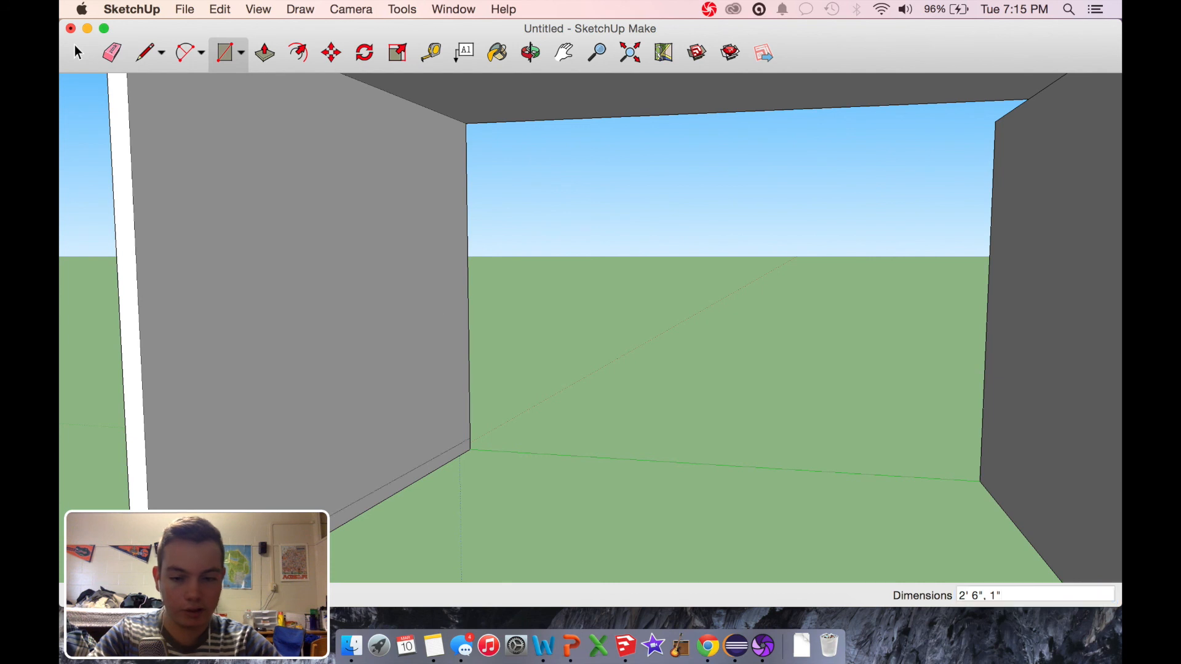
pyautogui.click(265, 53)
pyautogui.click(422, 477)
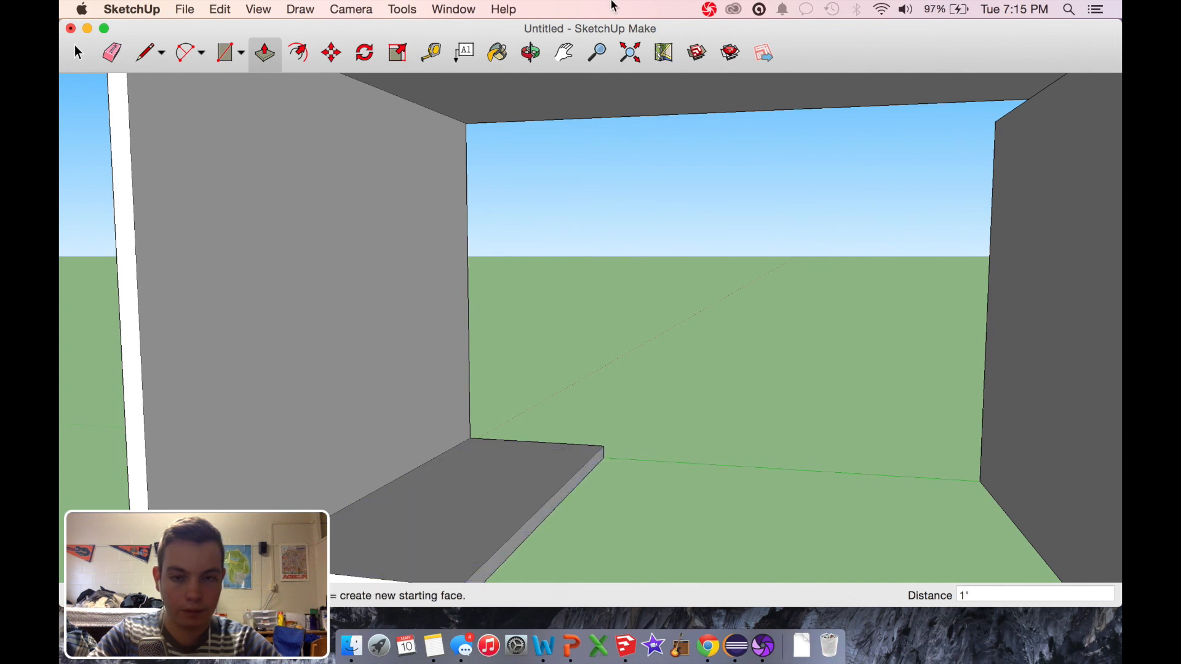
# Step: Mark the tabletop's rear top edge with a line 1' 9" from the end-panel corner and a 1" line back from its end
pyautogui.click(531, 52)
pyautogui.moveTo(646, 320); pyautogui.dragTo(1009, 388)
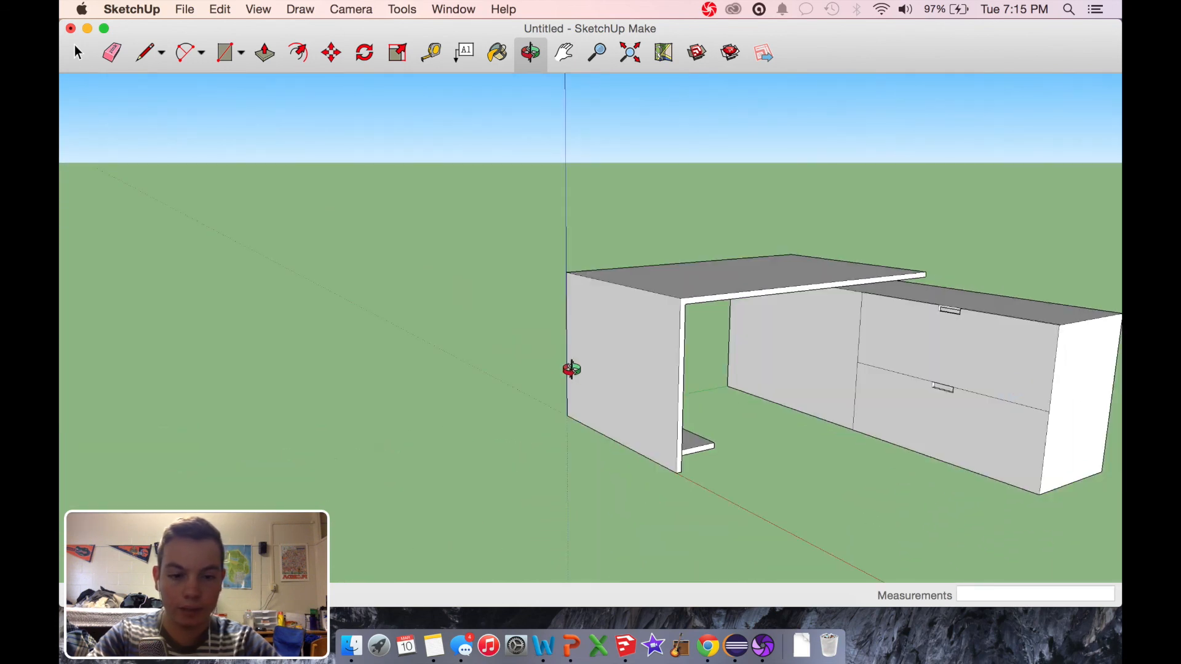
pyautogui.moveTo(582, 366); pyautogui.dragTo(923, 377)
pyautogui.moveTo(324, 338); pyautogui.dragTo(802, 503)
pyautogui.scroll(5, 646, 316)
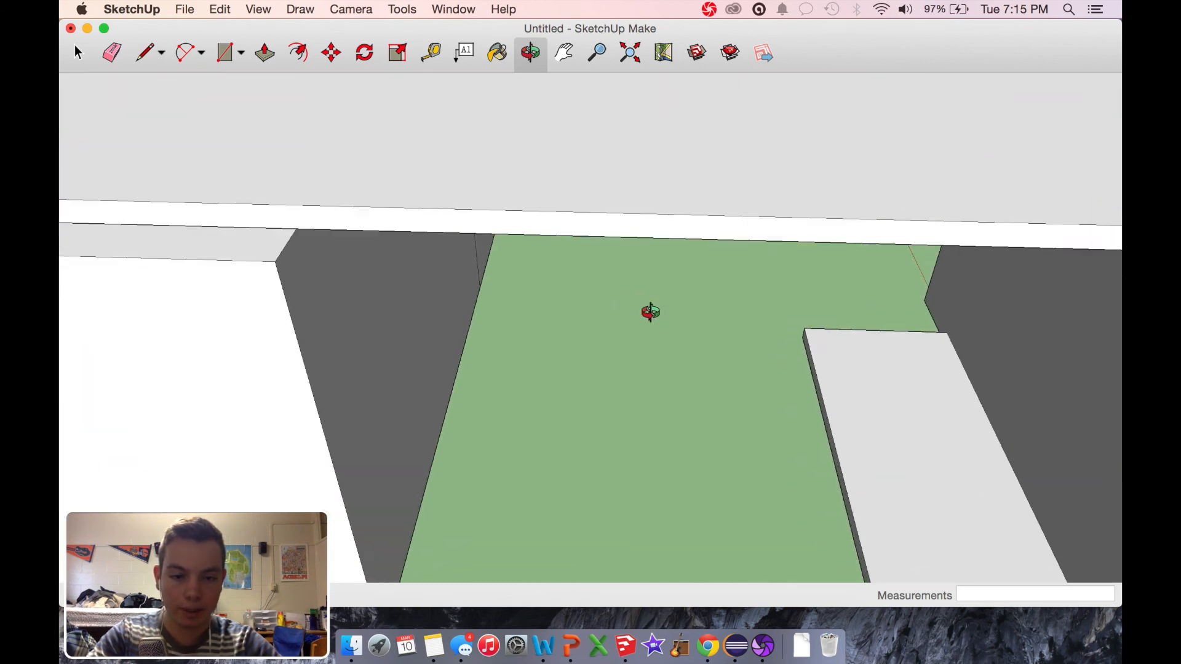
pyautogui.scroll(-3, 651, 311)
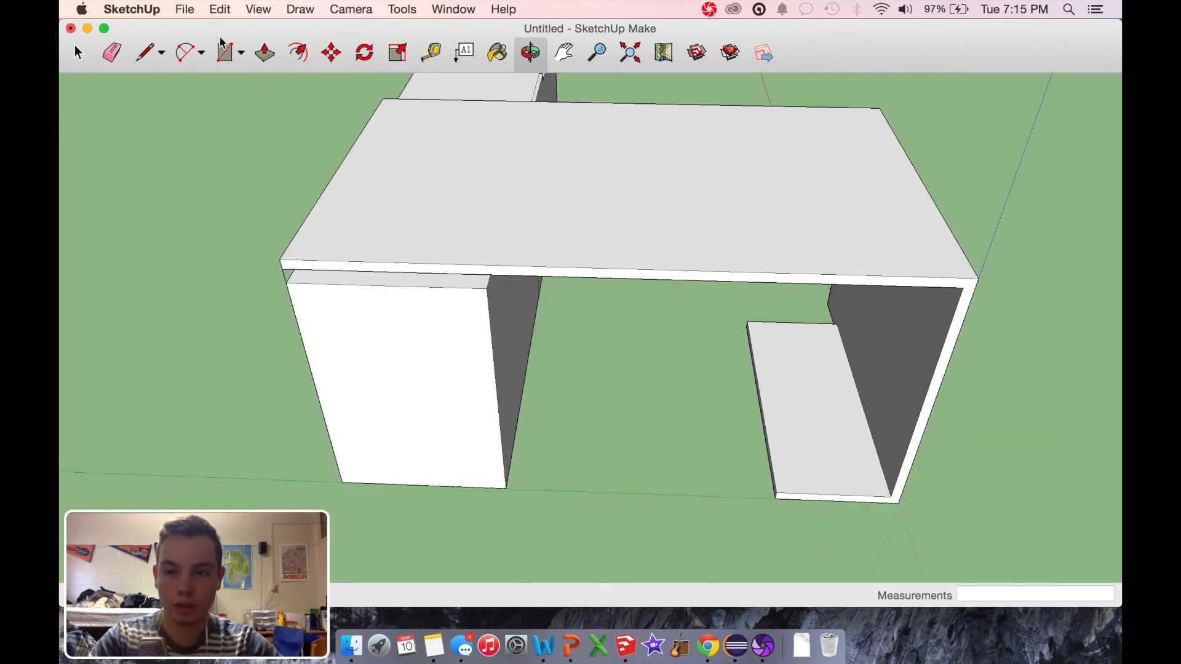
pyautogui.click(144, 58)
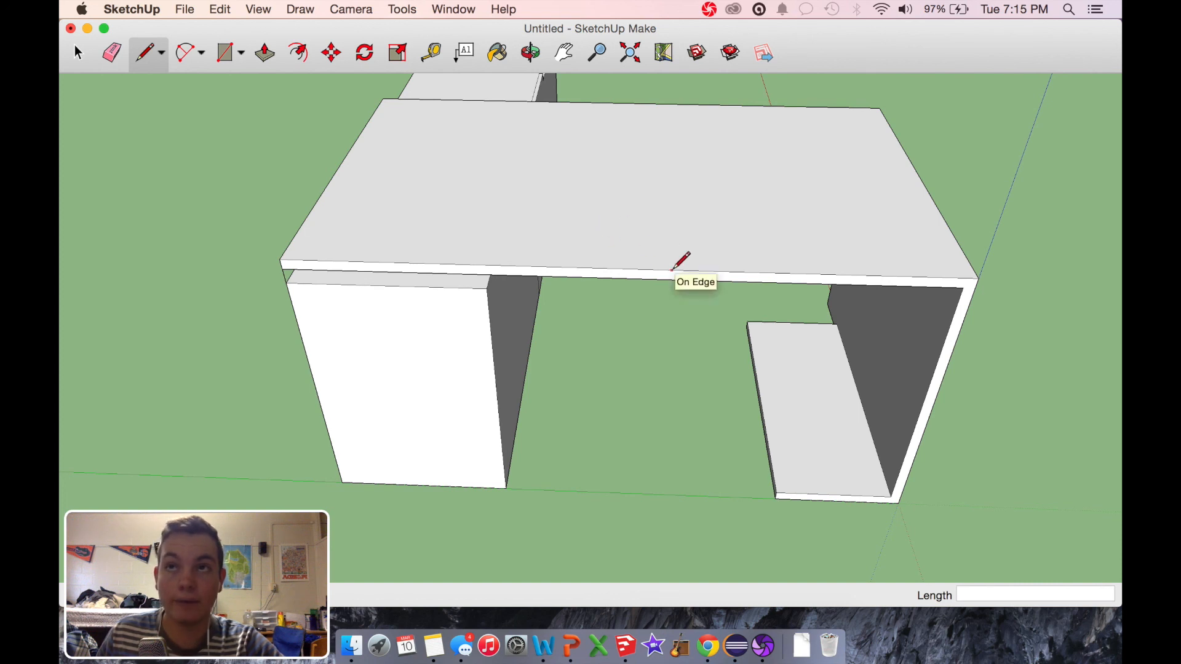
pyautogui.click(980, 278)
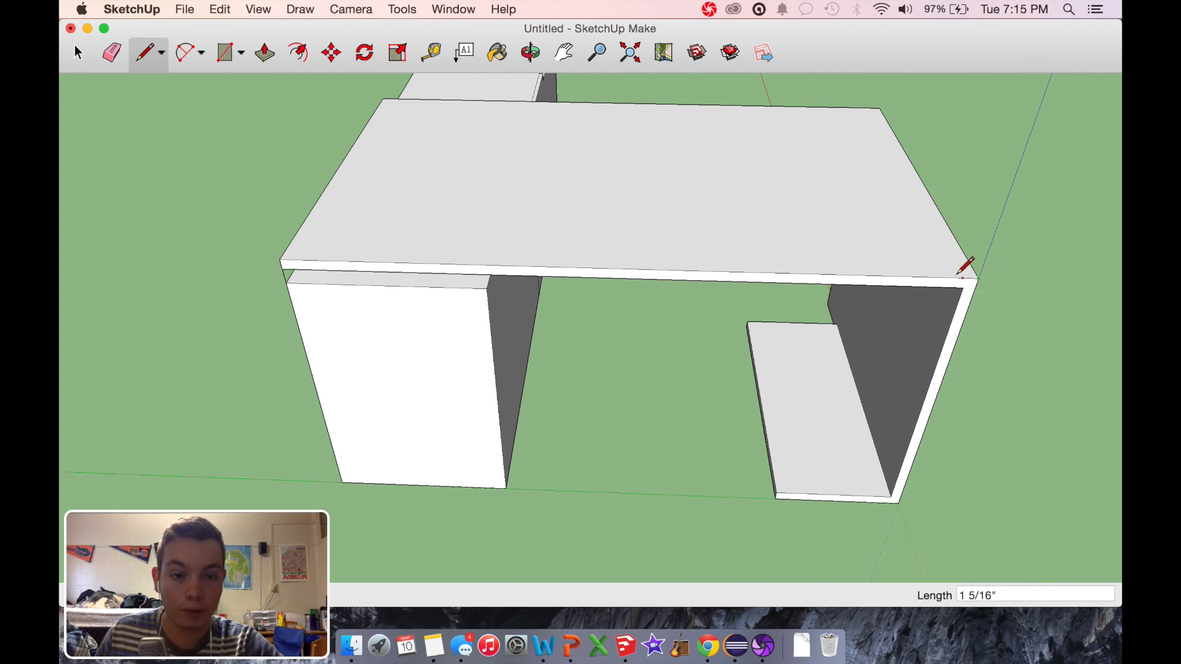
pyautogui.click(730, 271)
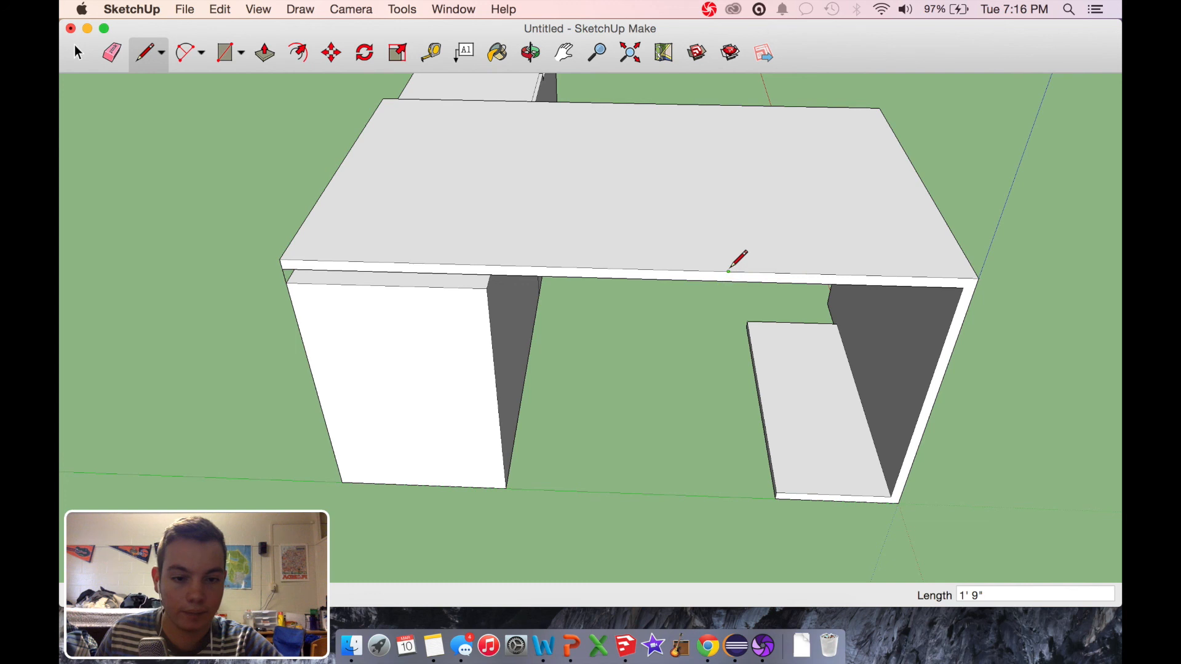
pyautogui.click(729, 271)
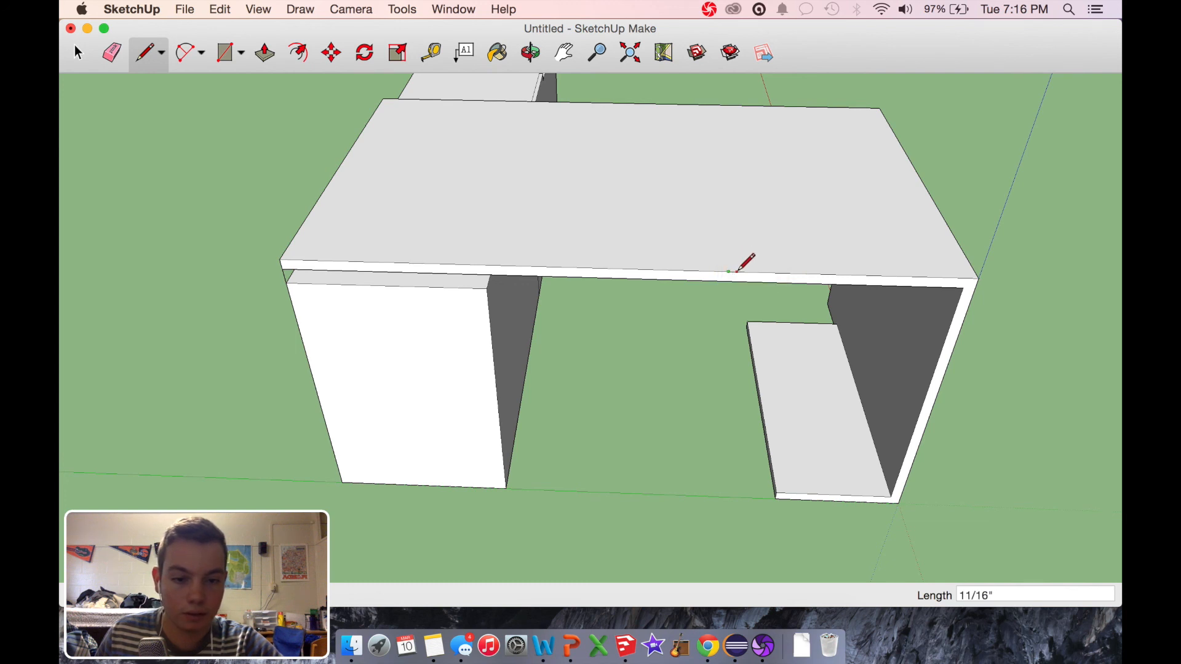
pyautogui.scroll(6, 737, 271)
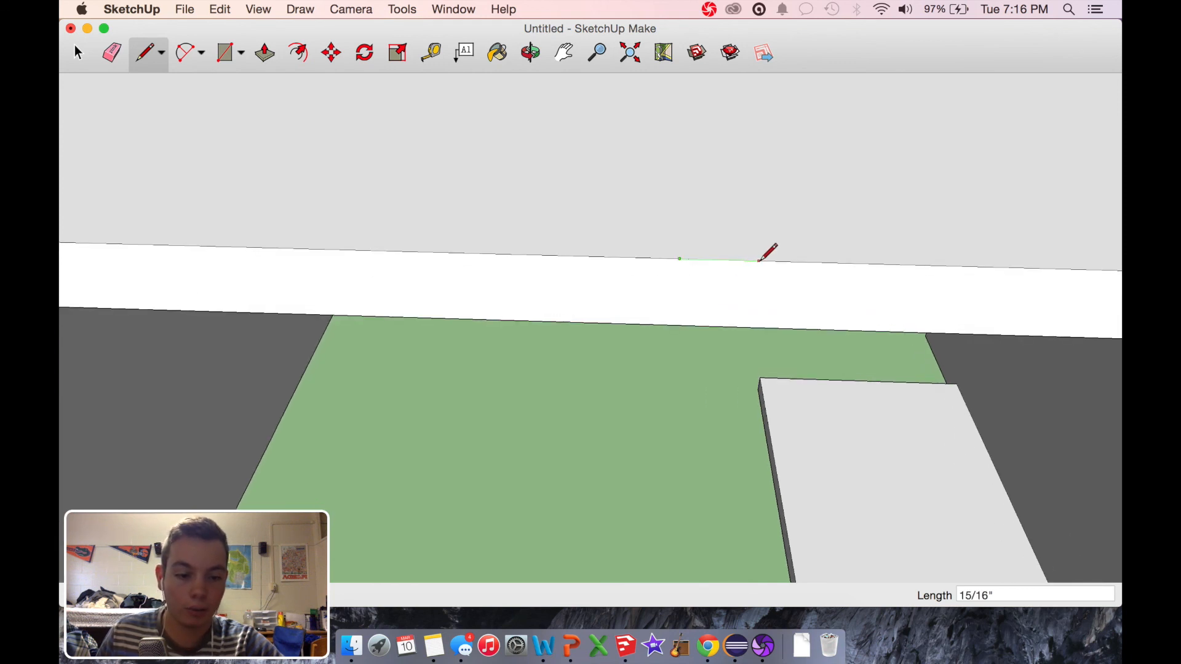
pyautogui.click(764, 261)
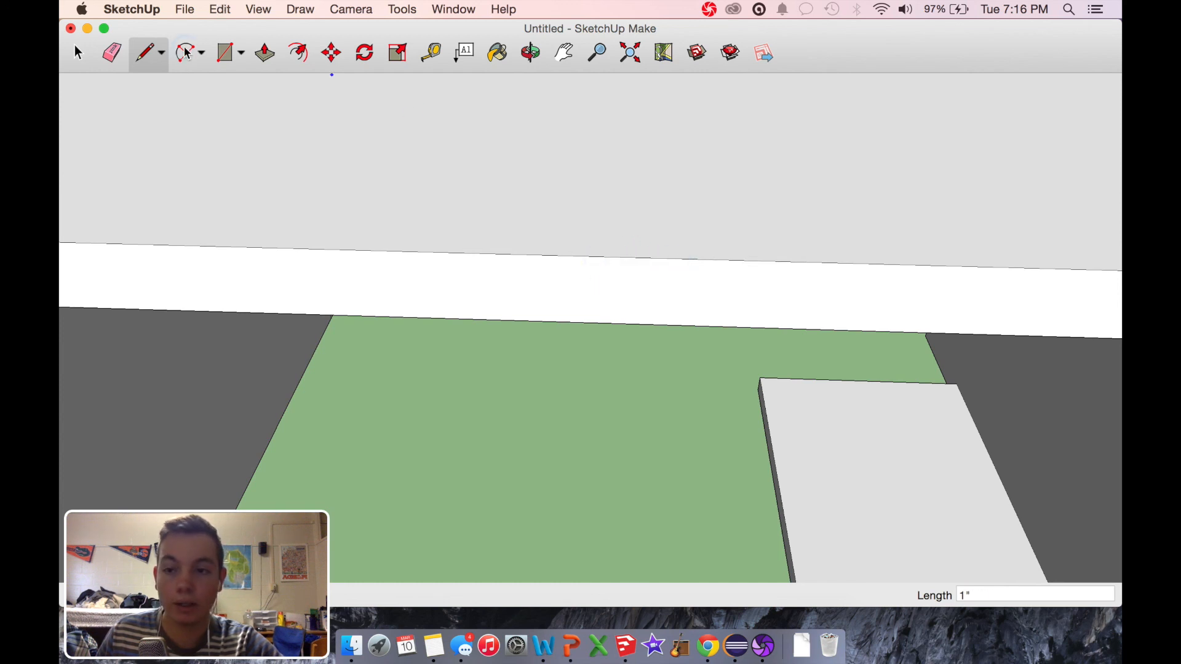
# Step: Draw an arc with a bulge of about 1 3/16" on the tabletop, from the 1" mark across the 1' 9" point
pyautogui.press('a')
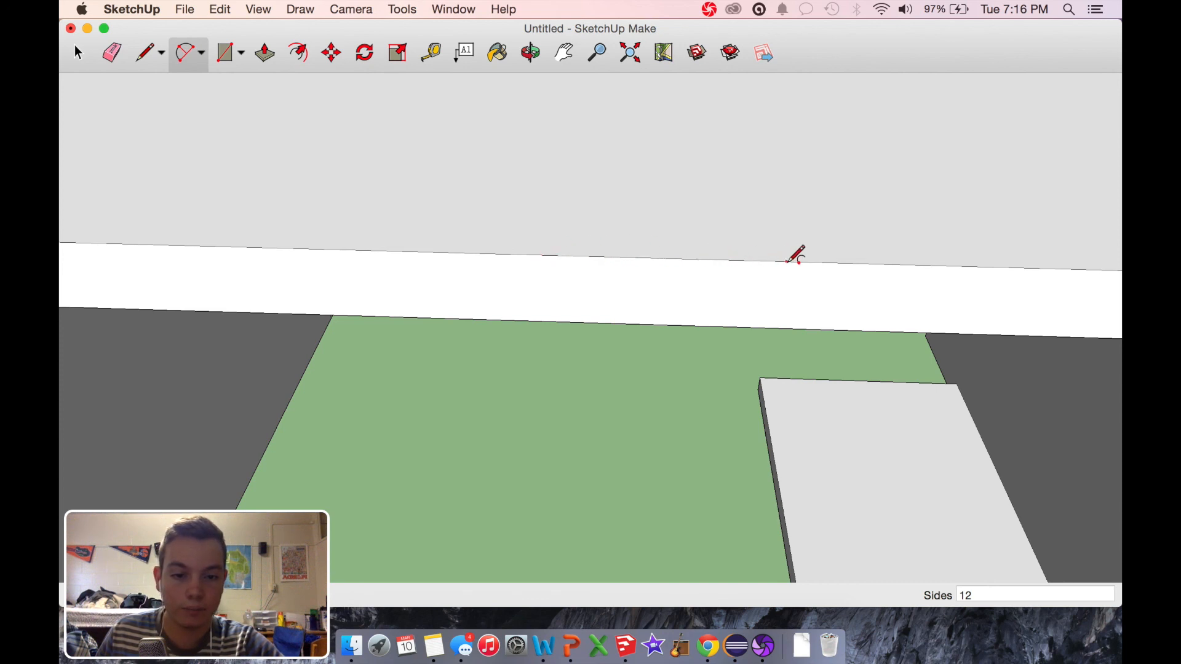
pyautogui.click(764, 261)
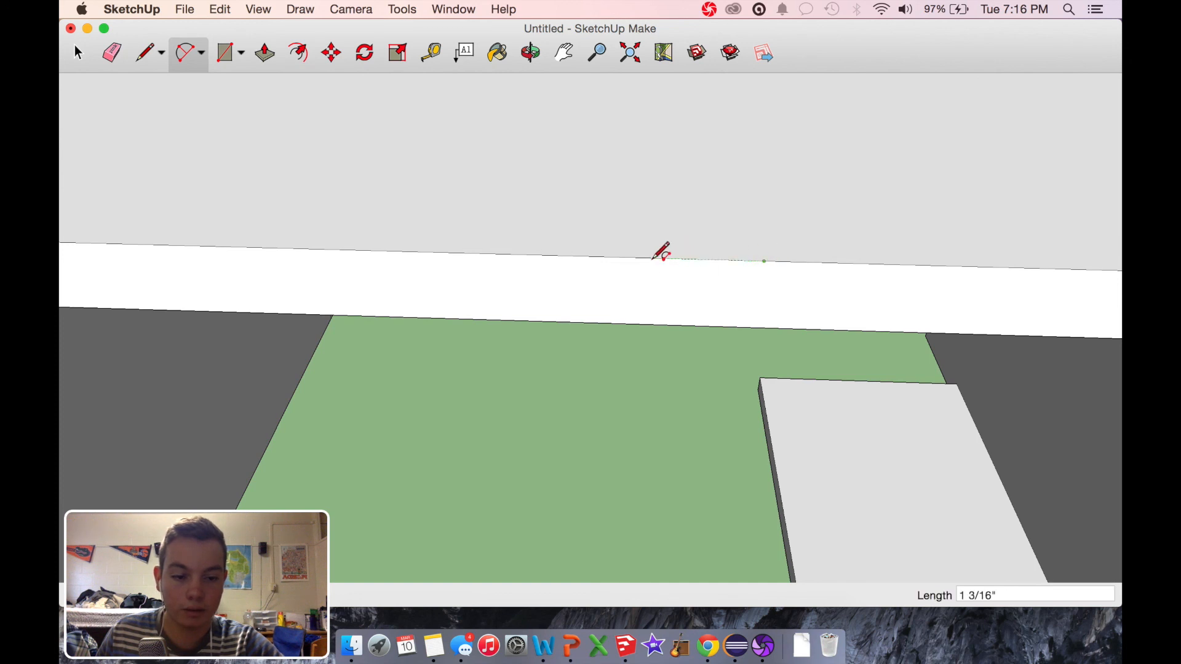
pyautogui.click(596, 256)
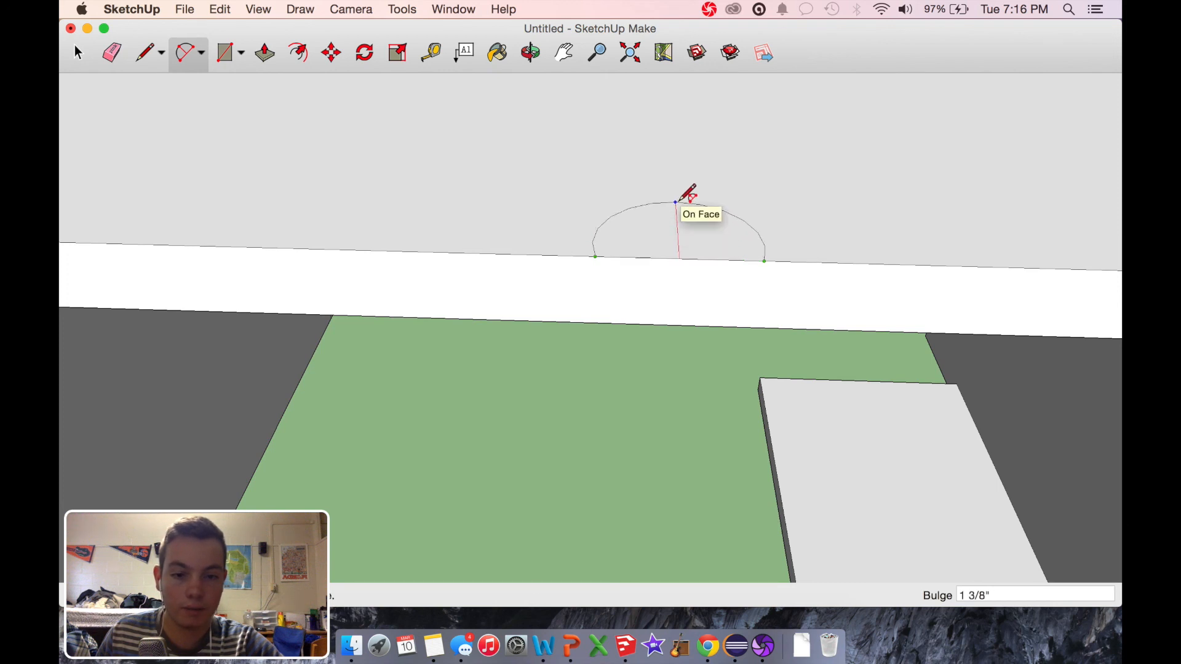
pyautogui.click(677, 210)
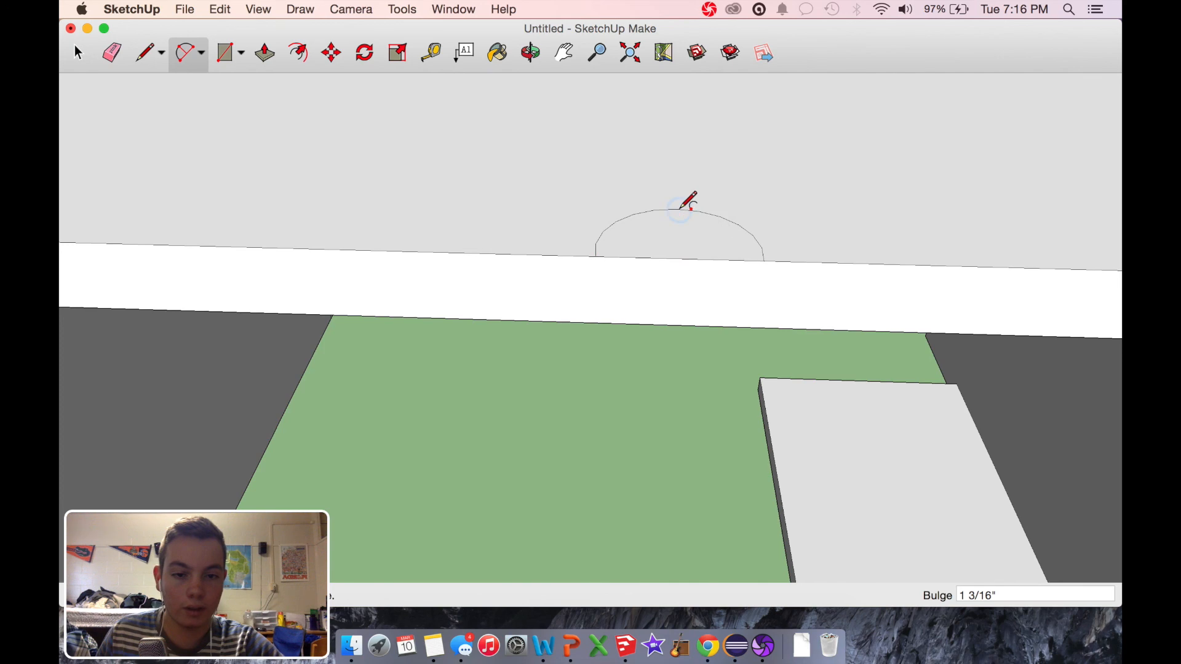
# Step: Push the arc-shaped face down 1" through the tabletop to cut a rounded notch in the rear edge
pyautogui.click(265, 54)
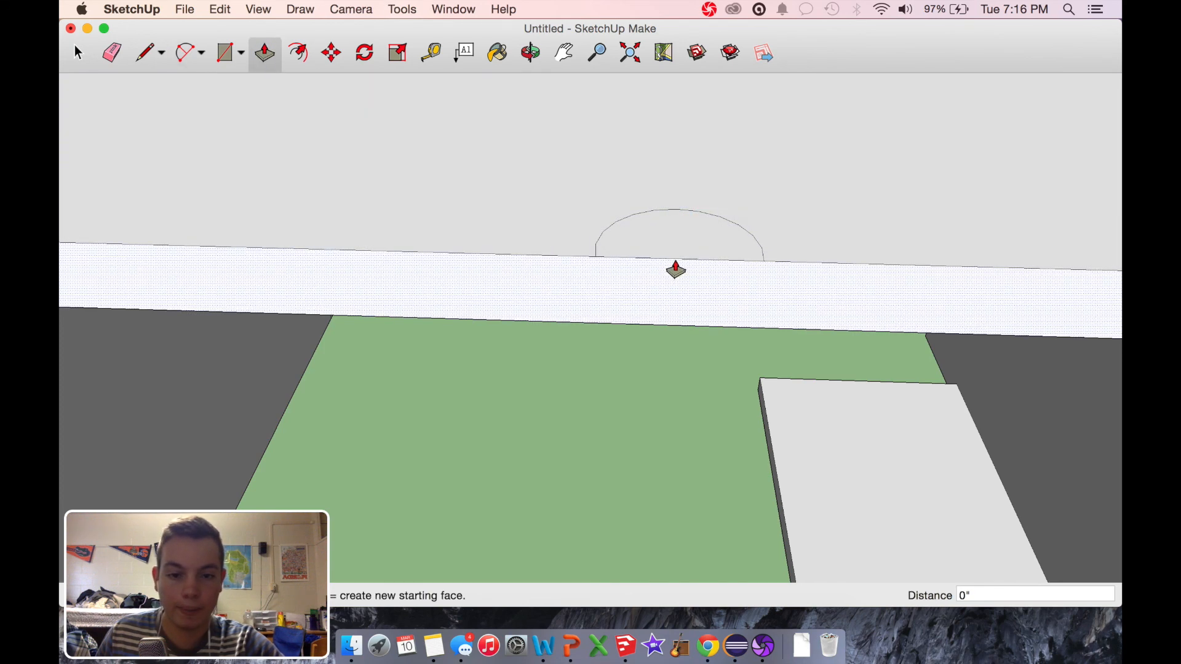
pyautogui.click(672, 253)
pyautogui.click(673, 326)
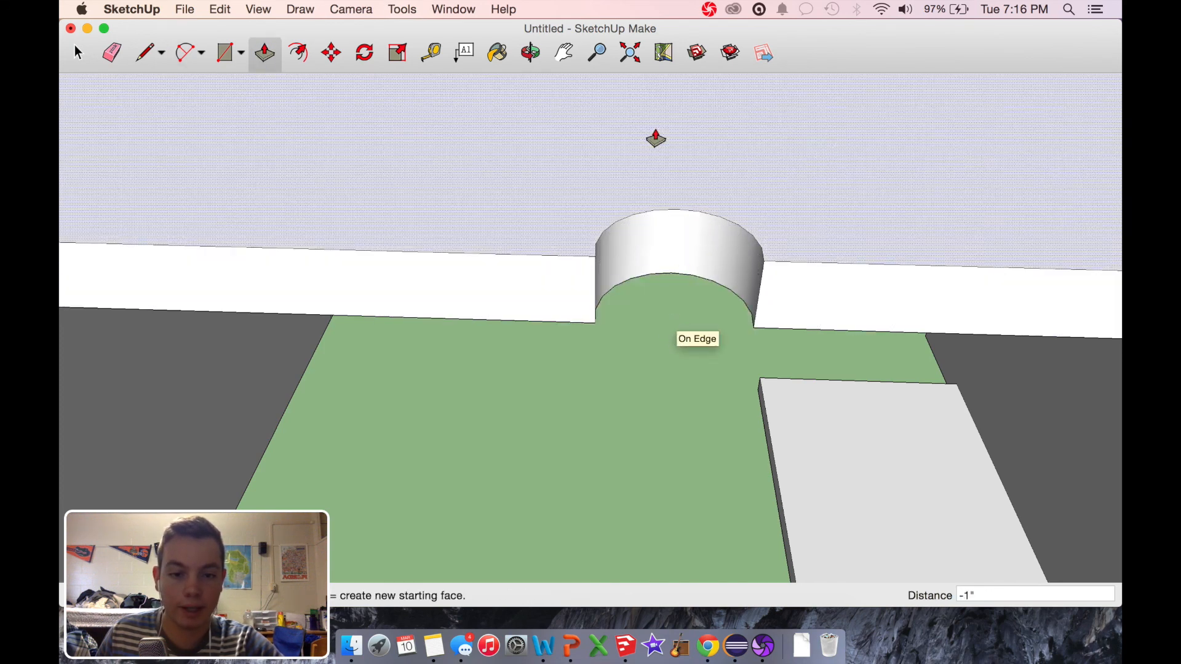
# Step: Examine the cut notch from several angles and the whole desk from behind
pyautogui.click(542, 60)
pyautogui.moveTo(658, 211); pyautogui.dragTo(452, 183)
pyautogui.scroll(-15, 738, 319)
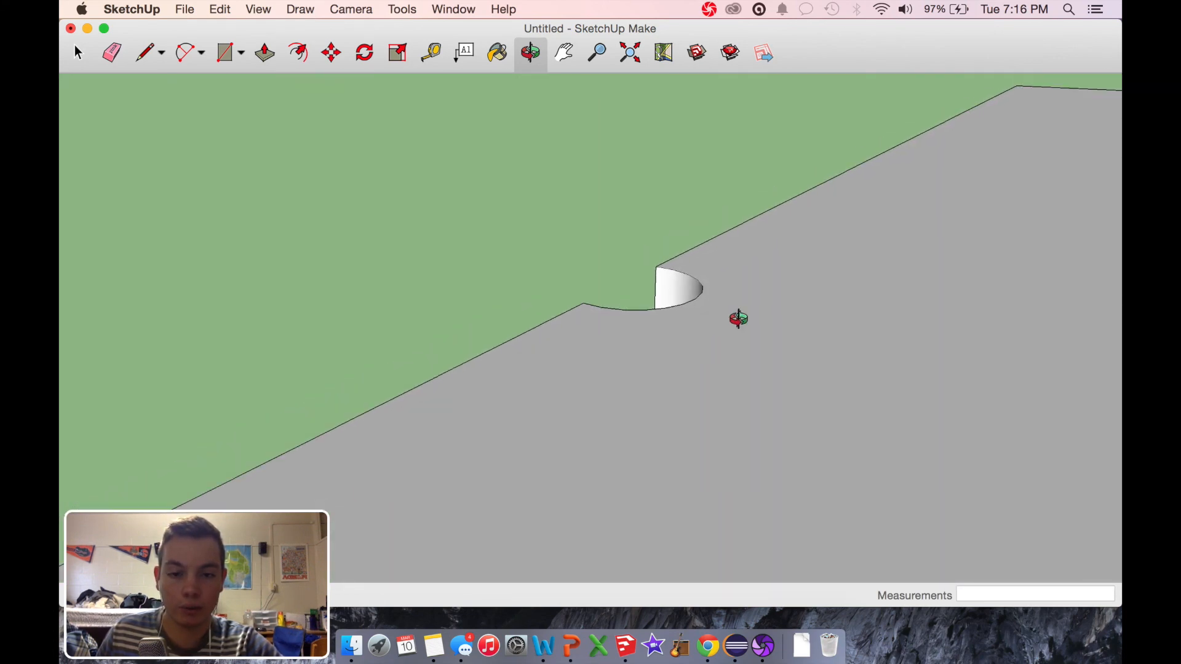
pyautogui.moveTo(950, 443); pyautogui.dragTo(1116, 362)
pyautogui.moveTo(469, 403); pyautogui.dragTo(511, 353)
pyautogui.scroll(10, 721, 463)
pyautogui.scroll(-6, 721, 463)
pyautogui.moveTo(607, 393); pyautogui.dragTo(413, 305)
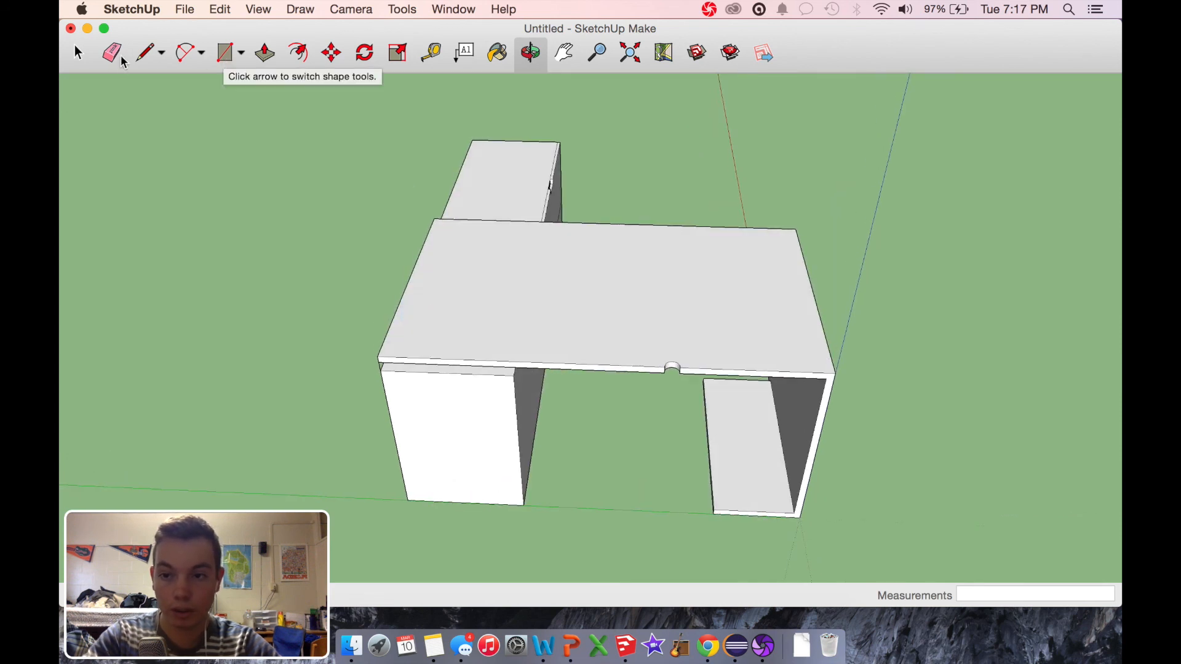
# Step: Draw a rectangle about 3' 5 1/4" by 5 7/16" on the tabletop, starting at its rear end-panel corner
pyautogui.click(147, 56)
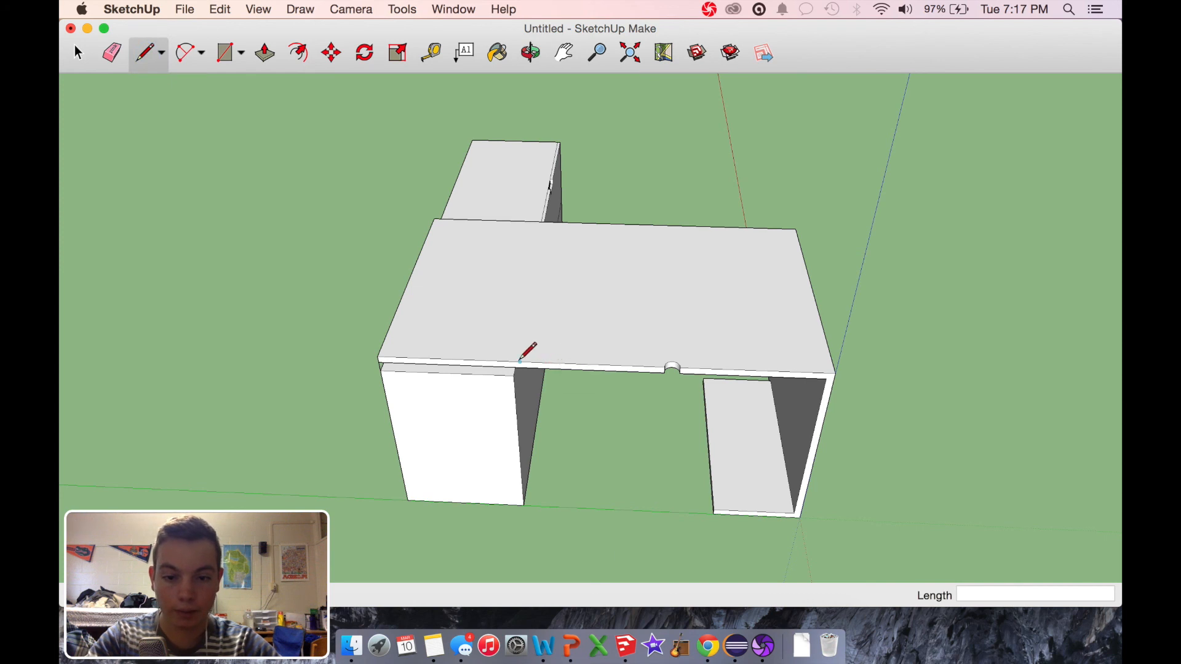
pyautogui.click(224, 57)
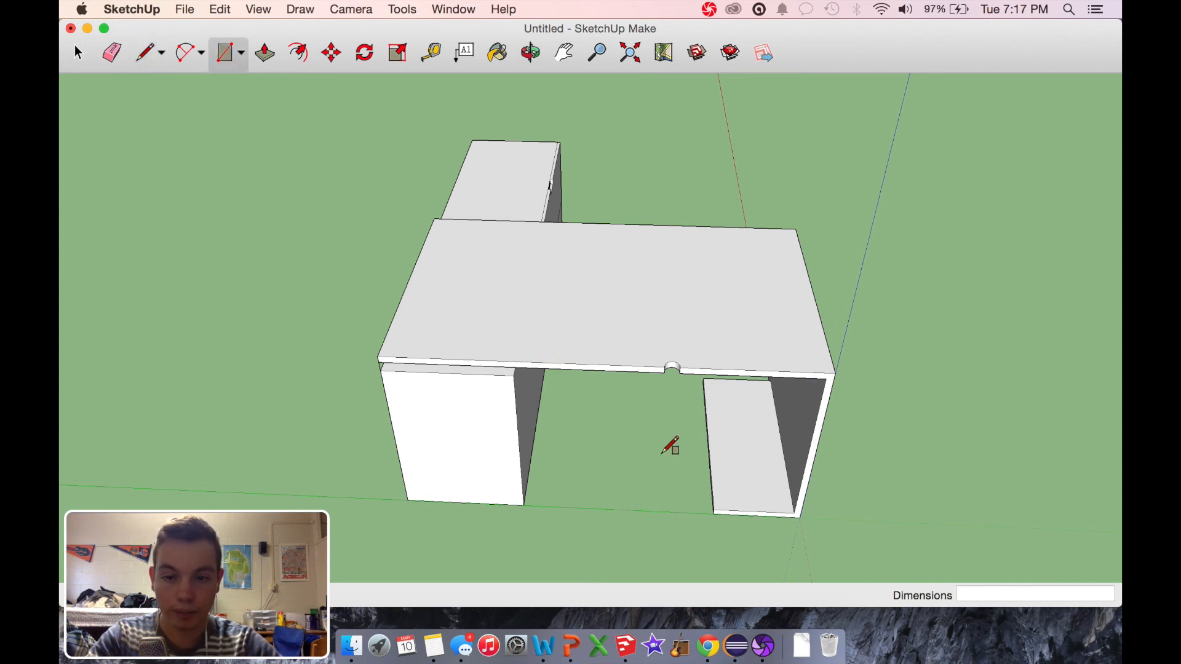
pyautogui.click(836, 373)
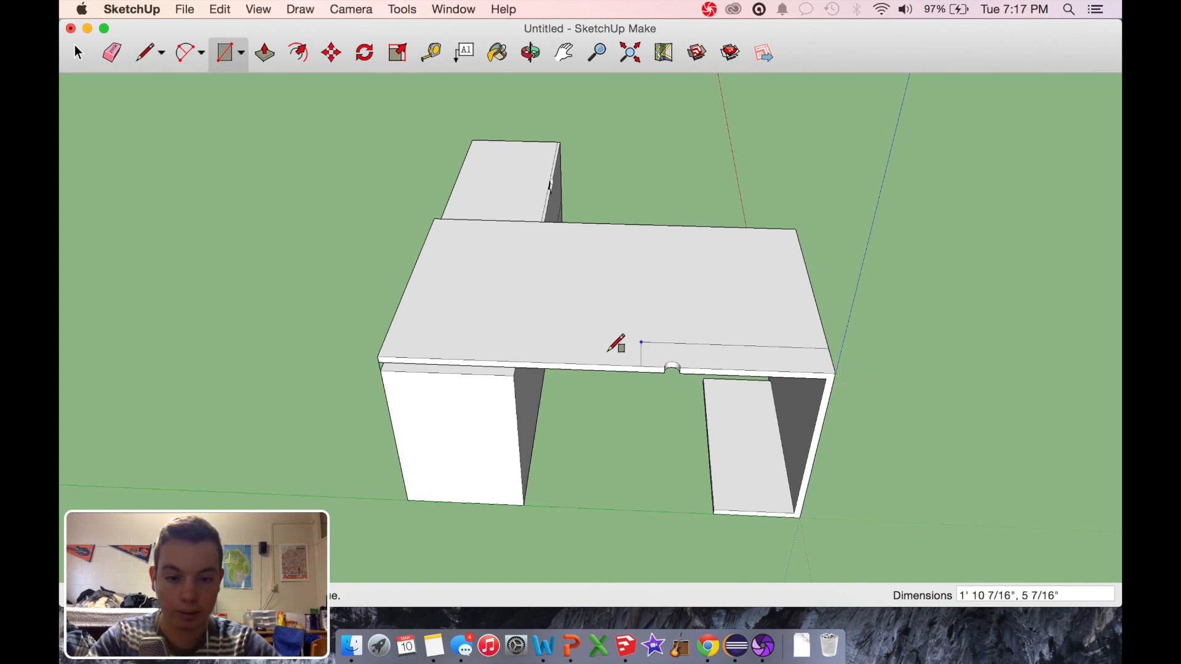
pyautogui.click(524, 335)
# Step: Draw a cross line 1" inside each short end of the tabletop rectangle to outline two narrow end strips
pyautogui.scroll(5, 658, 391)
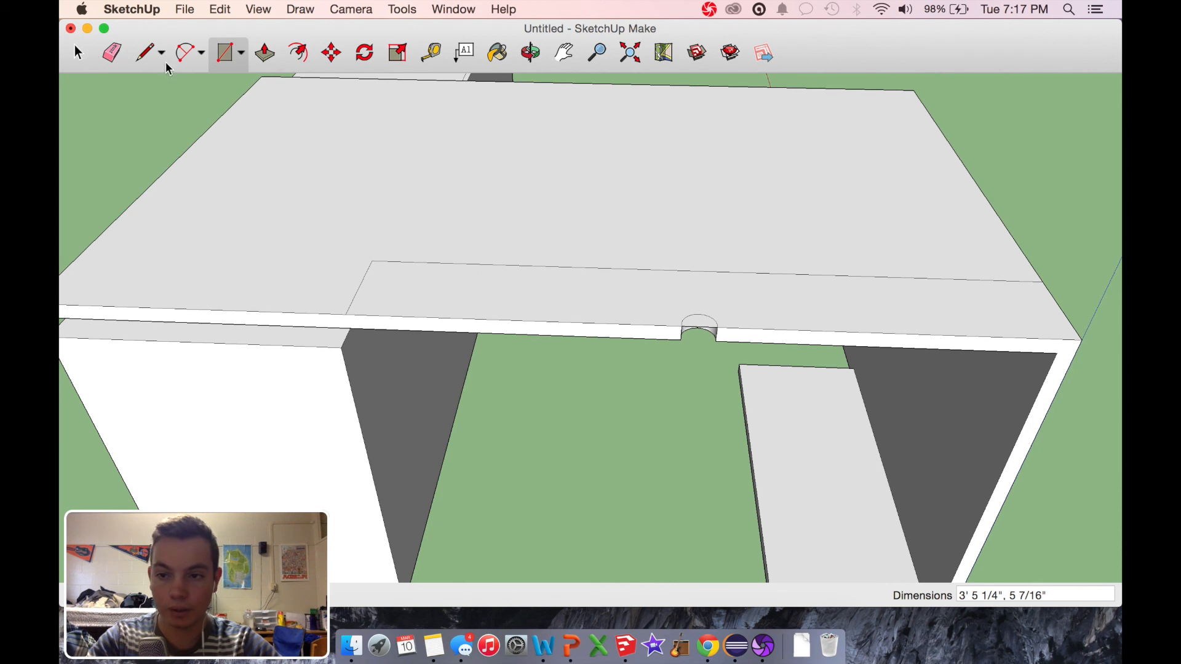
pyautogui.click(148, 54)
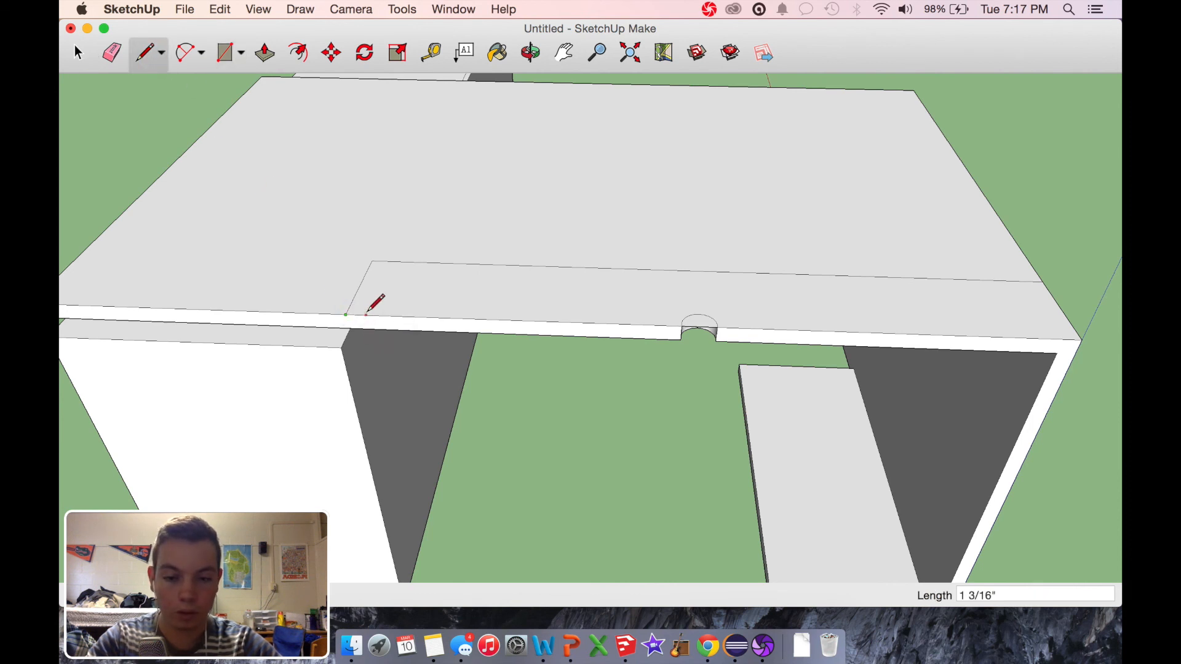
pyautogui.click(364, 313)
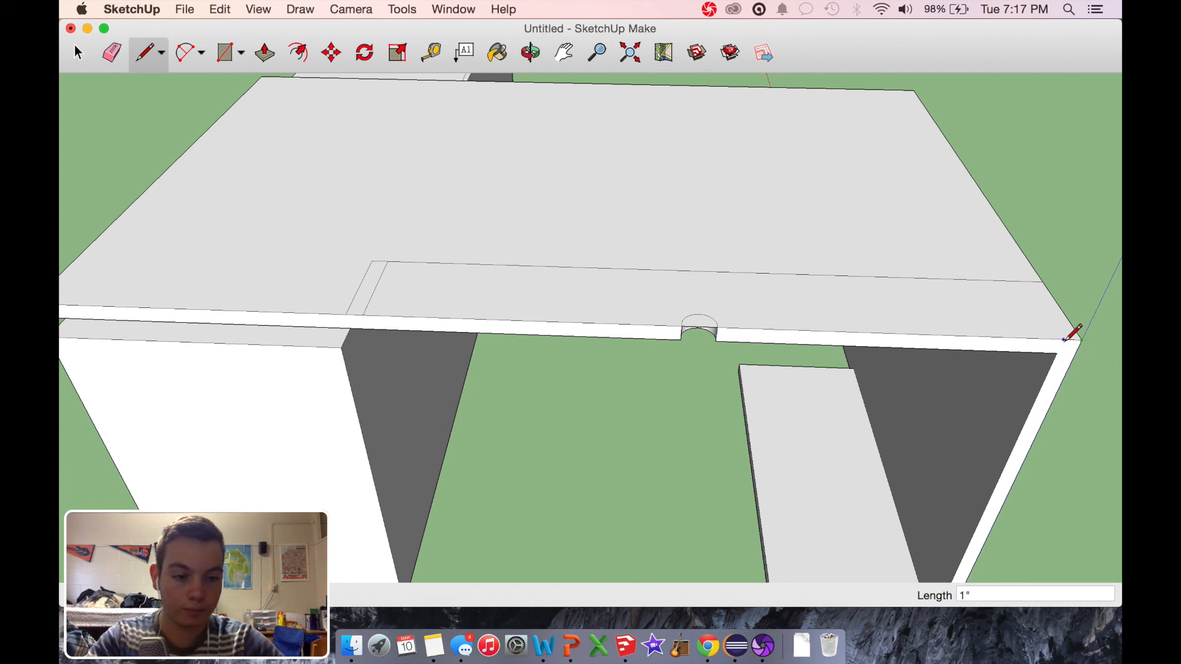
pyautogui.click(1064, 339)
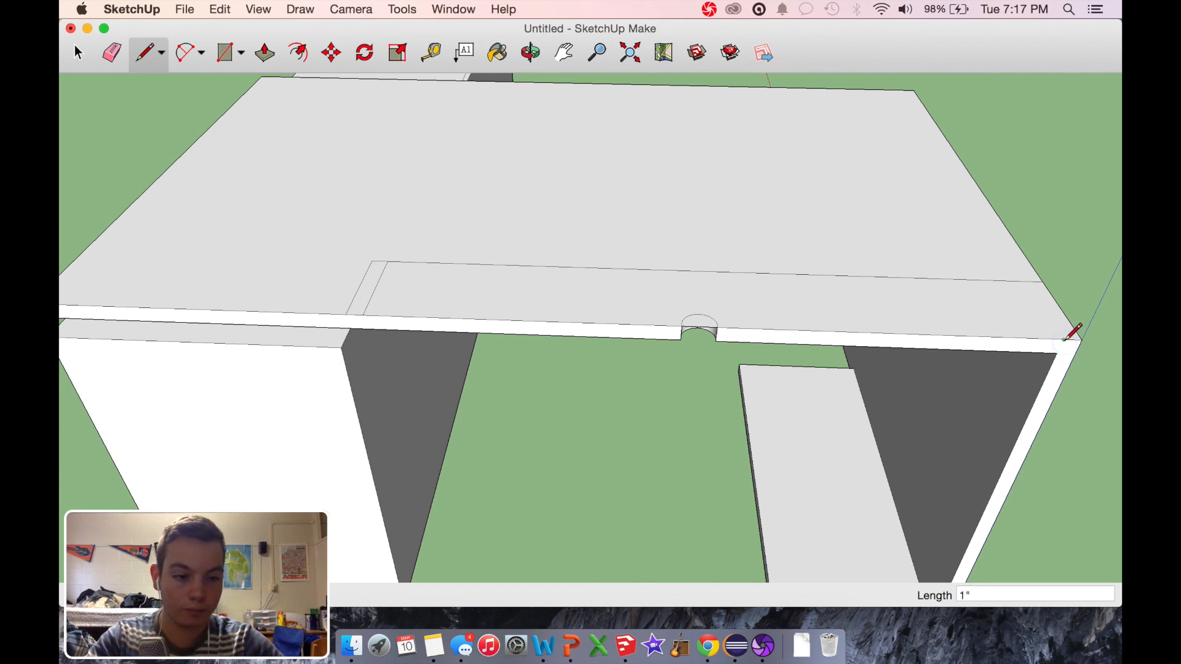
pyautogui.click(1032, 282)
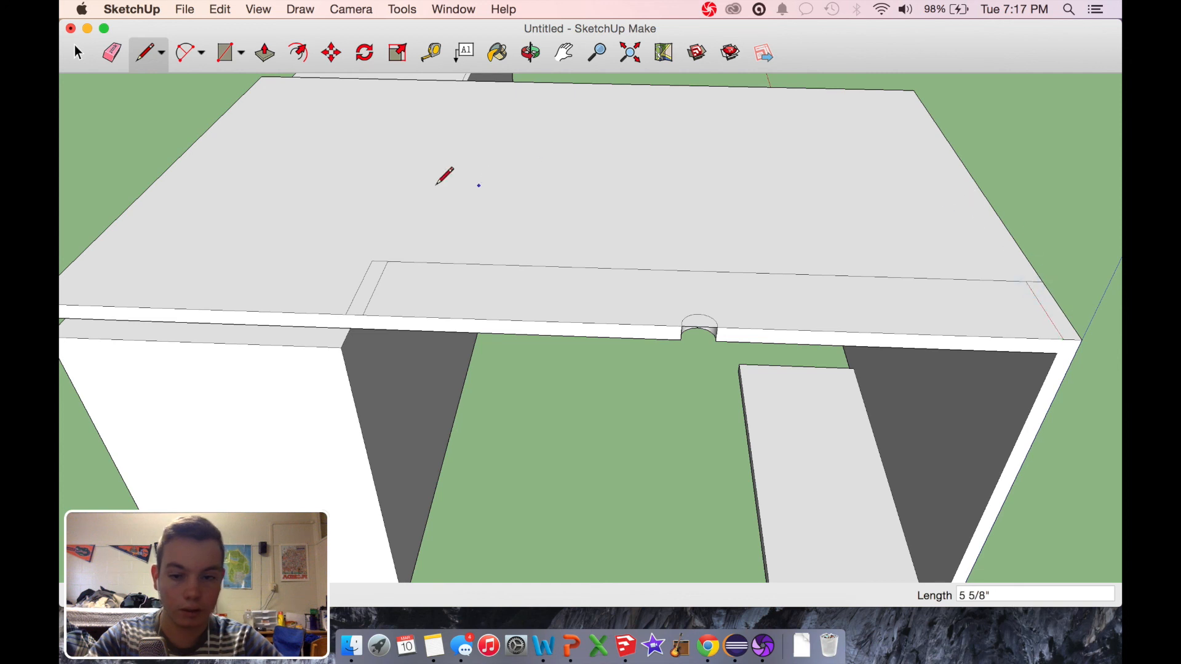
# Step: Delete the rectangle's long front line between the two end strips
pyautogui.click(85, 49)
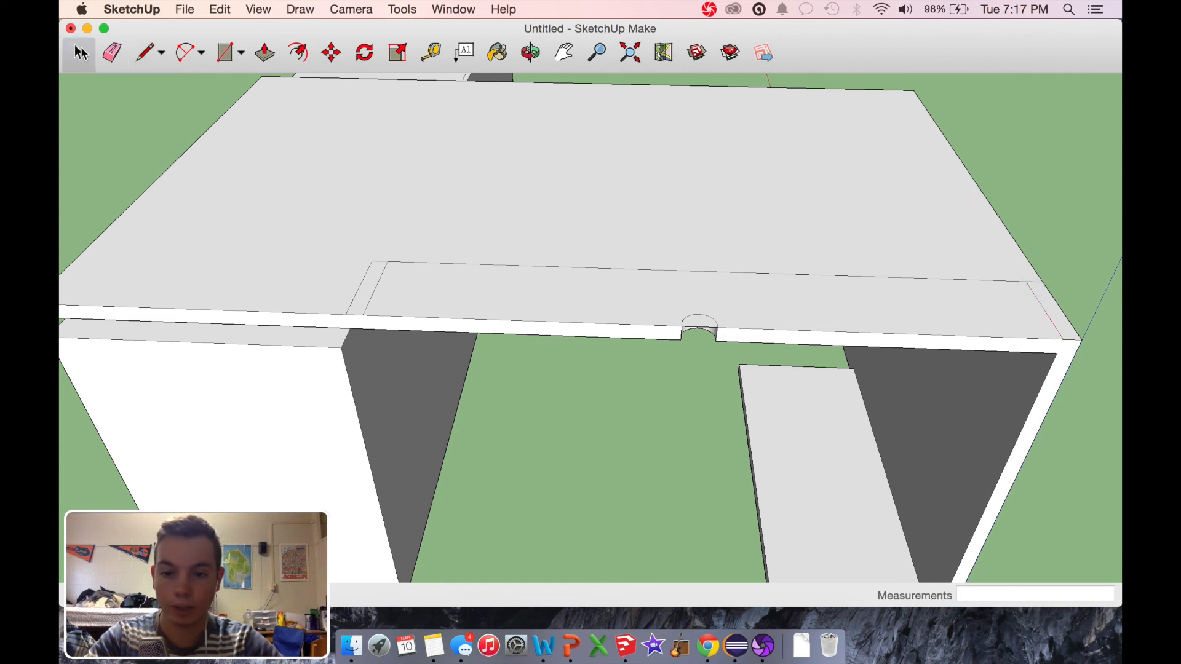
pyautogui.click(521, 266)
pyautogui.click(518, 266)
pyautogui.press('Delete')
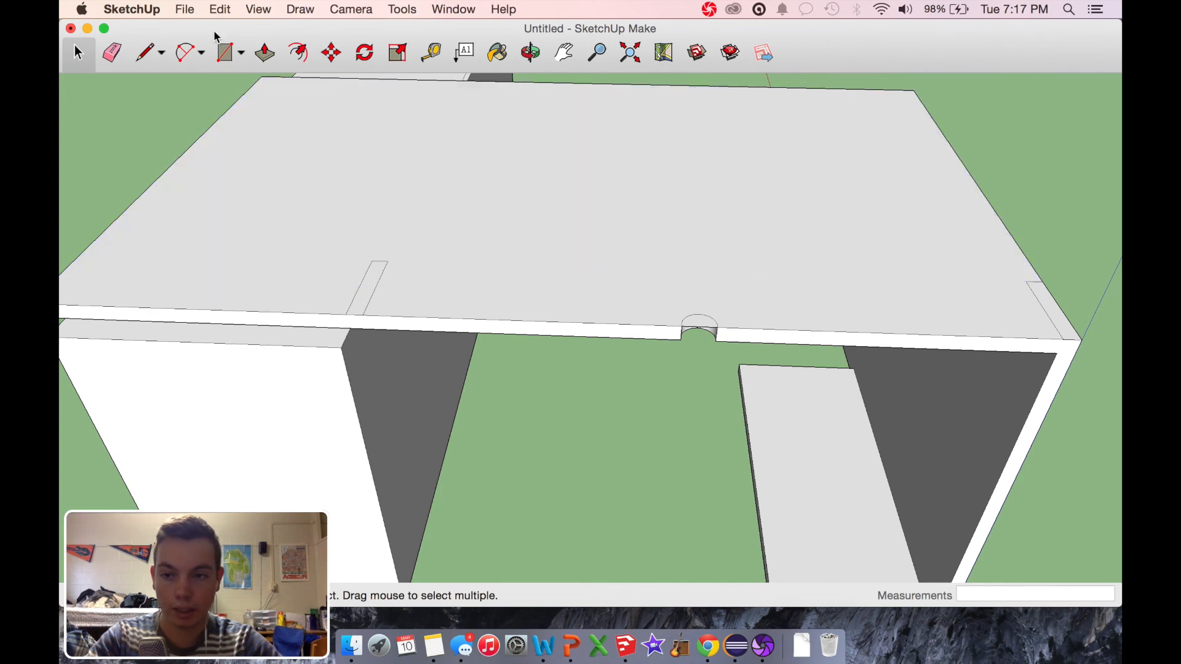
# Step: Pull the strip farther from the end panel up 4" to form a shelf support
pyautogui.click(266, 54)
pyautogui.click(364, 305)
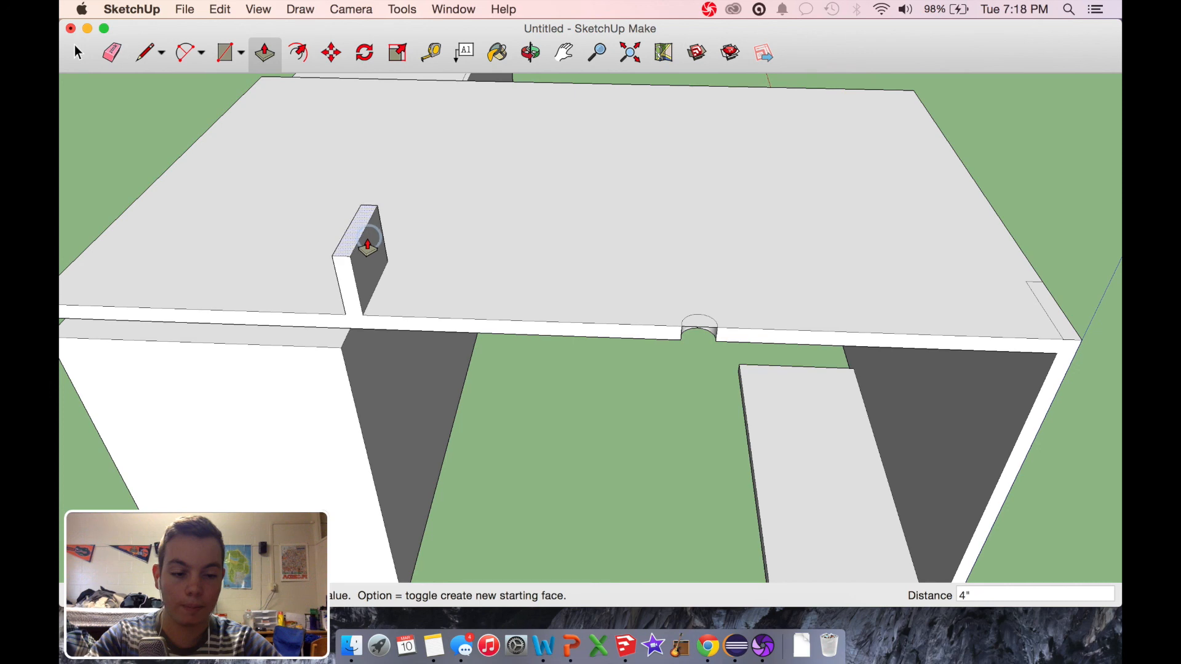
pyautogui.click(368, 246)
pyautogui.scroll(3, 428, 284)
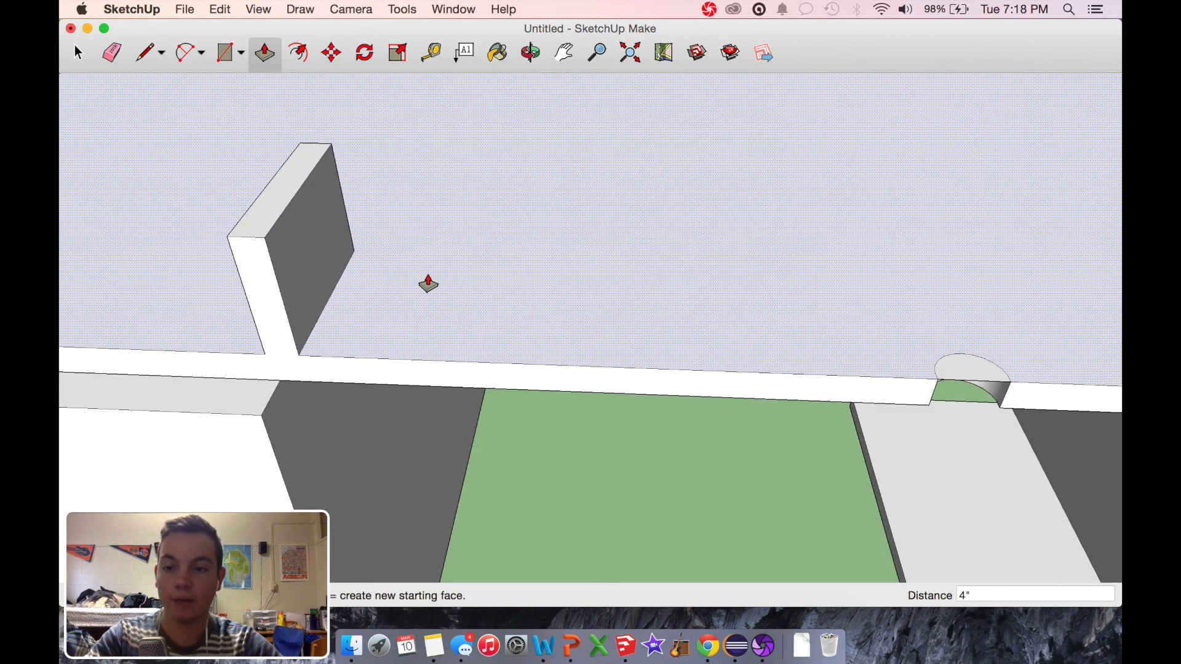
# Step: Draw a 5 5/8" line across the support's inner face, just below and parallel to its top edge
pyautogui.click(141, 53)
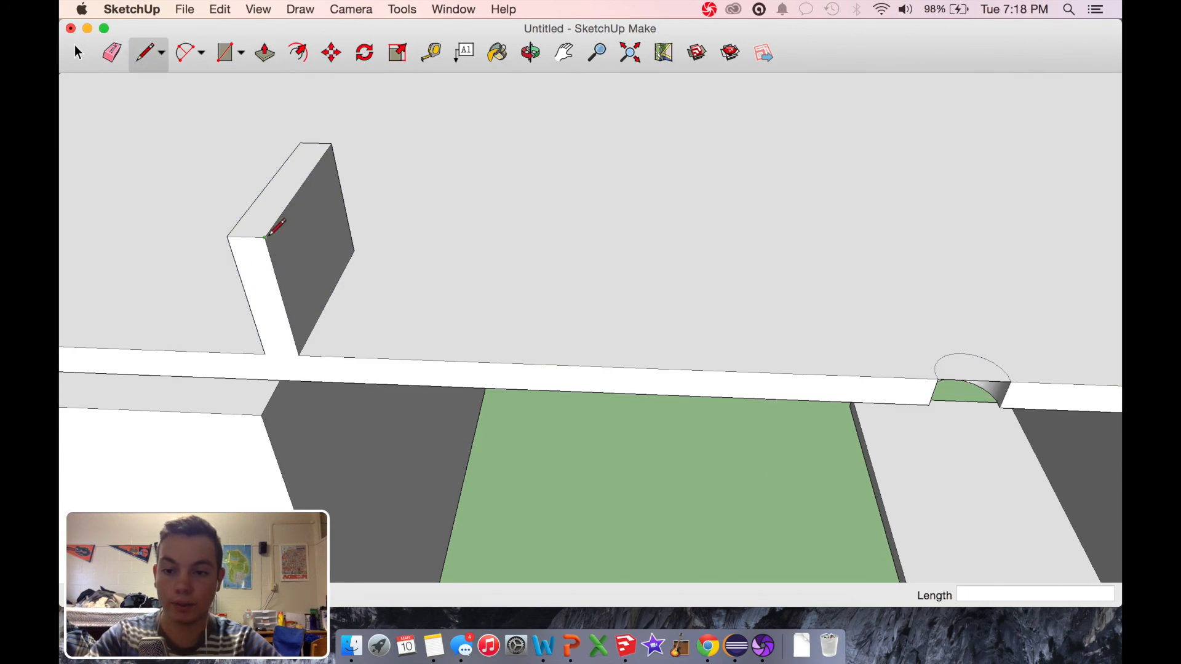
pyautogui.click(266, 237)
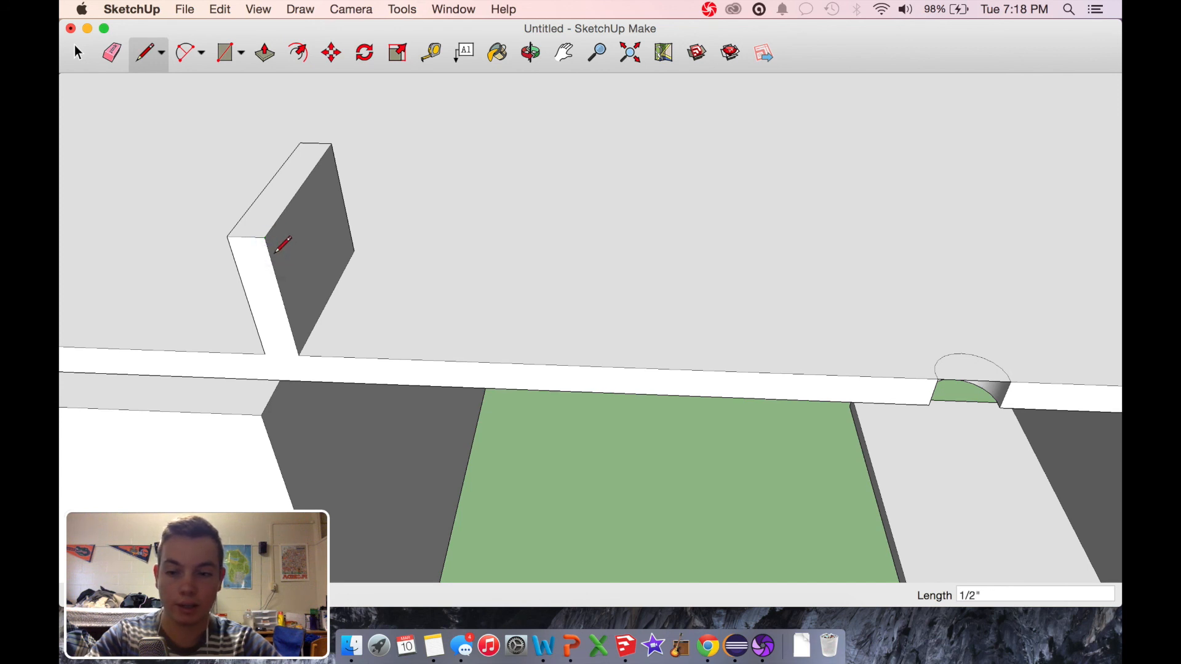
pyautogui.click(337, 158)
pyautogui.scroll(-5, 490, 190)
pyautogui.scroll(1, 490, 191)
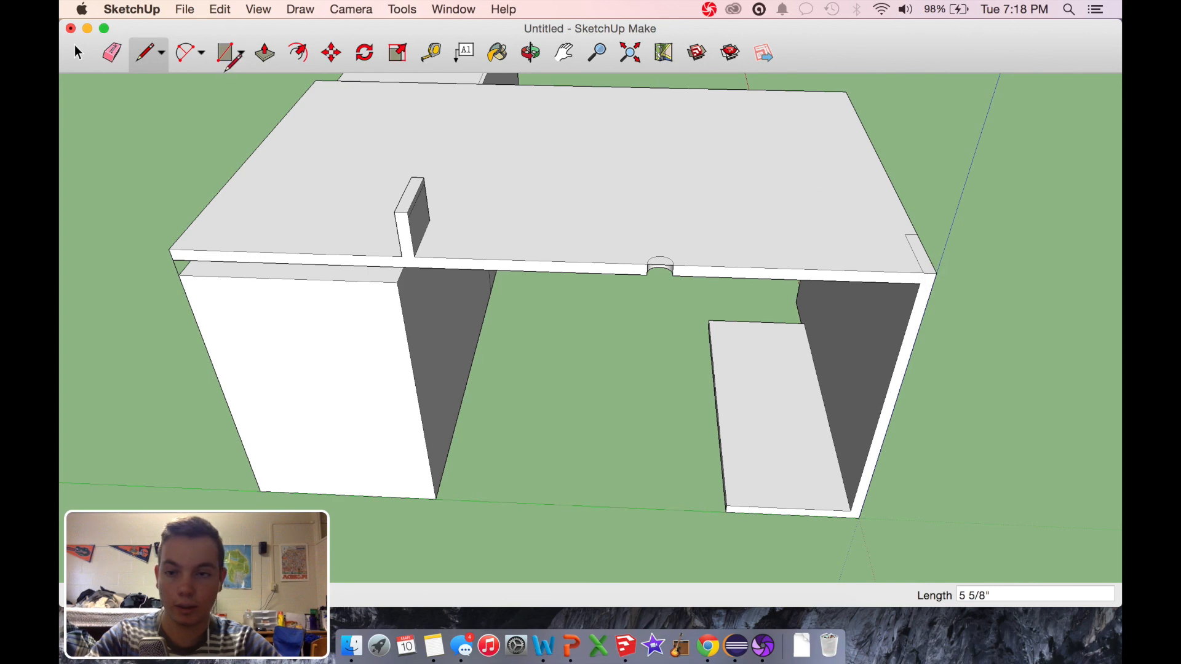
# Step: Pull the end-panel strip up 4" and extend the first support's upper face 3' 3 1/4" to it as a raised shelf
pyautogui.click(265, 57)
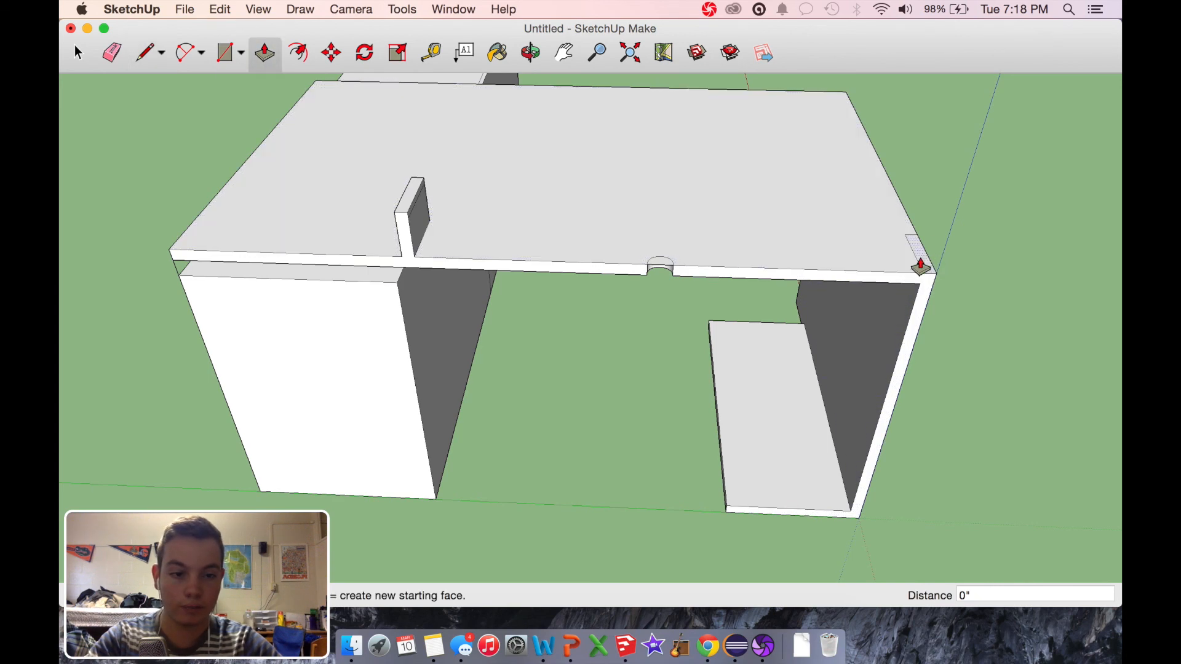
pyautogui.moveTo(924, 263); pyautogui.dragTo(927, 218)
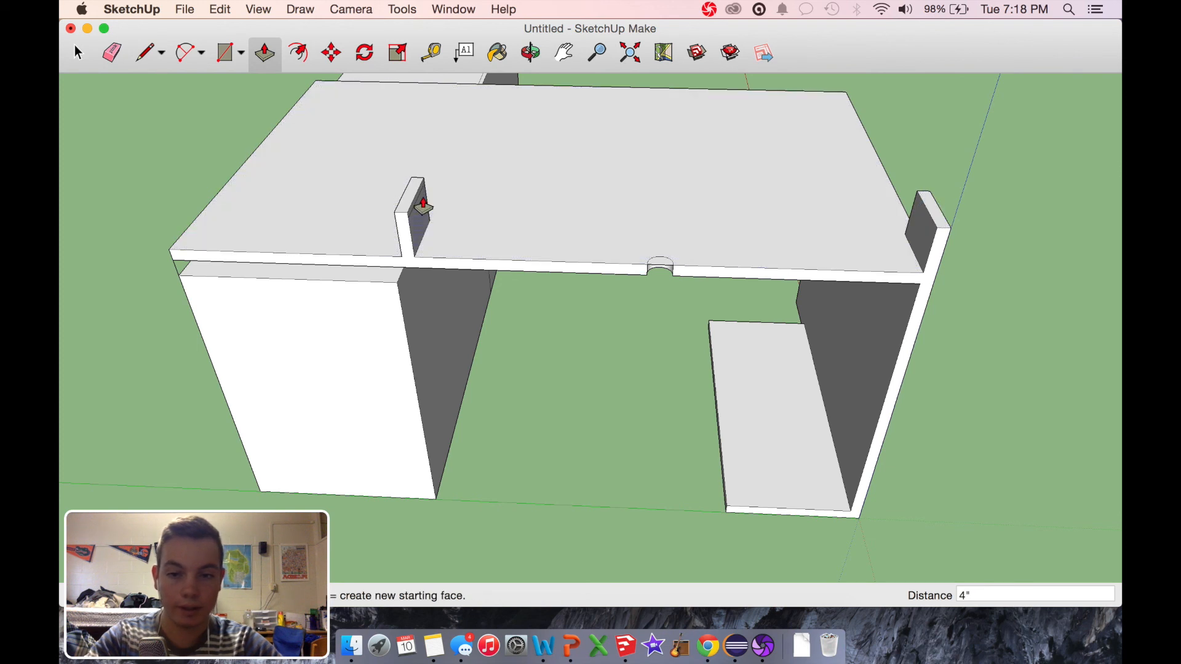
pyautogui.moveTo(417, 208); pyautogui.dragTo(928, 258)
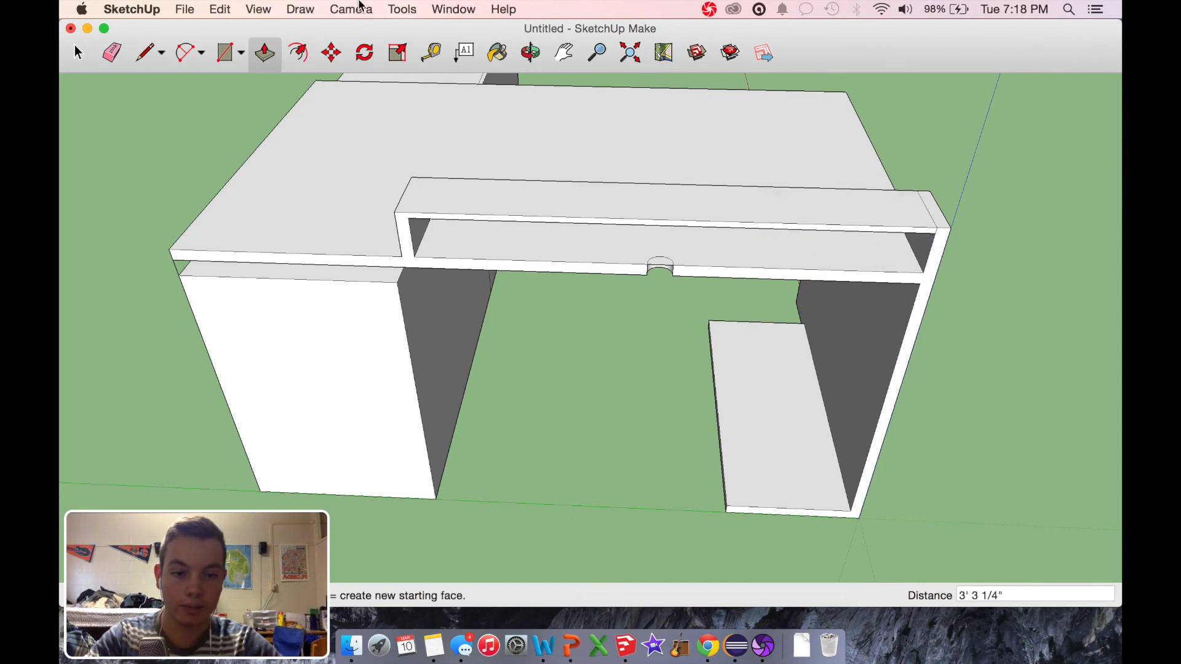
# Step: Delete the leftover arc face covering the notch in the tabletop's rear edge
pyautogui.click(529, 59)
pyautogui.moveTo(674, 285); pyautogui.dragTo(938, 382)
pyautogui.click(91, 52)
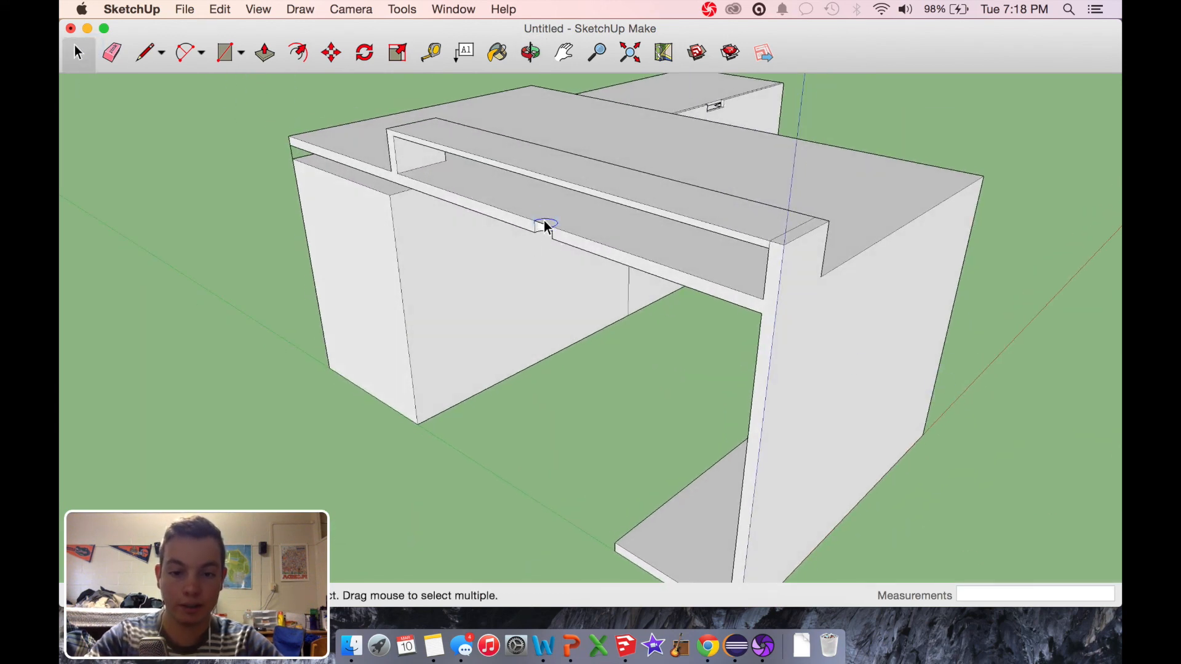
pyautogui.press('Delete')
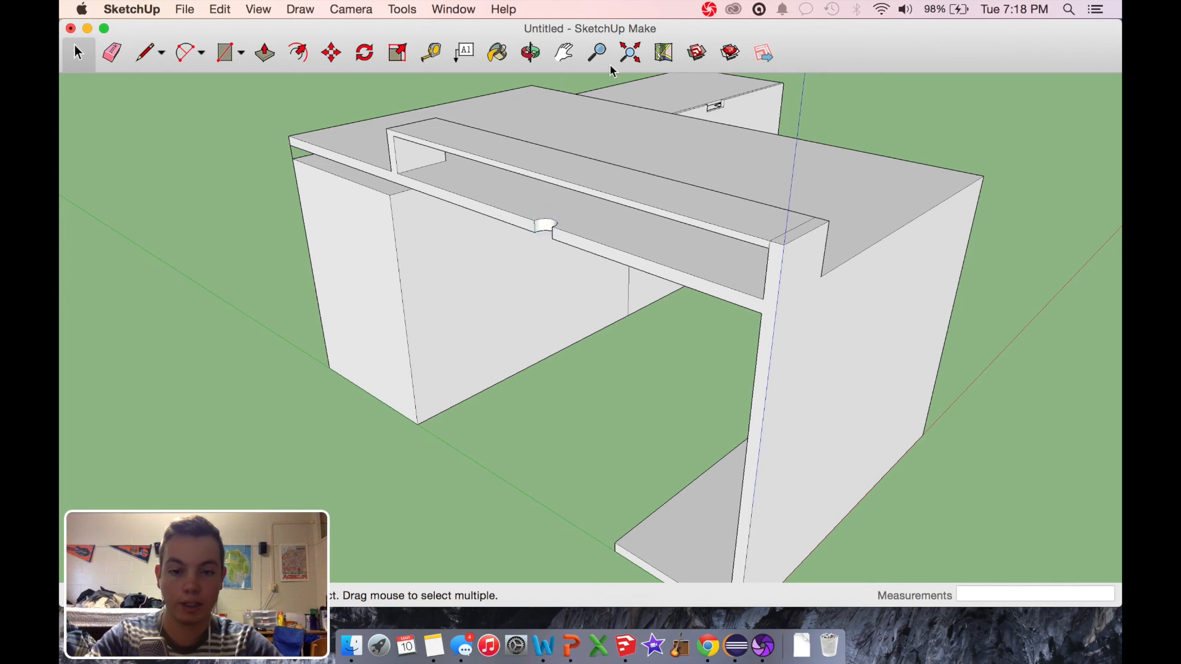
# Step: Draw a rectangle about 1 13/16" by 1 7/16" on the raised shelf's rear edge above the notch and push it through
pyautogui.click(530, 53)
pyautogui.moveTo(869, 190); pyautogui.dragTo(535, 301)
pyautogui.click(225, 54)
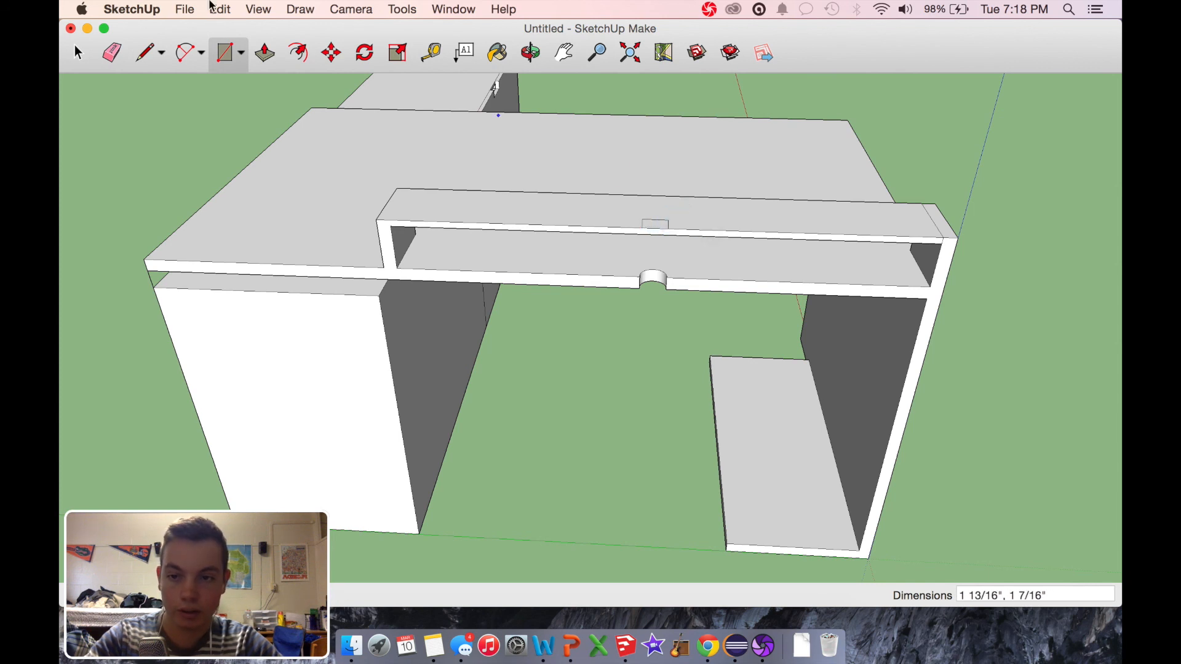
pyautogui.click(270, 56)
pyautogui.click(655, 230)
pyautogui.click(658, 255)
# Step: Turn the desk to show its drawer side and open the Wood material collection for painting
pyautogui.click(530, 54)
pyautogui.moveTo(681, 353); pyautogui.dragTo(878, 286)
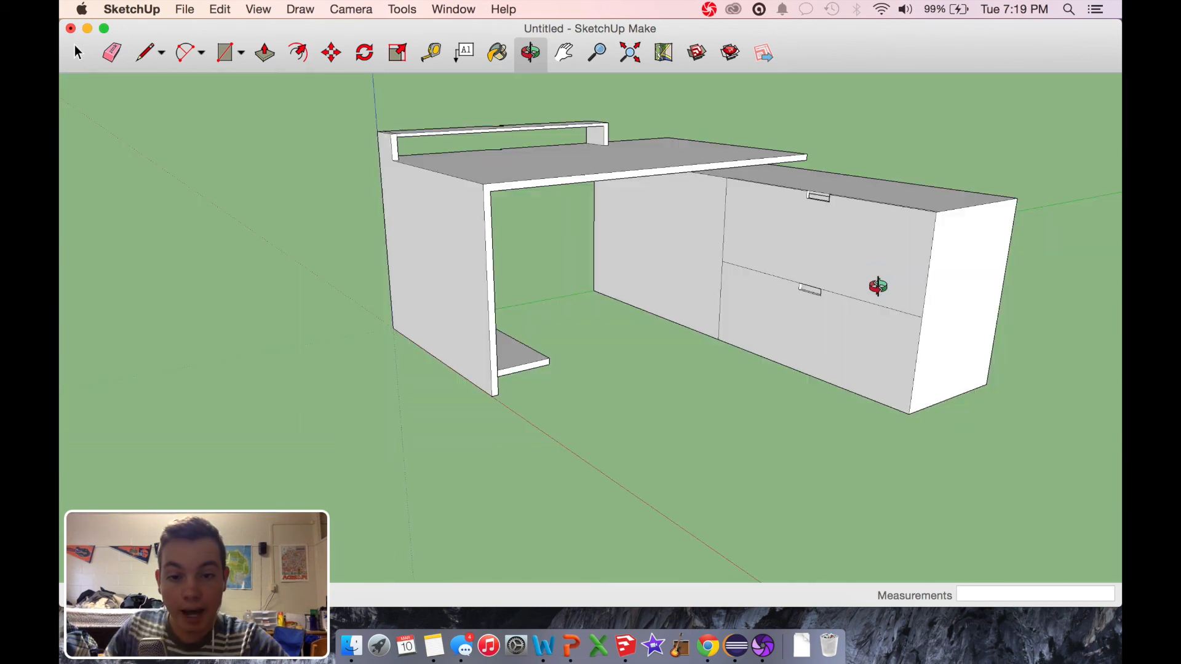
pyautogui.scroll(4, 884, 326)
pyautogui.scroll(-3, 884, 326)
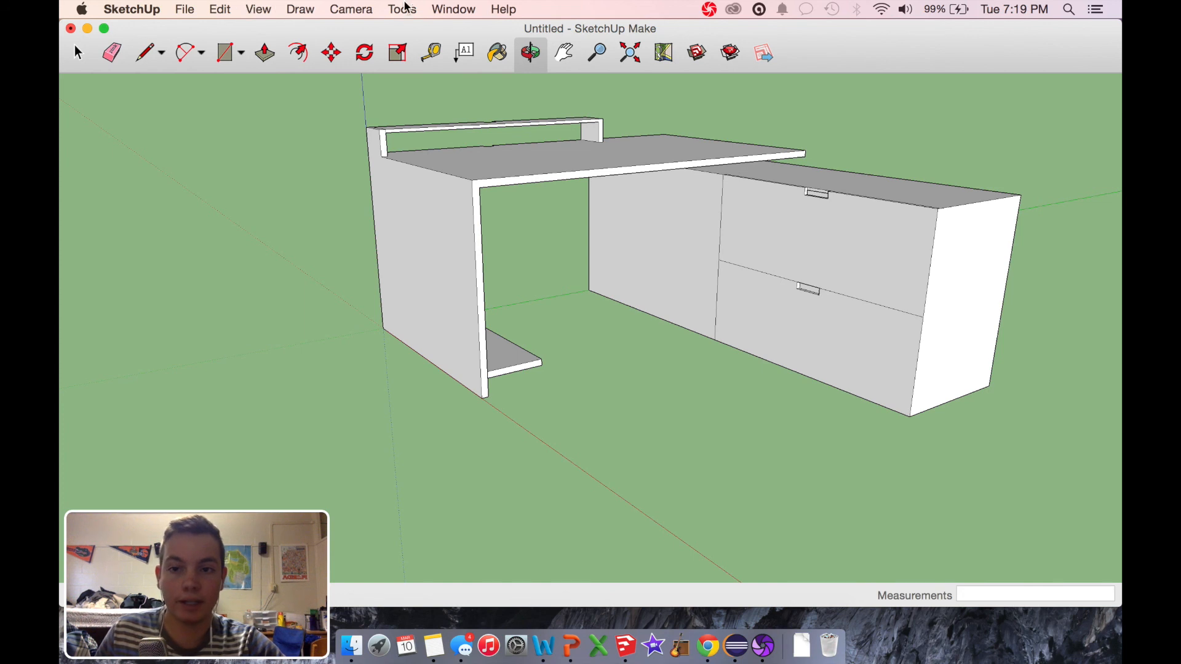
pyautogui.click(497, 55)
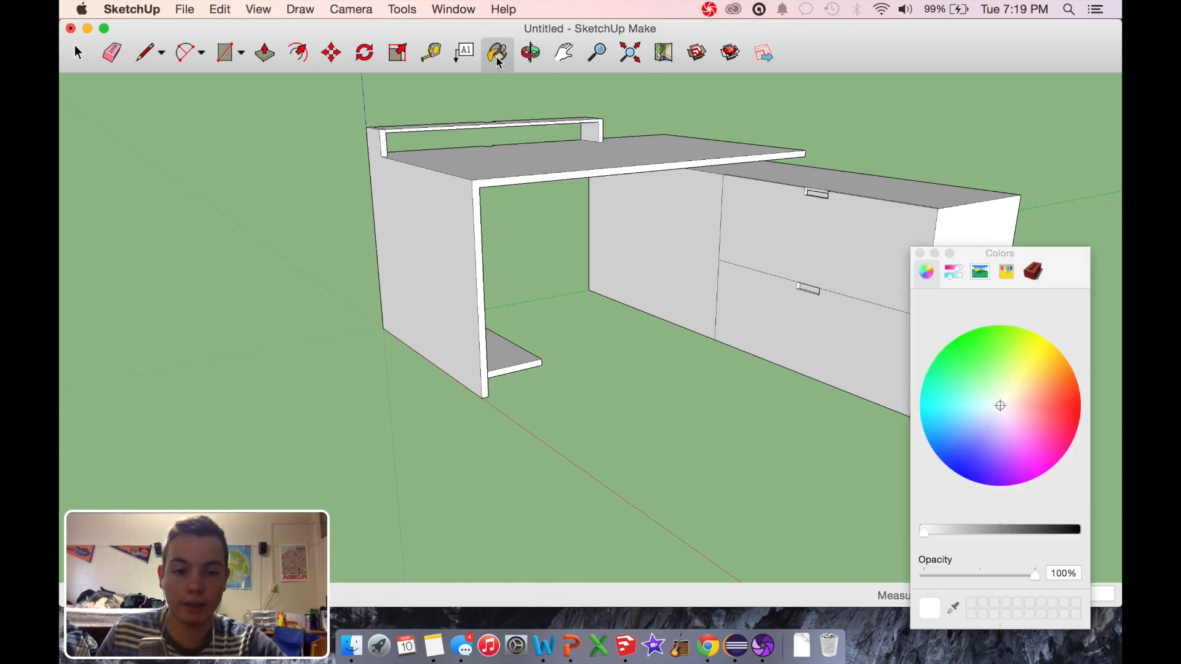
pyautogui.click(1034, 272)
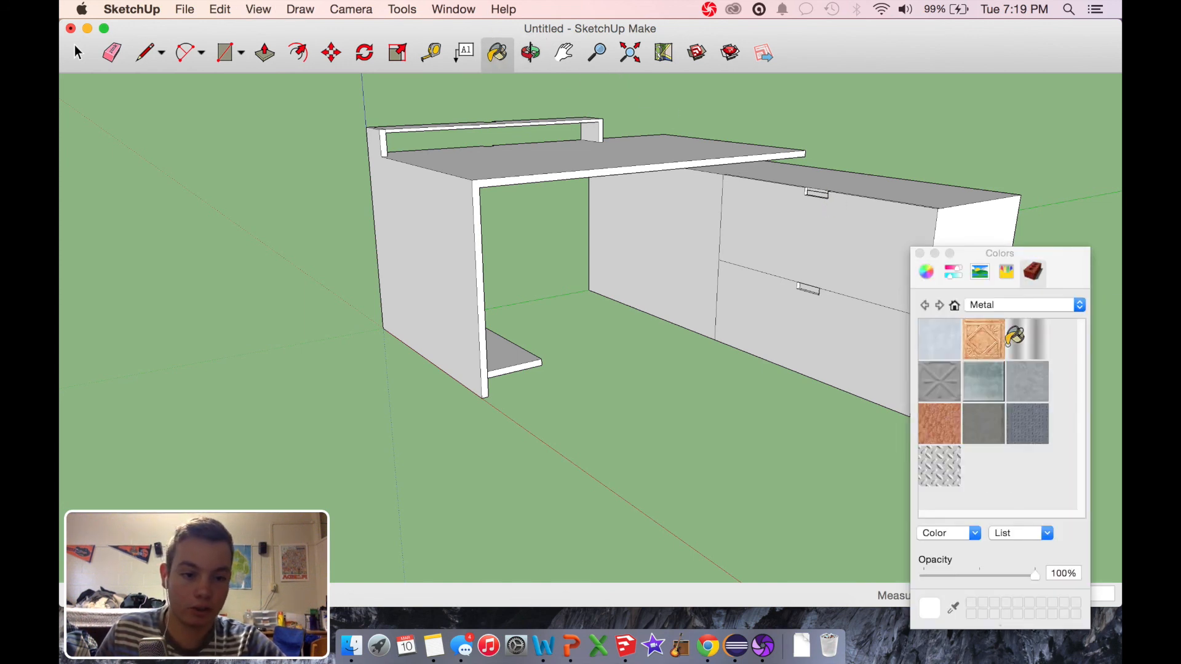
pyautogui.click(1059, 307)
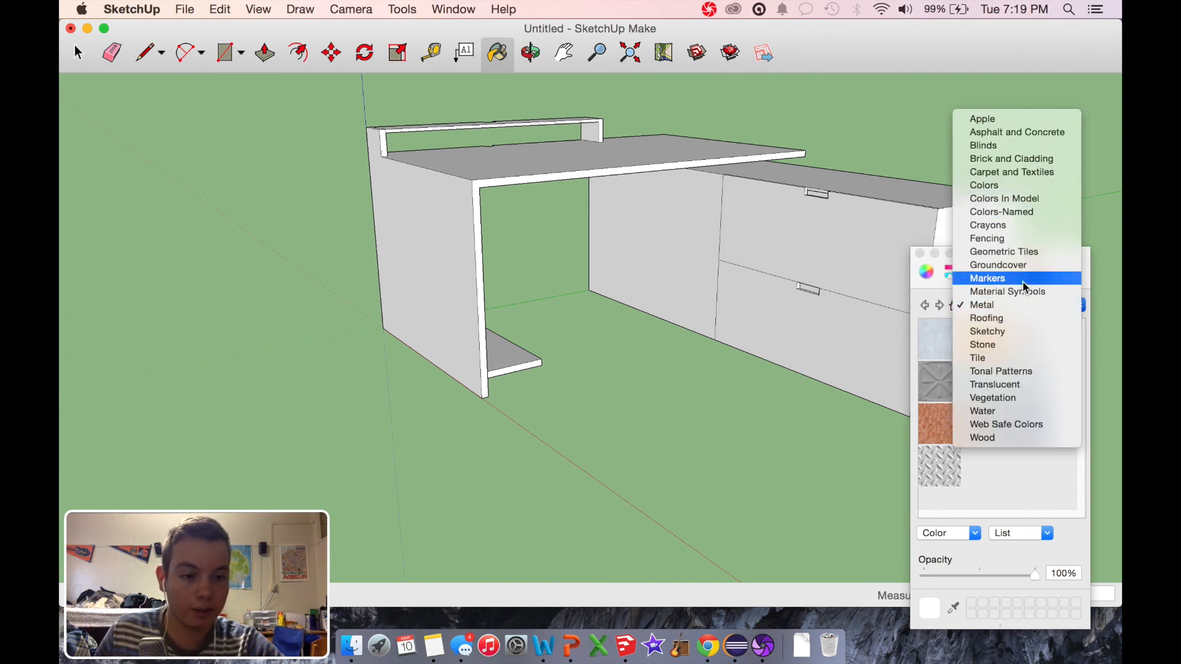
pyautogui.click(1018, 437)
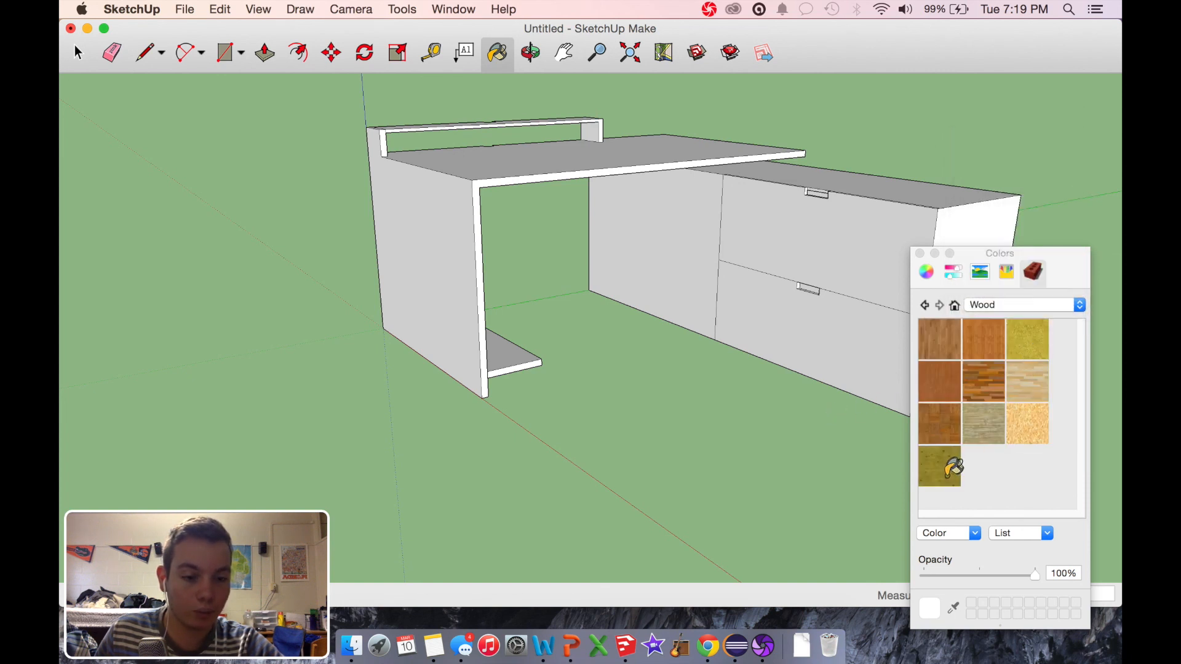
# Step: Paint both drawer fronts and the plain cabinet panel beside them with the plain reddish-brown wood
pyautogui.click(941, 369)
pyautogui.click(788, 220)
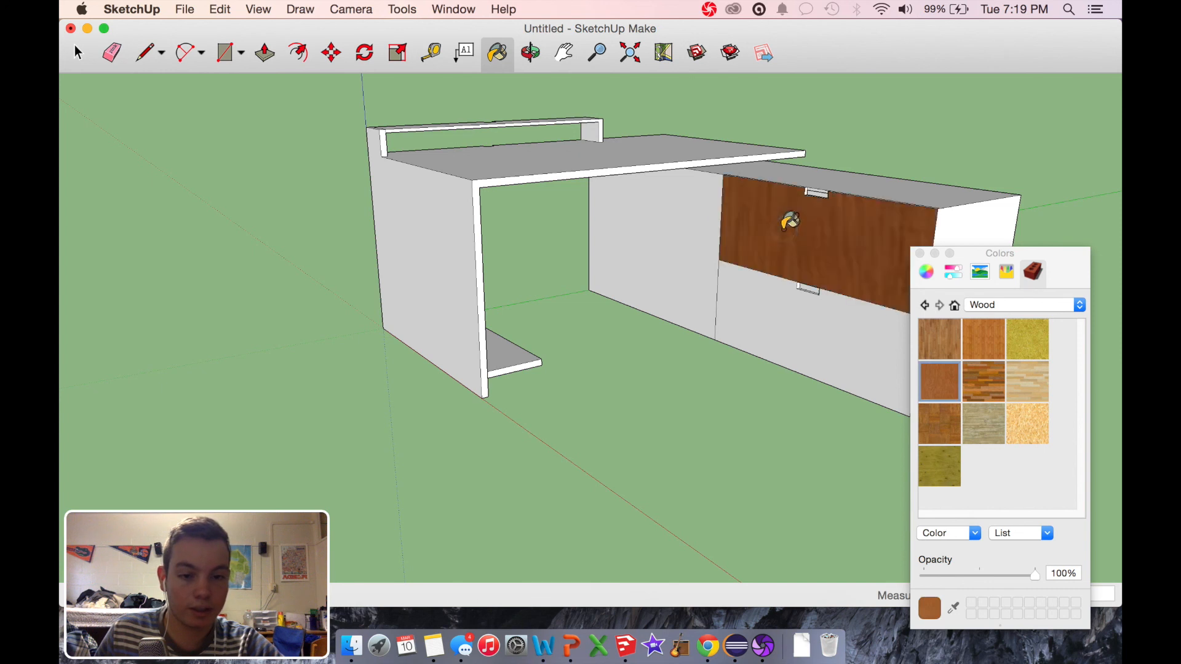
pyautogui.click(771, 313)
pyautogui.click(677, 241)
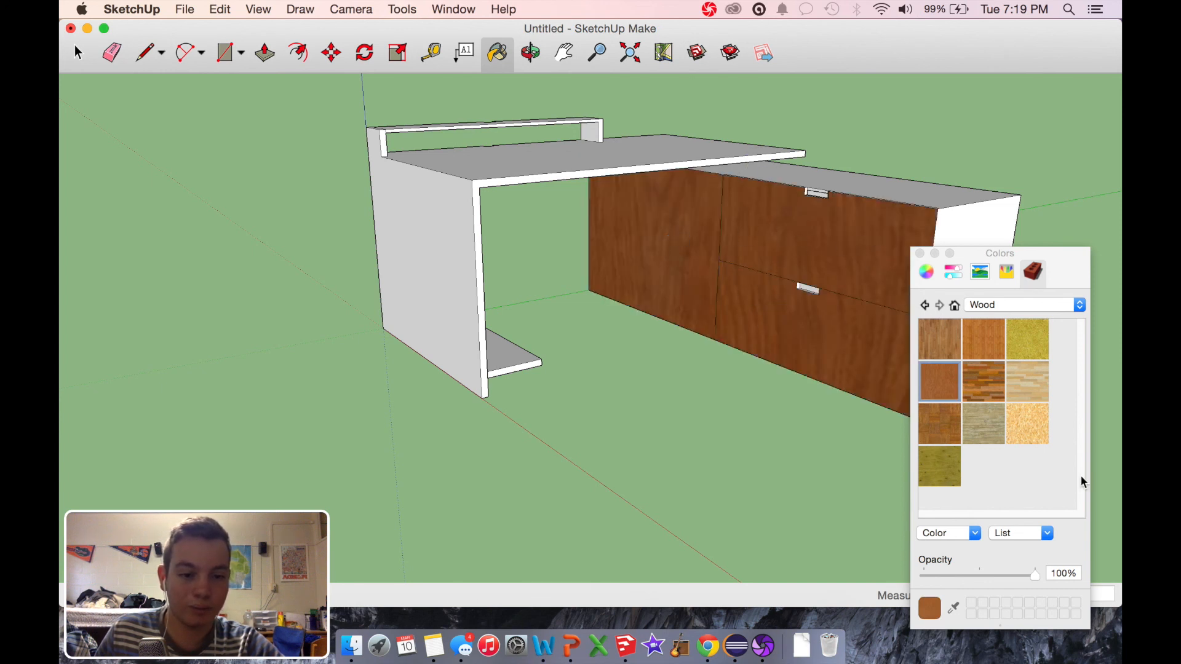
# Step: Repaint both drawer fronts and the plain cabinet panel with the orange-brown striped wood
pyautogui.click(994, 356)
pyautogui.click(841, 306)
pyautogui.click(833, 225)
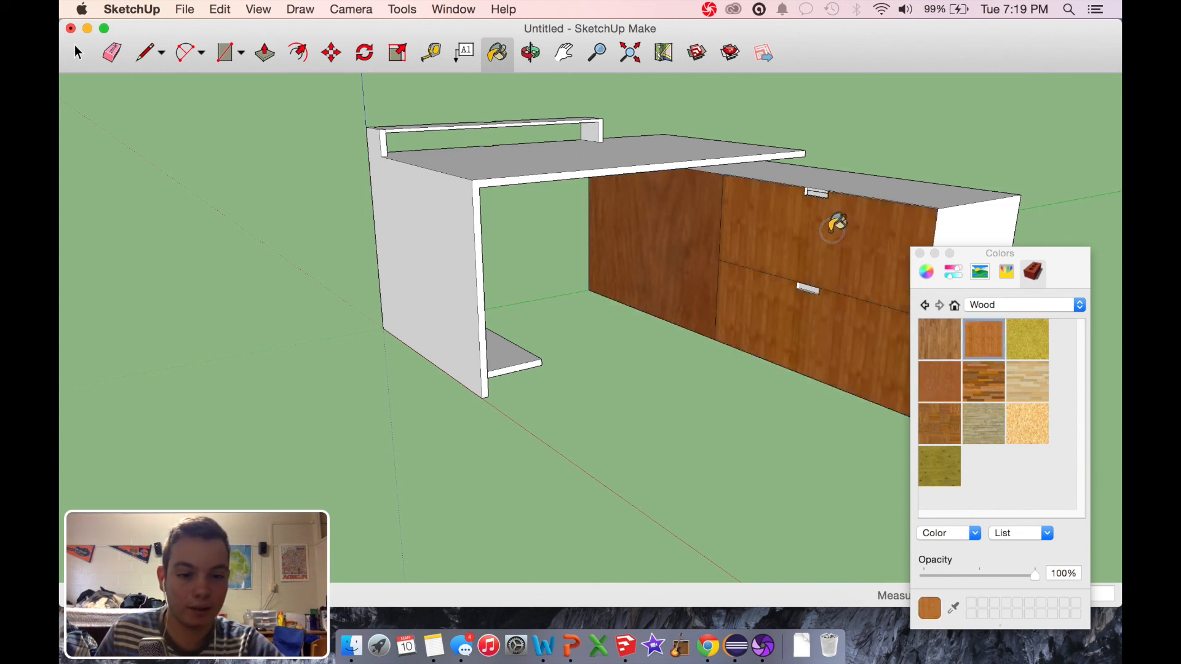
pyautogui.click(627, 212)
# Step: Try the medium-brown grained wood and the light plank wood on both drawer fronts
pyautogui.click(940, 338)
pyautogui.click(879, 262)
pyautogui.click(836, 337)
pyautogui.click(1034, 381)
pyautogui.click(882, 263)
pyautogui.click(883, 346)
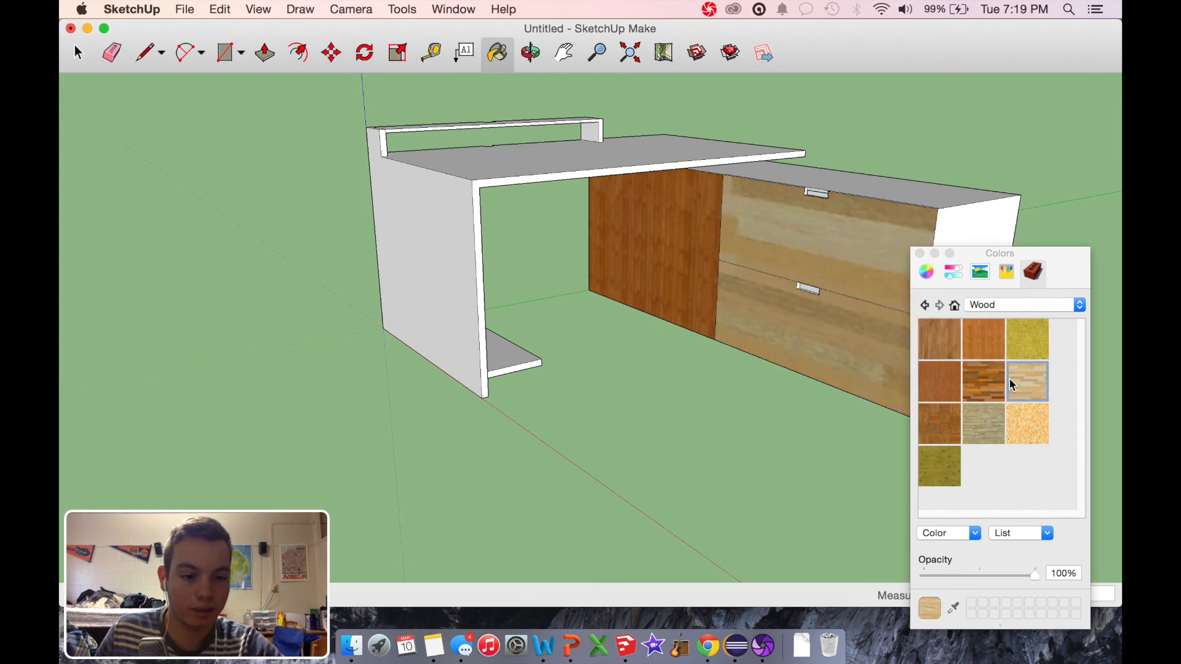
# Step: Paint both drawer fronts with the medium-brown grained wood
pyautogui.click(941, 344)
pyautogui.click(754, 332)
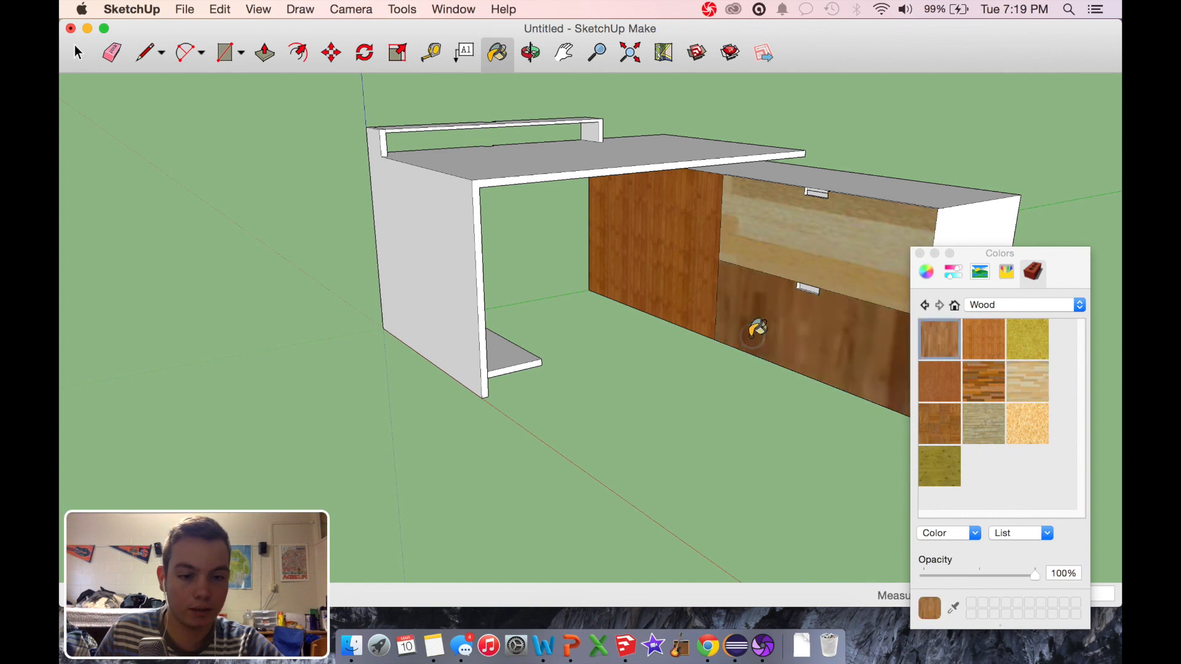
pyautogui.click(777, 215)
# Step: Try the plain reddish-brown wood on the lower drawer front and paint both drawer fronts with the orange-brown striped wood
pyautogui.click(936, 378)
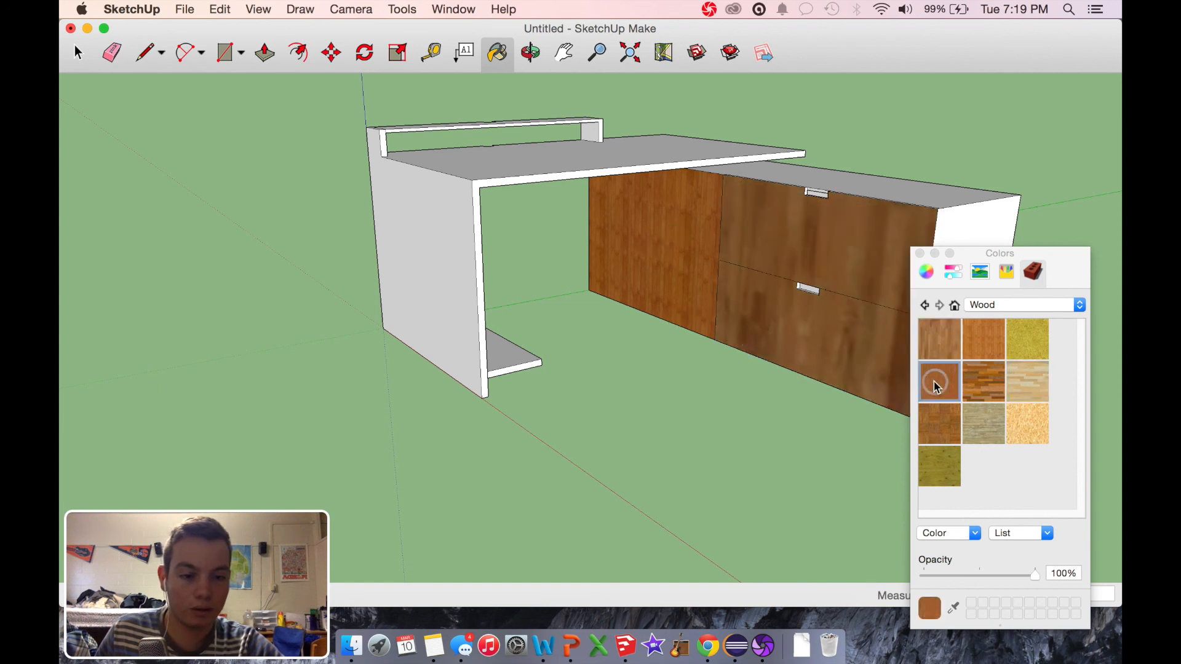
pyautogui.click(789, 331)
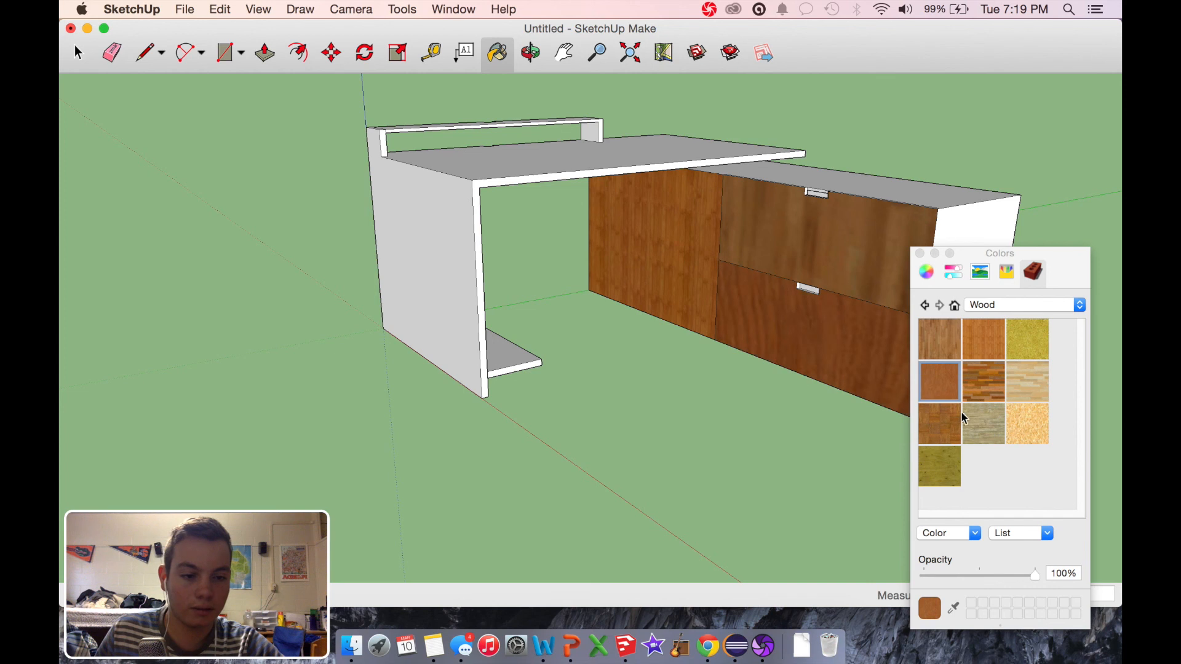
pyautogui.click(983, 339)
pyautogui.click(832, 323)
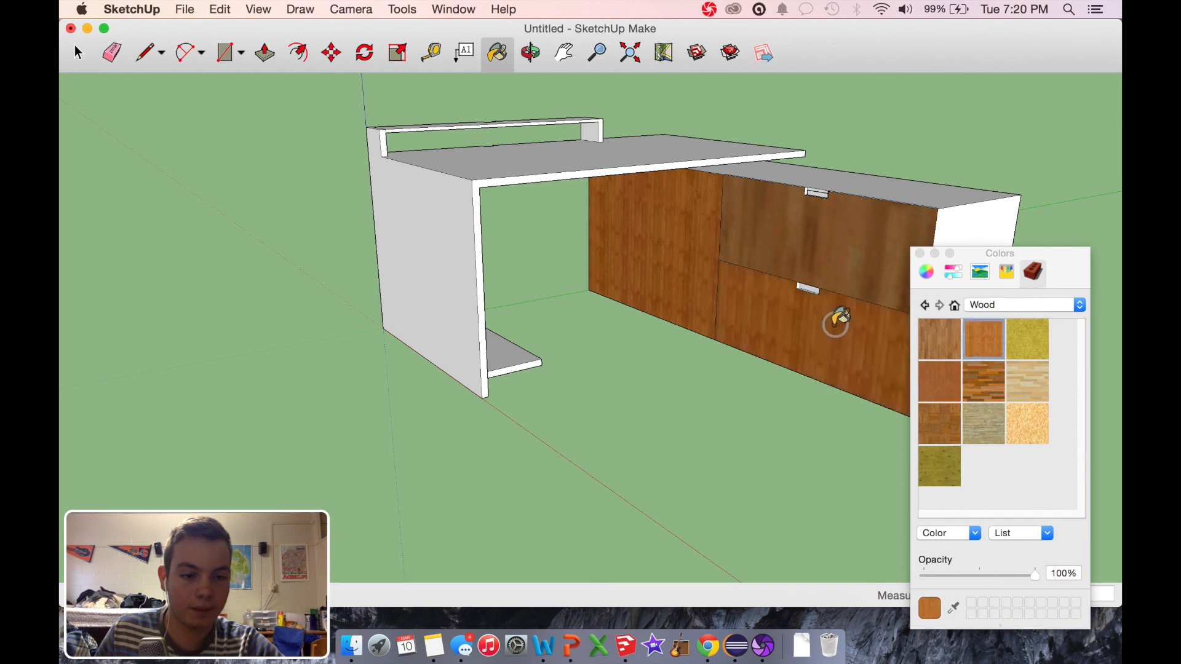
pyautogui.click(833, 236)
# Step: Paint the cabinet's top and end, the tabletop, the end panel's outer face and the raised shelf's top with the orange-brown striped wood
pyautogui.click(794, 169)
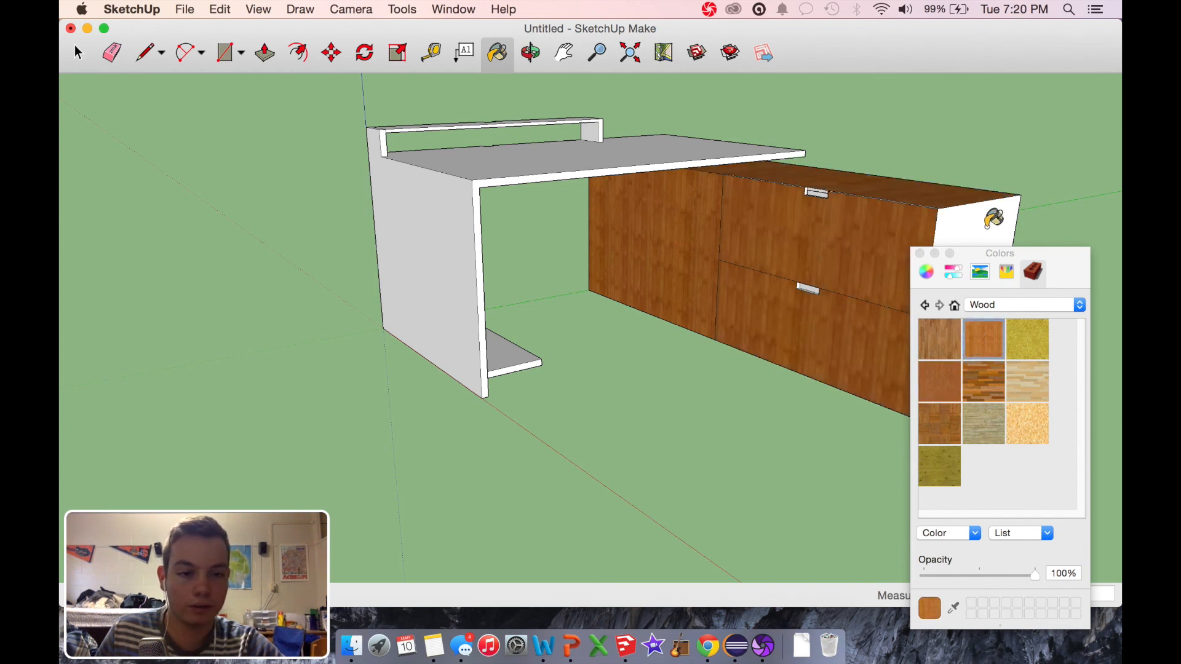
pyautogui.click(987, 216)
pyautogui.click(666, 142)
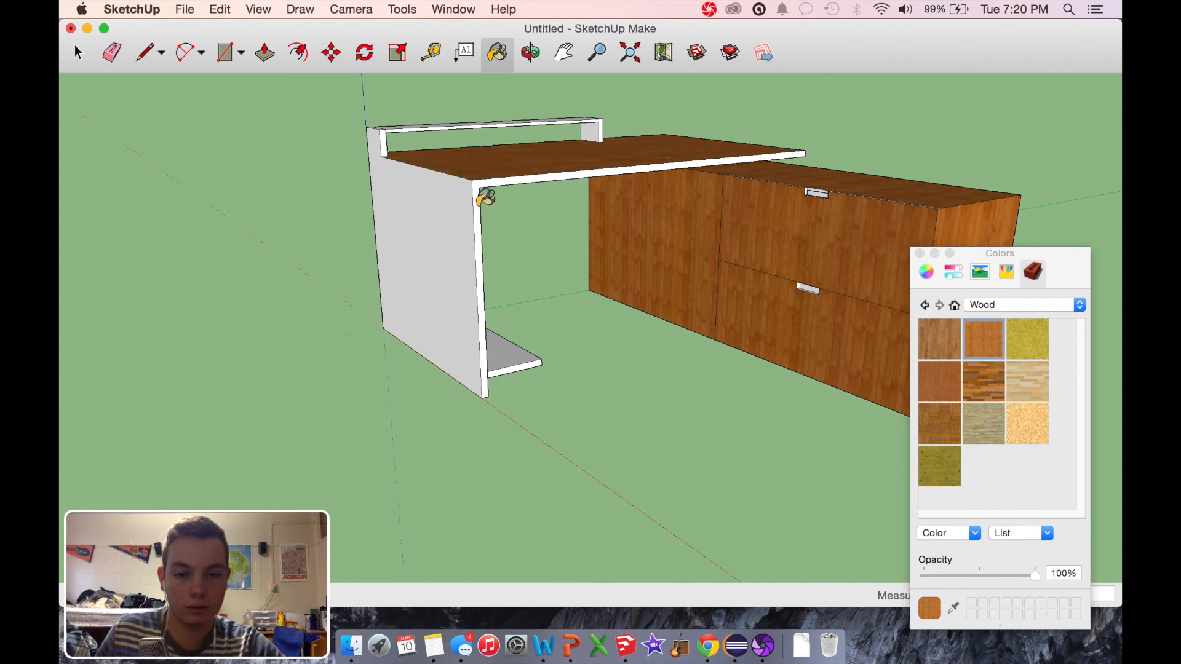
pyautogui.click(422, 215)
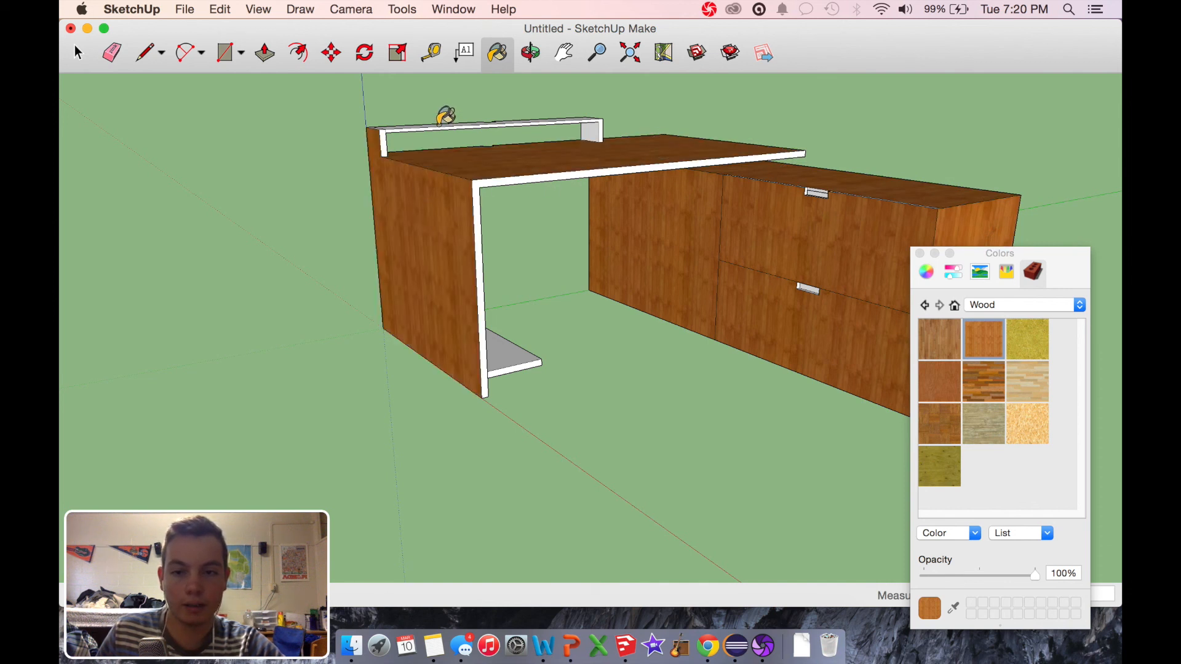
pyautogui.click(440, 125)
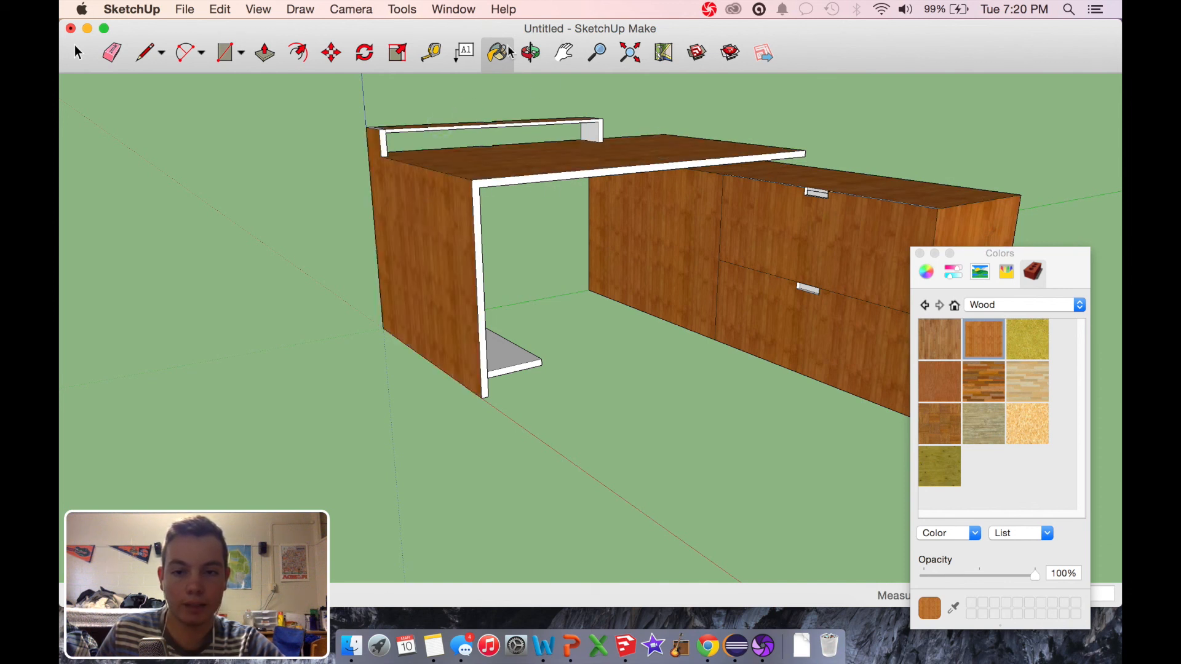
# Step: Paint the cabinet's rear end, its outer back panel, and the open compartments' shelf, floor and visible inner walls with the same striped wood
pyautogui.click(530, 53)
pyautogui.moveTo(535, 274); pyautogui.dragTo(697, 170)
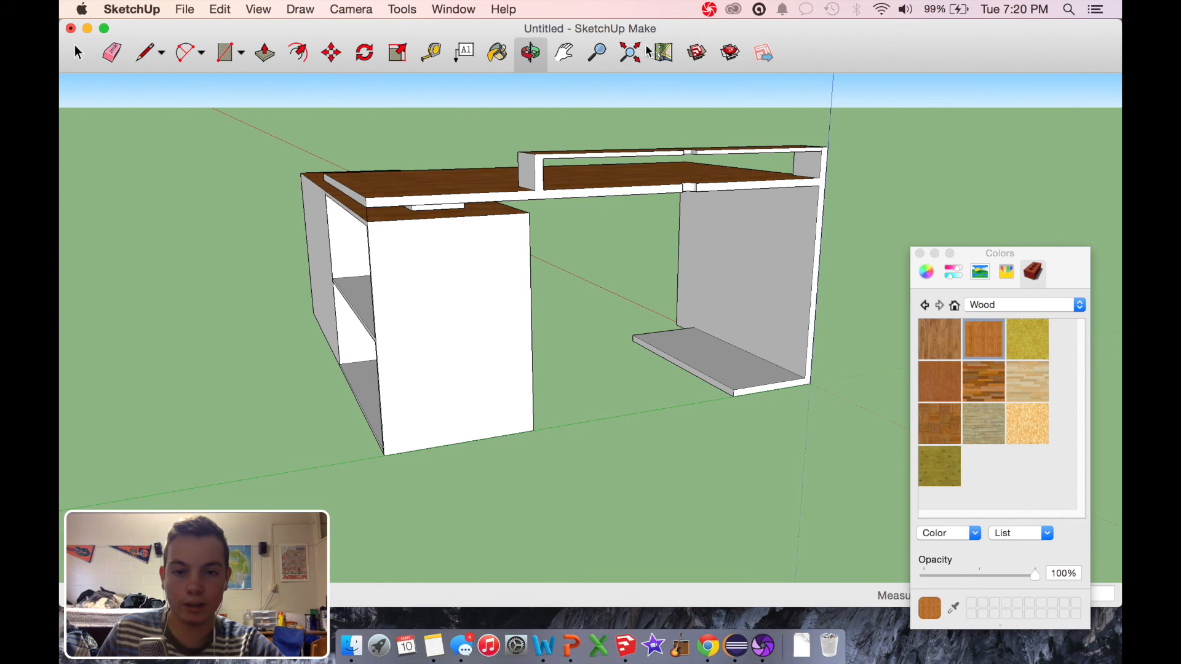
pyautogui.click(496, 54)
pyautogui.click(447, 288)
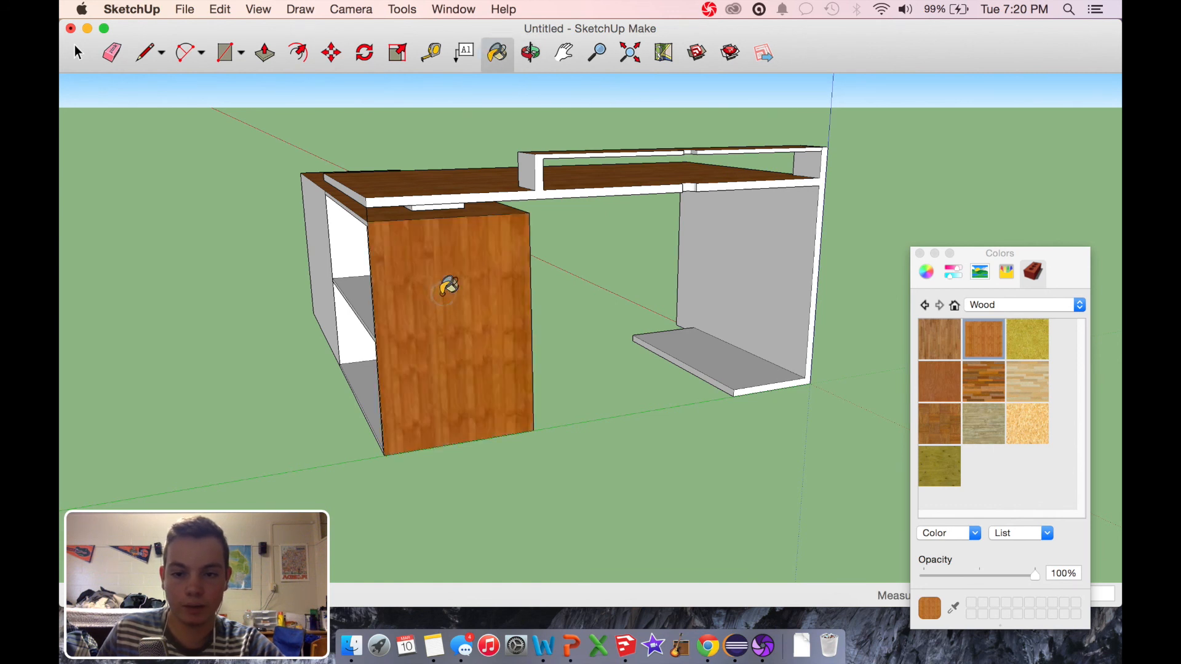
pyautogui.click(363, 280)
pyautogui.click(343, 238)
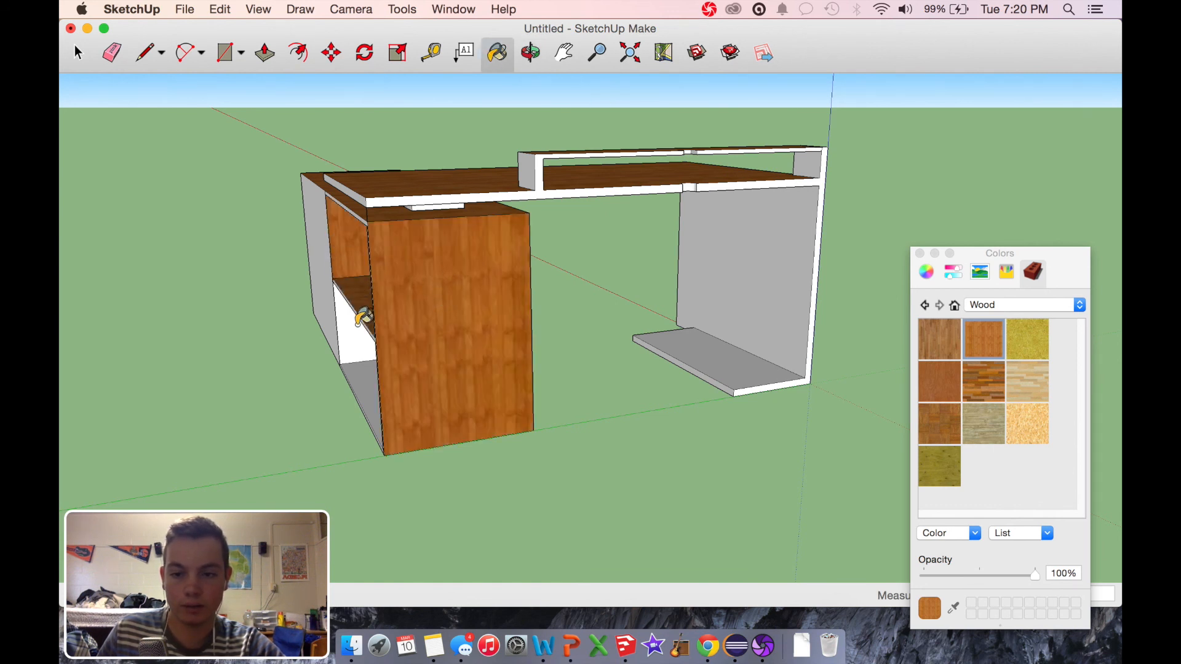
pyautogui.click(369, 389)
pyautogui.click(352, 332)
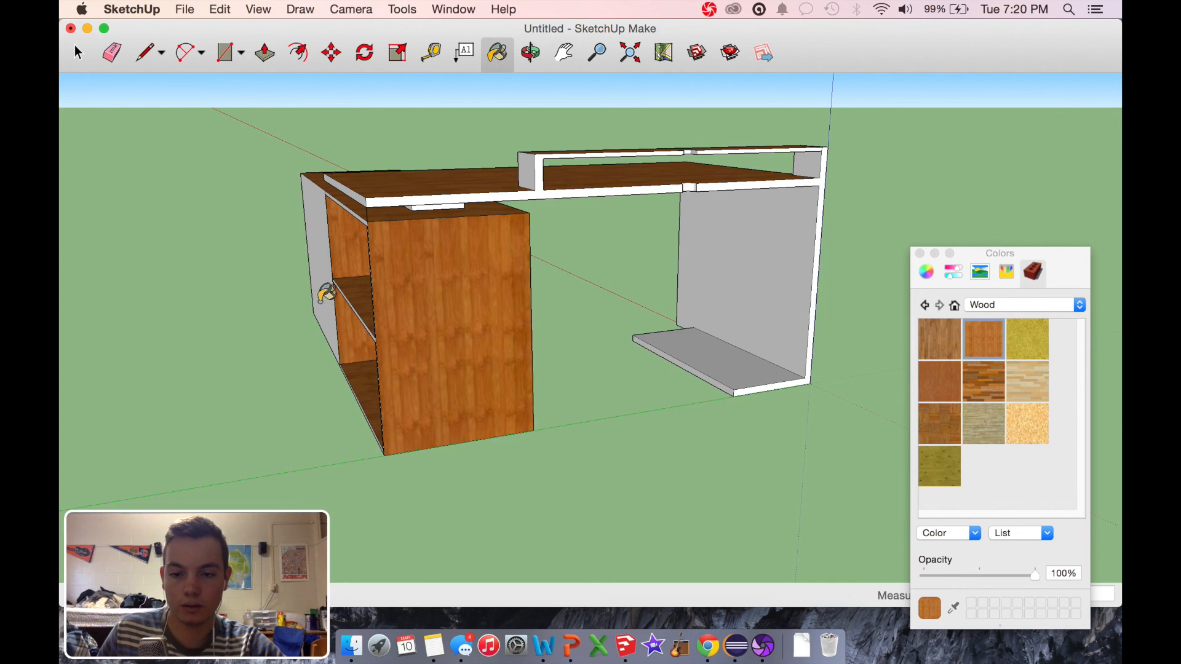
pyautogui.click(325, 249)
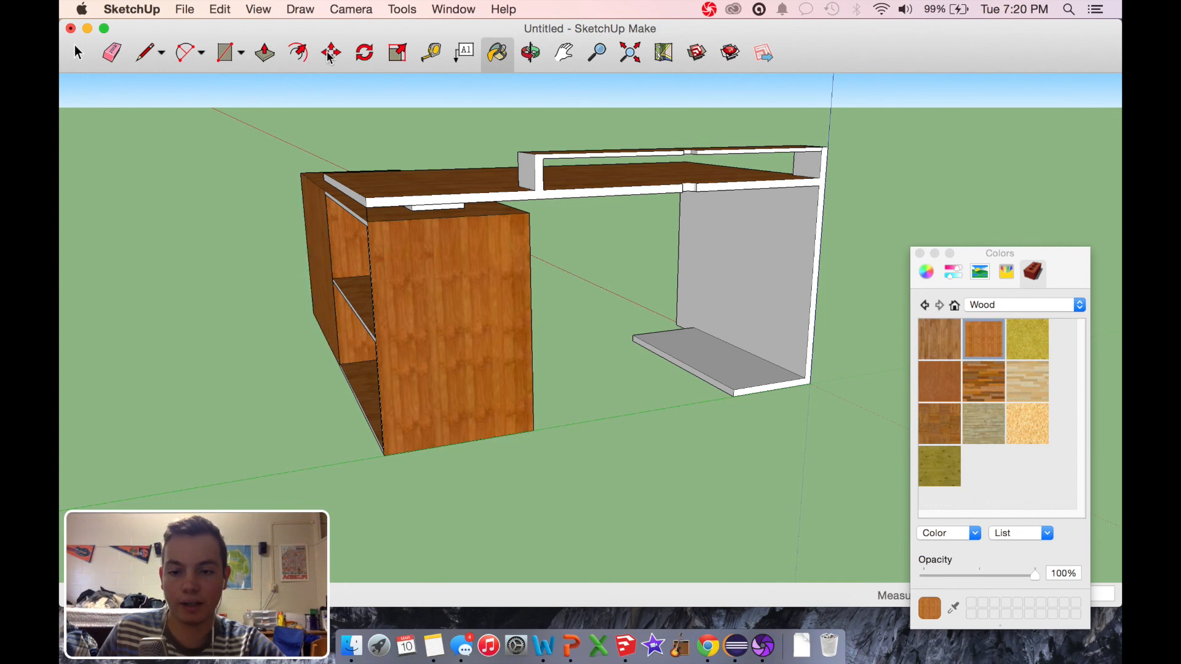
# Step: Paint the remaining inner side walls, back walls and ceiling of the open compartments and the tabletop's underside with the striped wood
pyautogui.click(533, 52)
pyautogui.moveTo(211, 250); pyautogui.dragTo(700, 211)
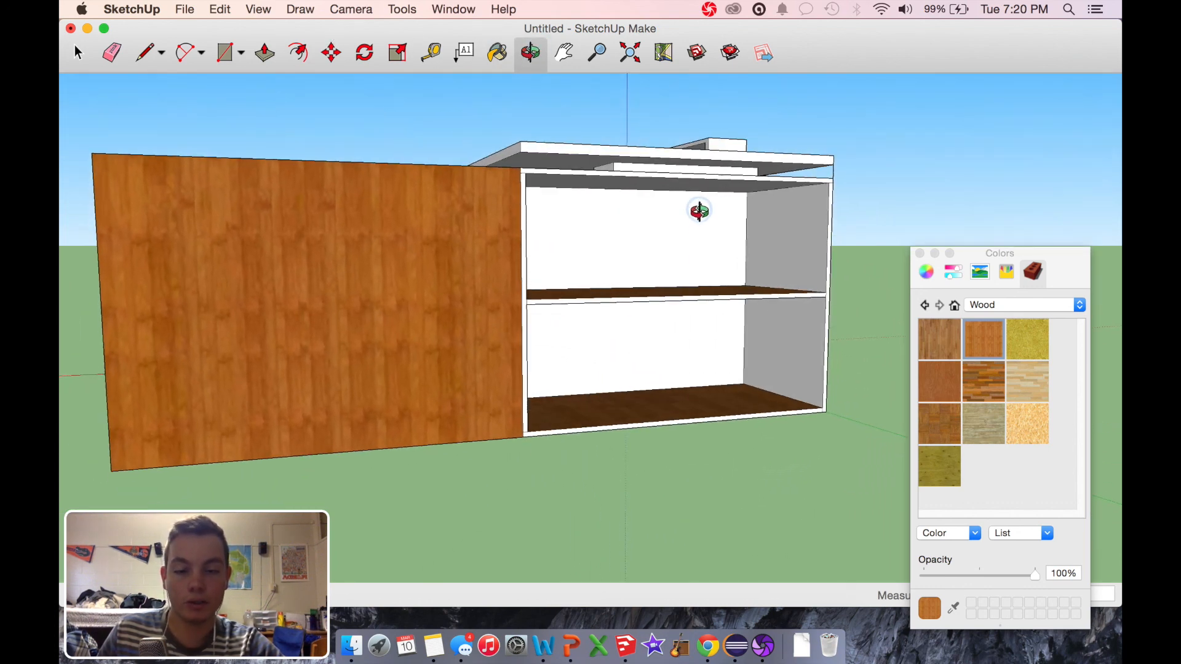
pyautogui.click(497, 52)
pyautogui.click(789, 220)
pyautogui.click(778, 323)
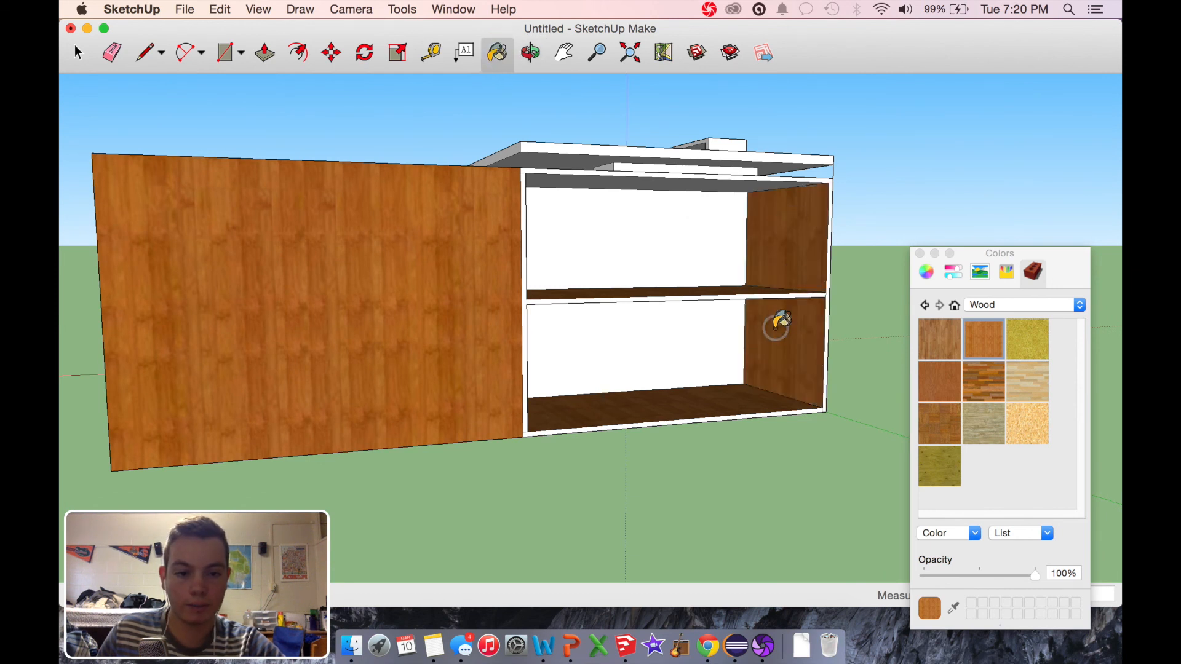
pyautogui.click(639, 221)
pyautogui.click(642, 346)
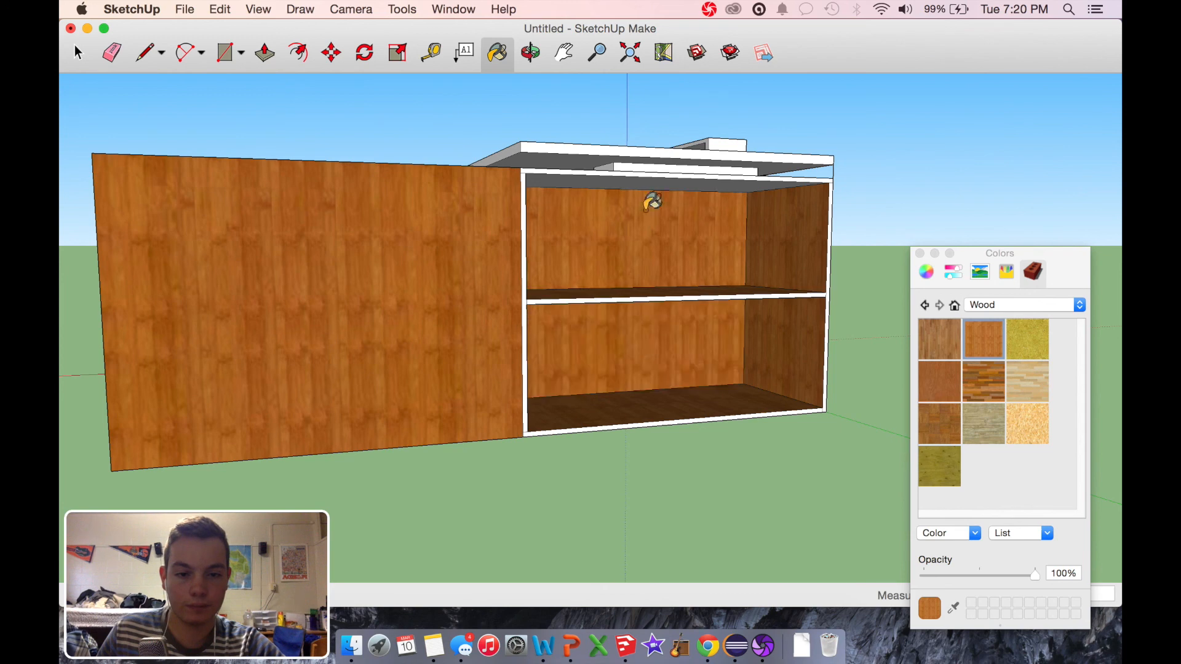
pyautogui.click(654, 183)
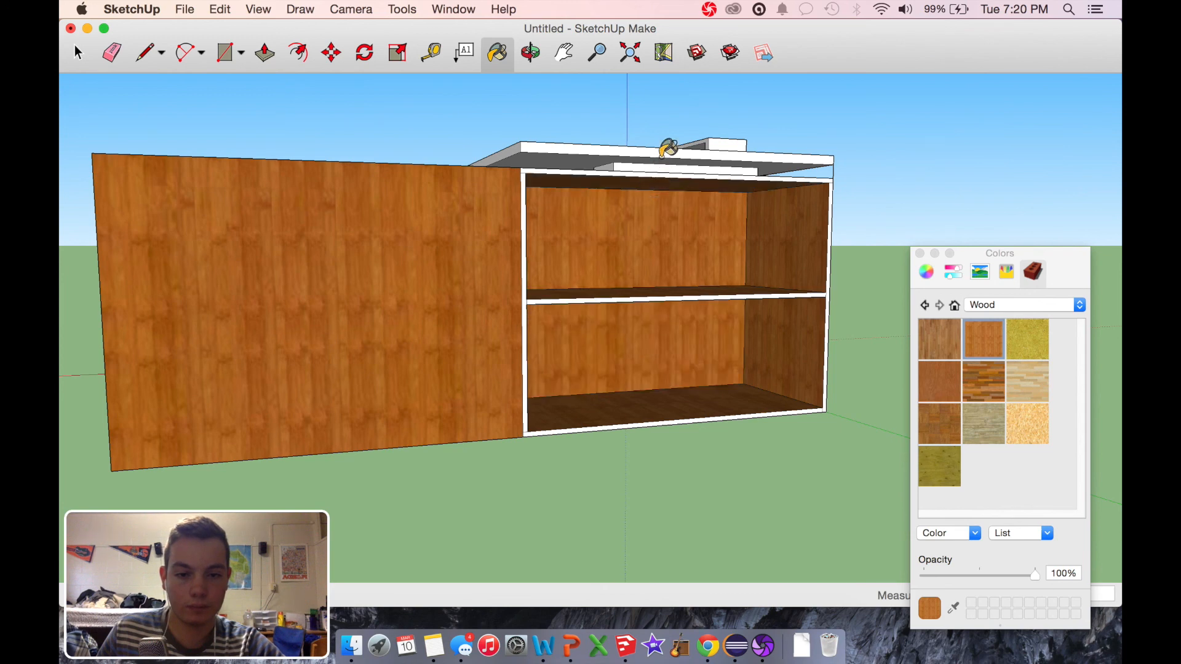
pyautogui.click(555, 159)
# Step: Paint the end panel's inner face and the top of the low shelf with the orange-brown striped wood
pyautogui.moveTo(477, 179); pyautogui.dragTo(788, 238, button='middle')
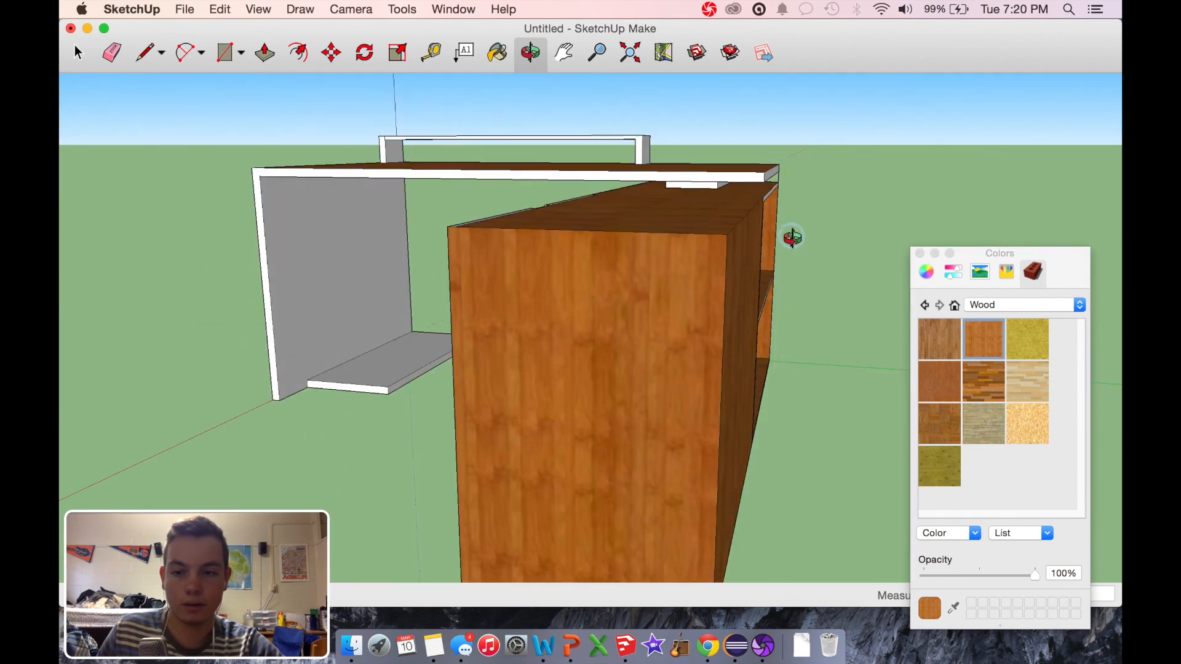
pyautogui.click(498, 60)
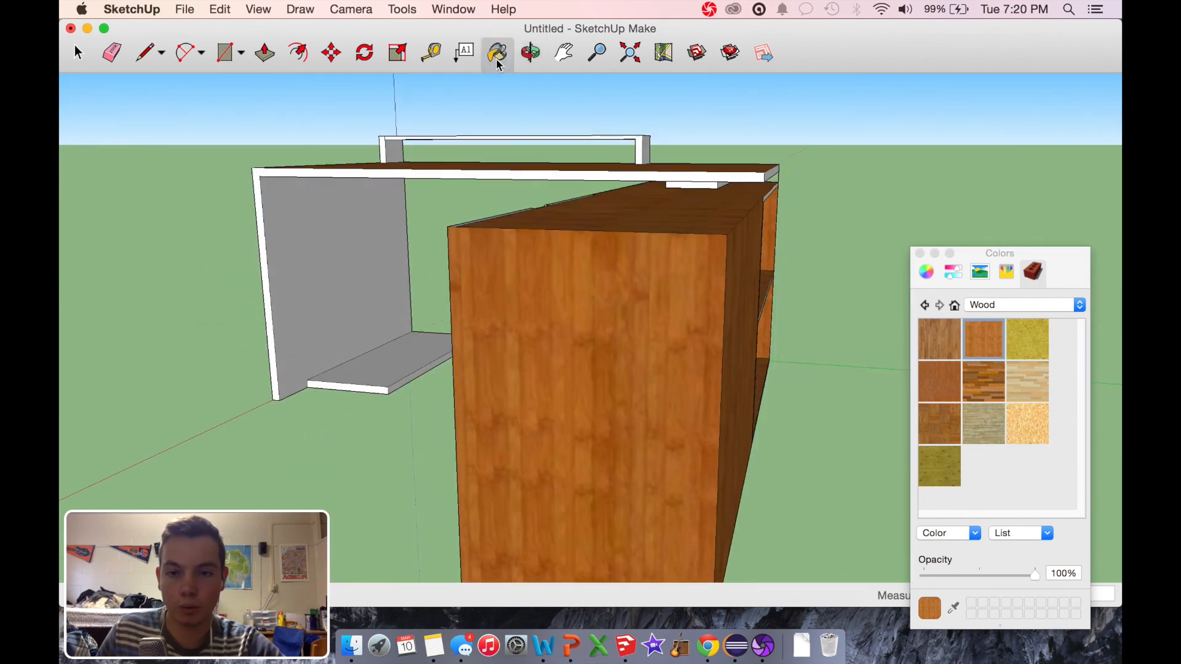
pyautogui.click(323, 285)
pyautogui.click(380, 346)
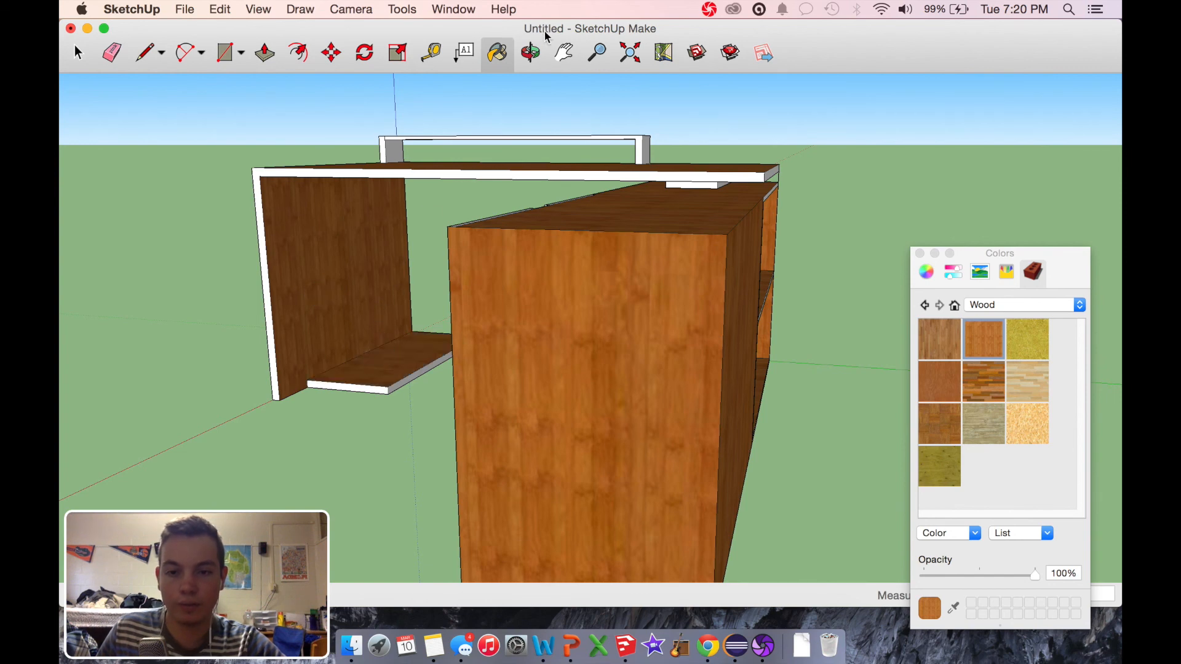
# Step: Close the Colors window and examine the painted desk from the front and the cabinet end
pyautogui.click(540, 54)
pyautogui.moveTo(373, 250); pyautogui.dragTo(611, 278)
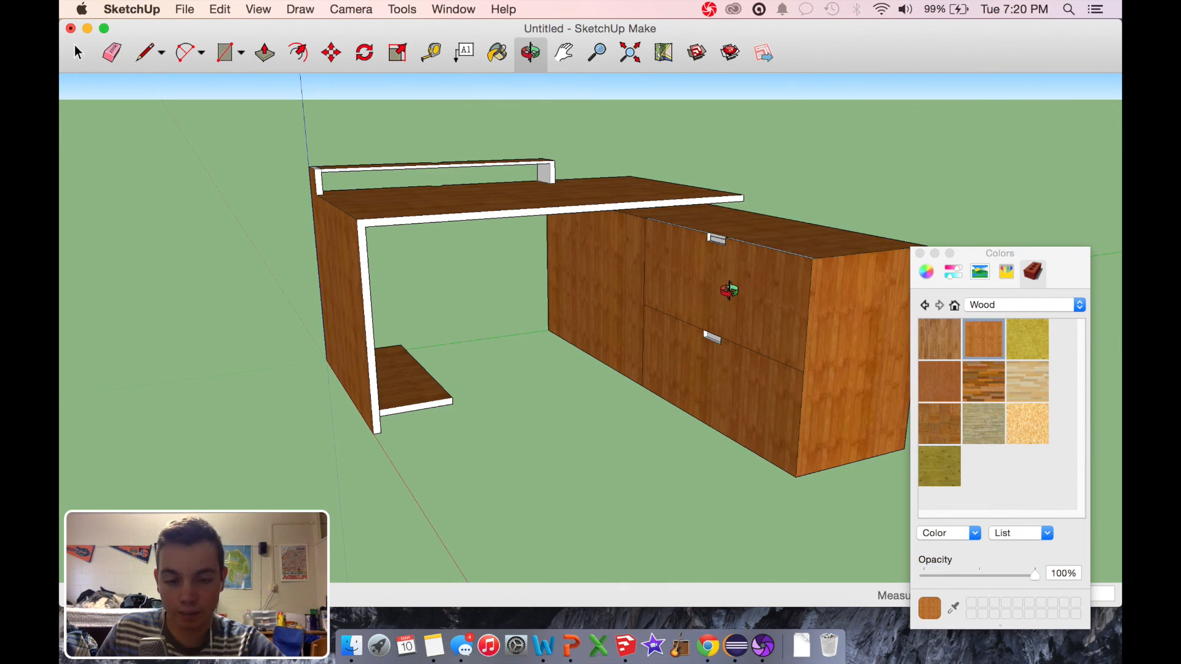
pyautogui.moveTo(762, 332); pyautogui.dragTo(538, 315)
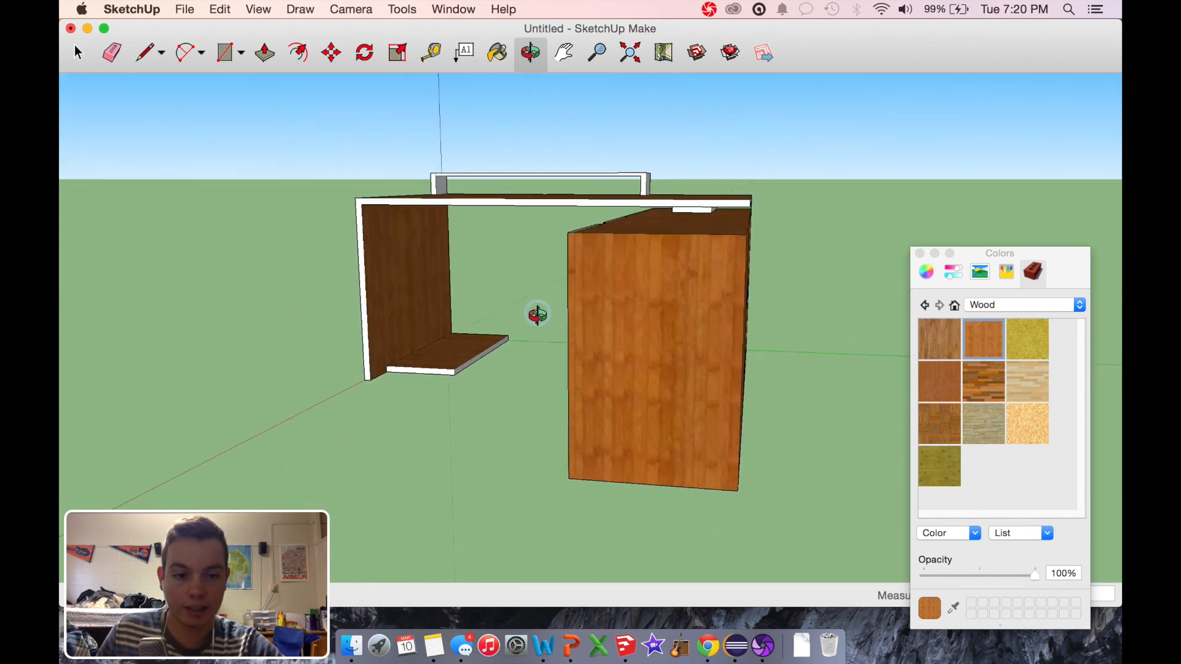
pyautogui.click(921, 255)
pyautogui.moveTo(593, 348); pyautogui.dragTo(748, 445)
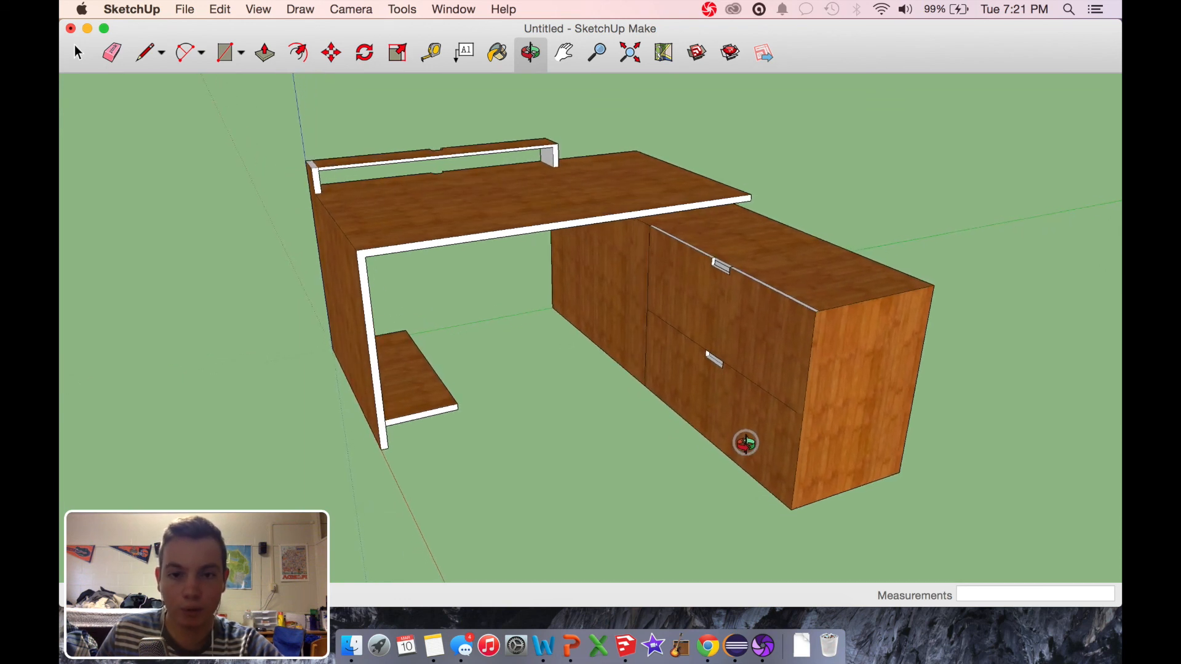